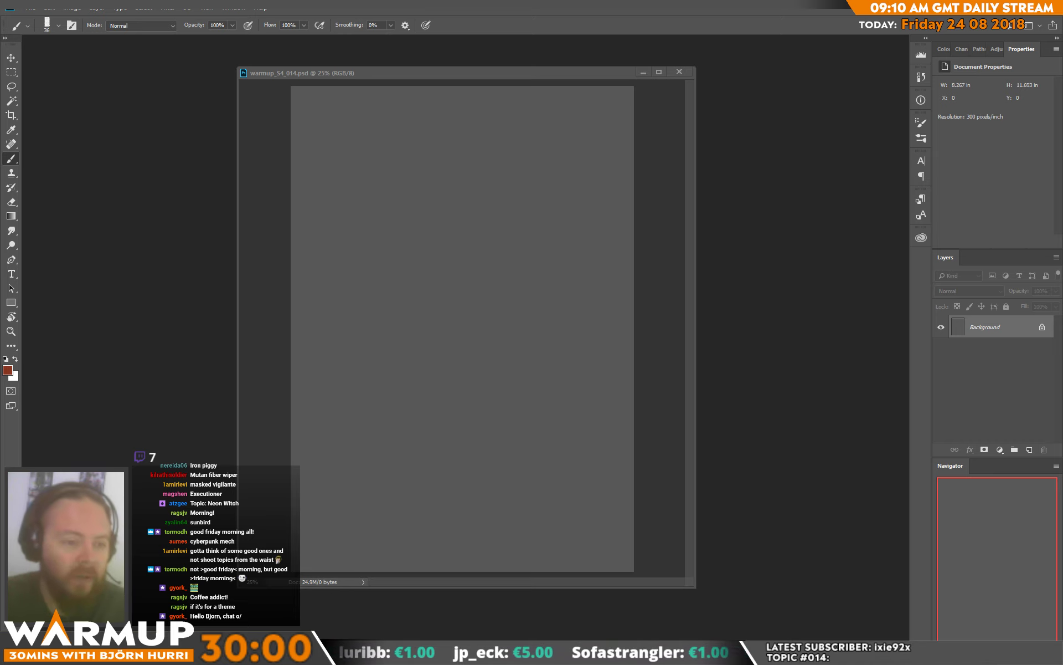
- Switch to the browser, roll the six-sided die in the Google dice roller, and close the browser window
{"action": "left_click_drag", "start_coordinate": [1062, 249], "coordinate": [510, 129]}
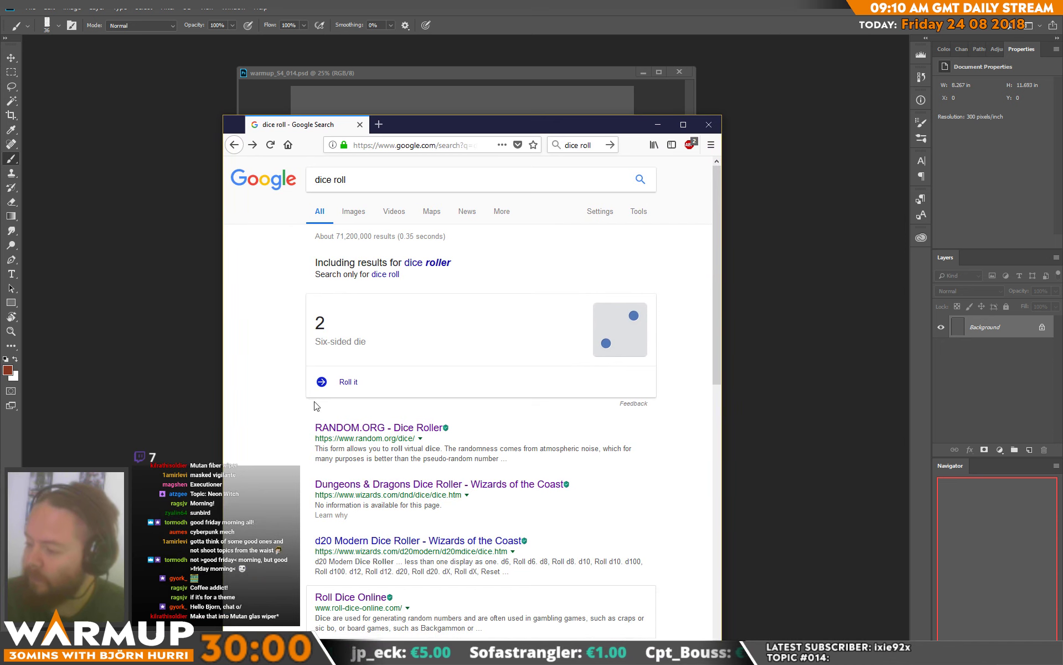
{"action": "left_click", "coordinate": [355, 384]}
{"action": "left_click", "coordinate": [348, 382]}
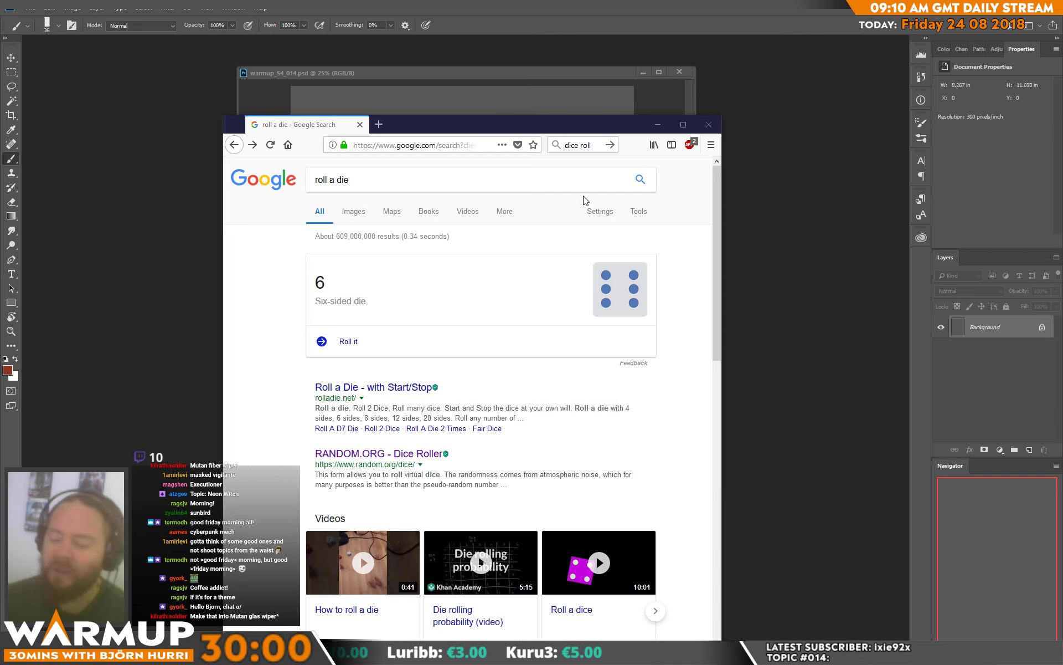
{"action": "left_click", "coordinate": [706, 123]}
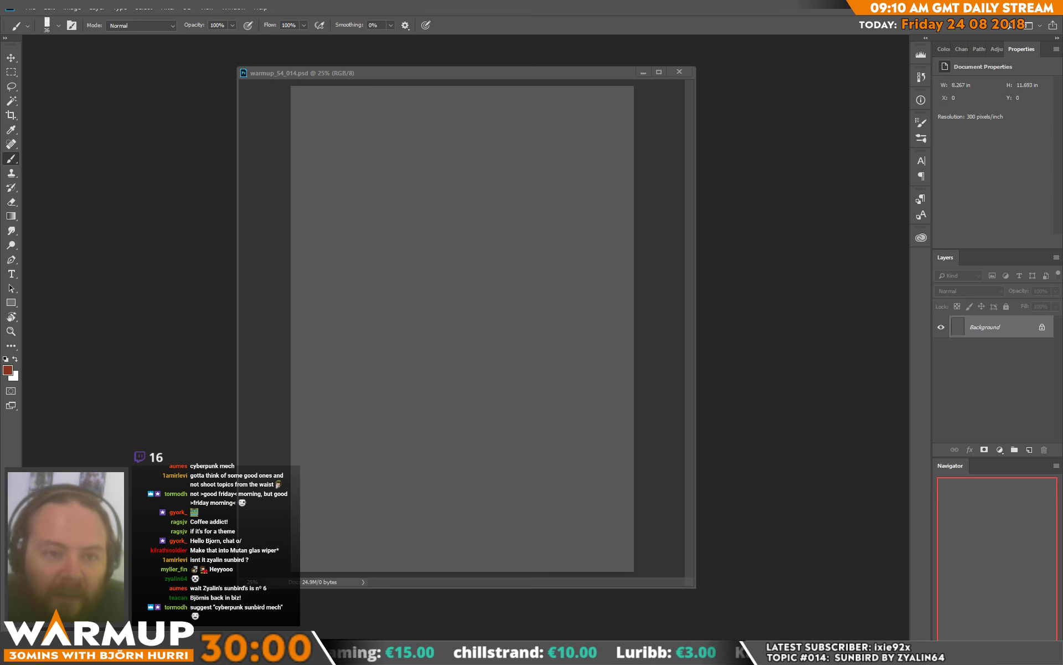
- Open the stream chat window, count through the suggested topics to sunbird, and minimize the window
{"action": "key", "text": "alt+Tab"}
{"action": "left_click_drag", "start_coordinate": [0, 94], "coordinate": [230, 90]}
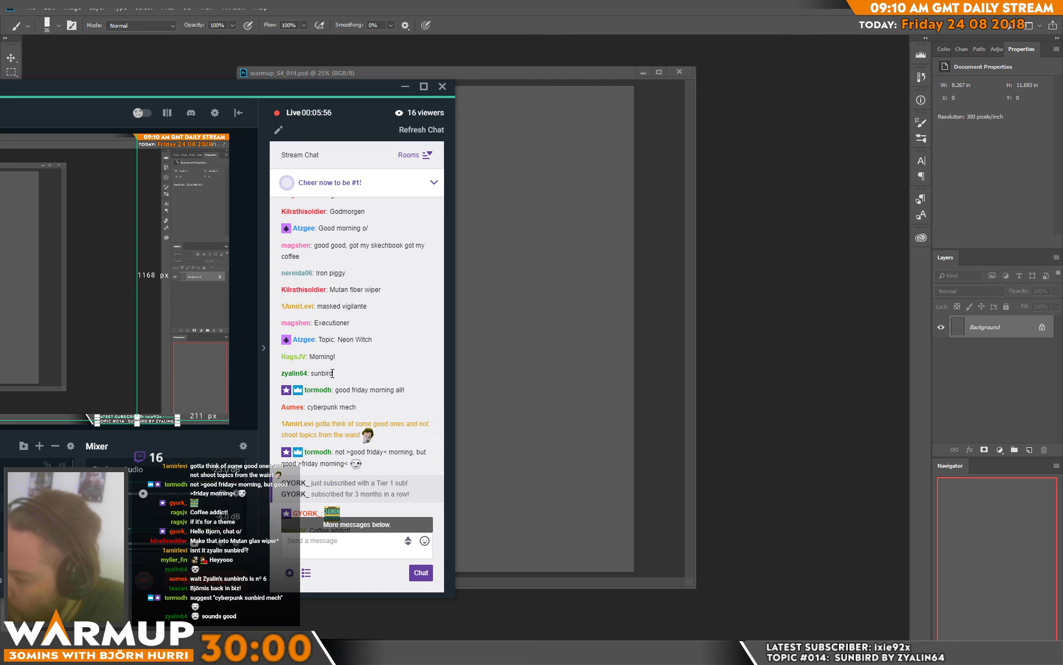
{"action": "left_click_drag", "start_coordinate": [320, 272], "coordinate": [365, 340]}
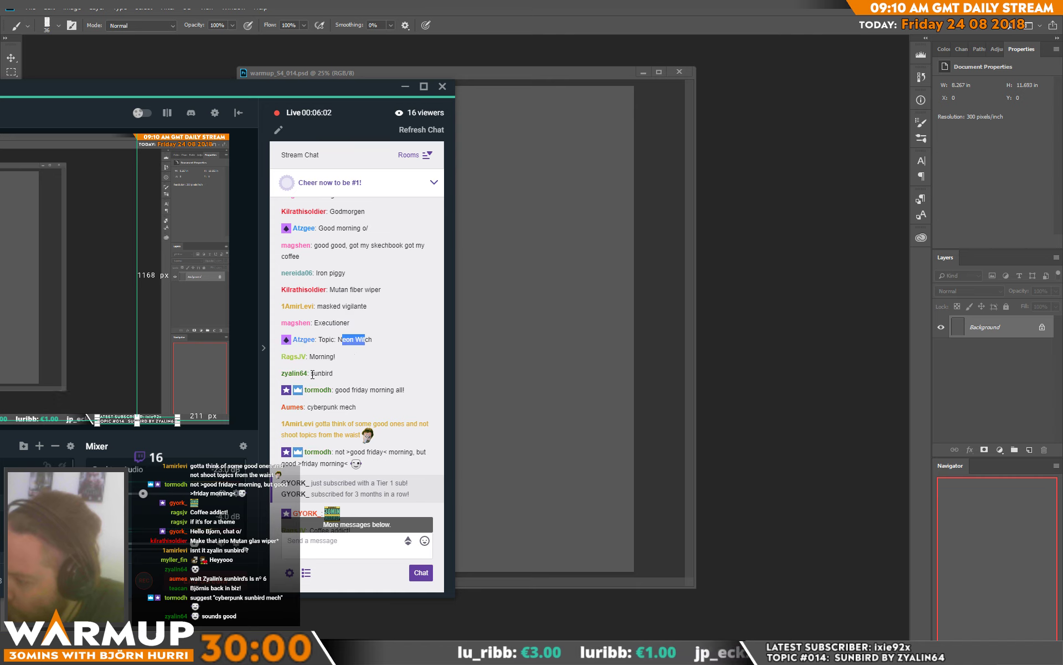
{"action": "left_click_drag", "start_coordinate": [315, 375], "coordinate": [334, 374]}
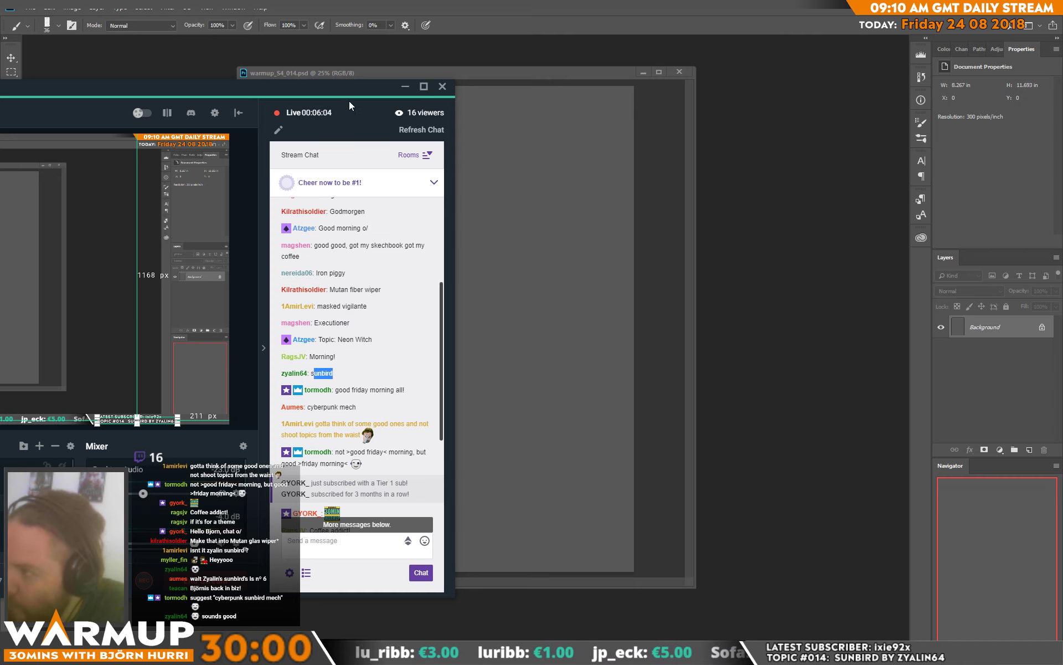
{"action": "left_click", "coordinate": [405, 86]}
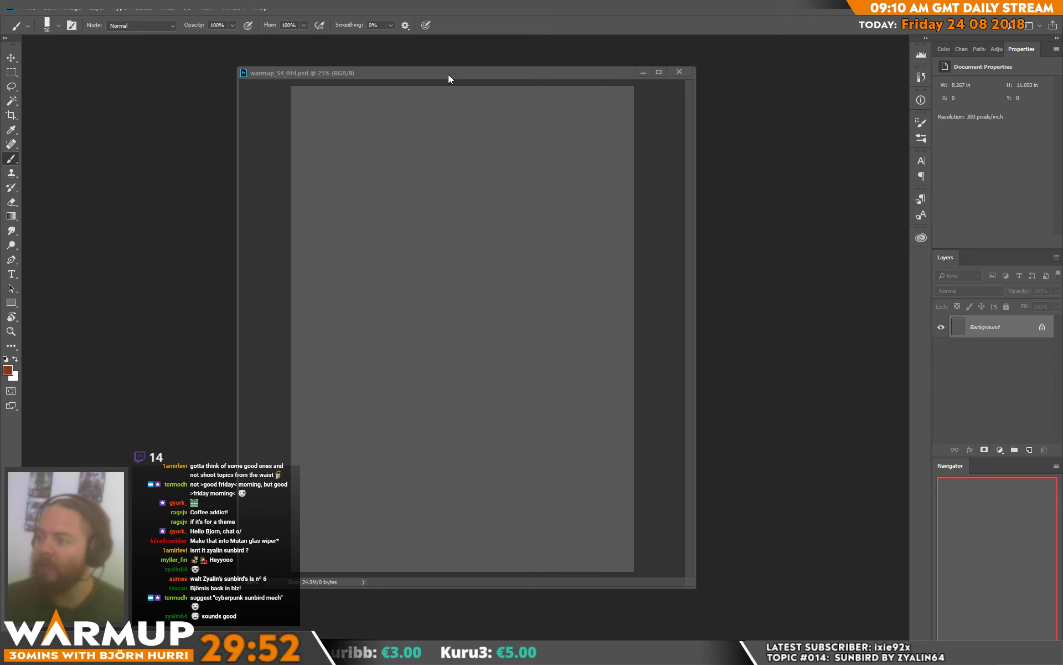
- Rotate the canvas 90° clockwise to landscape and widen the document window to fit the whole canvas
{"action": "left_click_drag", "start_coordinate": [448, 74], "coordinate": [373, 77]}
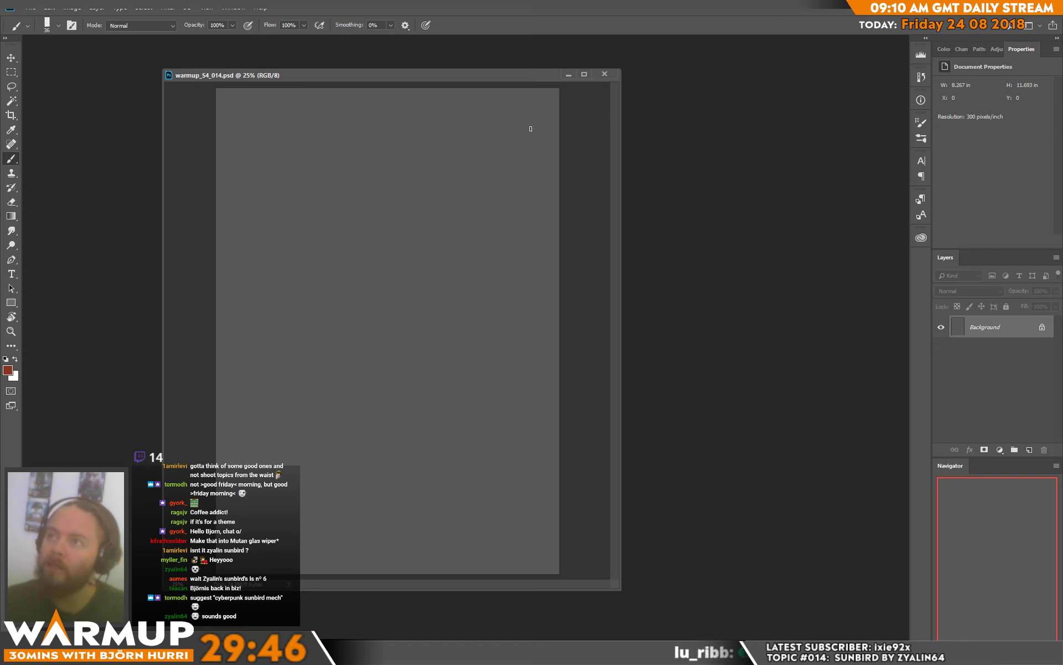
{"action": "left_click", "coordinate": [72, 8]}
{"action": "mouse_move", "coordinate": [118, 111]}
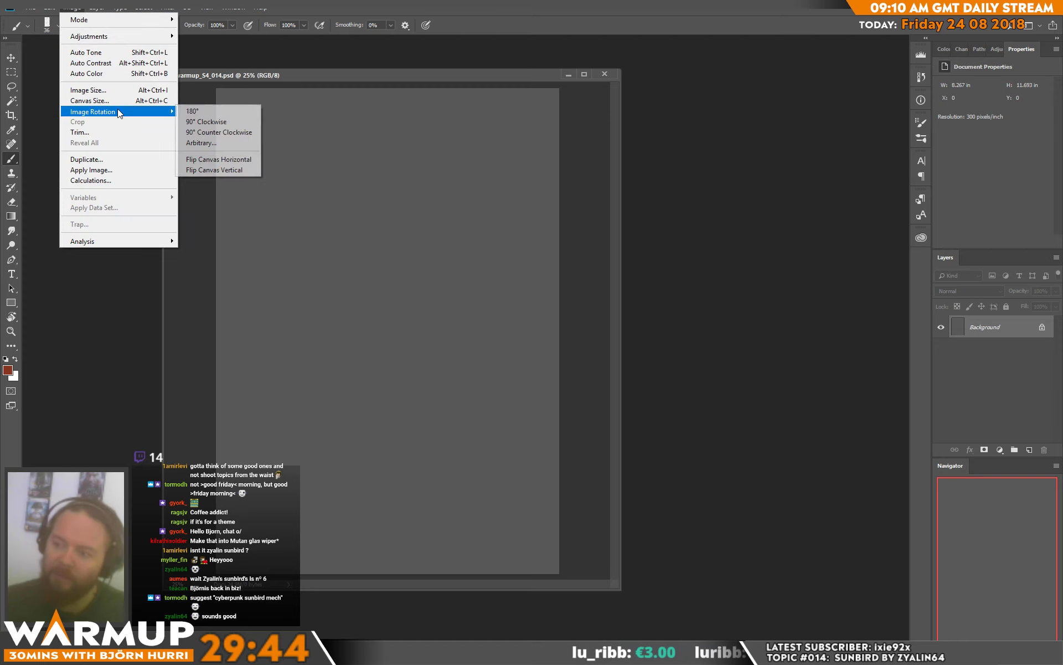
{"action": "left_click", "coordinate": [242, 122]}
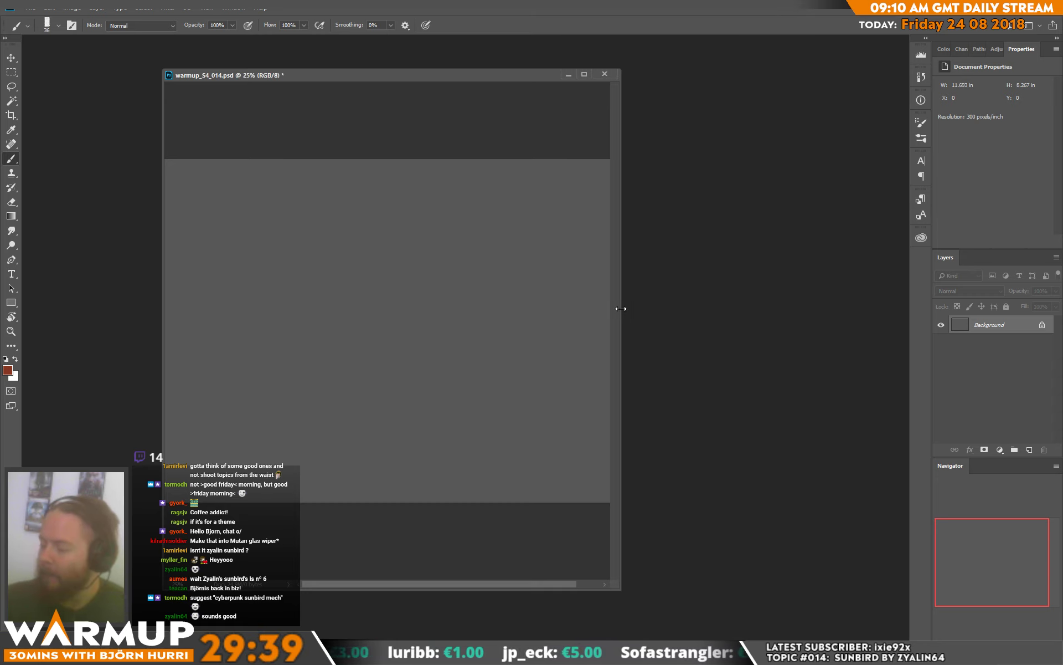
{"action": "left_click_drag", "start_coordinate": [621, 308], "coordinate": [815, 351]}
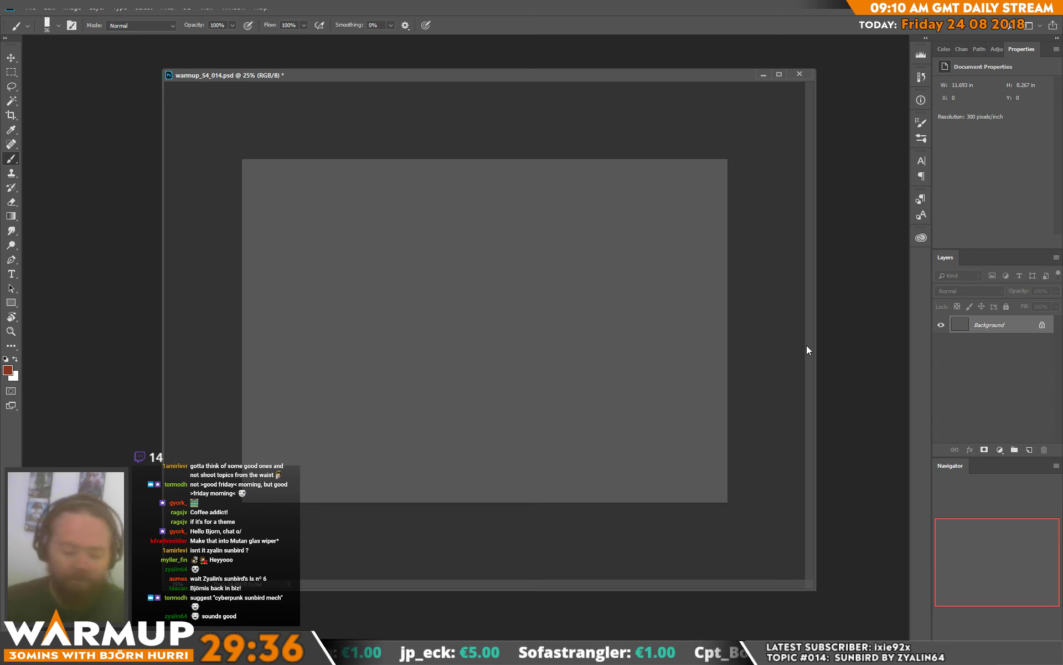
- Set the foreground colour to a very dark teal
{"action": "left_click", "coordinate": [7, 369]}
{"action": "left_click_drag", "start_coordinate": [355, 562], "coordinate": [348, 520]}
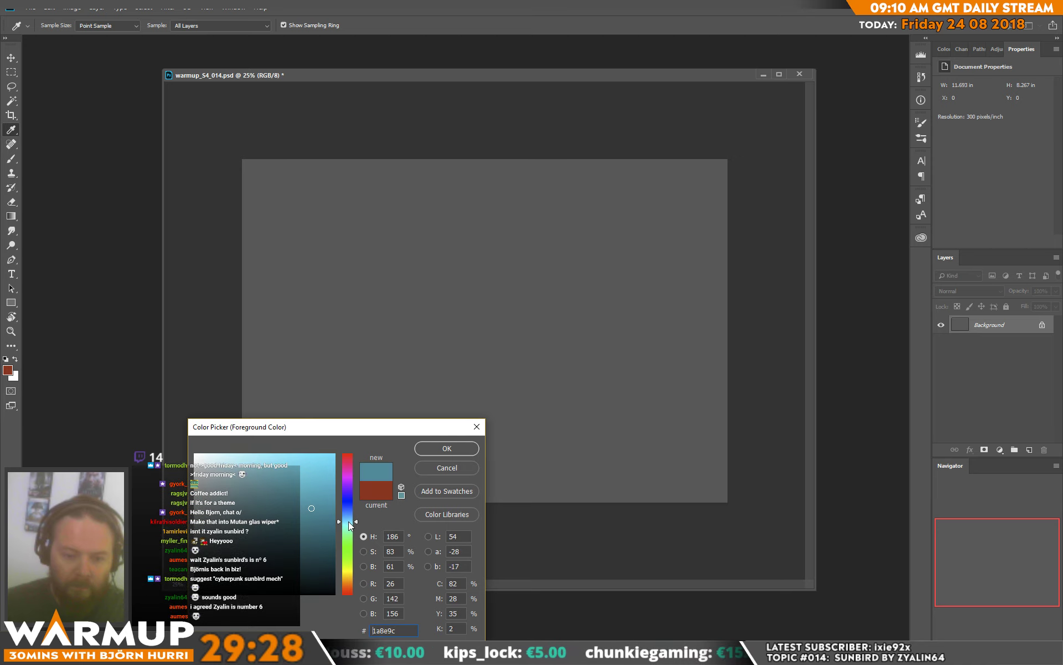
{"action": "left_click_drag", "start_coordinate": [348, 520], "coordinate": [346, 523]}
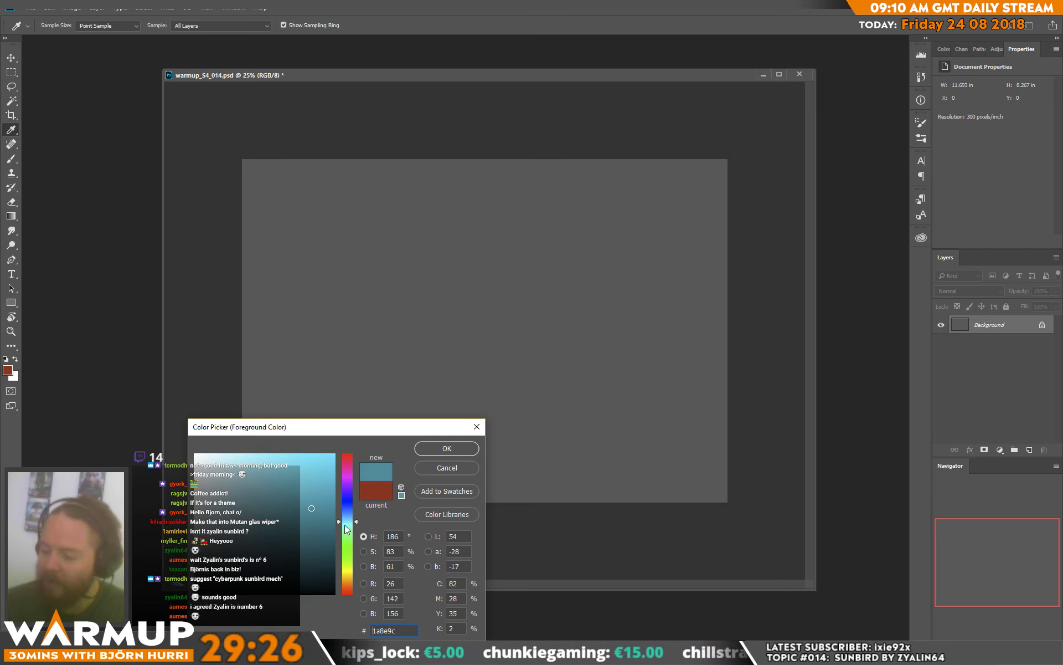
{"action": "left_click_drag", "start_coordinate": [309, 565], "coordinate": [309, 572]}
{"action": "left_click", "coordinate": [446, 451]}
{"action": "key", "text": "b"}
- Add a new layer and fill it with a vertical gradient fading from dark teal at the canvas top
{"action": "left_click", "coordinate": [1029, 450]}
{"action": "left_click_drag", "start_coordinate": [477, 248], "coordinate": [478, 484]}
{"action": "key", "text": "ctrl+z"}
{"action": "key", "text": "g"}
{"action": "left_click_drag", "start_coordinate": [472, 225], "coordinate": [484, 477]}
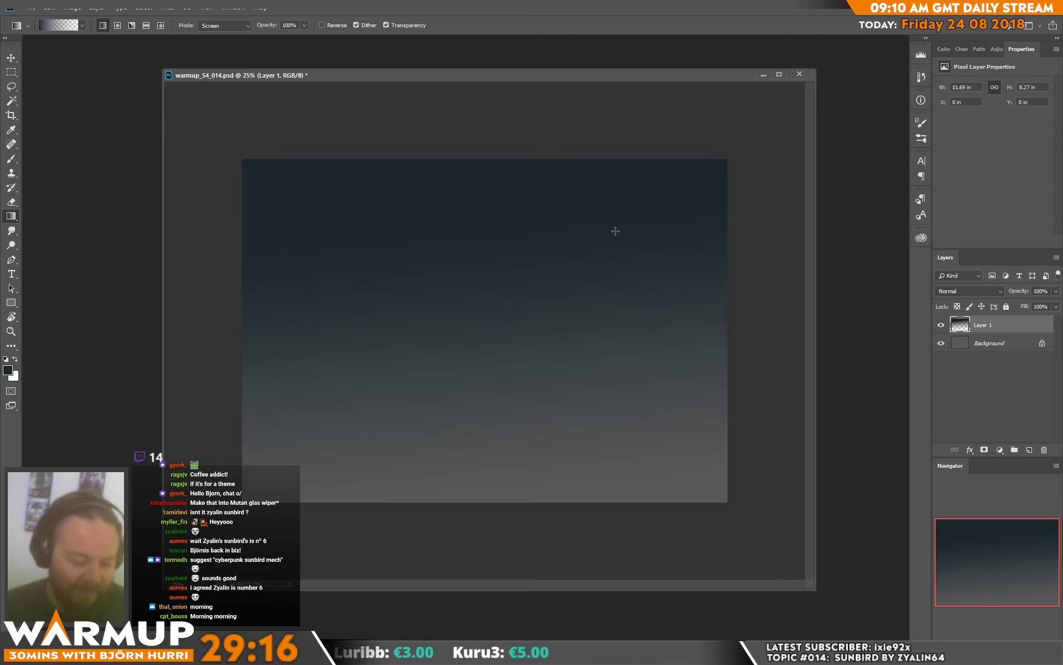
- Add another layer above the gradient and set the foreground colour to light yellow for the brush
{"action": "key", "text": "b"}
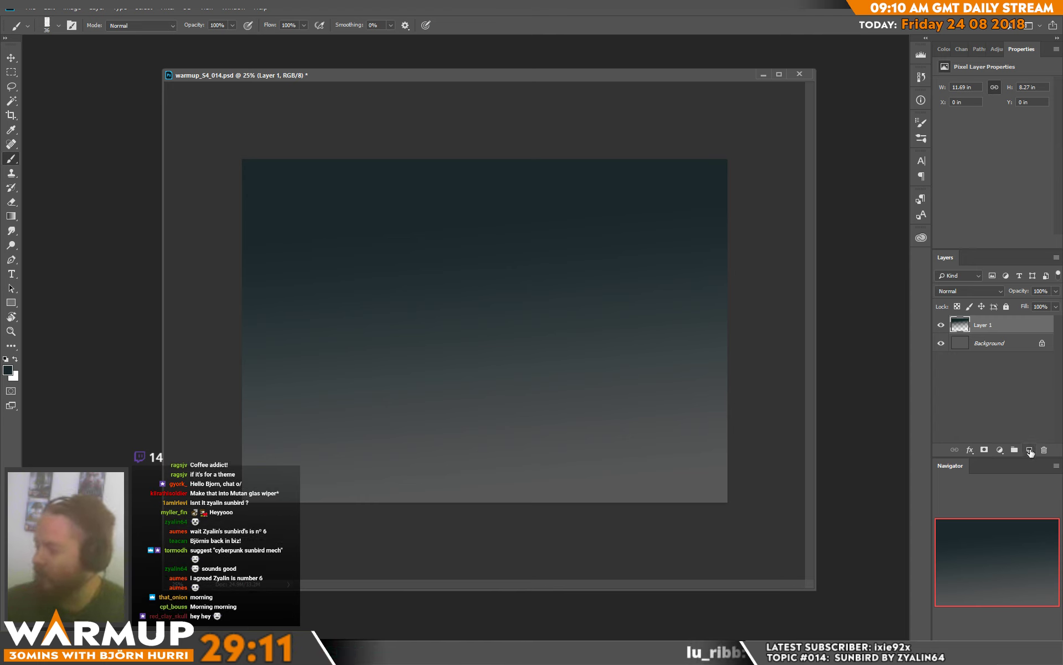
{"action": "left_click", "coordinate": [1029, 450]}
{"action": "left_click", "coordinate": [16, 360]}
{"action": "left_click", "coordinate": [8, 369]}
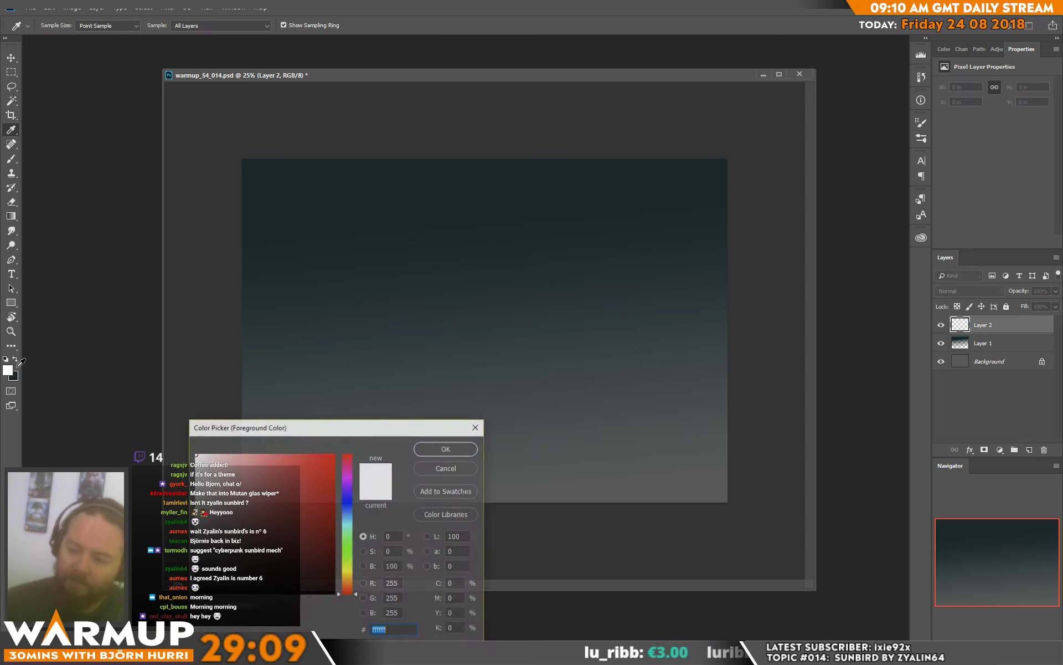
{"action": "left_click", "coordinate": [351, 576]}
{"action": "left_click", "coordinate": [321, 468]}
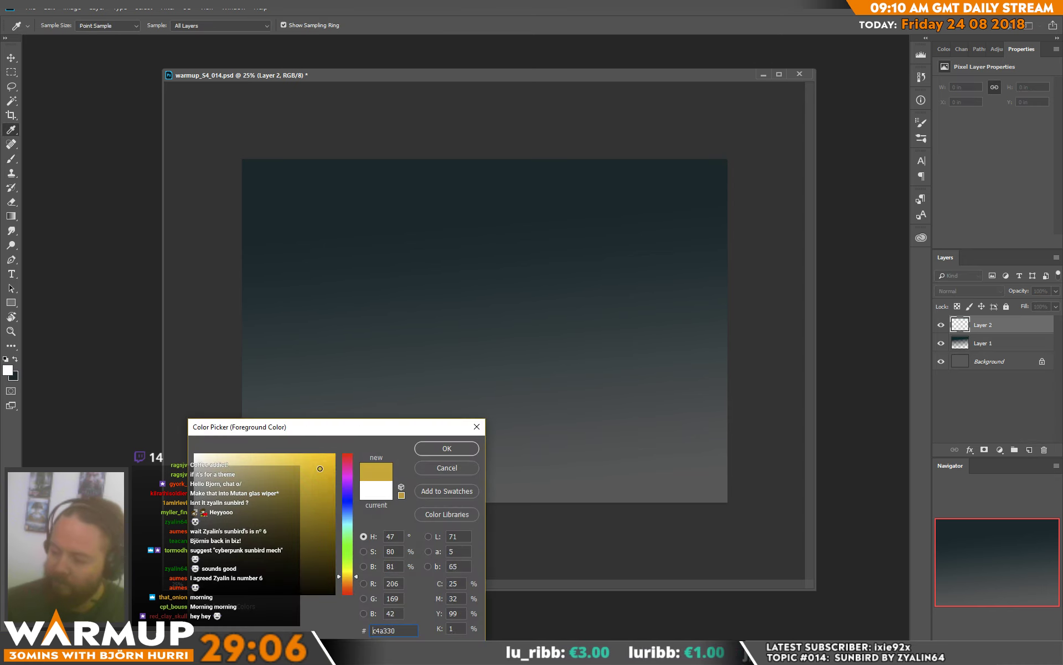
{"action": "left_click", "coordinate": [279, 454]}
{"action": "left_click", "coordinate": [447, 448]}
{"action": "key", "text": "b"}
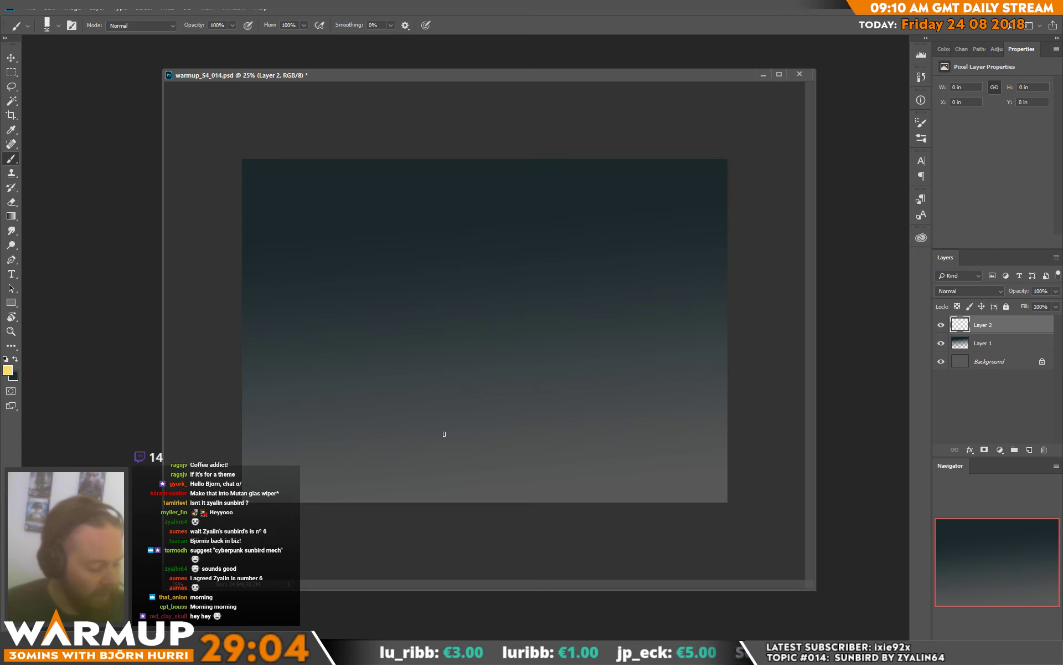
- With a 152 px rectangular brush, block in the large raised wing in yellow across the canvas's upper right
{"action": "right_click", "coordinate": [443, 363]}
{"action": "left_click", "coordinate": [541, 176]}
{"action": "left_click", "coordinate": [531, 119]}
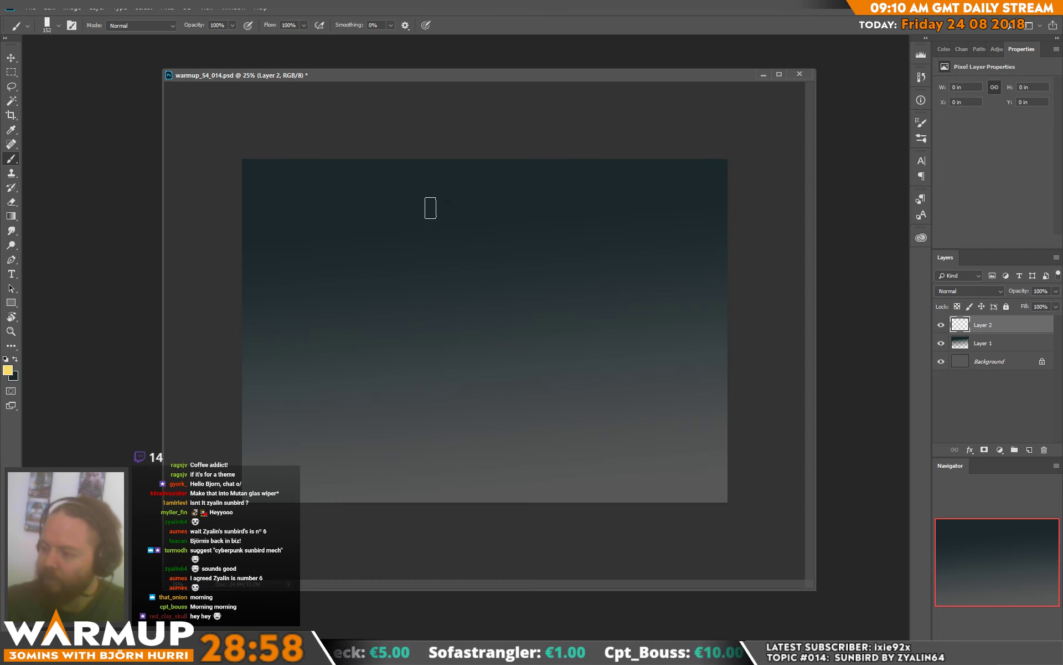
{"action": "mouse_move", "coordinate": [428, 192]}
{"action": "left_mouse_down"}
{"action": "mouse_move", "coordinate": [464, 216]}
{"action": "mouse_move", "coordinate": [550, 244]}
{"action": "mouse_move", "coordinate": [654, 340]}
{"action": "left_mouse_up"}
{"action": "mouse_move", "coordinate": [423, 191]}
{"action": "left_mouse_down"}
{"action": "mouse_move", "coordinate": [479, 248]}
{"action": "mouse_move", "coordinate": [490, 229]}
{"action": "mouse_move", "coordinate": [503, 342]}
{"action": "left_mouse_up"}
- Block in the curved far wing at the canvas's left and the shoulder area in yellow
{"action": "mouse_move", "coordinate": [316, 321]}
{"action": "left_mouse_down"}
{"action": "mouse_move", "coordinate": [302, 271]}
{"action": "mouse_move", "coordinate": [308, 316]}
{"action": "left_mouse_up"}
{"action": "left_click_drag", "start_coordinate": [321, 276], "coordinate": [344, 327]}
{"action": "mouse_move", "coordinate": [428, 334]}
{"action": "left_mouse_down"}
{"action": "mouse_move", "coordinate": [413, 308]}
{"action": "mouse_move", "coordinate": [474, 340]}
{"action": "mouse_move", "coordinate": [495, 327]}
{"action": "mouse_move", "coordinate": [504, 274]}
{"action": "mouse_move", "coordinate": [535, 269]}
{"action": "mouse_move", "coordinate": [527, 309]}
{"action": "mouse_move", "coordinate": [615, 302]}
{"action": "mouse_move", "coordinate": [672, 380]}
{"action": "mouse_move", "coordinate": [565, 291]}
{"action": "mouse_move", "coordinate": [523, 280]}
{"action": "left_mouse_up"}
{"action": "left_click_drag", "start_coordinate": [303, 205], "coordinate": [300, 269]}
{"action": "mouse_move", "coordinate": [319, 206]}
{"action": "left_mouse_down"}
{"action": "mouse_move", "coordinate": [312, 244]}
{"action": "mouse_move", "coordinate": [353, 330]}
{"action": "left_mouse_up"}
{"action": "left_click_drag", "start_coordinate": [311, 263], "coordinate": [328, 326]}
{"action": "mouse_move", "coordinate": [303, 254]}
{"action": "left_mouse_down"}
{"action": "mouse_move", "coordinate": [307, 326]}
{"action": "mouse_move", "coordinate": [384, 368]}
{"action": "left_mouse_up"}
- Block in the torso, the lowered arm and the limb reaching the ground in yellow
{"action": "mouse_move", "coordinate": [459, 329]}
{"action": "left_mouse_down"}
{"action": "mouse_move", "coordinate": [475, 388]}
{"action": "mouse_move", "coordinate": [394, 428]}
{"action": "left_mouse_up"}
{"action": "left_click_drag", "start_coordinate": [490, 398], "coordinate": [470, 463]}
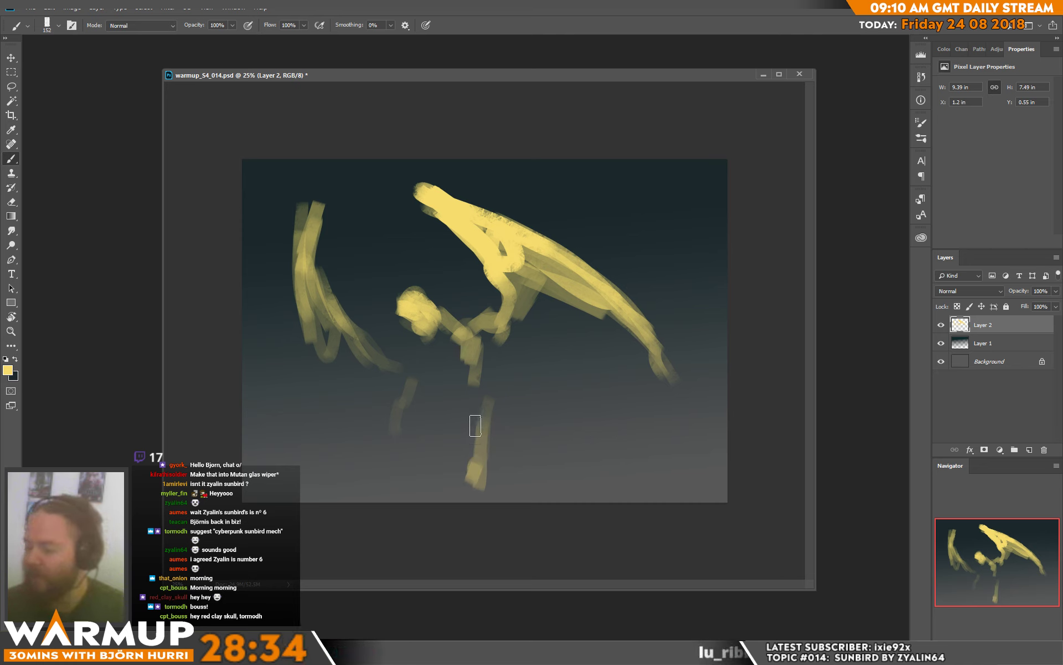
{"action": "mouse_move", "coordinate": [475, 425]}
{"action": "left_mouse_down"}
{"action": "mouse_move", "coordinate": [490, 403]}
{"action": "mouse_move", "coordinate": [475, 435]}
{"action": "left_mouse_up"}
{"action": "left_click_drag", "start_coordinate": [415, 355], "coordinate": [389, 409]}
{"action": "mouse_move", "coordinate": [612, 457]}
{"action": "left_mouse_down"}
{"action": "mouse_move", "coordinate": [543, 417]}
{"action": "mouse_move", "coordinate": [577, 451]}
{"action": "mouse_move", "coordinate": [529, 426]}
{"action": "mouse_move", "coordinate": [560, 462]}
{"action": "mouse_move", "coordinate": [673, 463]}
{"action": "left_mouse_up"}
{"action": "mouse_move", "coordinate": [540, 460]}
{"action": "left_mouse_down"}
{"action": "mouse_move", "coordinate": [546, 393]}
{"action": "mouse_move", "coordinate": [532, 413]}
{"action": "left_mouse_up"}
{"action": "key", "text": "ctrl+alt+z"}
{"action": "key", "text": "ctrl+alt+z"}
{"action": "key", "text": "ctrl+alt+z"}
{"action": "key", "text": "ctrl+alt+z"}
{"action": "key", "text": "ctrl+alt+z"}
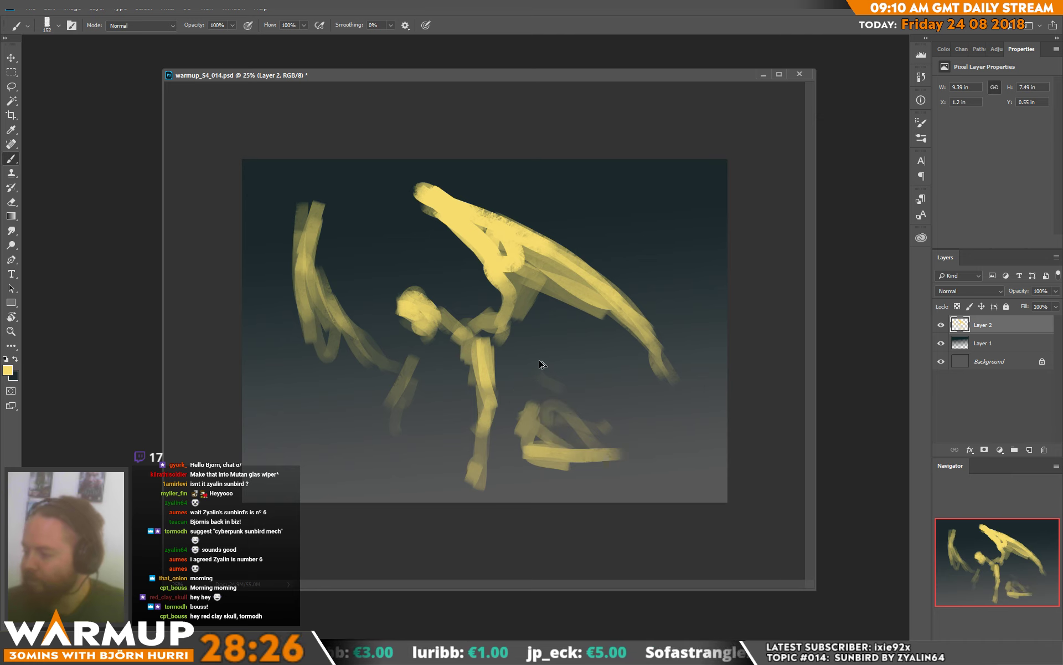
{"action": "key", "text": "ctrl+alt+z"}
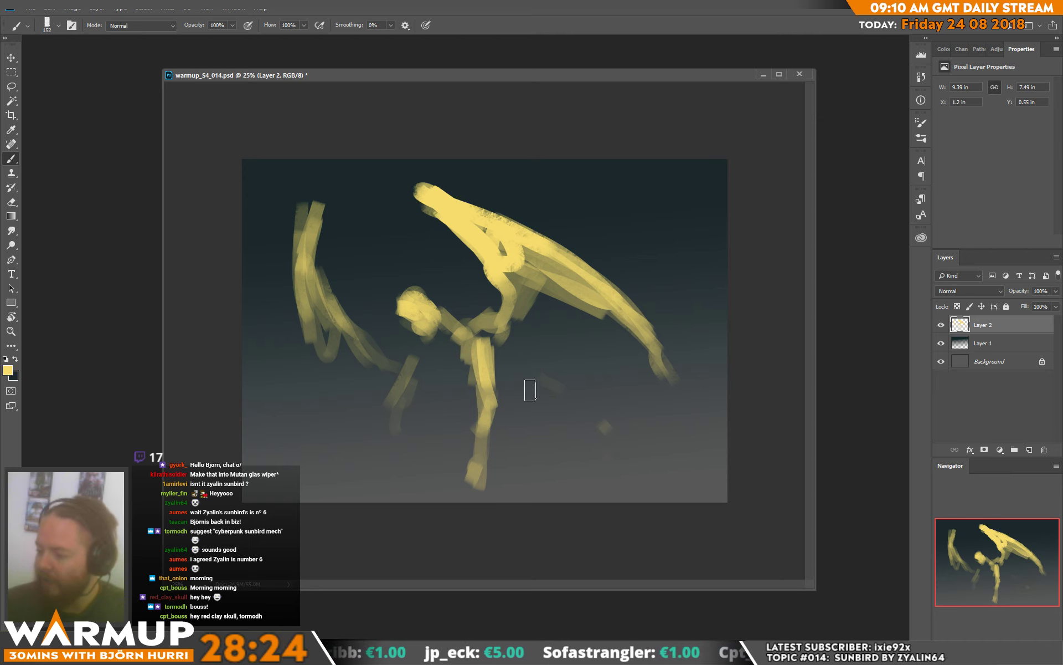
- Paint the bent leg with its raised knee, the lower leg stretched along the ground and the torso's edge in yellow
{"action": "mouse_move", "coordinate": [525, 395]}
{"action": "left_mouse_down"}
{"action": "mouse_move", "coordinate": [488, 451]}
{"action": "mouse_move", "coordinate": [503, 434]}
{"action": "mouse_move", "coordinate": [502, 446]}
{"action": "mouse_move", "coordinate": [673, 455]}
{"action": "left_mouse_up"}
{"action": "left_click_drag", "start_coordinate": [587, 416], "coordinate": [609, 421]}
{"action": "left_click_drag", "start_coordinate": [588, 422], "coordinate": [615, 426]}
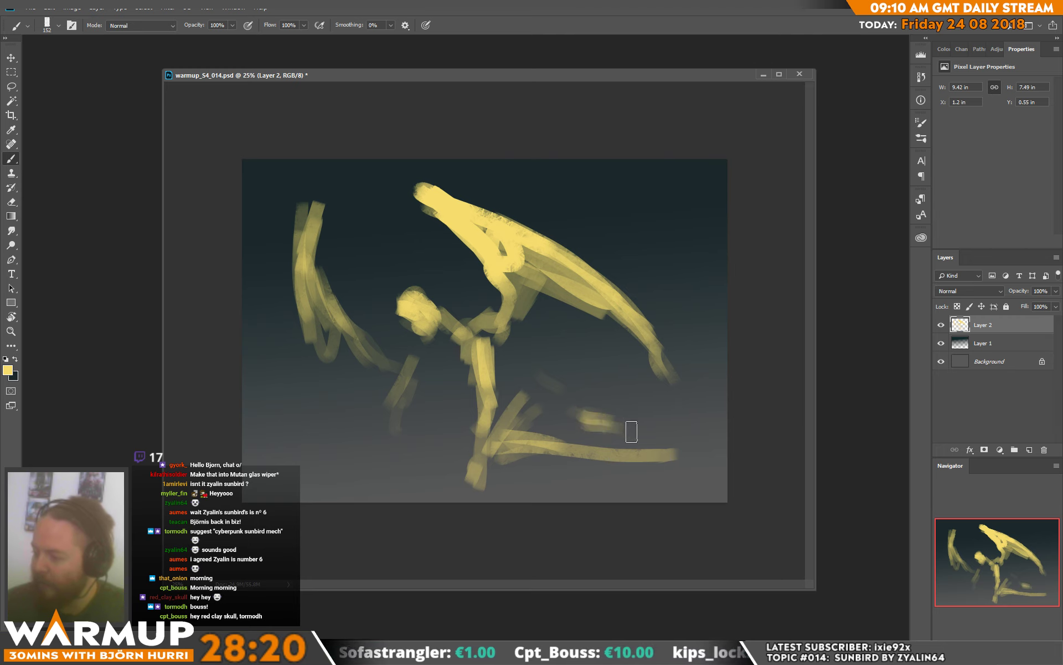
{"action": "left_click_drag", "start_coordinate": [551, 458], "coordinate": [660, 454]}
{"action": "mouse_move", "coordinate": [591, 451]}
{"action": "left_mouse_down"}
{"action": "mouse_move", "coordinate": [533, 411]}
{"action": "mouse_move", "coordinate": [538, 438]}
{"action": "mouse_move", "coordinate": [515, 369]}
{"action": "mouse_move", "coordinate": [512, 384]}
{"action": "left_mouse_up"}
{"action": "left_click_drag", "start_coordinate": [484, 345], "coordinate": [494, 380]}
{"action": "mouse_move", "coordinate": [481, 337]}
{"action": "left_mouse_down"}
{"action": "mouse_move", "coordinate": [475, 349]}
{"action": "mouse_move", "coordinate": [503, 316]}
{"action": "left_mouse_up"}
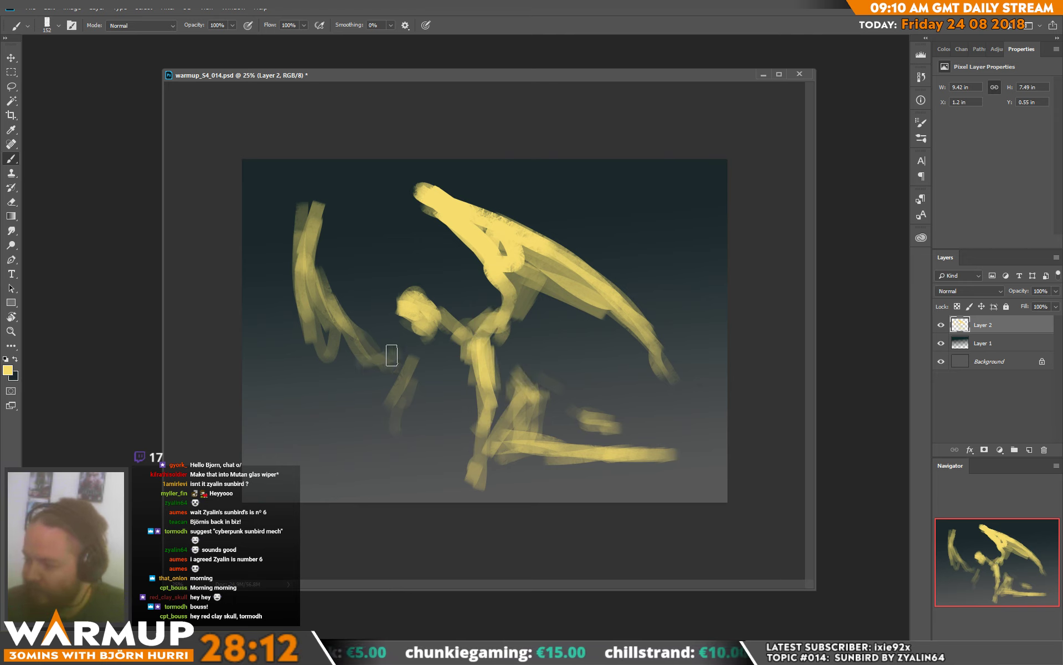
- Extend the left wing's tip upward in yellow and erase its edges into a slimmer, pointed shape
{"action": "left_click_drag", "start_coordinate": [313, 256], "coordinate": [324, 188]}
{"action": "key", "text": "e"}
{"action": "right_click", "coordinate": [363, 199]}
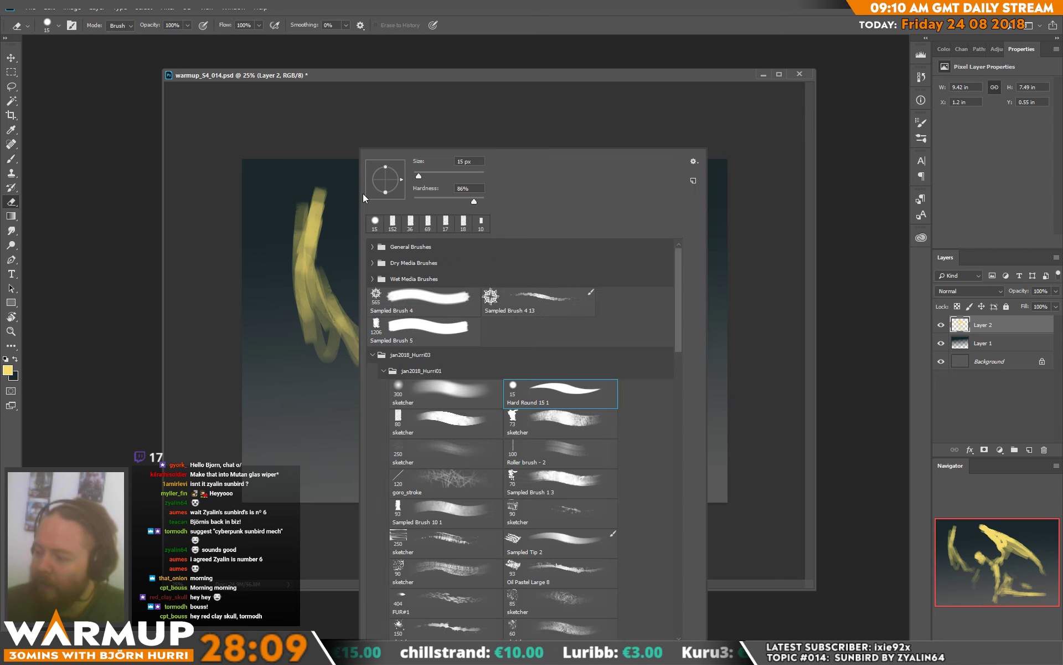
{"action": "left_click_drag", "start_coordinate": [441, 176], "coordinate": [452, 176]}
{"action": "left_click", "coordinate": [332, 185]}
{"action": "left_click_drag", "start_coordinate": [332, 185], "coordinate": [323, 250]}
{"action": "mouse_move", "coordinate": [317, 178]}
{"action": "left_mouse_down"}
{"action": "mouse_move", "coordinate": [295, 256]}
{"action": "mouse_move", "coordinate": [318, 347]}
{"action": "left_mouse_up"}
- Paint dark teal shadows along the left wing's lower end, under the chest and arm, and around the legs
{"action": "key", "text": "b"}
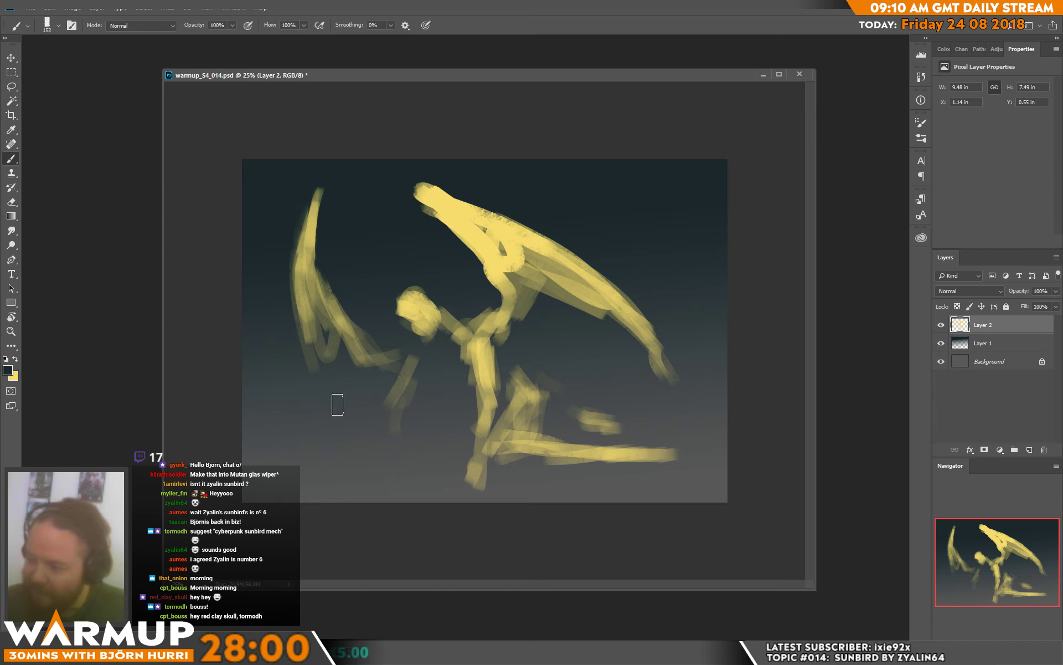
{"action": "mouse_move", "coordinate": [310, 346]}
{"action": "left_mouse_down"}
{"action": "mouse_move", "coordinate": [360, 451]}
{"action": "mouse_move", "coordinate": [355, 435]}
{"action": "left_mouse_up"}
{"action": "left_click_drag", "start_coordinate": [342, 390], "coordinate": [353, 416]}
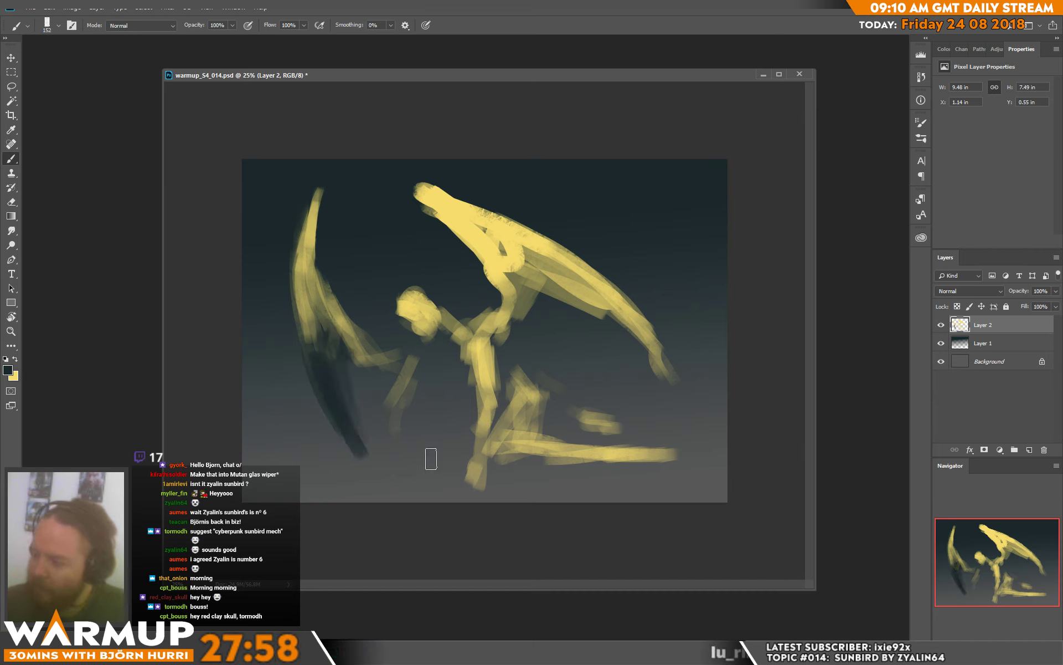
{"action": "mouse_move", "coordinate": [426, 457]}
{"action": "left_mouse_down"}
{"action": "mouse_move", "coordinate": [394, 442]}
{"action": "mouse_move", "coordinate": [393, 418]}
{"action": "mouse_move", "coordinate": [427, 346]}
{"action": "mouse_move", "coordinate": [437, 381]}
{"action": "mouse_move", "coordinate": [505, 390]}
{"action": "left_mouse_up"}
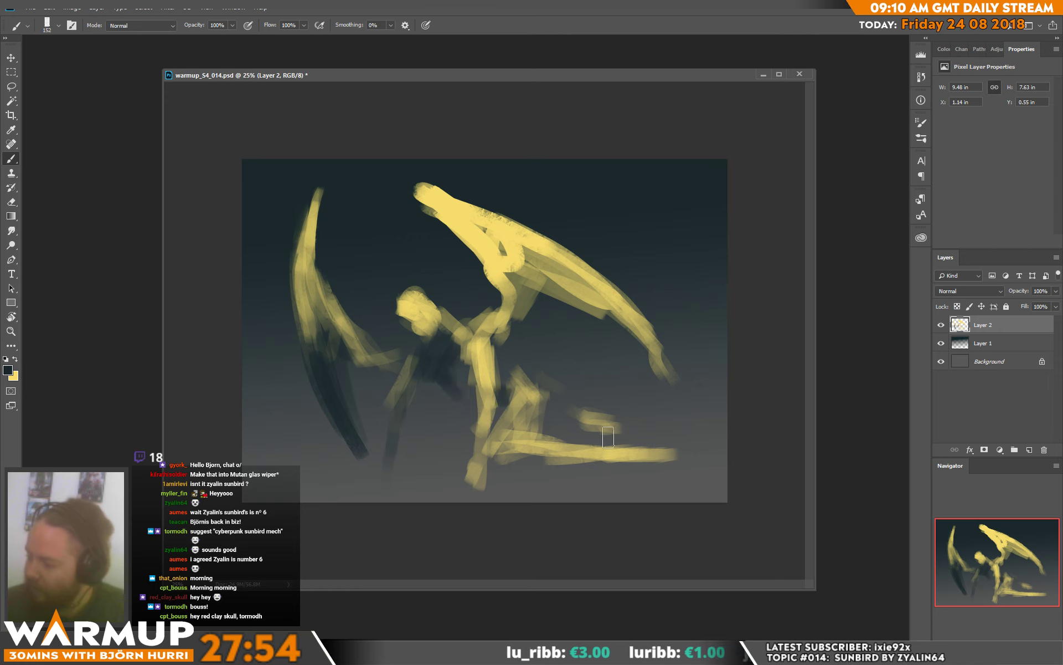
{"action": "mouse_move", "coordinate": [543, 430]}
{"action": "left_mouse_down"}
{"action": "mouse_move", "coordinate": [562, 417]}
{"action": "mouse_move", "coordinate": [686, 445]}
{"action": "left_mouse_up"}
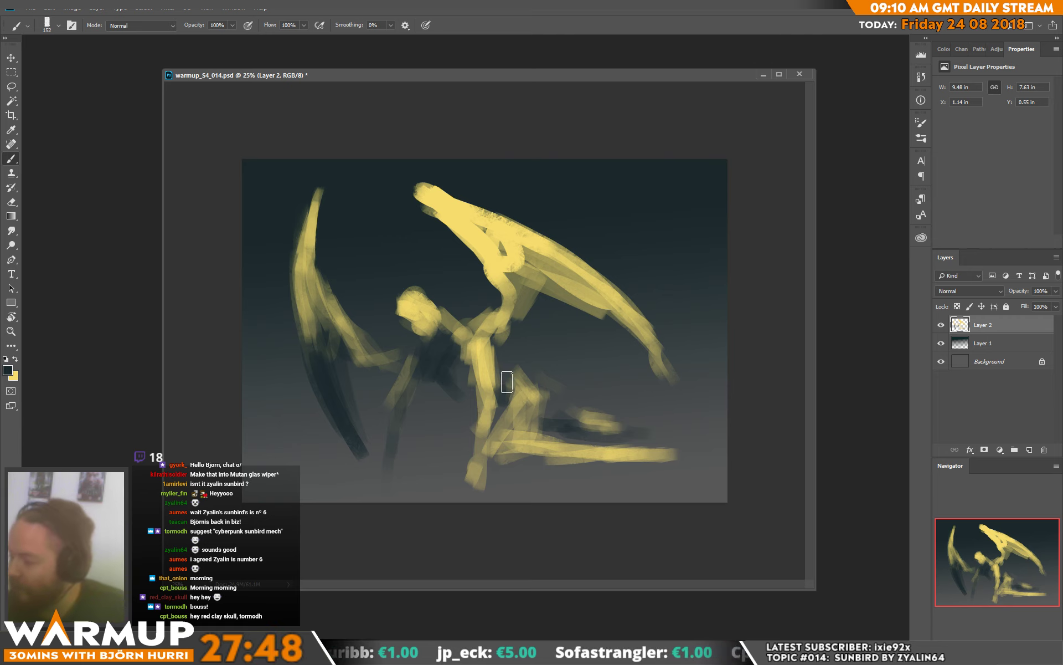
{"action": "mouse_move", "coordinate": [503, 375]}
{"action": "left_mouse_down"}
{"action": "mouse_move", "coordinate": [513, 401]}
{"action": "mouse_move", "coordinate": [516, 383]}
{"action": "left_mouse_up"}
- Rework the thigh and lower leg of the bent leg with tones sampled from the painting, including yellow
{"action": "left_click", "coordinate": [521, 405], "text": "alt"}
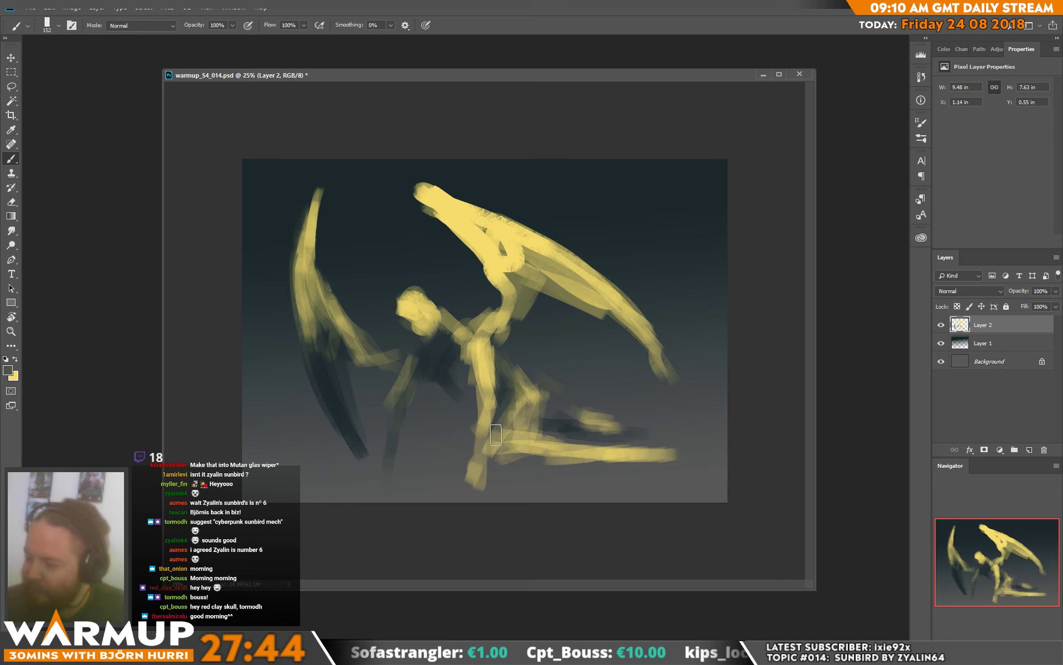
{"action": "left_click", "coordinate": [512, 419], "text": "alt"}
{"action": "mouse_move", "coordinate": [523, 414]}
{"action": "left_mouse_down"}
{"action": "mouse_move", "coordinate": [509, 460]}
{"action": "mouse_move", "coordinate": [600, 454]}
{"action": "left_mouse_up"}
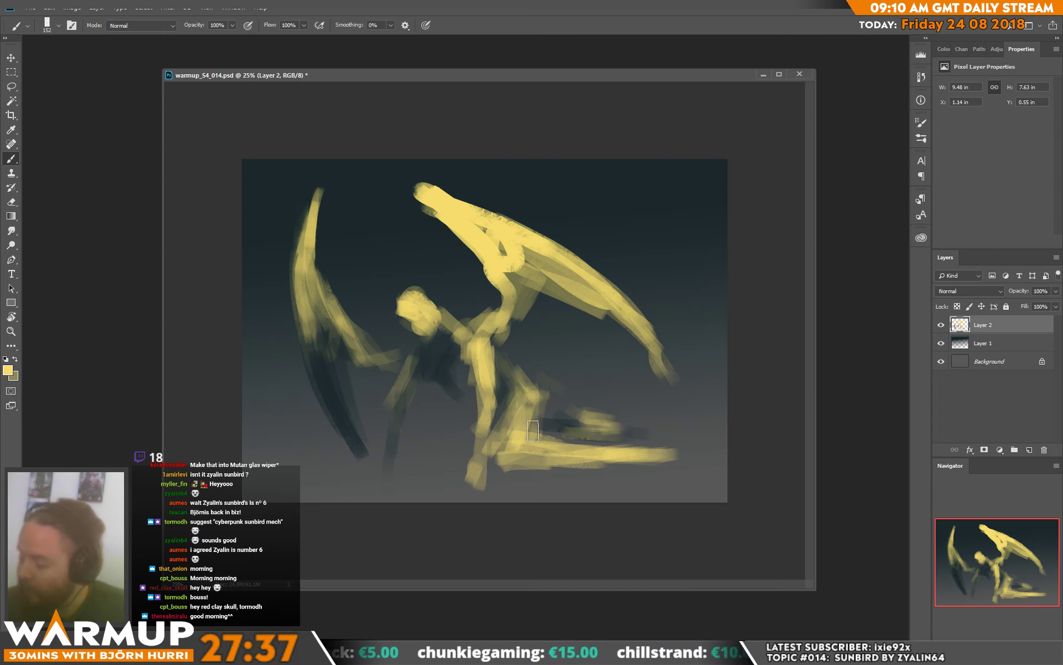
{"action": "left_click_drag", "start_coordinate": [520, 431], "coordinate": [503, 447]}
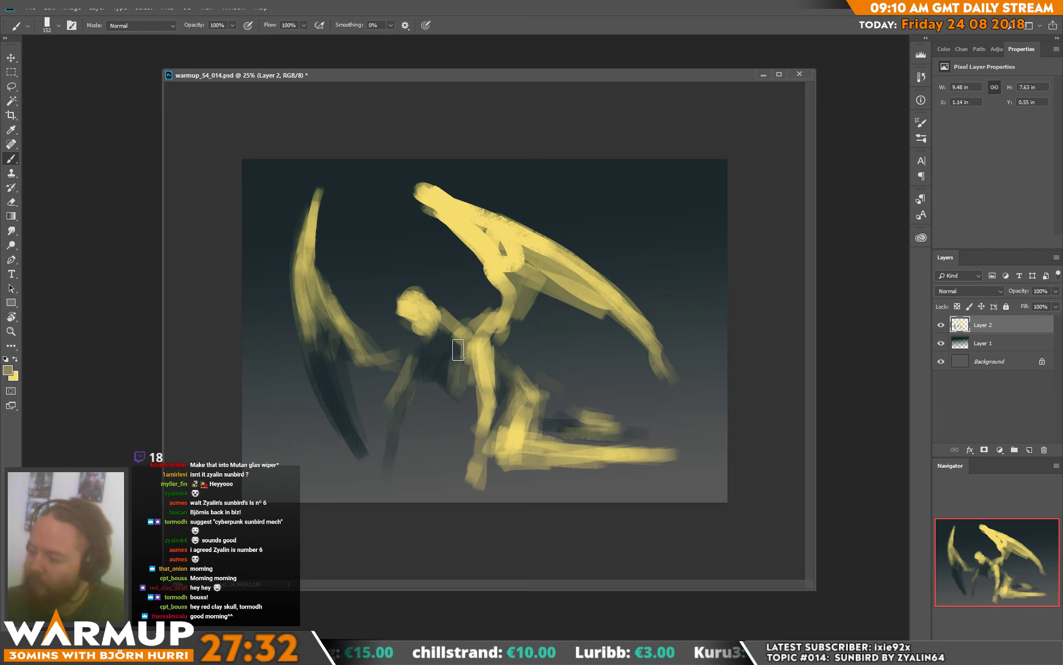
- Sample a dark tone below the chest and shade the chest and the shoulder where the right wing joins
{"action": "left_click", "coordinate": [449, 382], "text": "alt"}
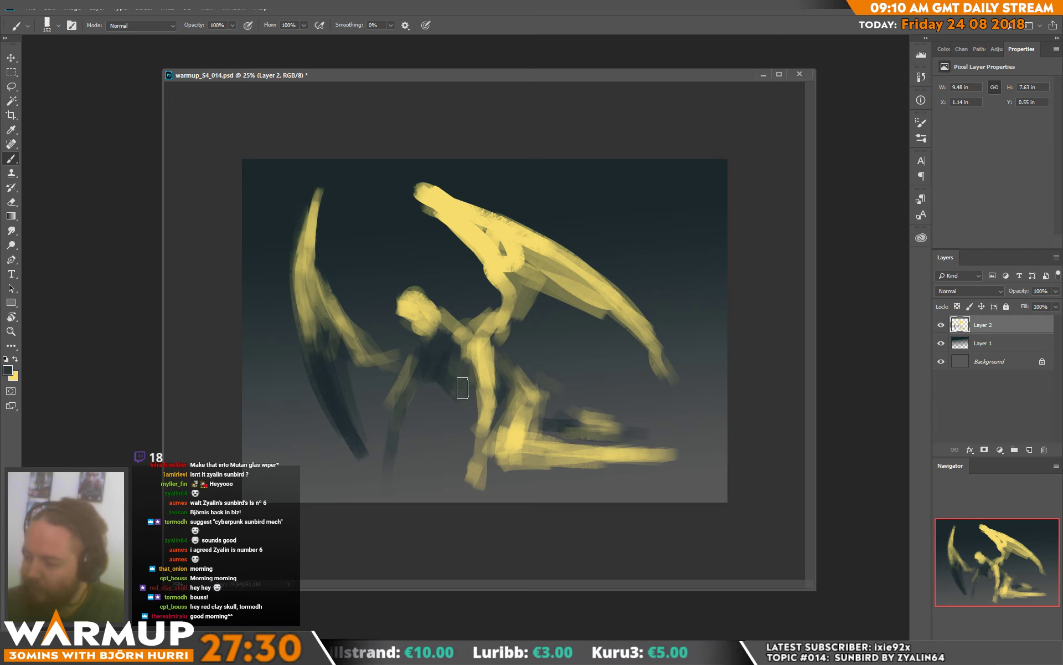
{"action": "left_click_drag", "start_coordinate": [463, 336], "coordinate": [498, 339]}
{"action": "left_click_drag", "start_coordinate": [518, 299], "coordinate": [502, 332]}
- Shade the right wing's underside, extend its tip downward in dark tones, and darken the left wing's inner lower end
{"action": "left_click_drag", "start_coordinate": [486, 237], "coordinate": [669, 380]}
{"action": "left_click", "coordinate": [581, 291], "text": "alt"}
{"action": "left_click_drag", "start_coordinate": [587, 282], "coordinate": [675, 387]}
{"action": "left_click_drag", "start_coordinate": [620, 300], "coordinate": [691, 423]}
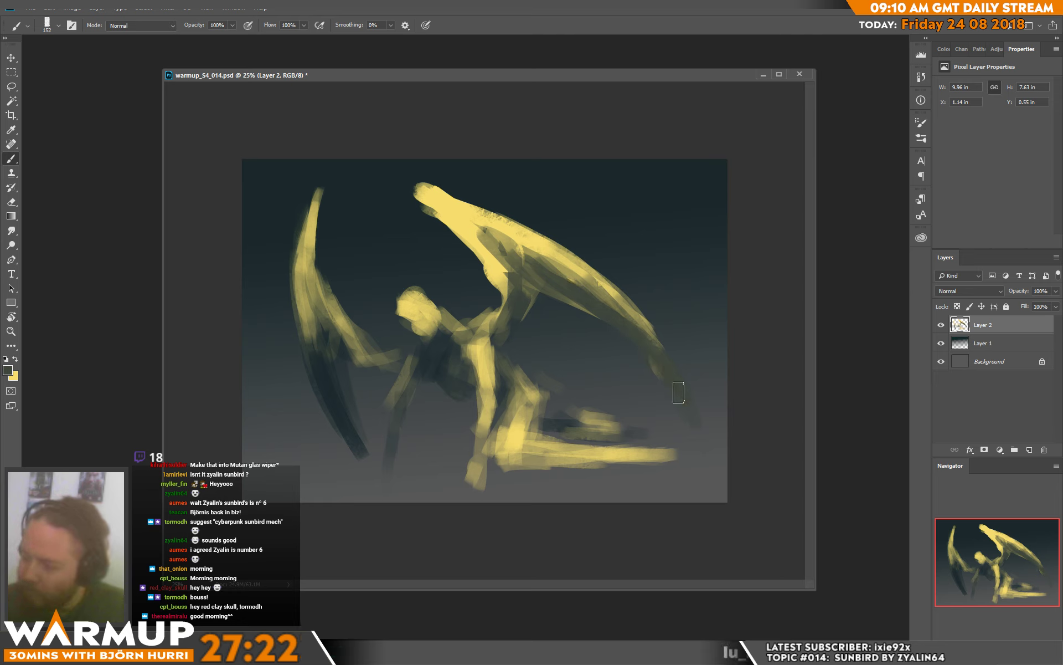
{"action": "mouse_move", "coordinate": [352, 355]}
{"action": "left_mouse_down"}
{"action": "mouse_move", "coordinate": [376, 373]}
{"action": "mouse_move", "coordinate": [396, 360]}
{"action": "mouse_move", "coordinate": [397, 373]}
{"action": "left_mouse_up"}
{"action": "left_click", "coordinate": [435, 381], "text": "alt"}
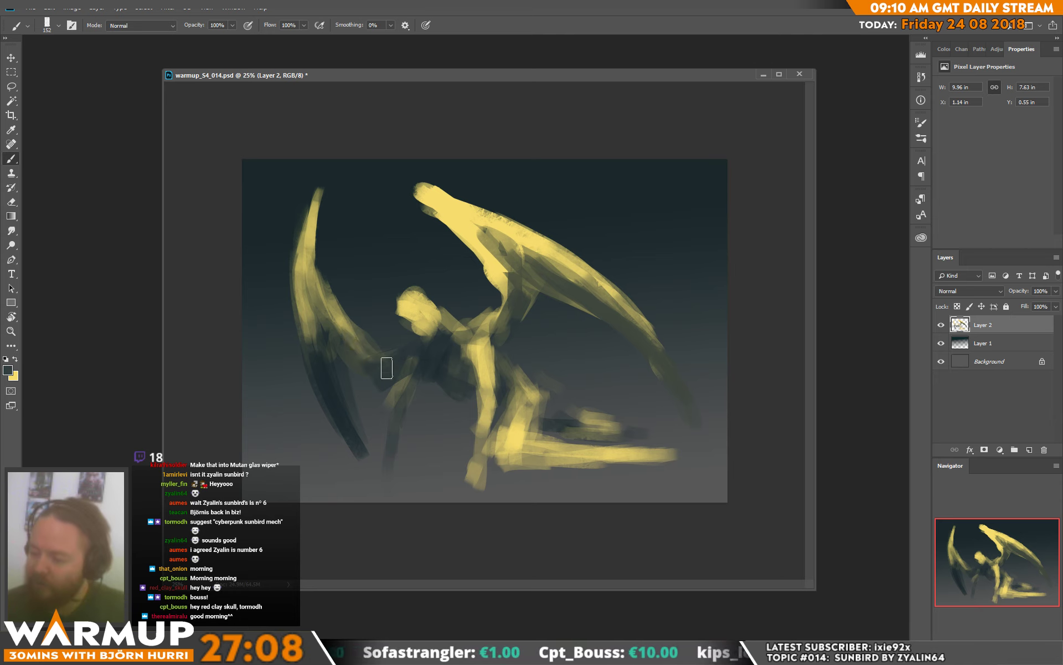
- Darken the left wing's membrane and outer edge with sampled dark tones, leaving a thin yellow strip along its inner edge
{"action": "left_click_drag", "start_coordinate": [318, 307], "coordinate": [353, 334]}
{"action": "left_click_drag", "start_coordinate": [318, 293], "coordinate": [373, 360]}
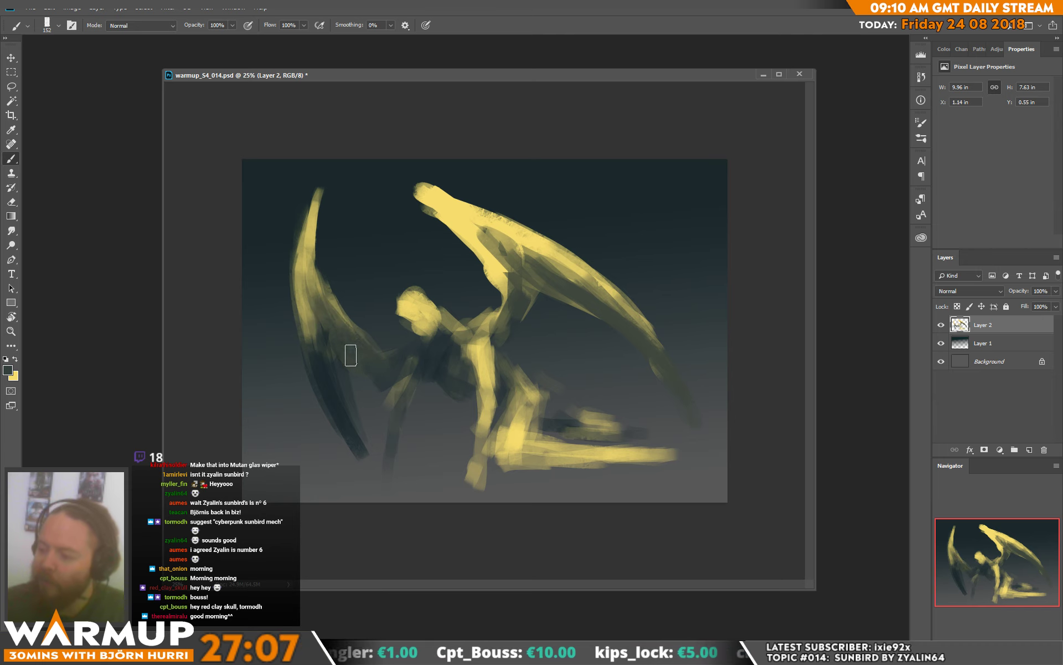
{"action": "mouse_move", "coordinate": [313, 321]}
{"action": "left_mouse_down"}
{"action": "mouse_move", "coordinate": [302, 244]}
{"action": "mouse_move", "coordinate": [299, 294]}
{"action": "mouse_move", "coordinate": [313, 180]}
{"action": "mouse_move", "coordinate": [308, 304]}
{"action": "mouse_move", "coordinate": [348, 426]}
{"action": "left_mouse_up"}
{"action": "left_click", "coordinate": [335, 402], "text": "alt"}
{"action": "mouse_move", "coordinate": [302, 252]}
{"action": "left_mouse_down"}
{"action": "mouse_move", "coordinate": [334, 329]}
{"action": "mouse_move", "coordinate": [349, 335]}
{"action": "left_mouse_up"}
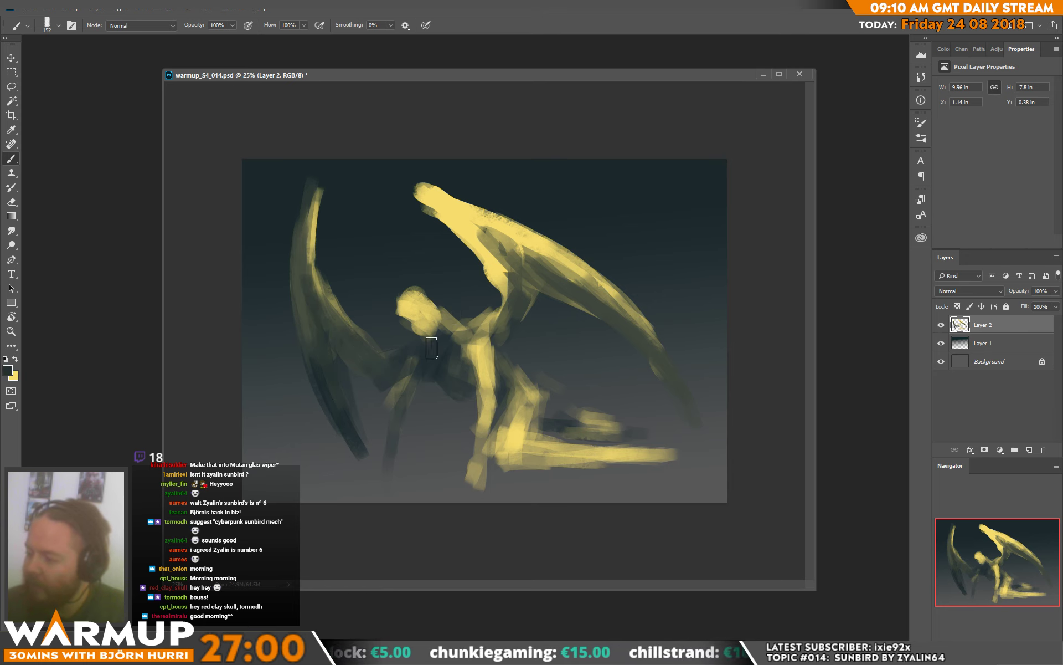
- Darken the shadowed upper arm, reduce the brush size to 37 px, and refine the arm's contour
{"action": "left_click_drag", "start_coordinate": [426, 358], "coordinate": [406, 386]}
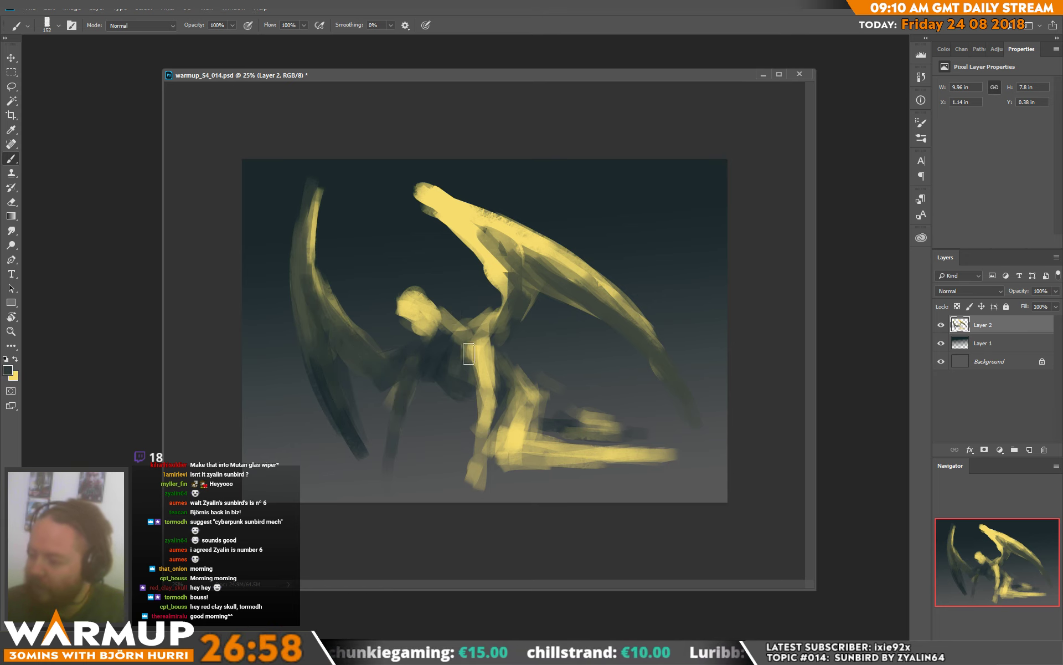
{"action": "right_click", "coordinate": [475, 355]}
{"action": "left_click", "coordinate": [545, 178]}
{"action": "left_click", "coordinate": [452, 311]}
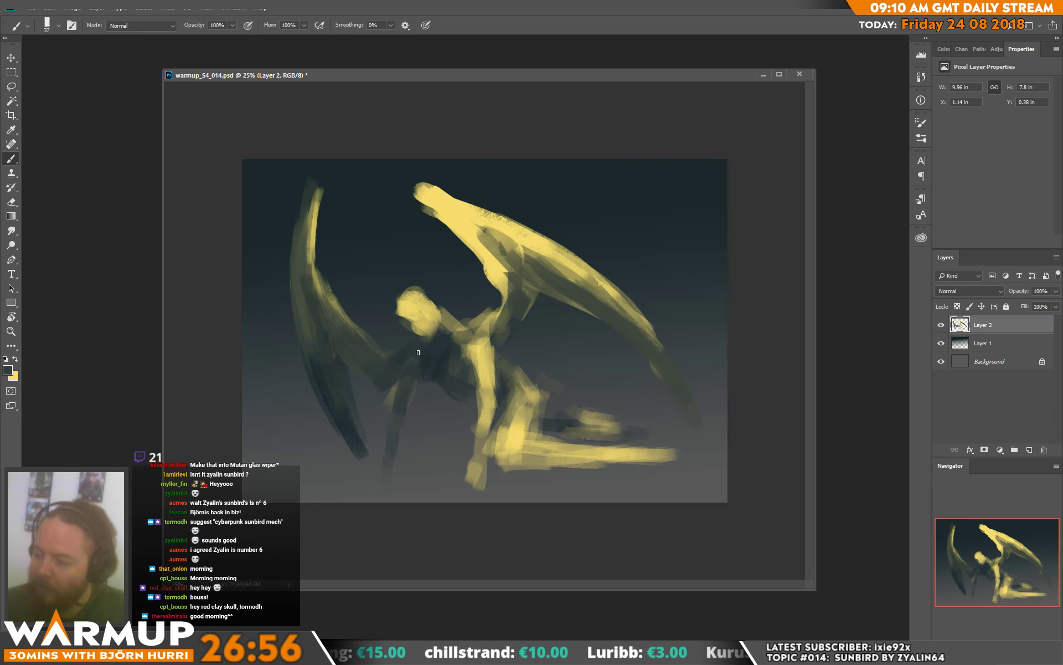
{"action": "left_click", "coordinate": [427, 359], "text": "alt"}
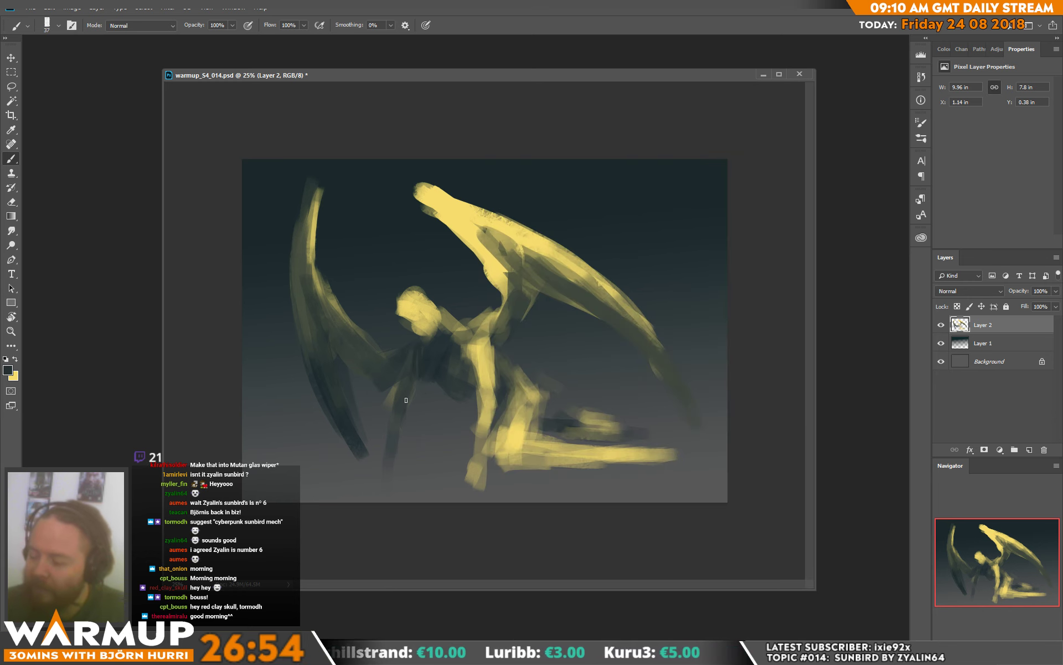
- Set the brush size to 69 px, extend the shadowed forearm into a dark hand, and add dark fingers beside the lit hand
{"action": "right_click", "coordinate": [453, 360]}
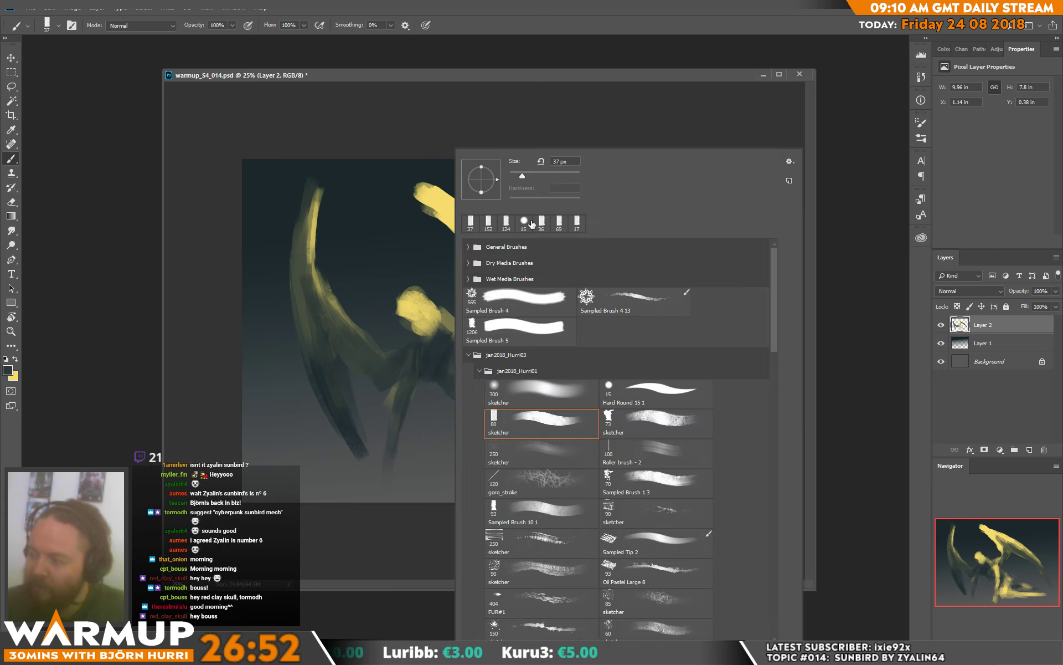
{"action": "left_click", "coordinate": [534, 178]}
{"action": "left_click", "coordinate": [391, 430]}
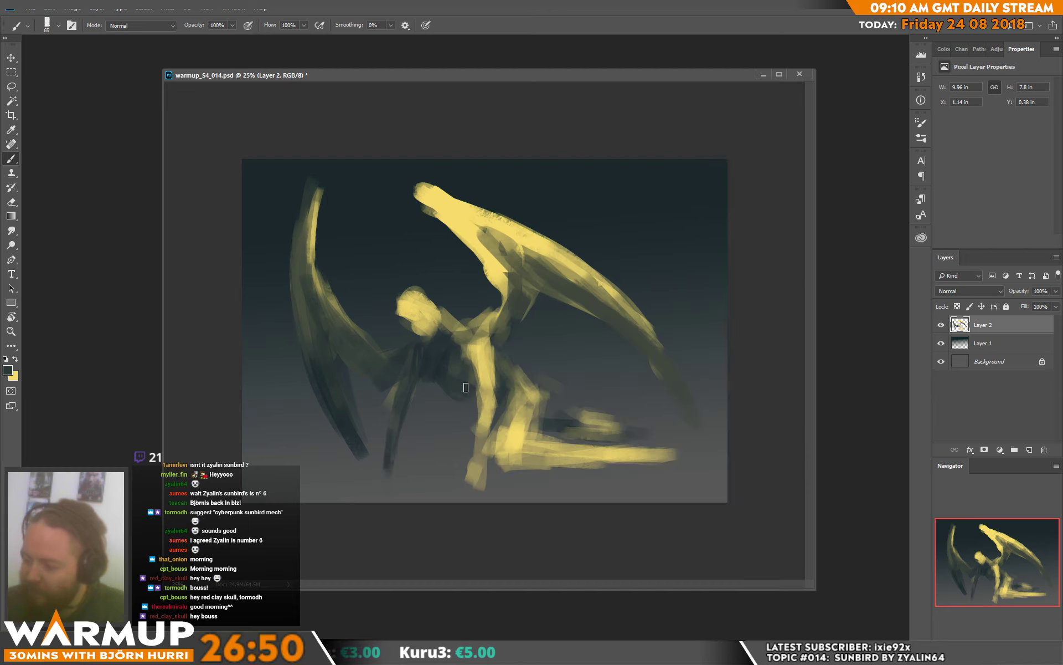
{"action": "left_click_drag", "start_coordinate": [393, 466], "coordinate": [395, 476]}
{"action": "left_click_drag", "start_coordinate": [467, 481], "coordinate": [459, 484]}
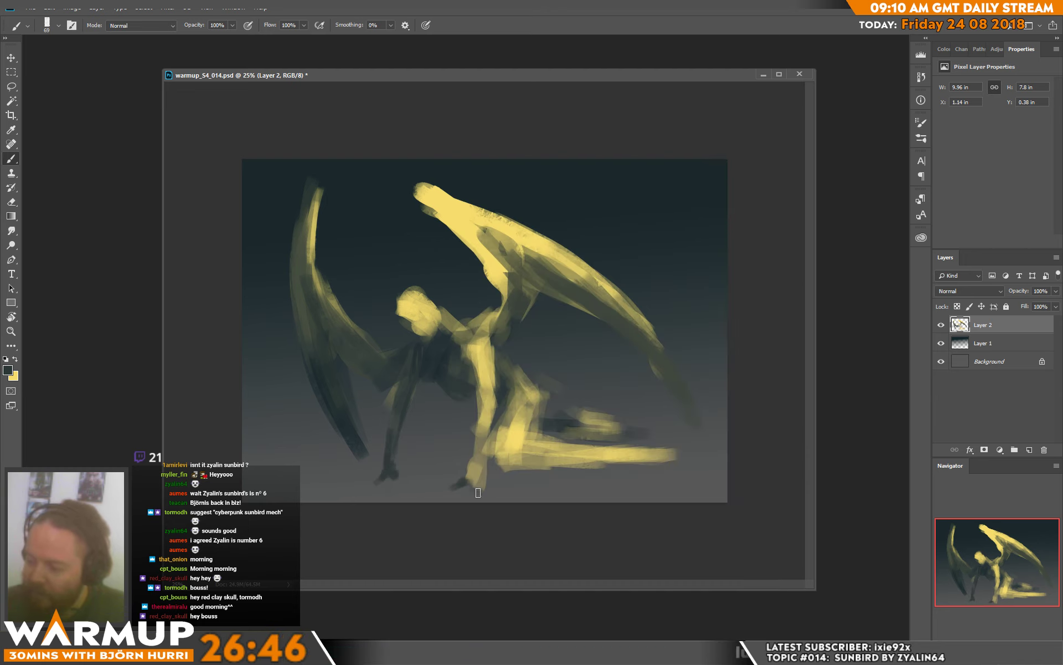
- Paint the lit hand's fingers in yellow and refine the lit arm's contour with sampled yellow and dark tones
{"action": "left_click", "coordinate": [471, 479], "text": "alt"}
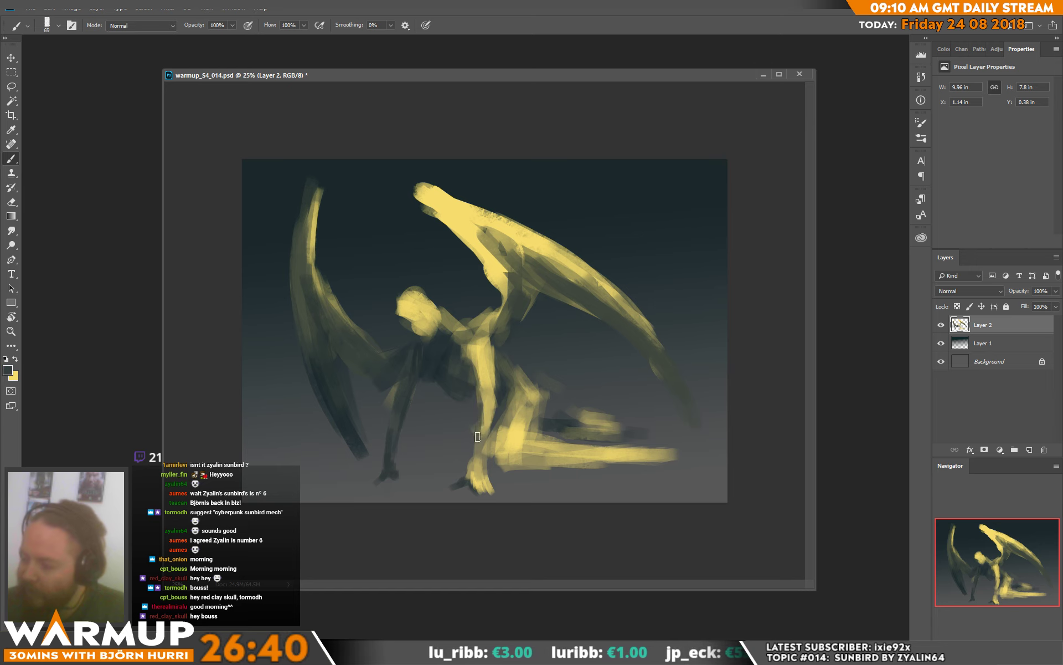
{"action": "left_click", "coordinate": [475, 451], "text": "alt"}
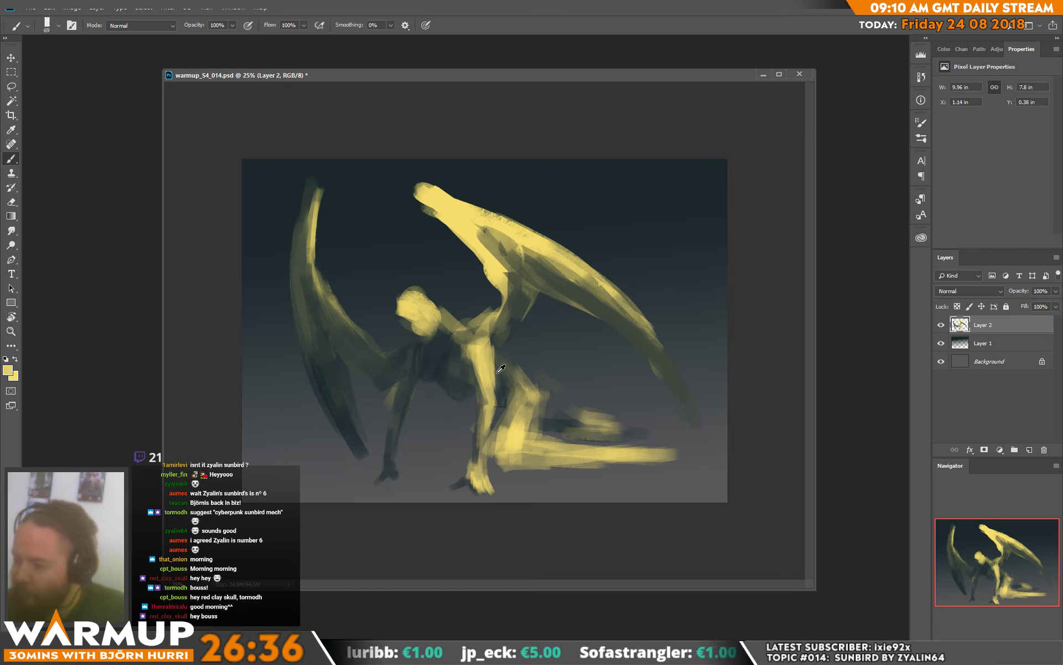
{"action": "left_click", "coordinate": [496, 400], "text": "alt"}
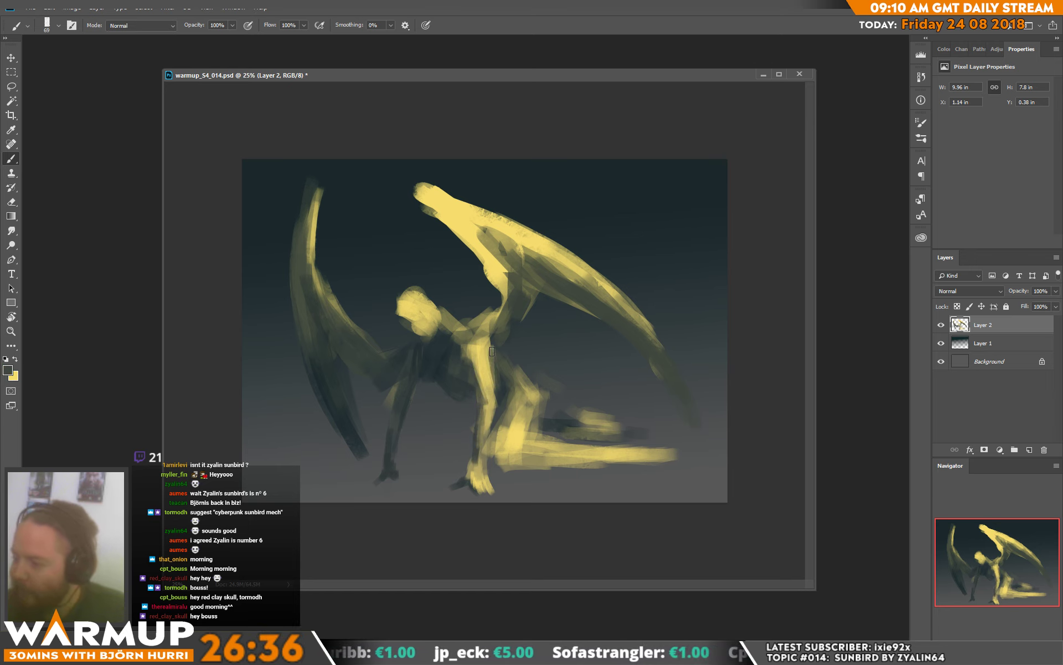
{"action": "left_click", "coordinate": [472, 372], "text": "alt"}
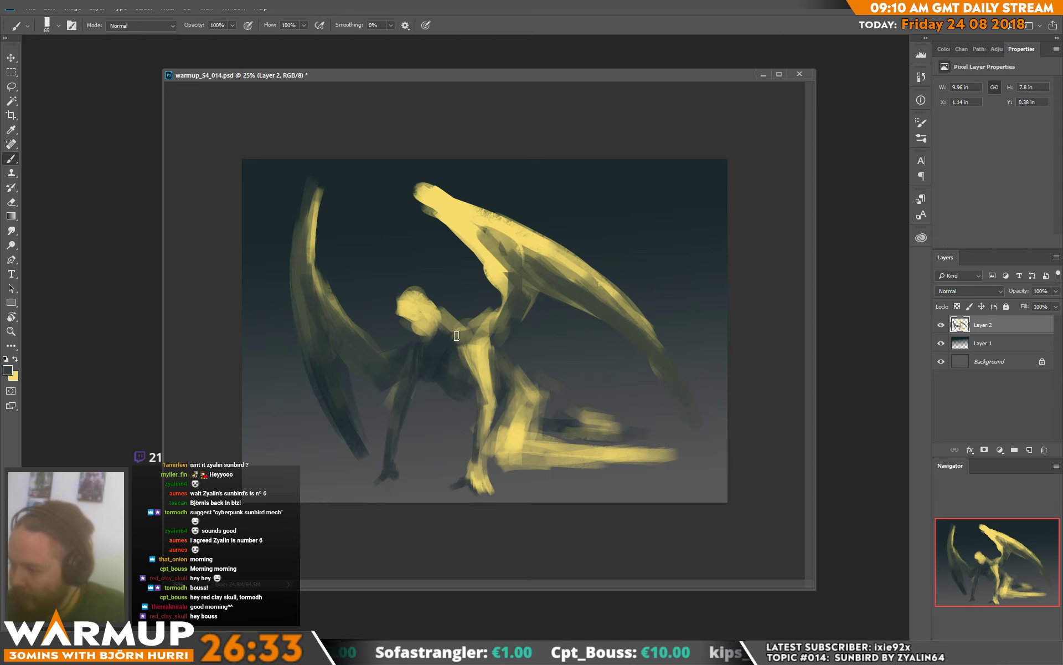
{"action": "left_click", "coordinate": [468, 357], "text": "alt"}
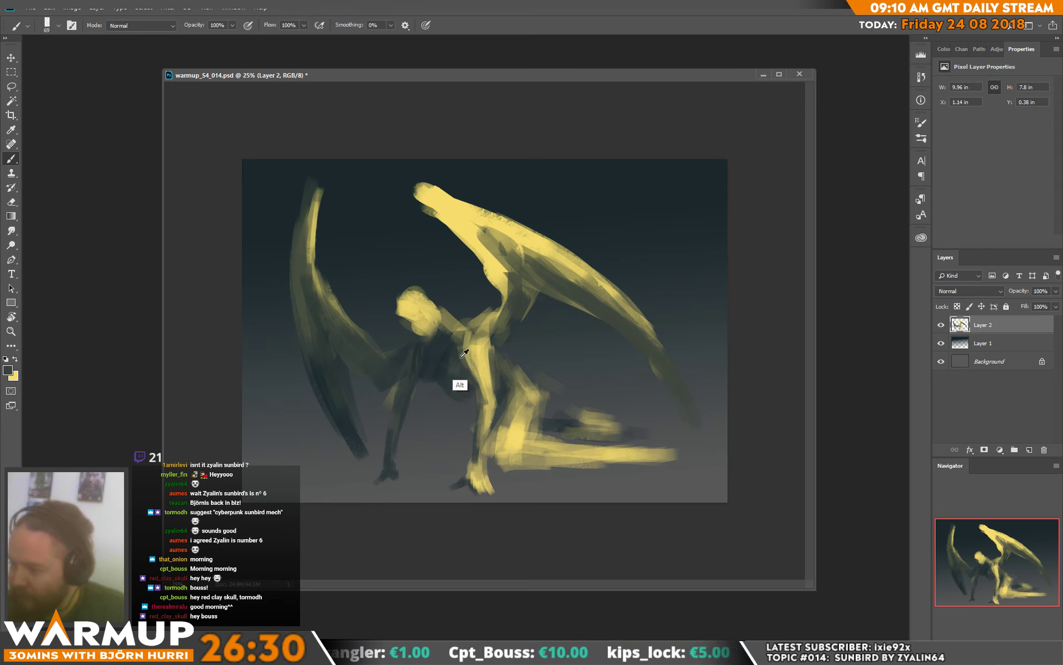
- Rework the lit shoulder with sampled tones and extend the dark chest shape downward between the arms
{"action": "left_click_drag", "start_coordinate": [459, 348], "coordinate": [464, 365]}
{"action": "left_click", "coordinate": [459, 355], "text": "alt"}
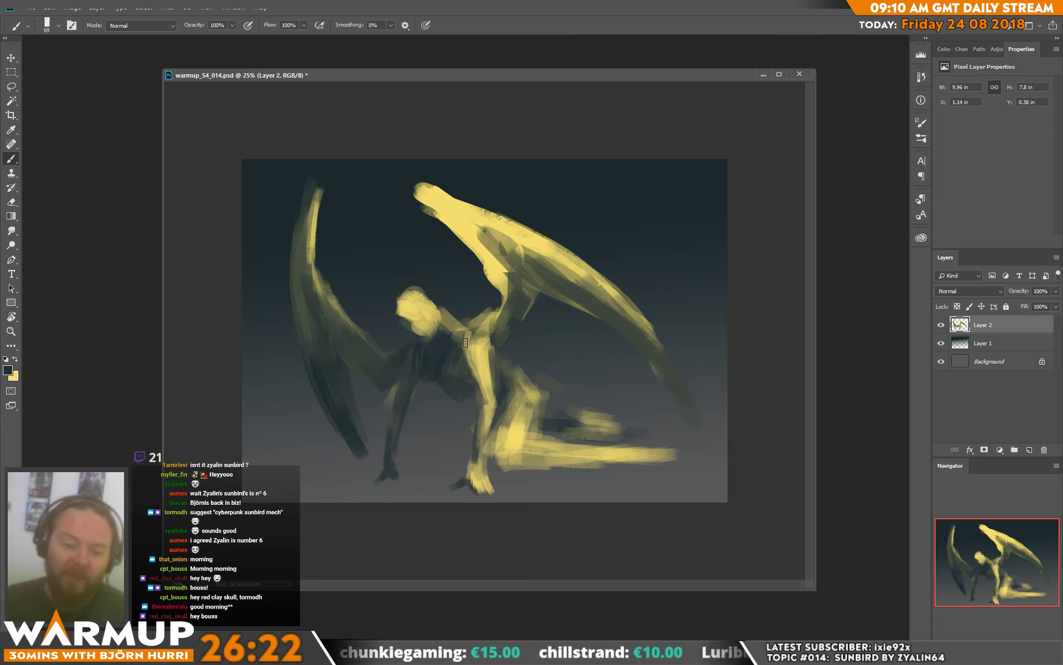
{"action": "left_click", "coordinate": [466, 382], "text": "alt"}
{"action": "key", "text": "e"}
{"action": "key", "text": "b"}
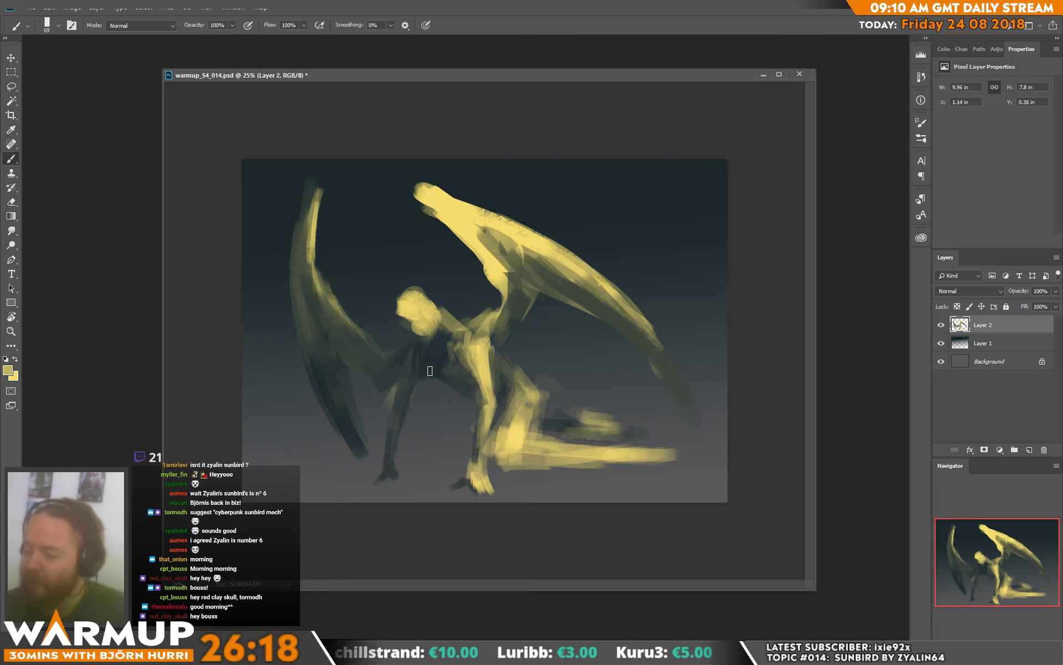
{"action": "left_click", "coordinate": [386, 394], "text": "alt"}
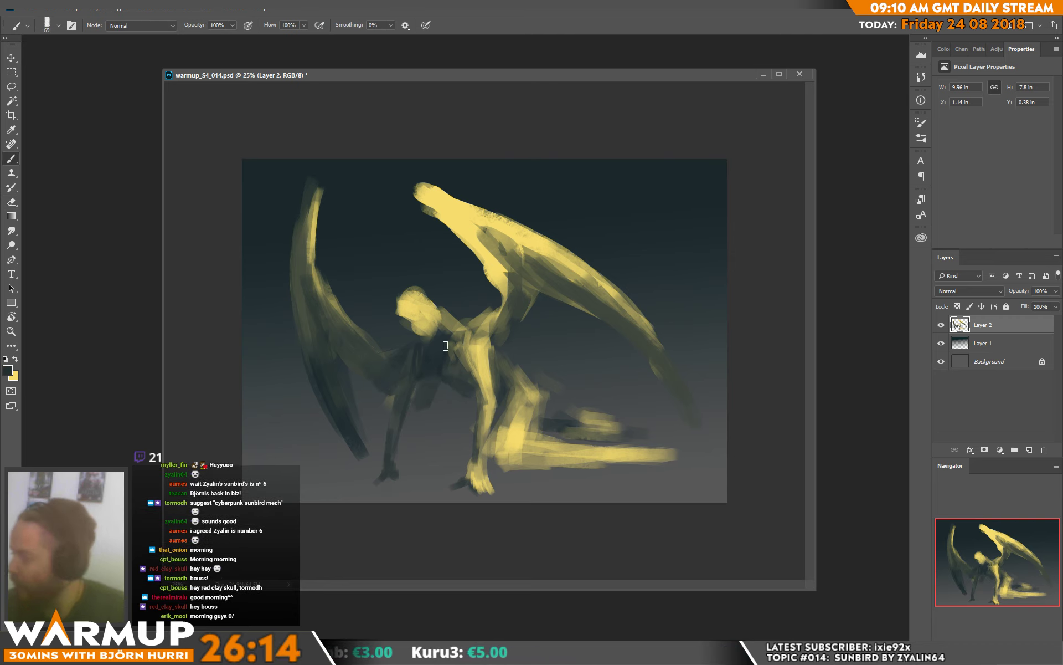
- Flip the whole canvas horizontally
{"action": "left_click", "coordinate": [72, 7]}
{"action": "mouse_move", "coordinate": [105, 111]}
{"action": "left_click", "coordinate": [248, 159]}
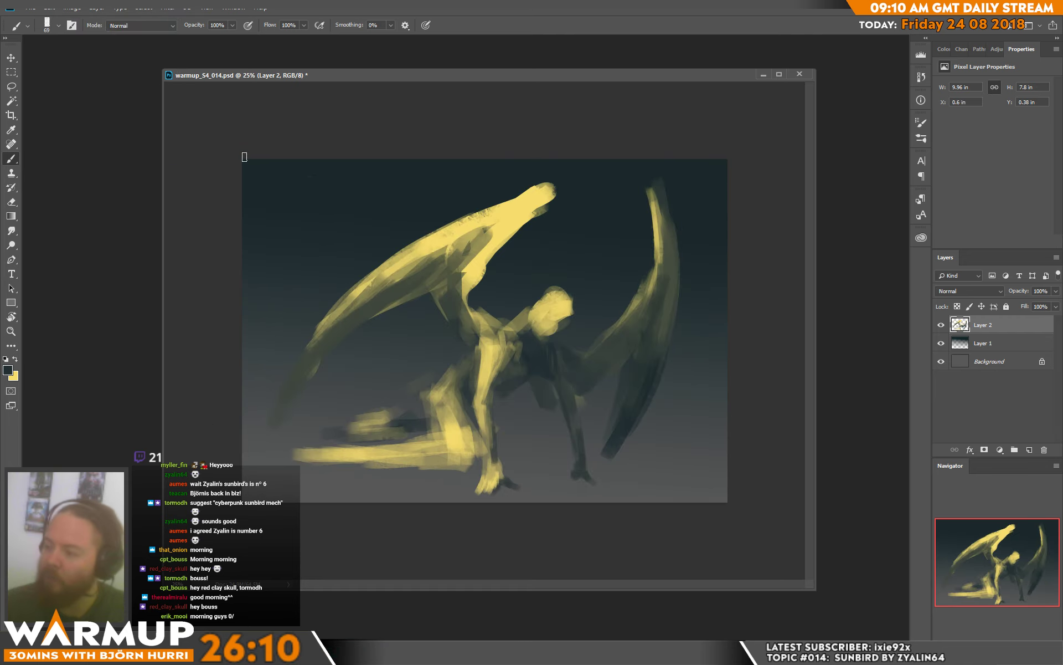
- Fill out the bent leg's thigh and hip with sampled yellow and muted tones to round the form
{"action": "left_click", "coordinate": [455, 437], "text": "alt"}
{"action": "mouse_move", "coordinate": [445, 409]}
{"action": "left_mouse_down"}
{"action": "mouse_move", "coordinate": [448, 429]}
{"action": "mouse_move", "coordinate": [451, 385]}
{"action": "mouse_move", "coordinate": [435, 397]}
{"action": "mouse_move", "coordinate": [437, 420]}
{"action": "mouse_move", "coordinate": [455, 388]}
{"action": "mouse_move", "coordinate": [458, 426]}
{"action": "mouse_move", "coordinate": [441, 432]}
{"action": "mouse_move", "coordinate": [435, 380]}
{"action": "mouse_move", "coordinate": [470, 383]}
{"action": "mouse_move", "coordinate": [457, 390]}
{"action": "mouse_move", "coordinate": [463, 384]}
{"action": "mouse_move", "coordinate": [469, 404]}
{"action": "mouse_move", "coordinate": [472, 379]}
{"action": "left_mouse_up"}
{"action": "left_click", "coordinate": [463, 419], "text": "alt"}
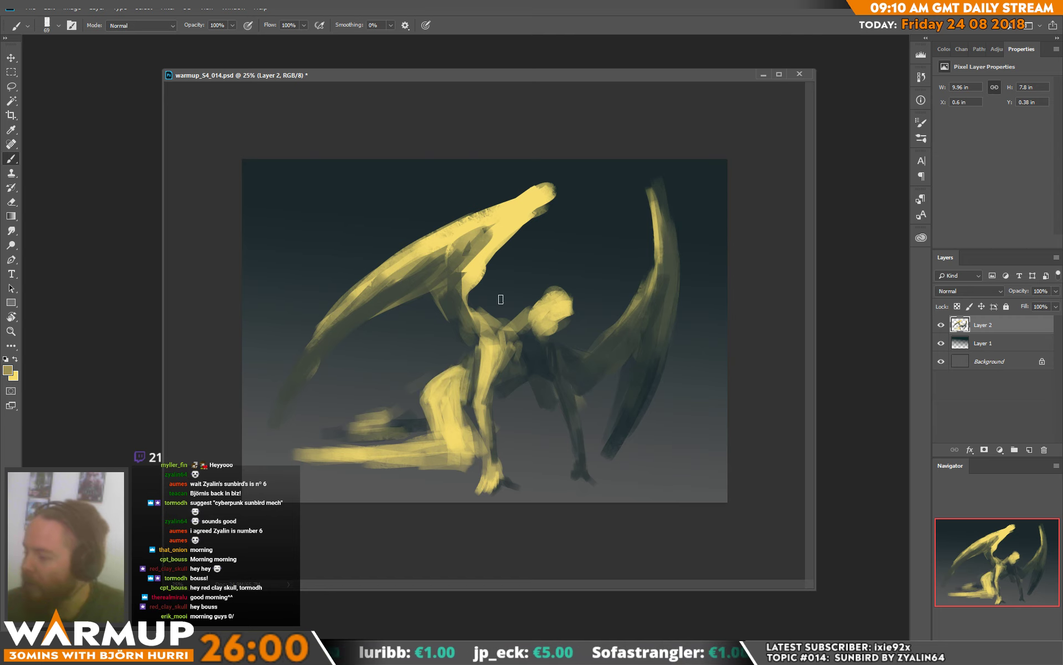
- Reshape the lit shoulder and upper arm with sampled yellow, and shade behind the shoulder in dark tones
{"action": "left_click", "coordinate": [484, 342], "text": "alt"}
{"action": "left_click_drag", "start_coordinate": [484, 337], "coordinate": [472, 377]}
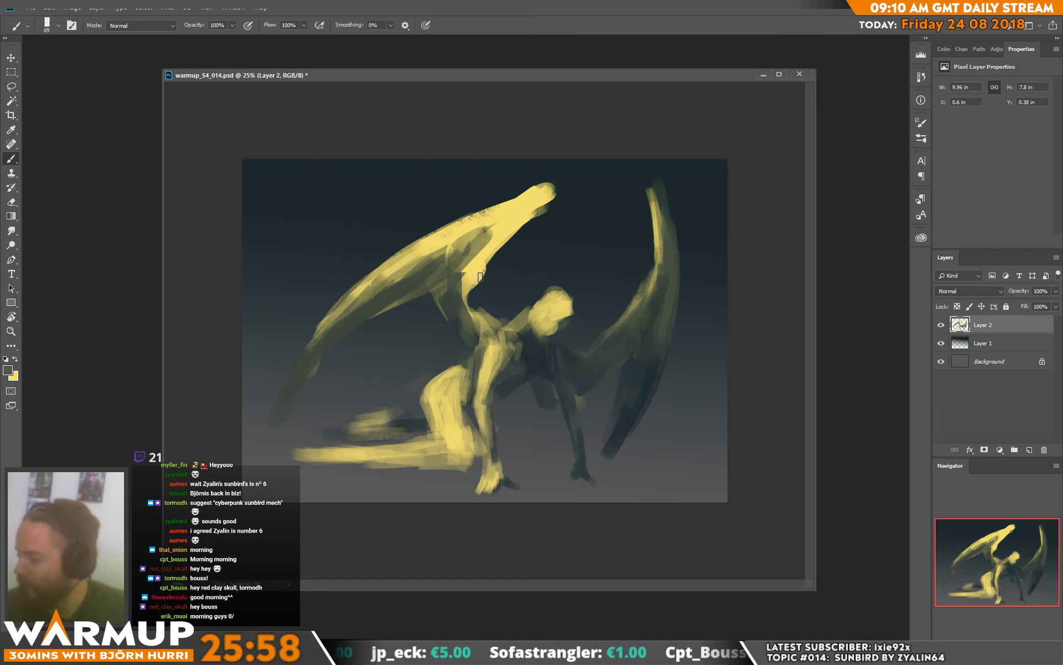
{"action": "left_click", "coordinate": [509, 355], "text": "alt"}
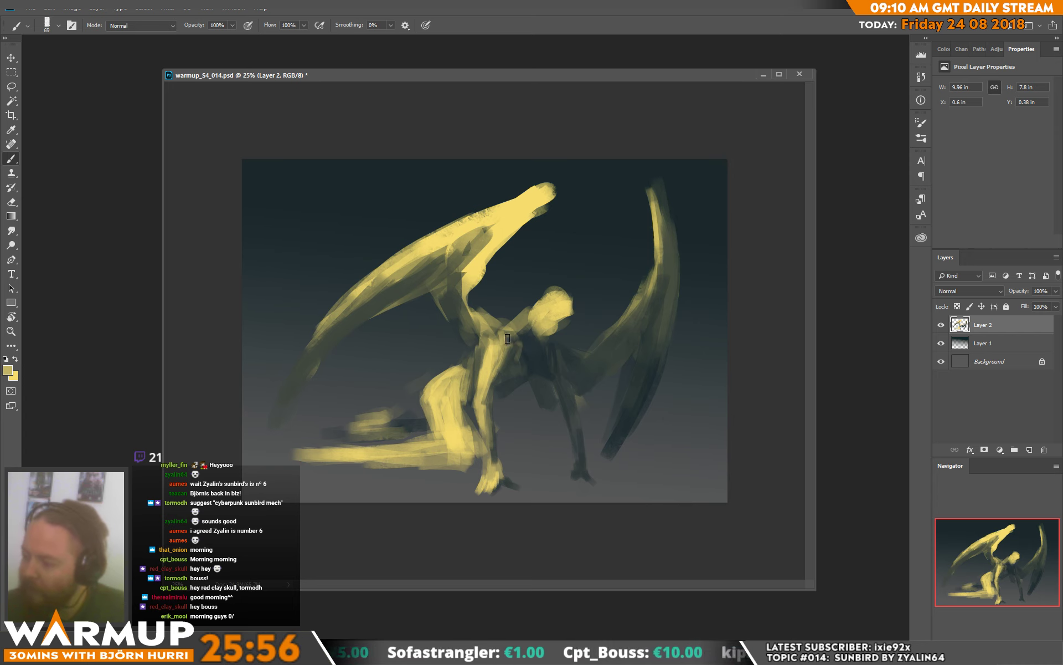
{"action": "left_click", "coordinate": [483, 344], "text": "alt"}
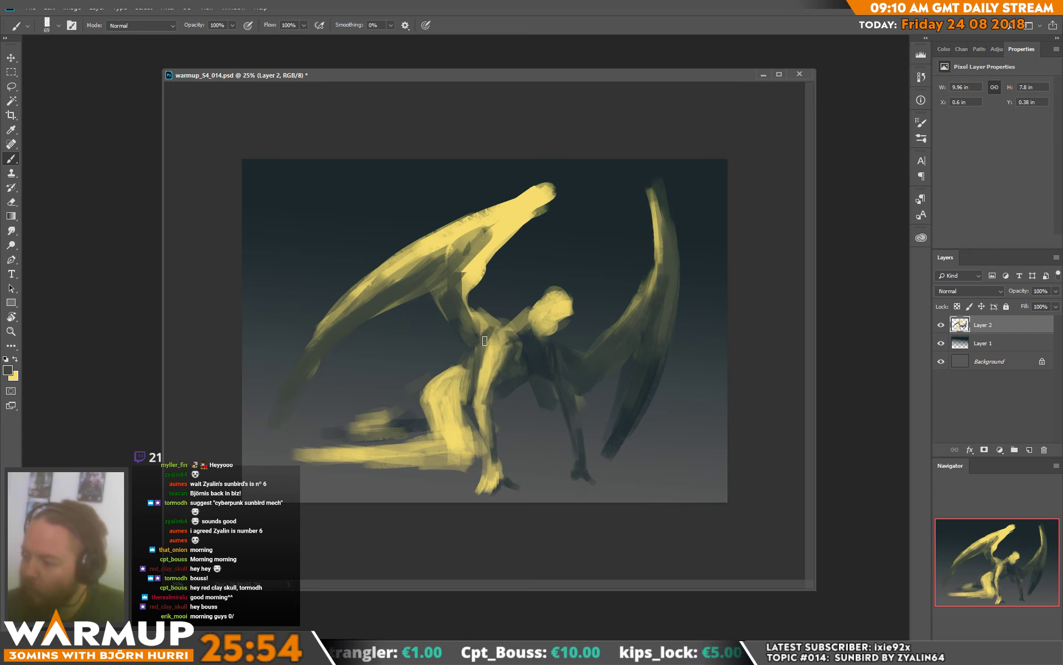
{"action": "left_click", "coordinate": [460, 352], "text": "alt"}
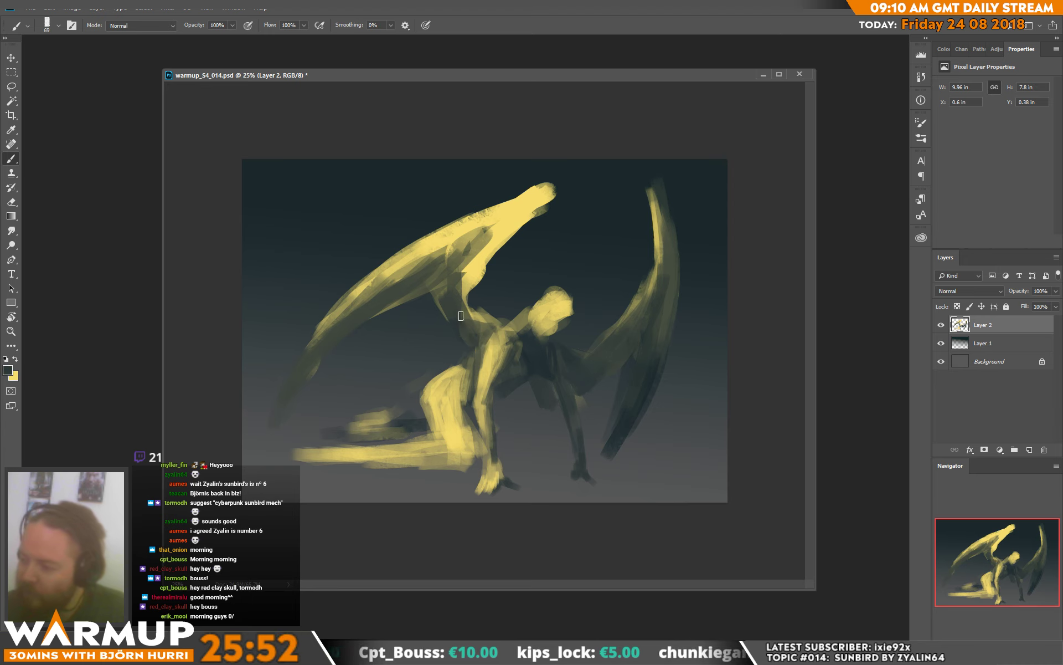
- Paint an olive membrane from the large wing's joint down to the back, and highlight the top of the shoulders in yellow
{"action": "left_click_drag", "start_coordinate": [458, 329], "coordinate": [459, 283]}
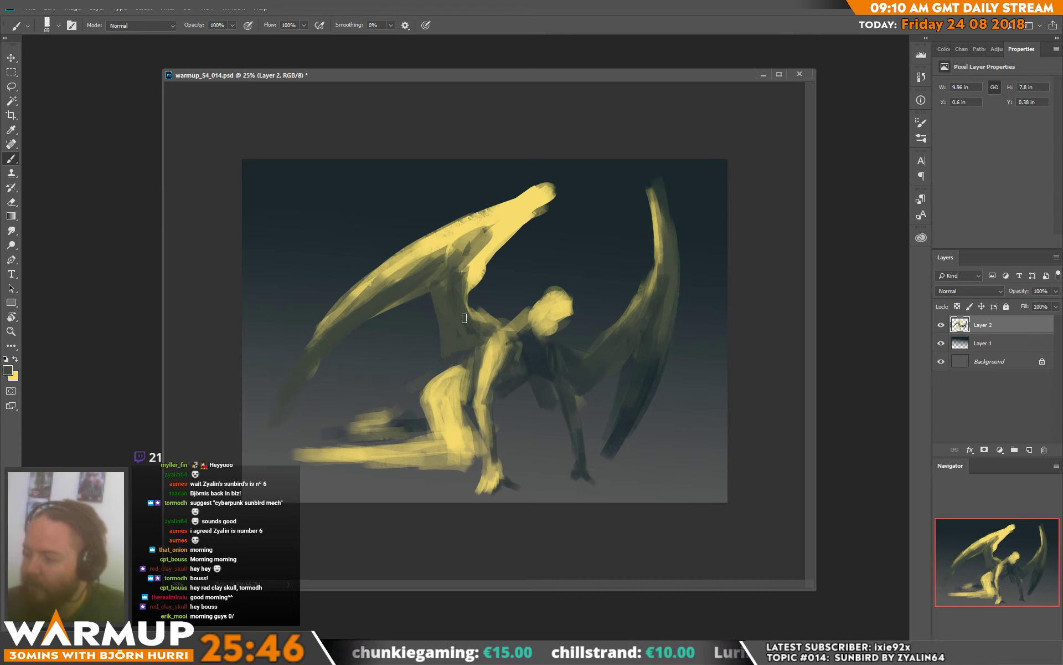
{"action": "left_click", "coordinate": [545, 316], "text": "alt"}
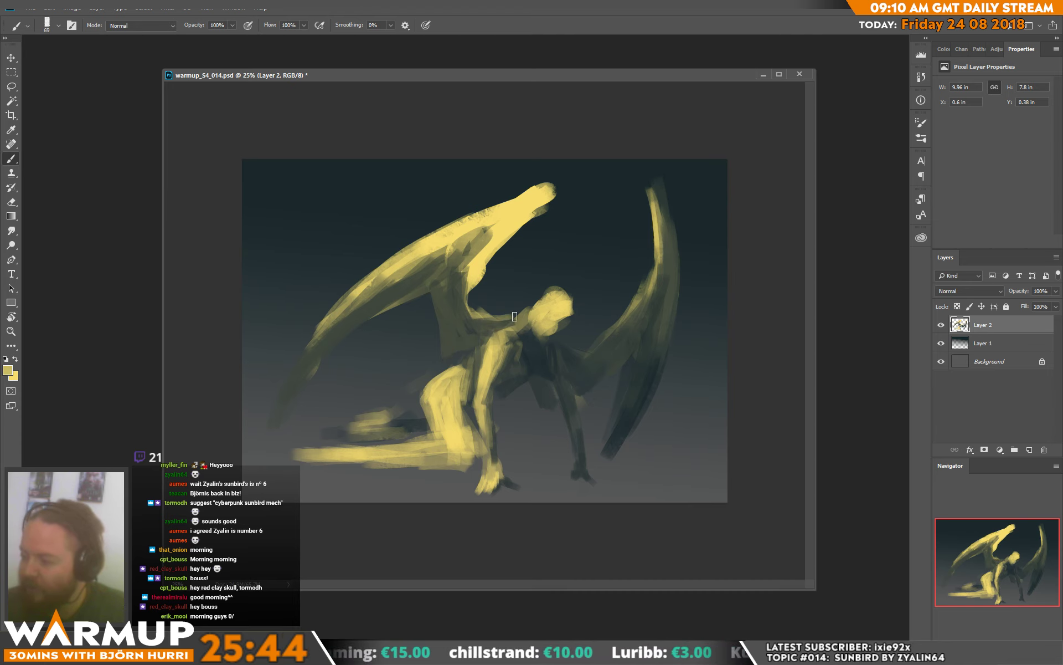
{"action": "left_click", "coordinate": [486, 328], "text": "alt"}
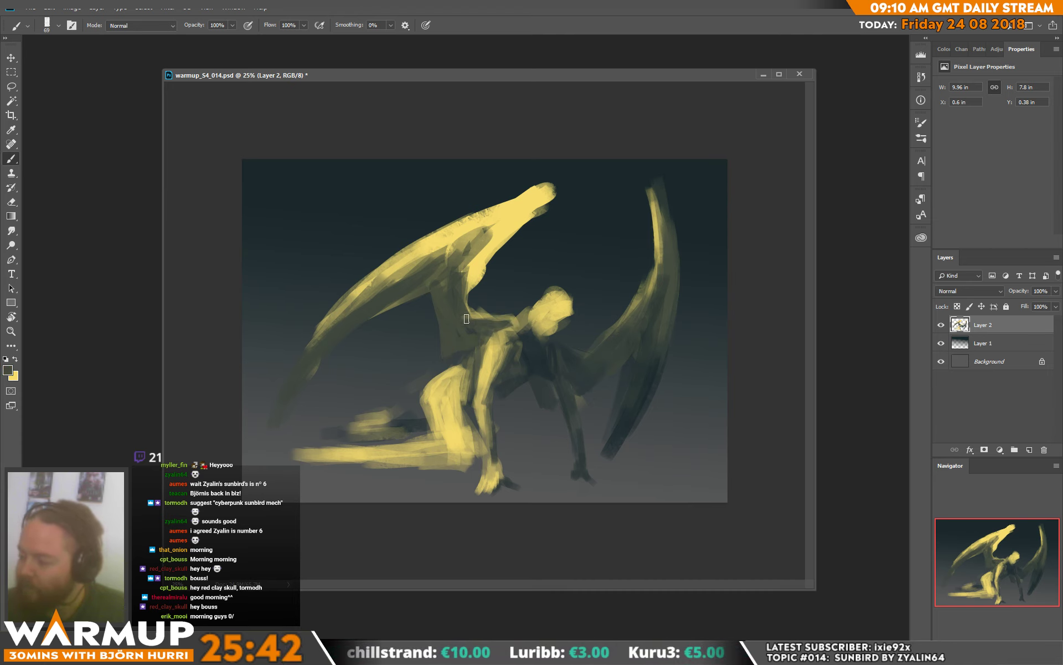
{"action": "left_click", "coordinate": [479, 330], "text": "alt"}
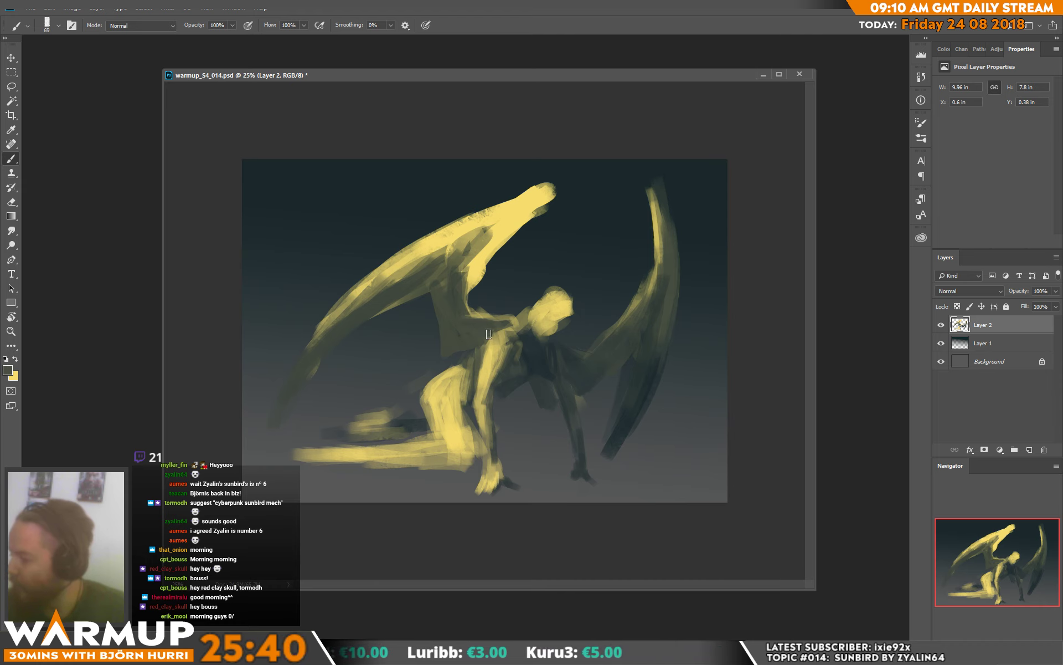
- Erase along the large wing's upper tip and inner edge to slim them into a sharper point
{"action": "key", "text": "e"}
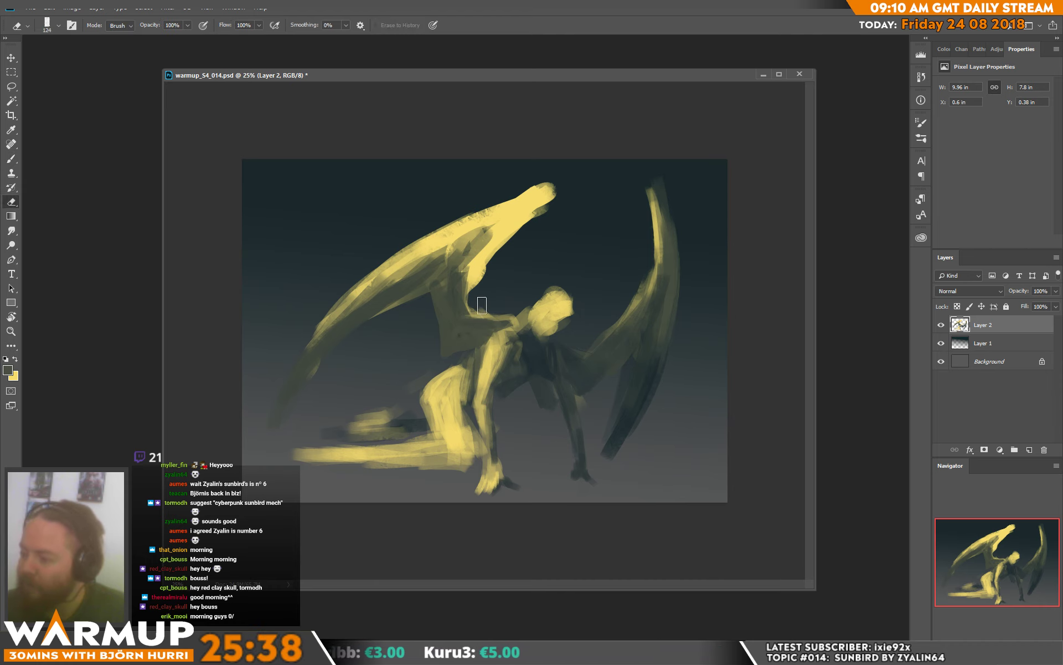
{"action": "mouse_move", "coordinate": [543, 214]}
{"action": "left_mouse_down"}
{"action": "mouse_move", "coordinate": [487, 271]}
{"action": "mouse_move", "coordinate": [569, 200]}
{"action": "mouse_move", "coordinate": [561, 180]}
{"action": "left_mouse_up"}
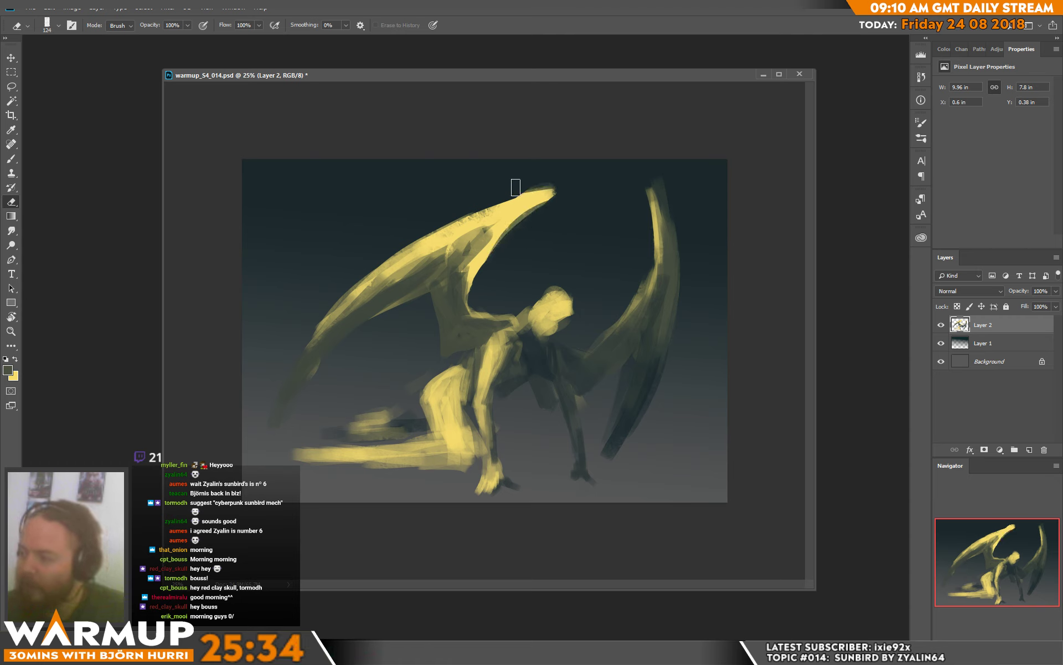
{"action": "key", "text": "b"}
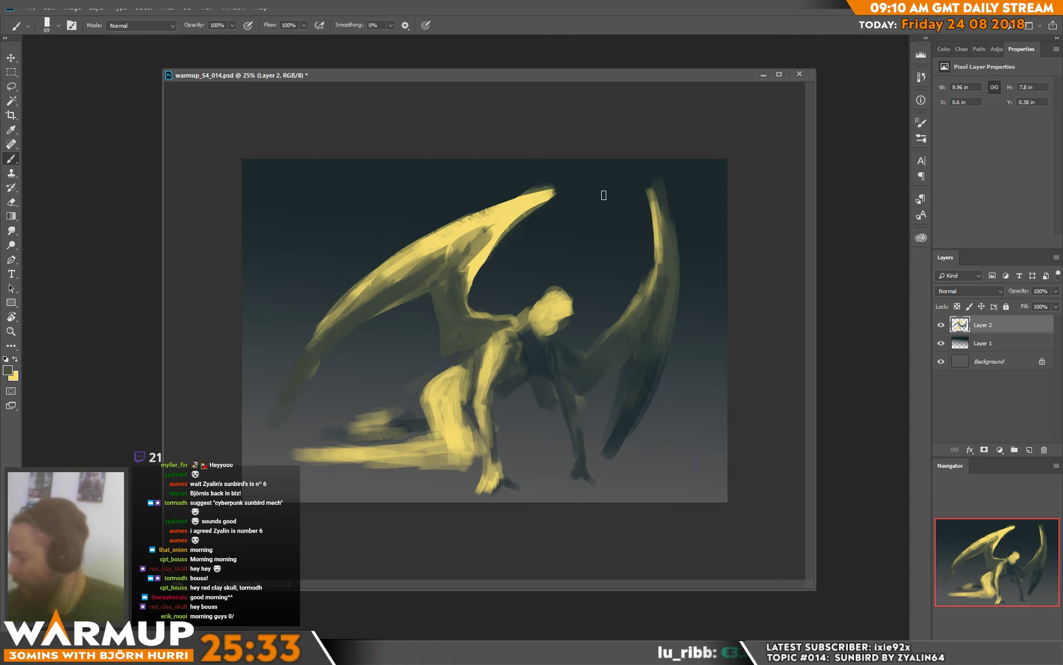
- Cover the large wing's surface with sampled olive and dark strokes down to its lower tip, leaving a yellow rim along the upper edge
{"action": "left_click", "coordinate": [467, 271], "text": "alt"}
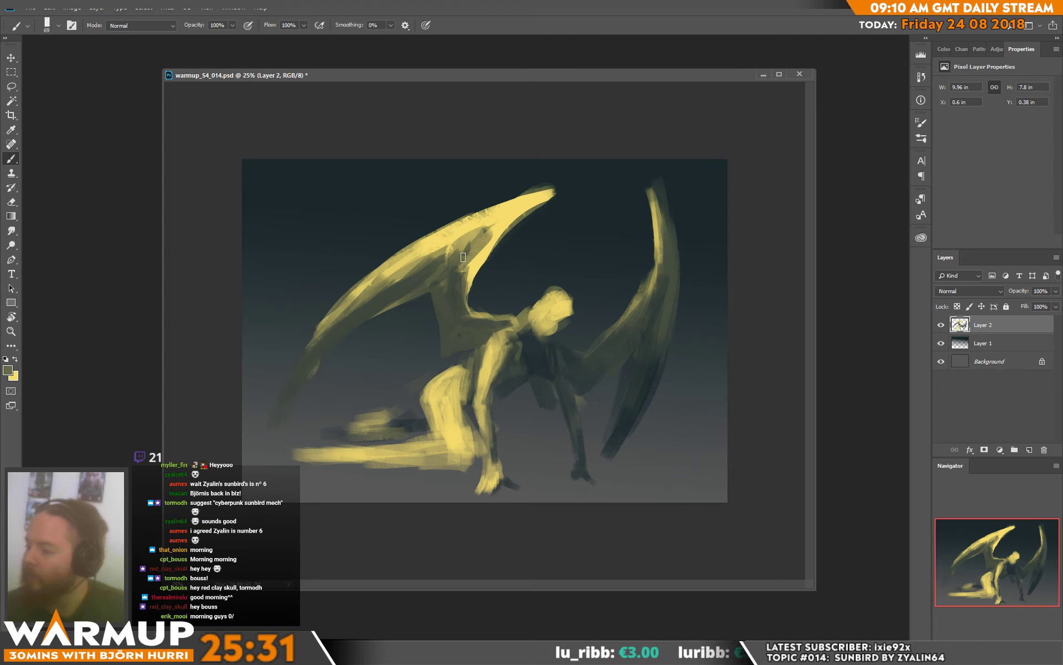
{"action": "left_click_drag", "start_coordinate": [471, 256], "coordinate": [507, 222]}
{"action": "mouse_move", "coordinate": [519, 212]}
{"action": "left_mouse_down"}
{"action": "mouse_move", "coordinate": [483, 241]}
{"action": "mouse_move", "coordinate": [538, 203]}
{"action": "mouse_move", "coordinate": [400, 271]}
{"action": "left_mouse_up"}
{"action": "mouse_move", "coordinate": [471, 234]}
{"action": "left_mouse_down"}
{"action": "mouse_move", "coordinate": [398, 276]}
{"action": "mouse_move", "coordinate": [441, 269]}
{"action": "left_mouse_up"}
{"action": "left_click", "coordinate": [426, 269], "text": "alt"}
{"action": "mouse_move", "coordinate": [476, 244]}
{"action": "left_mouse_down"}
{"action": "mouse_move", "coordinate": [442, 282]}
{"action": "mouse_move", "coordinate": [457, 271]}
{"action": "mouse_move", "coordinate": [354, 306]}
{"action": "mouse_move", "coordinate": [294, 370]}
{"action": "mouse_move", "coordinate": [276, 416]}
{"action": "left_mouse_up"}
{"action": "left_click", "coordinate": [422, 292], "text": "alt"}
{"action": "left_click", "coordinate": [334, 316], "text": "alt"}
{"action": "left_click", "coordinate": [311, 362], "text": "alt"}
{"action": "left_click_drag", "start_coordinate": [332, 323], "coordinate": [276, 419]}
{"action": "left_click_drag", "start_coordinate": [403, 266], "coordinate": [360, 293]}
{"action": "left_click_drag", "start_coordinate": [428, 249], "coordinate": [363, 294]}
{"action": "mouse_move", "coordinate": [377, 280]}
{"action": "left_mouse_down"}
{"action": "mouse_move", "coordinate": [412, 256]}
{"action": "mouse_move", "coordinate": [383, 276]}
{"action": "left_mouse_up"}
{"action": "mouse_move", "coordinate": [435, 242]}
{"action": "left_mouse_down"}
{"action": "mouse_move", "coordinate": [472, 223]}
{"action": "mouse_move", "coordinate": [409, 258]}
{"action": "left_mouse_up"}
{"action": "mouse_move", "coordinate": [511, 209]}
{"action": "left_mouse_down"}
{"action": "mouse_move", "coordinate": [466, 233]}
{"action": "mouse_move", "coordinate": [466, 285]}
{"action": "mouse_move", "coordinate": [415, 296]}
{"action": "left_mouse_up"}
- Shade the large wing's inner membrane between its joint and the figure's back with darker sampled tones
{"action": "left_click", "coordinate": [474, 261], "text": "alt"}
{"action": "left_click", "coordinate": [571, 214], "text": "alt"}
{"action": "left_click", "coordinate": [449, 291], "text": "alt"}
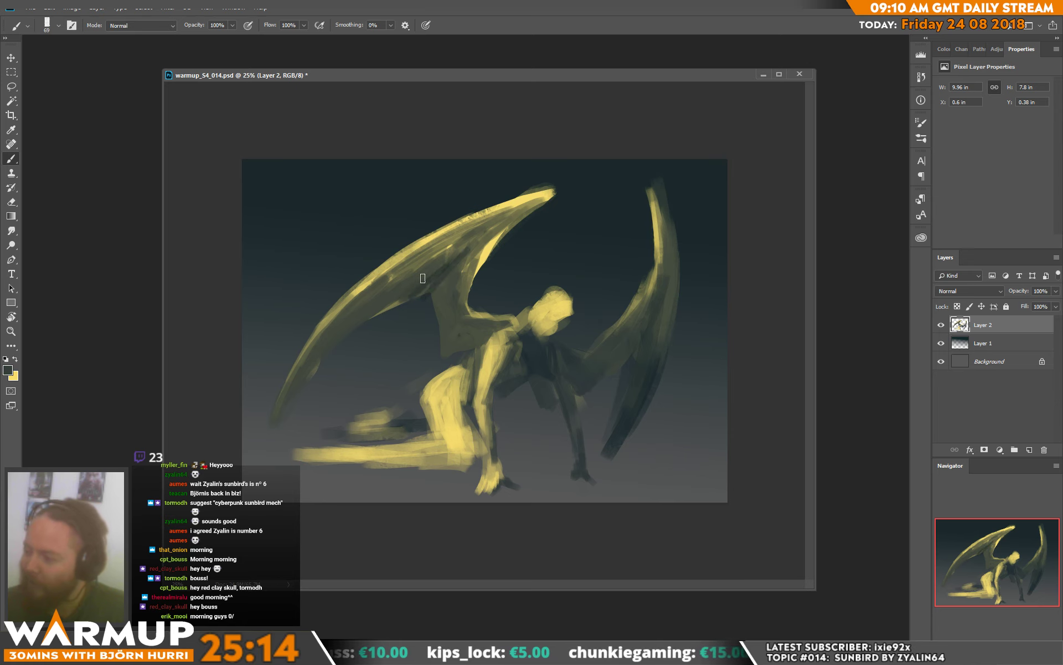
{"action": "mouse_move", "coordinate": [472, 244]}
{"action": "left_mouse_down"}
{"action": "mouse_move", "coordinate": [431, 259]}
{"action": "mouse_move", "coordinate": [457, 286]}
{"action": "left_mouse_up"}
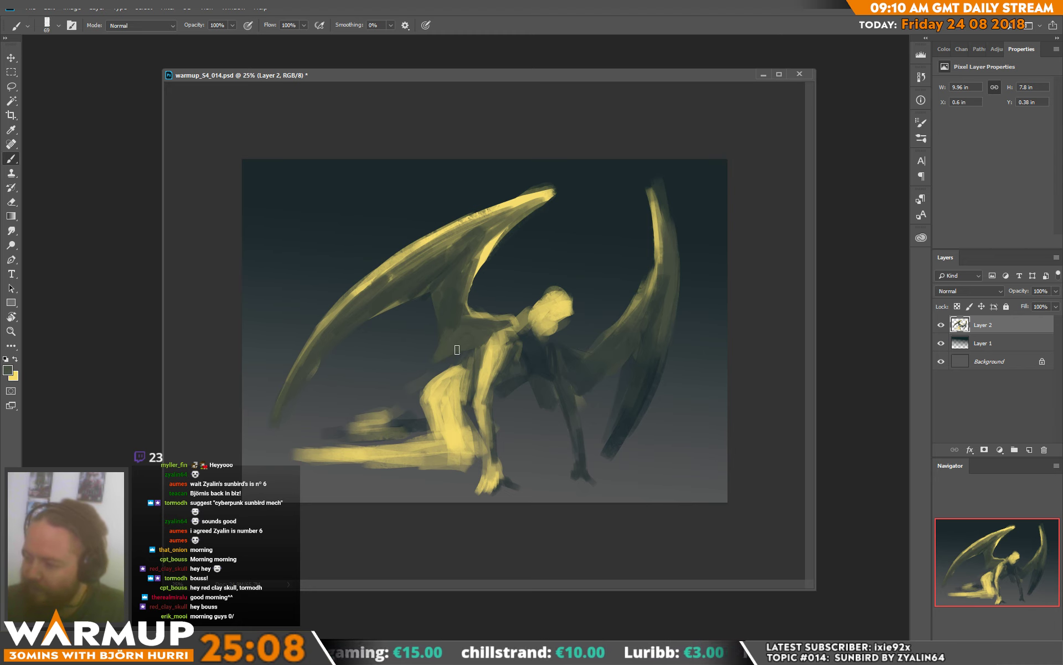
{"action": "left_click", "coordinate": [451, 319], "text": "alt"}
{"action": "left_click", "coordinate": [562, 224], "text": "alt"}
{"action": "mouse_move", "coordinate": [466, 338]}
{"action": "left_mouse_down"}
{"action": "mouse_move", "coordinate": [498, 323]}
{"action": "mouse_move", "coordinate": [492, 334]}
{"action": "left_mouse_up"}
- Reduce the brush size and paint a yellow highlight along the smaller wing's inner edge
{"action": "left_click", "coordinate": [489, 334], "text": "alt"}
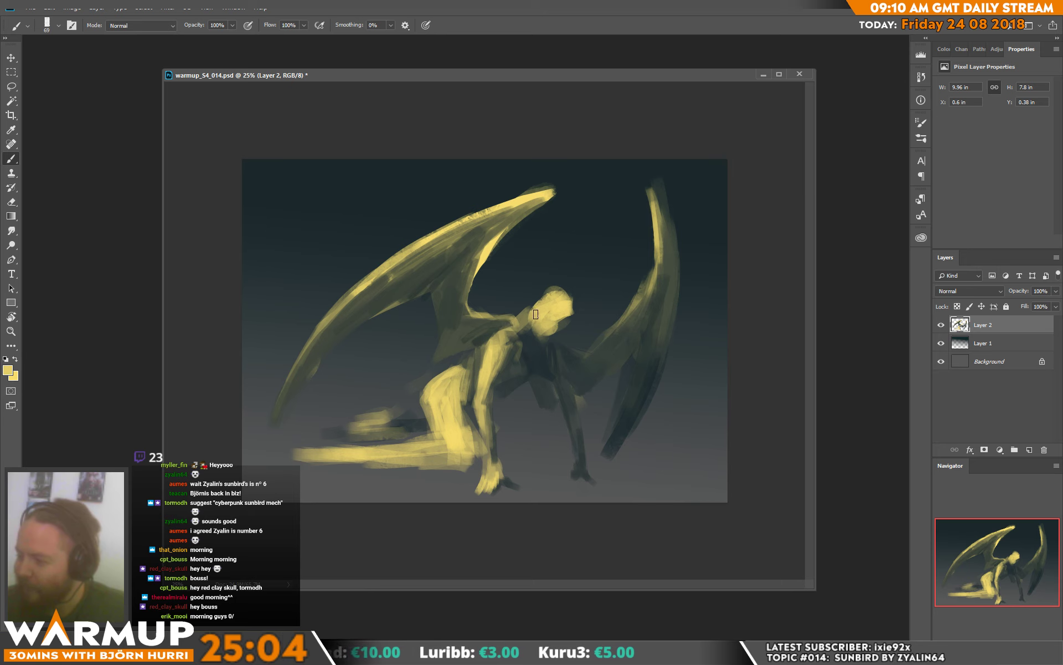
{"action": "right_click", "coordinate": [593, 333]}
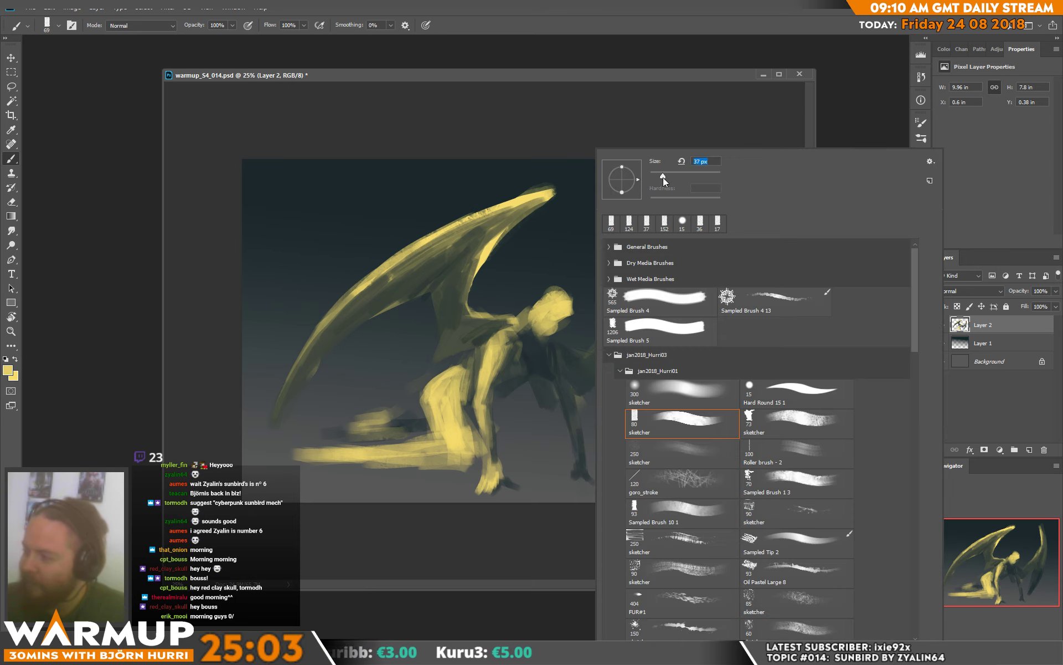
{"action": "mouse_move", "coordinate": [558, 335]}
{"action": "left_mouse_down"}
{"action": "mouse_move", "coordinate": [566, 345]}
{"action": "mouse_move", "coordinate": [599, 342]}
{"action": "mouse_move", "coordinate": [623, 314]}
{"action": "left_mouse_up"}
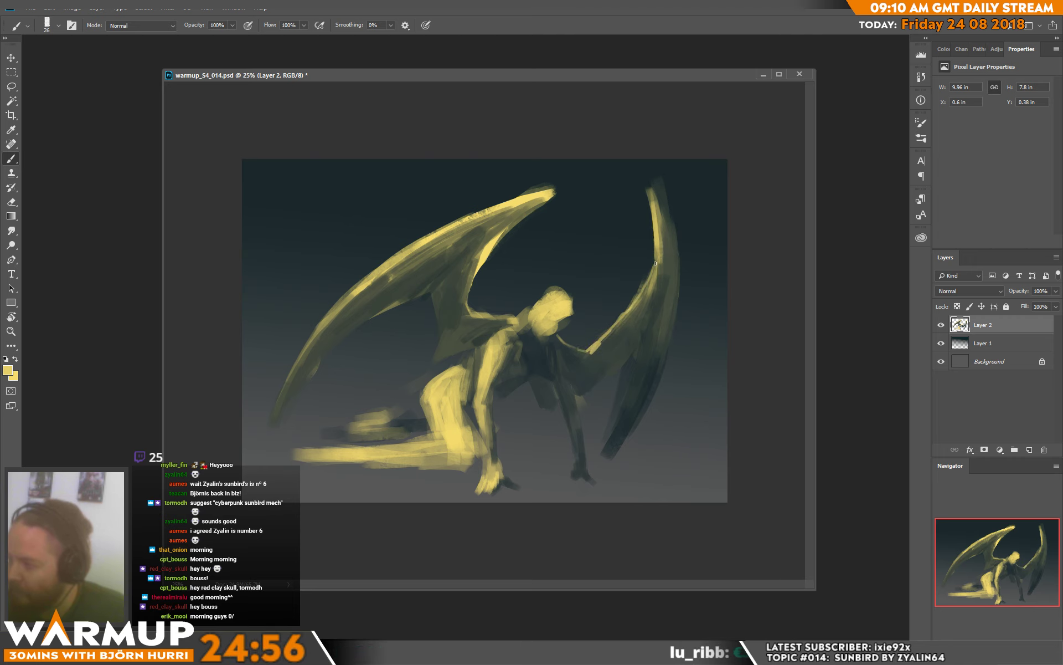
- Enlarge the brush to 72 px and cover the face with a sampled dark olive tone, leaving a yellow rim around the head
{"action": "left_click", "coordinate": [556, 357], "text": "alt"}
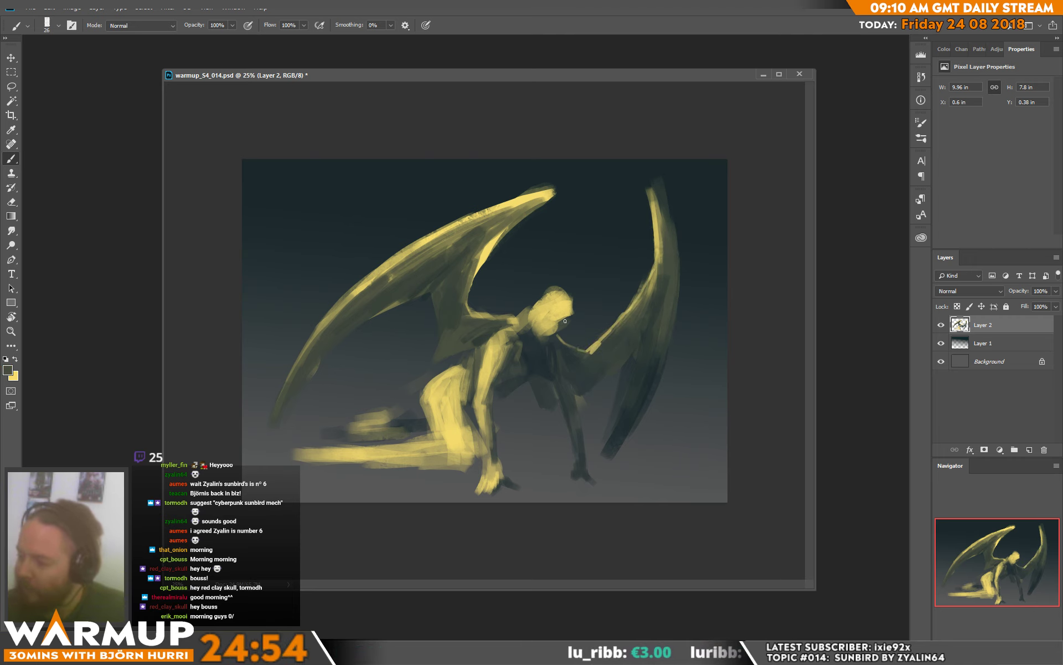
{"action": "right_click", "coordinate": [564, 321]}
{"action": "left_click_drag", "start_coordinate": [633, 176], "coordinate": [649, 177]}
{"action": "left_click", "coordinate": [552, 326]}
{"action": "mouse_move", "coordinate": [542, 331]}
{"action": "left_mouse_down"}
{"action": "mouse_move", "coordinate": [551, 315]}
{"action": "mouse_move", "coordinate": [552, 332]}
{"action": "mouse_move", "coordinate": [555, 304]}
{"action": "mouse_move", "coordinate": [535, 337]}
{"action": "left_mouse_up"}
{"action": "key", "text": "e"}
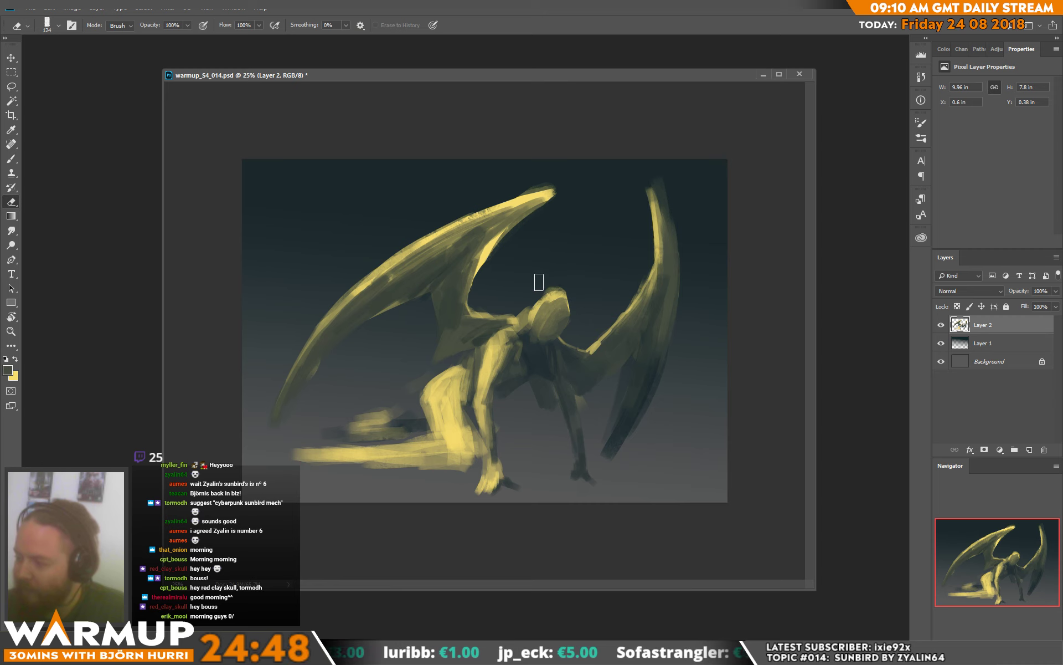
{"action": "key", "text": "b"}
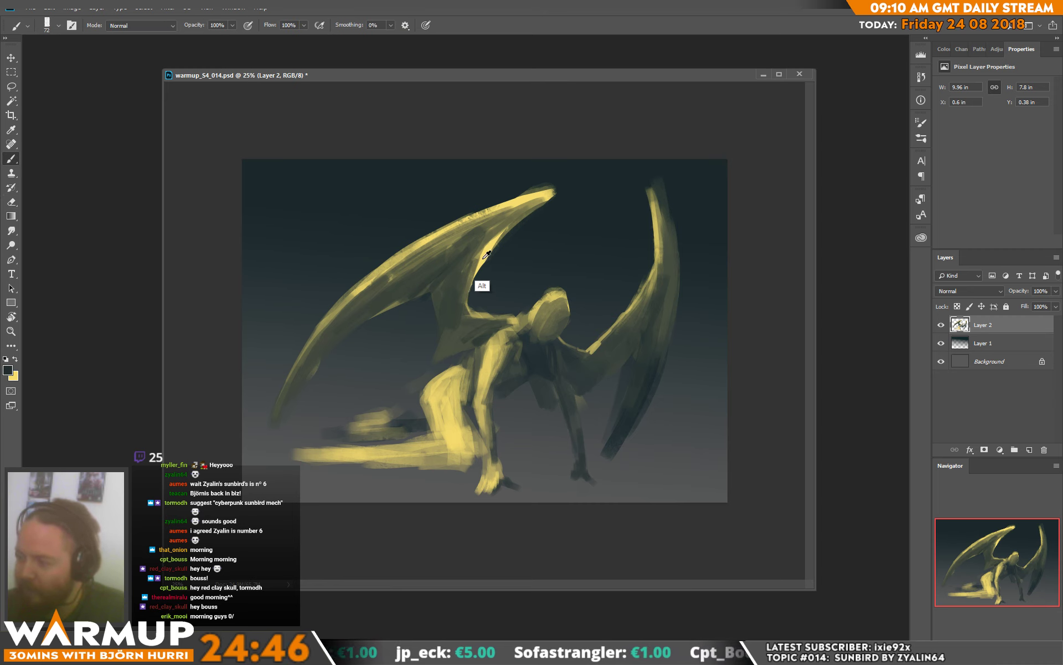
- Paint a sampled yellow highlight on the top and back of the head with a 29 px brush
{"action": "left_click", "coordinate": [483, 277], "text": "alt"}
{"action": "right_click", "coordinate": [552, 308]}
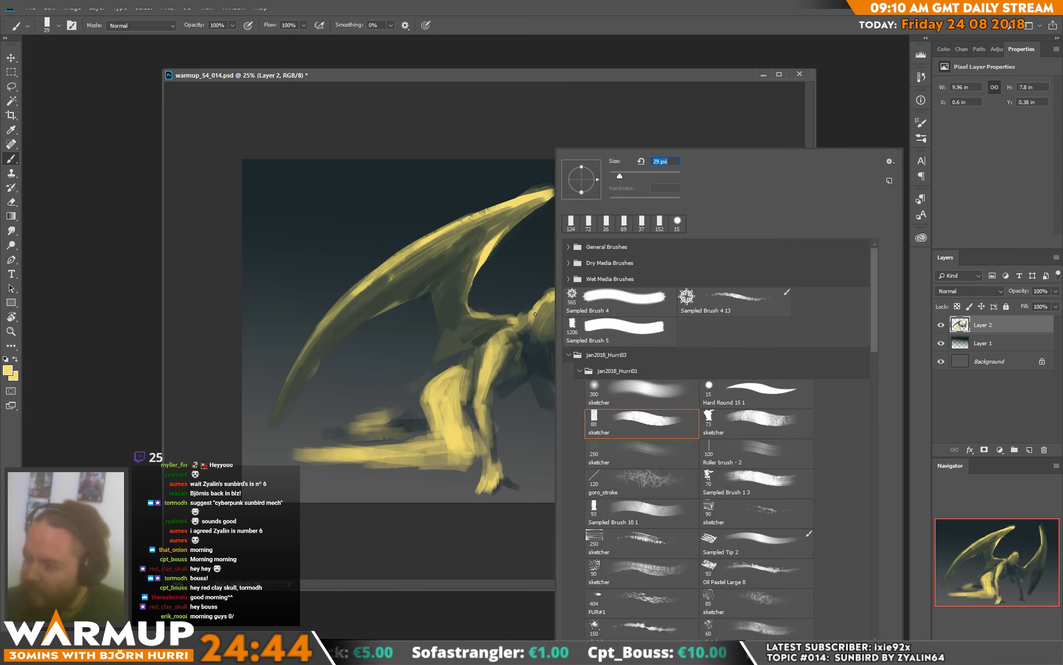
{"action": "left_click_drag", "start_coordinate": [535, 311], "coordinate": [547, 296]}
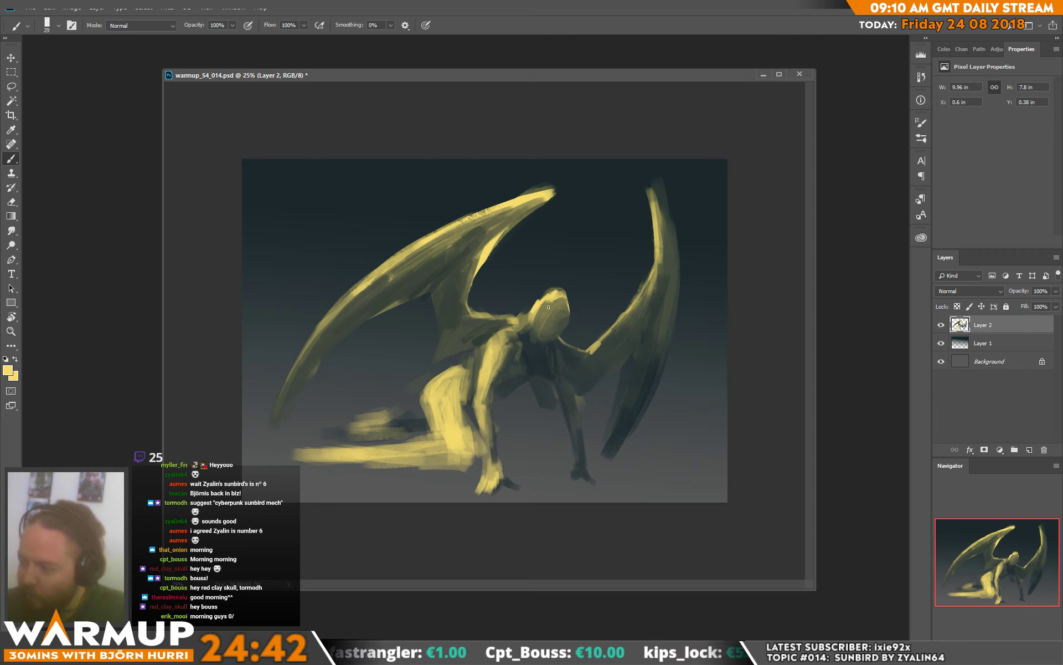
{"action": "left_click", "coordinate": [534, 334], "text": "alt"}
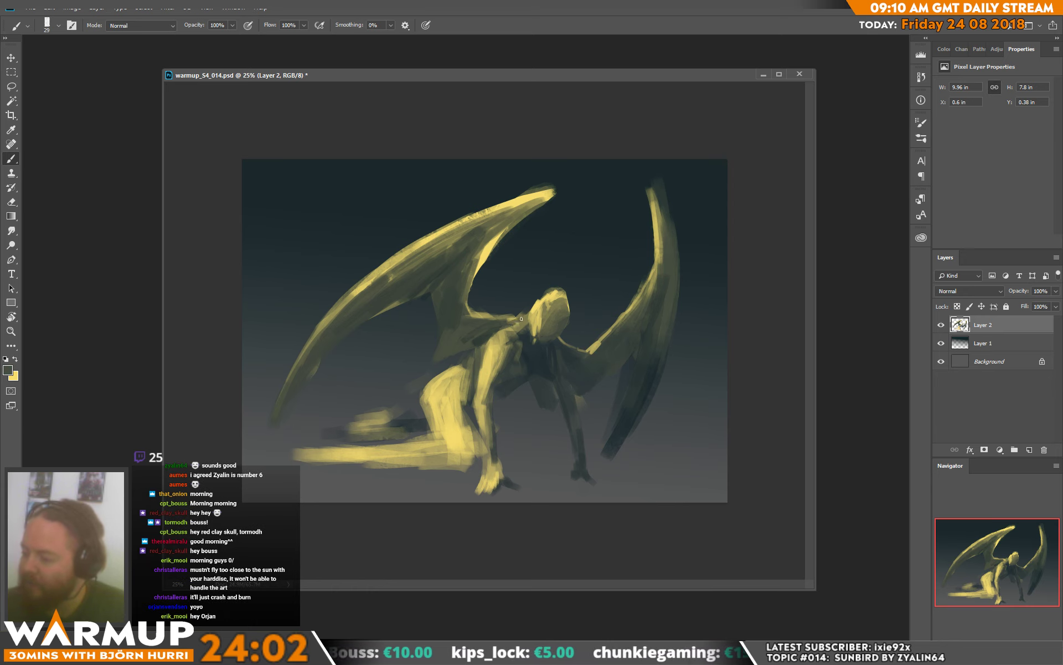
{"action": "key", "text": "e"}
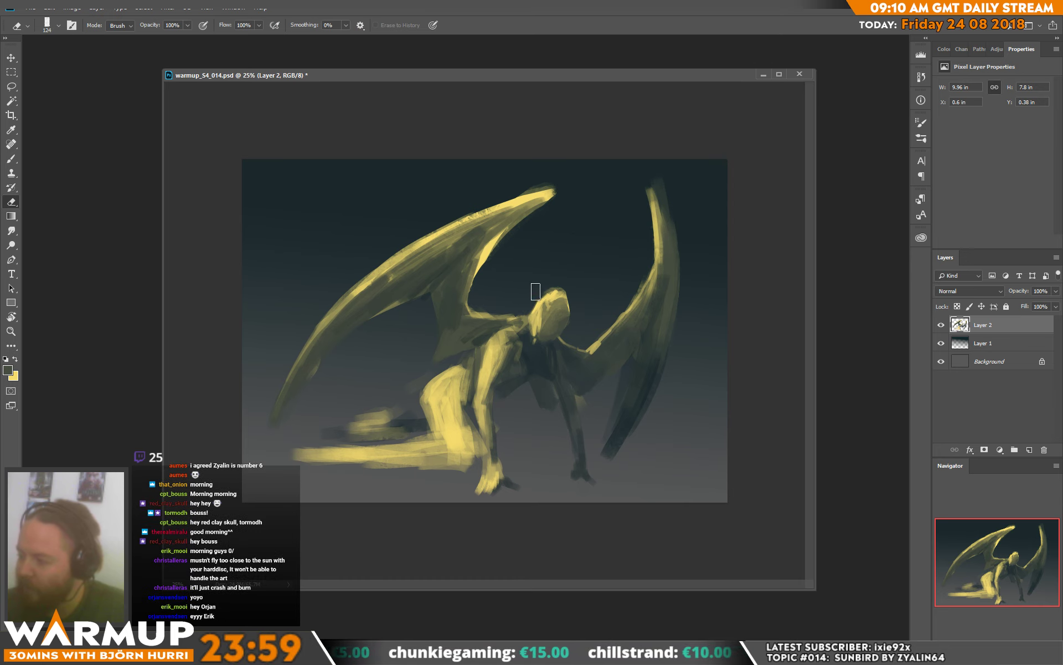
{"action": "key", "text": "b"}
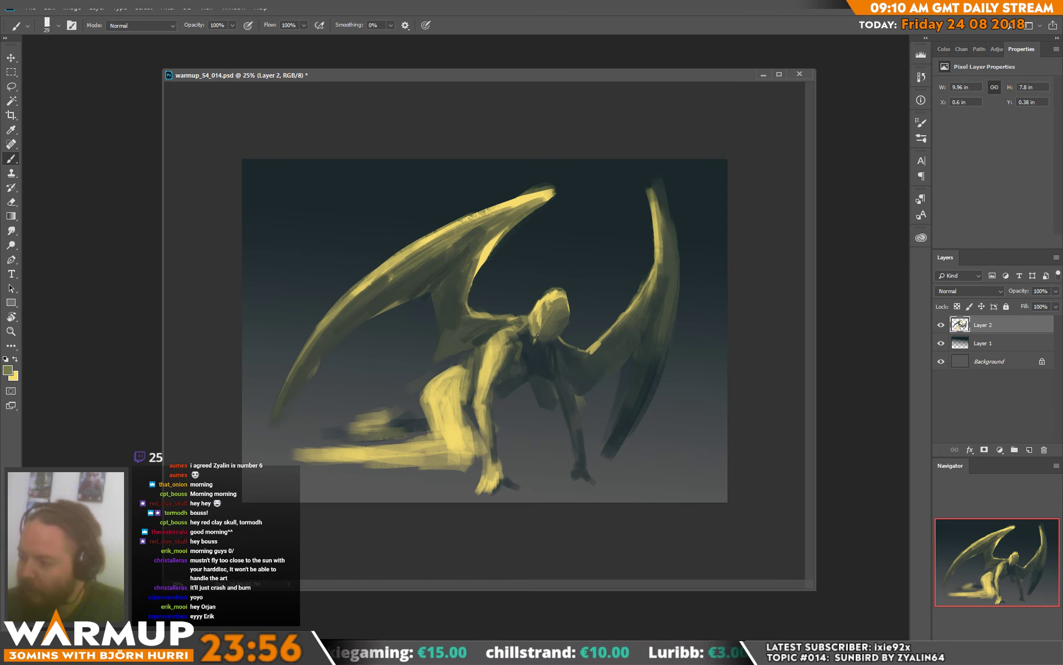
- Enlarge the brush and paint dark eye sockets and jaw shadows on the face with sampled tones
{"action": "left_click", "coordinate": [538, 343], "text": "alt"}
{"action": "right_click", "coordinate": [539, 328]}
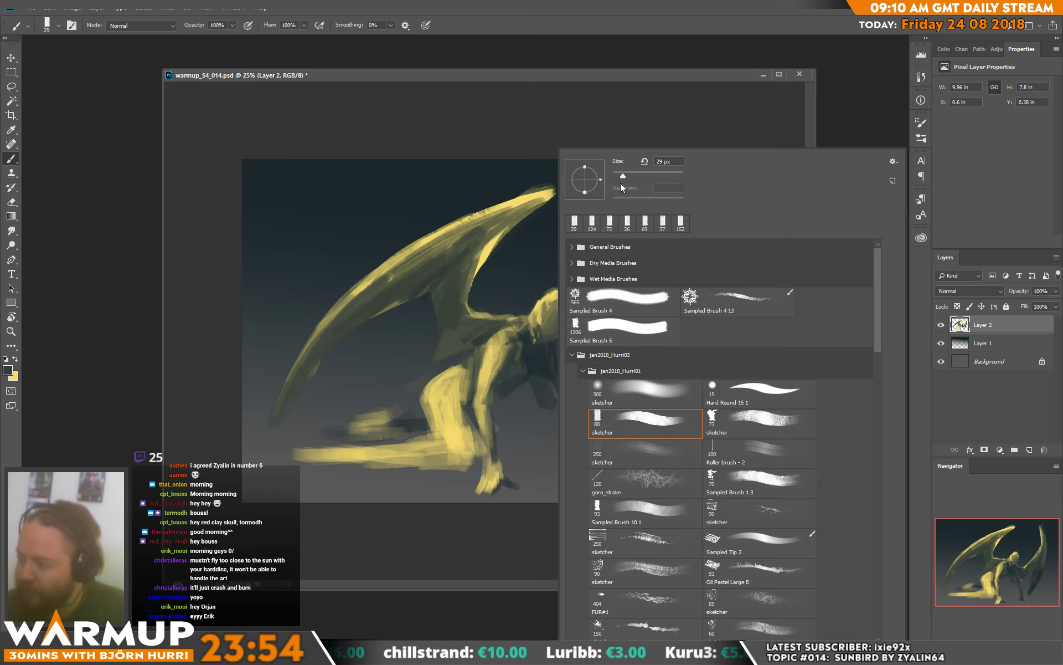
{"action": "left_click_drag", "start_coordinate": [623, 178], "coordinate": [632, 178]}
{"action": "left_click", "coordinate": [543, 325]}
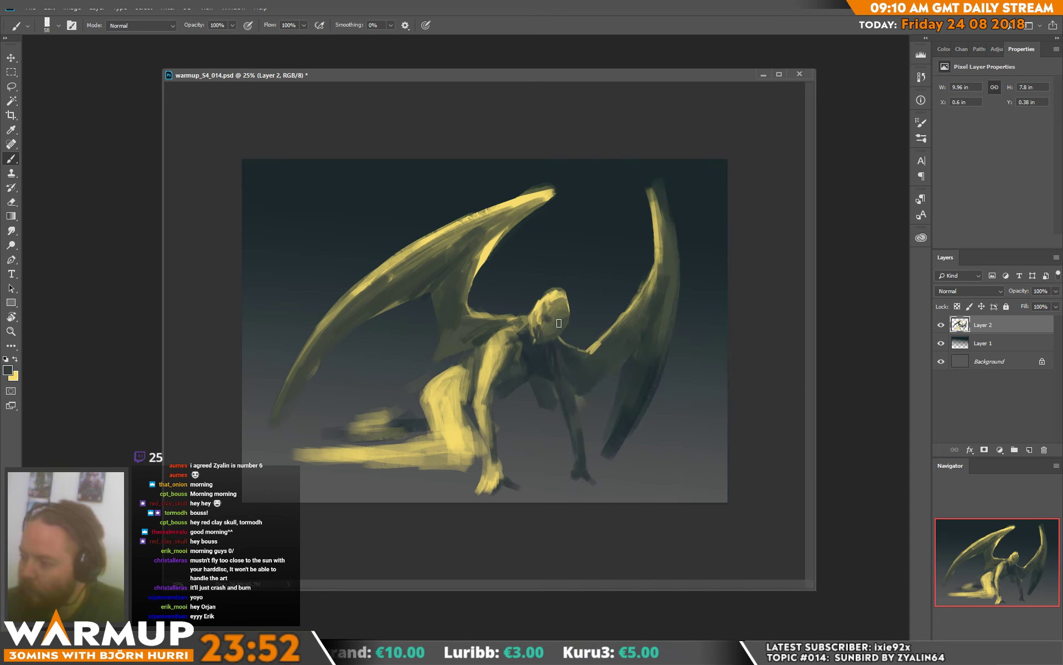
{"action": "left_click", "coordinate": [547, 333], "text": "alt"}
{"action": "left_click", "coordinate": [540, 321], "text": "alt"}
{"action": "left_click_drag", "start_coordinate": [538, 314], "coordinate": [535, 329]}
{"action": "left_click", "coordinate": [539, 311], "text": "alt"}
- Thin the yellow highlight along the large wing's inner edge with a sampled tone
{"action": "left_click", "coordinate": [484, 255], "text": "alt"}
{"action": "mouse_move", "coordinate": [472, 274]}
{"action": "left_mouse_down"}
{"action": "mouse_move", "coordinate": [508, 222]}
{"action": "mouse_move", "coordinate": [477, 265]}
{"action": "left_mouse_up"}
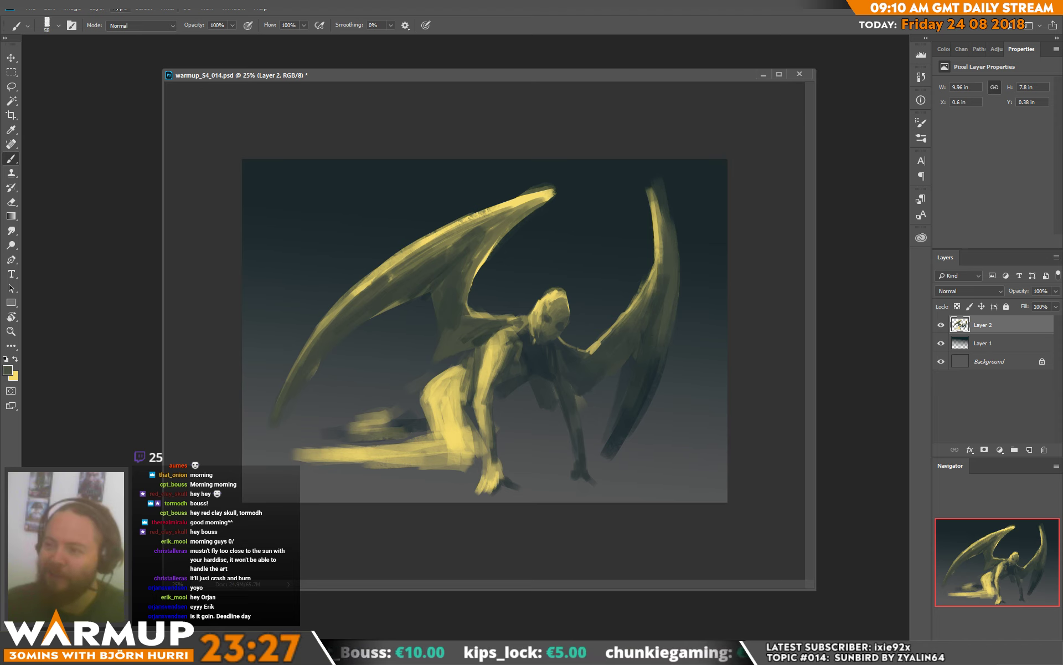
- Liquify the figure layer with the Forward Warp tool at size 1067, pushing the near arm forward, away from the thigh
{"action": "left_click", "coordinate": [167, 8]}
{"action": "left_click", "coordinate": [192, 97]}
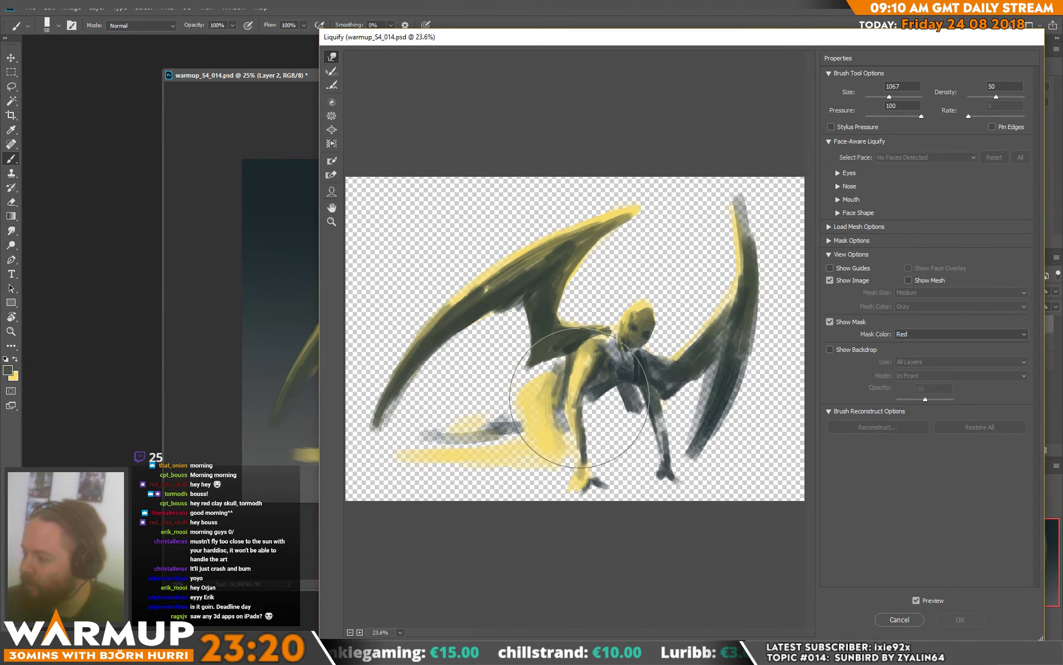
{"action": "left_click_drag", "start_coordinate": [579, 385], "coordinate": [590, 389]}
{"action": "mouse_move", "coordinate": [575, 373]}
{"action": "left_mouse_down"}
{"action": "mouse_move", "coordinate": [541, 391]}
{"action": "mouse_move", "coordinate": [535, 368]}
{"action": "mouse_move", "coordinate": [576, 399]}
{"action": "mouse_move", "coordinate": [582, 421]}
{"action": "mouse_move", "coordinate": [657, 417]}
{"action": "mouse_move", "coordinate": [637, 421]}
{"action": "mouse_move", "coordinate": [553, 507]}
{"action": "mouse_move", "coordinate": [585, 492]}
{"action": "left_mouse_up"}
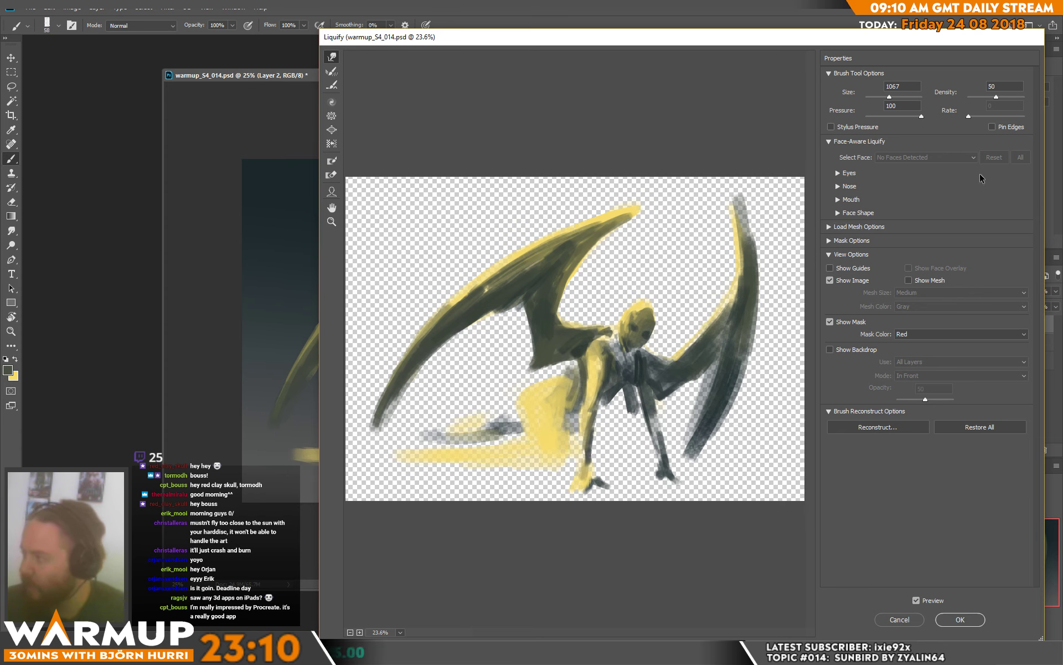
{"action": "key", "text": "Return"}
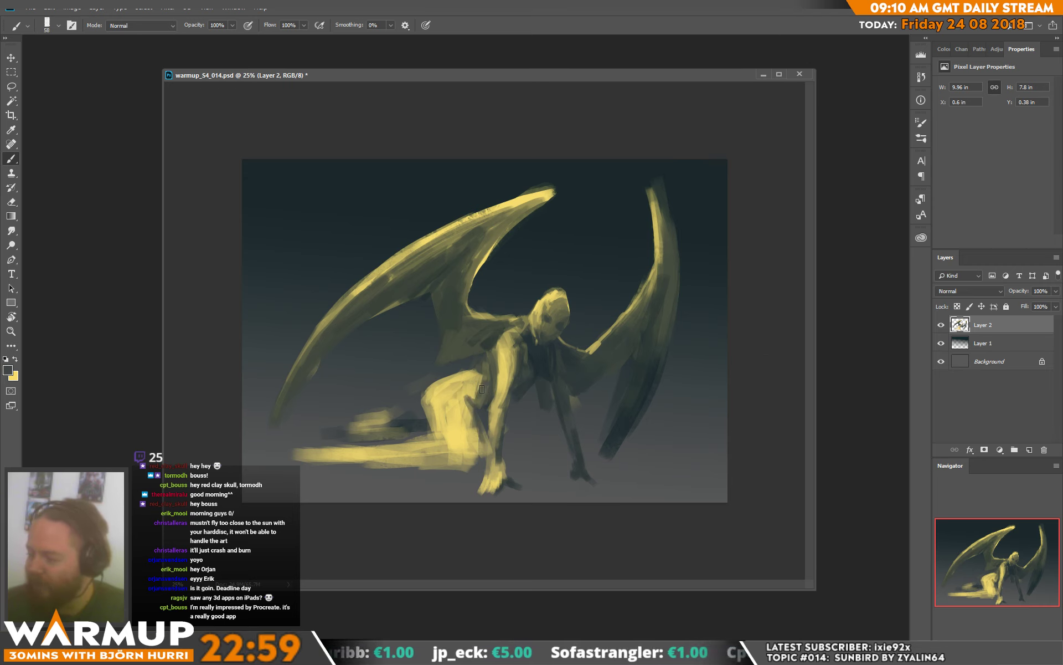
- Shade the waist and belly between the thigh and the near arm with sampled dark and olive tones
{"action": "left_click", "coordinate": [488, 427], "text": "alt"}
{"action": "left_click_drag", "start_coordinate": [495, 412], "coordinate": [497, 374]}
{"action": "left_click", "coordinate": [498, 393], "text": "alt"}
{"action": "left_click", "coordinate": [488, 381], "text": "alt"}
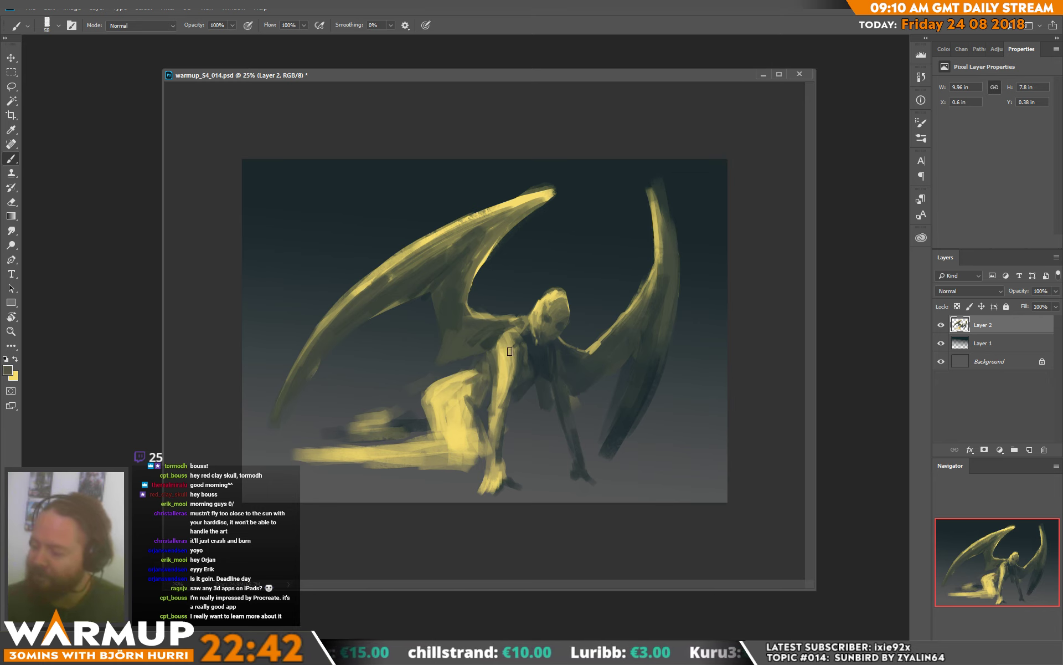
{"action": "left_click", "coordinate": [481, 372], "text": "alt"}
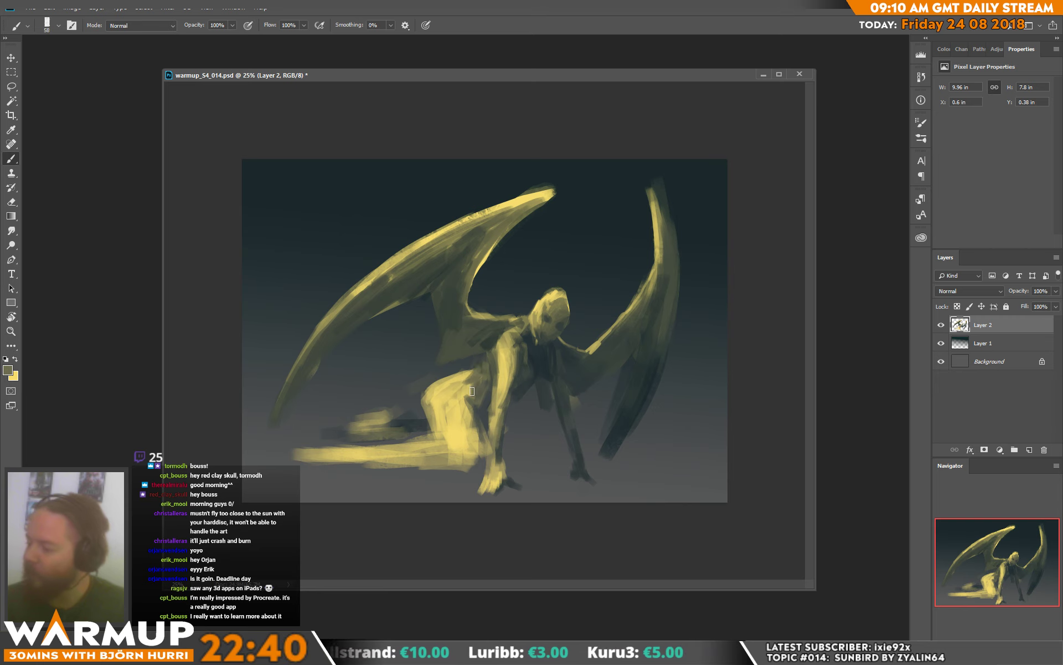
{"action": "left_click", "coordinate": [472, 394], "text": "alt"}
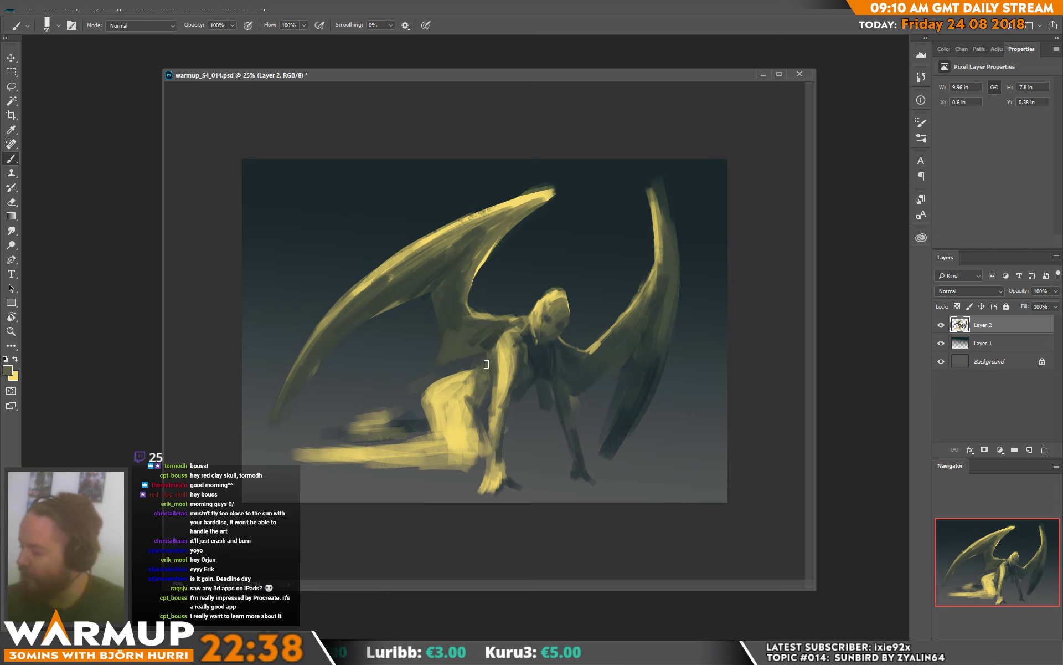
- Enlarge the brush and reshape the back of the thigh and buttock with sampled background and shadow tones
{"action": "right_click", "coordinate": [492, 372]}
{"action": "left_click", "coordinate": [586, 176]}
{"action": "left_click", "coordinate": [574, 124]}
{"action": "left_click", "coordinate": [481, 448], "text": "alt"}
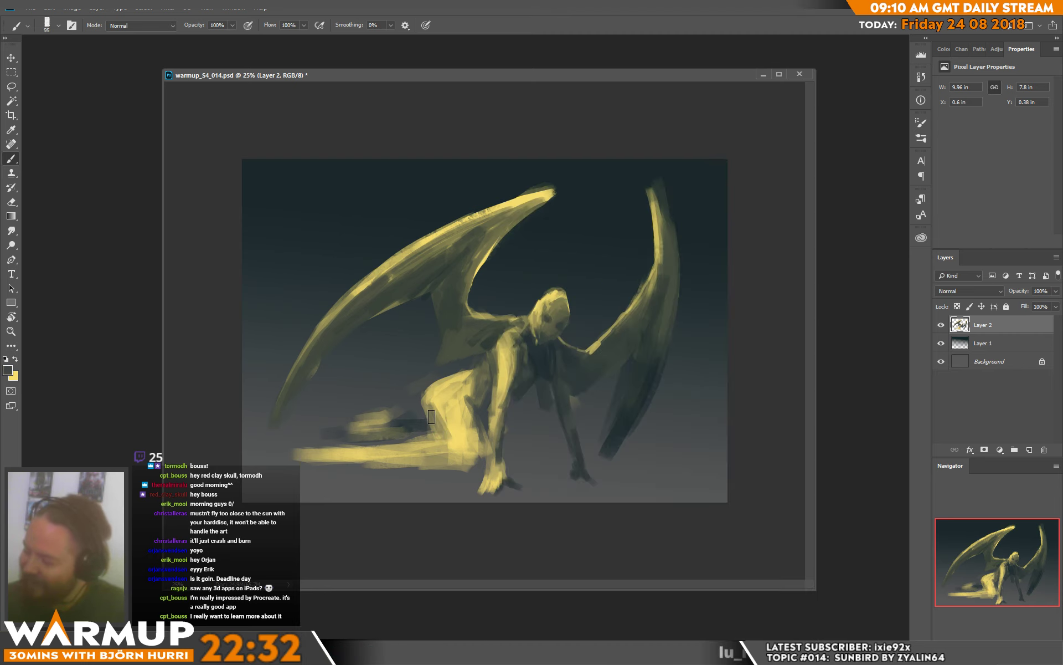
{"action": "left_click", "coordinate": [427, 413], "text": "alt"}
{"action": "mouse_move", "coordinate": [429, 391]}
{"action": "left_mouse_down"}
{"action": "mouse_move", "coordinate": [427, 411]}
{"action": "mouse_move", "coordinate": [436, 402]}
{"action": "mouse_move", "coordinate": [445, 428]}
{"action": "left_mouse_up"}
{"action": "left_click", "coordinate": [447, 430], "text": "alt"}
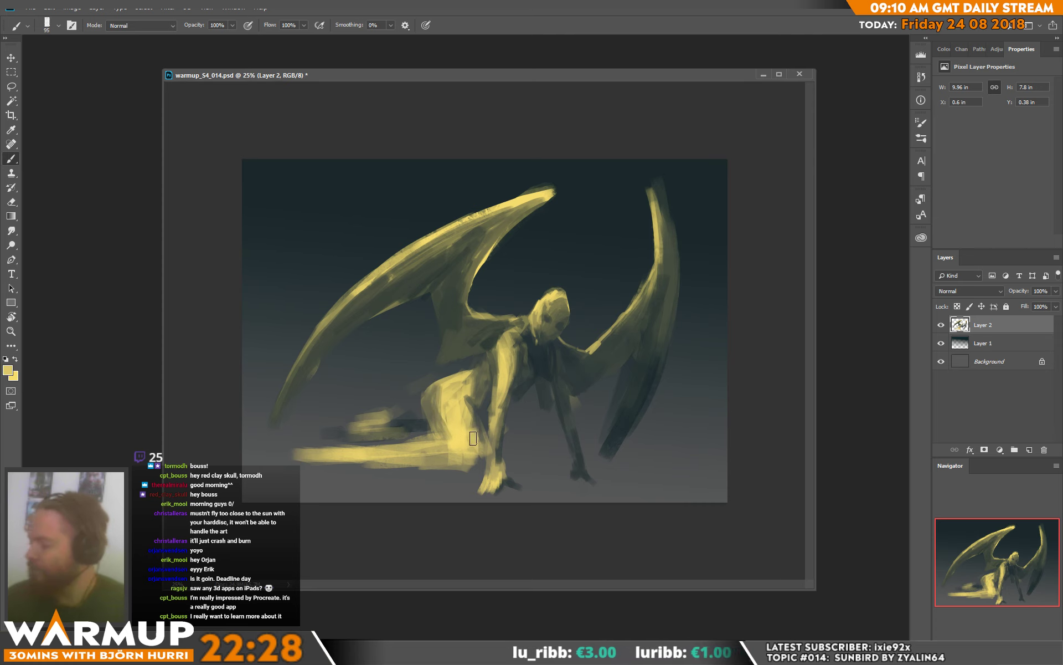
- Paint the knee and near lower leg with sampled yellow, defining the lower edge of the shin
{"action": "left_click", "coordinate": [446, 451], "text": "alt"}
{"action": "left_click", "coordinate": [470, 441], "text": "alt"}
{"action": "left_click_drag", "start_coordinate": [471, 442], "coordinate": [460, 447]}
{"action": "left_click", "coordinate": [475, 450], "text": "alt"}
{"action": "mouse_move", "coordinate": [464, 465]}
{"action": "left_mouse_down"}
{"action": "mouse_move", "coordinate": [477, 461]}
{"action": "mouse_move", "coordinate": [322, 458]}
{"action": "mouse_move", "coordinate": [472, 453]}
{"action": "mouse_move", "coordinate": [333, 455]}
{"action": "left_mouse_up"}
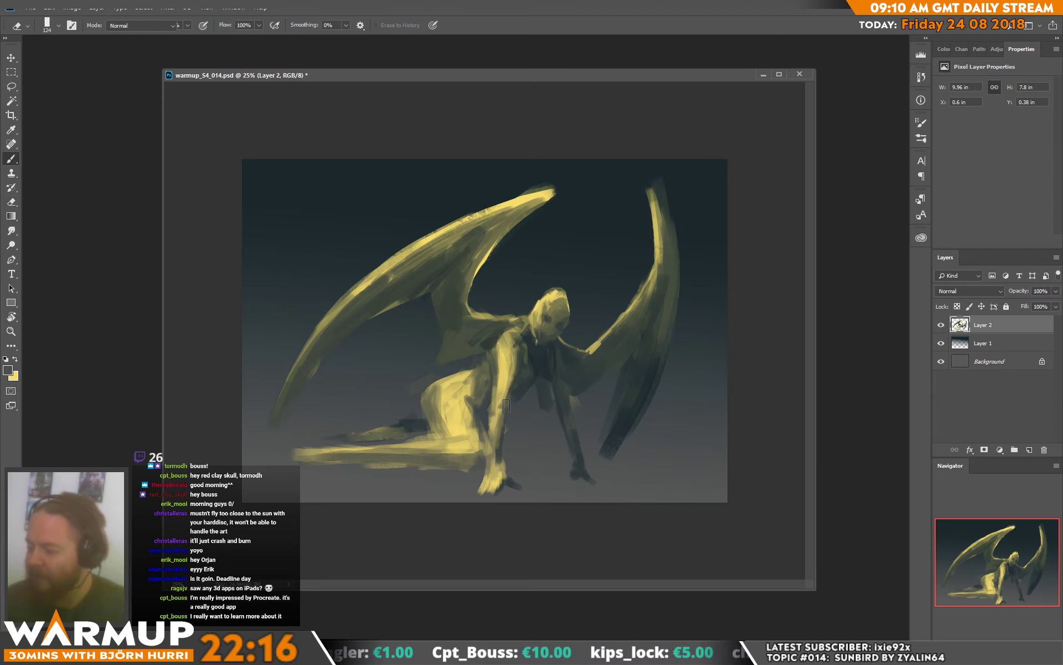
- Repaint the far lower leg and extend it in muted yellow out to the edge of the canvas
{"action": "left_click", "coordinate": [437, 450], "text": "alt"}
{"action": "mouse_move", "coordinate": [437, 448]}
{"action": "left_mouse_down"}
{"action": "mouse_move", "coordinate": [246, 446]}
{"action": "mouse_move", "coordinate": [435, 434]}
{"action": "mouse_move", "coordinate": [302, 451]}
{"action": "mouse_move", "coordinate": [384, 435]}
{"action": "mouse_move", "coordinate": [358, 439]}
{"action": "left_mouse_up"}
{"action": "left_click", "coordinate": [416, 423], "text": "alt"}
{"action": "left_click", "coordinate": [370, 464], "text": "alt"}
{"action": "left_click", "coordinate": [398, 459], "text": "alt"}
{"action": "left_click", "coordinate": [461, 487], "text": "alt"}
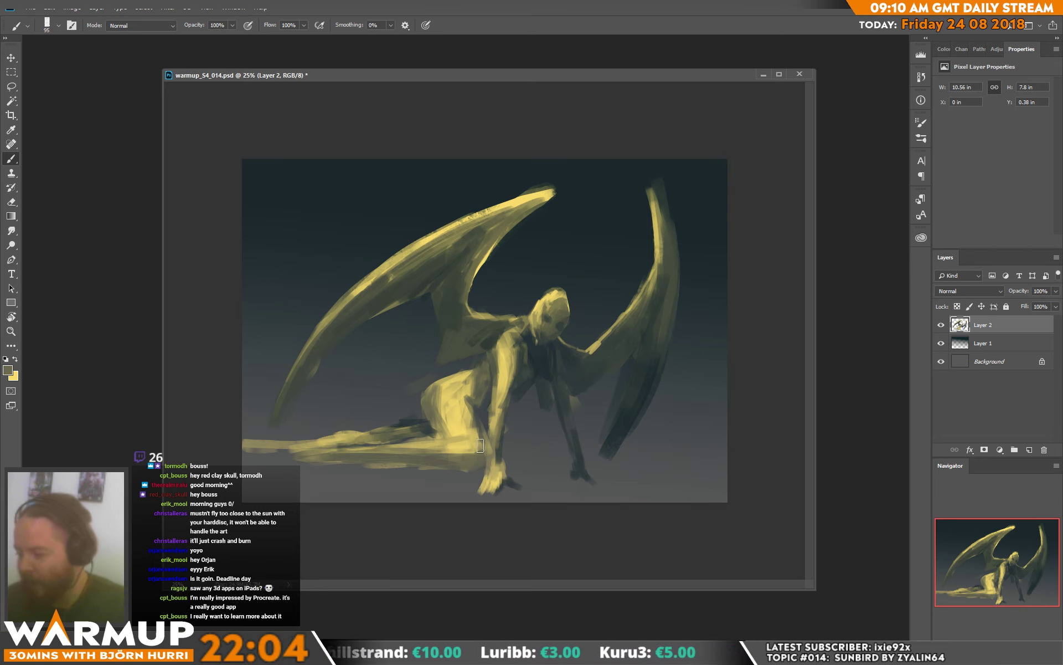
- Model the thigh and knee with sampled yellow and olive strokes, darkening the back of the thigh
{"action": "left_click", "coordinate": [459, 442], "text": "alt"}
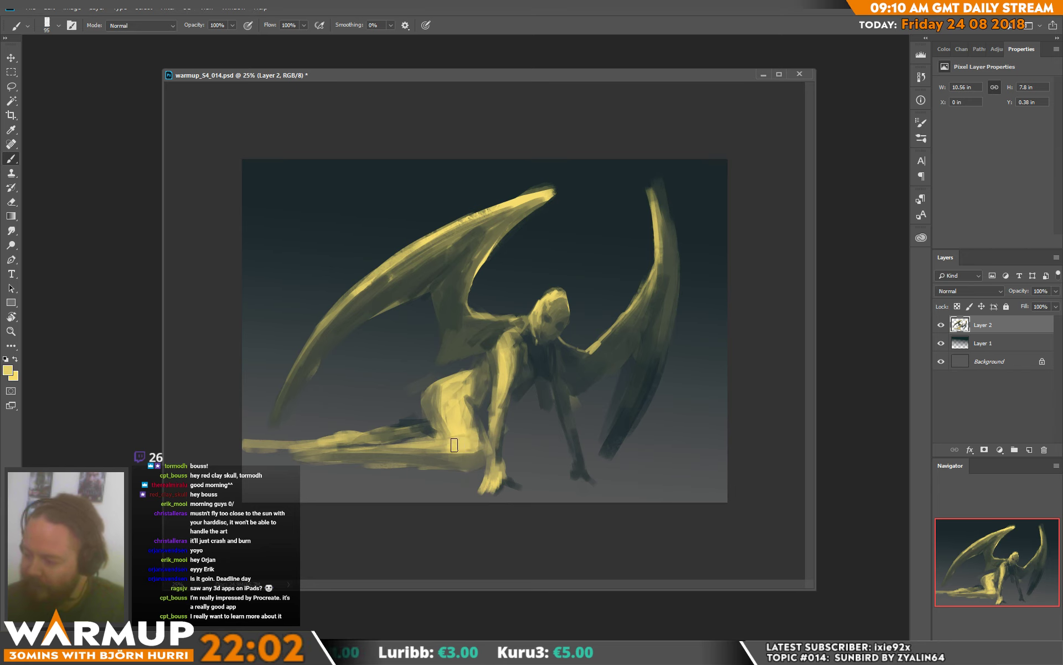
{"action": "left_click", "coordinate": [462, 440], "text": "alt"}
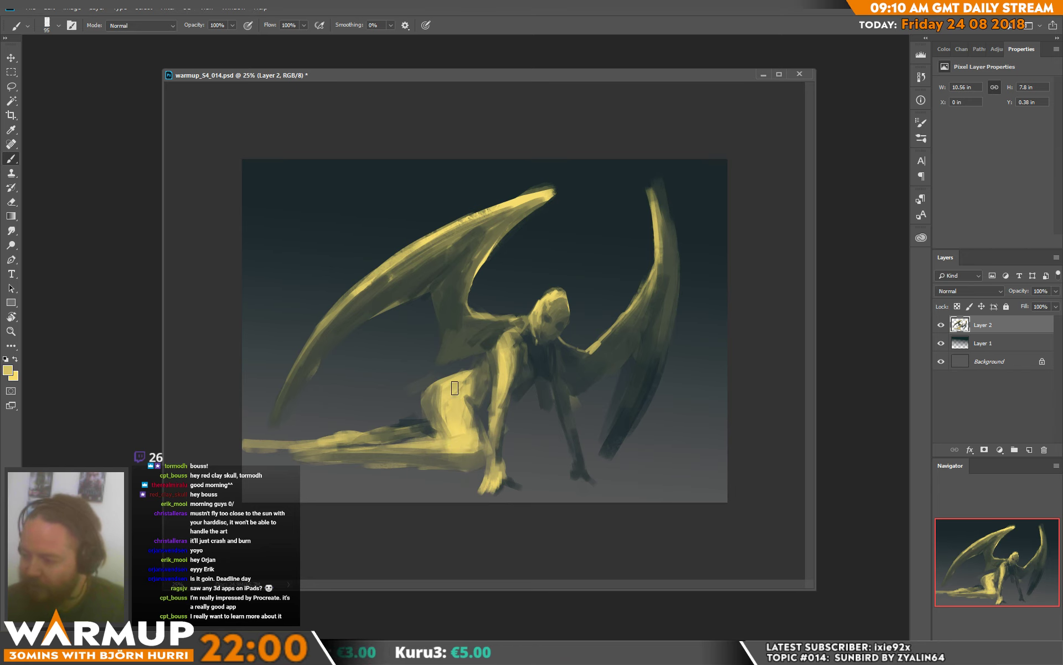
{"action": "left_click", "coordinate": [434, 432], "text": "alt"}
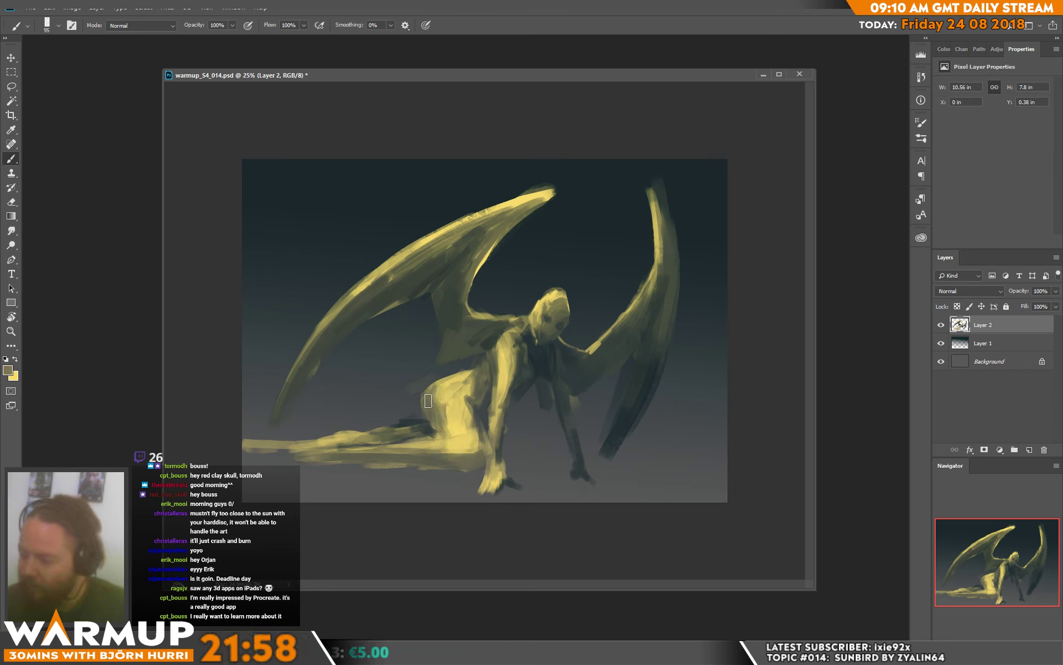
{"action": "left_click_drag", "start_coordinate": [427, 412], "coordinate": [436, 435]}
{"action": "left_click", "coordinate": [439, 431], "text": "alt"}
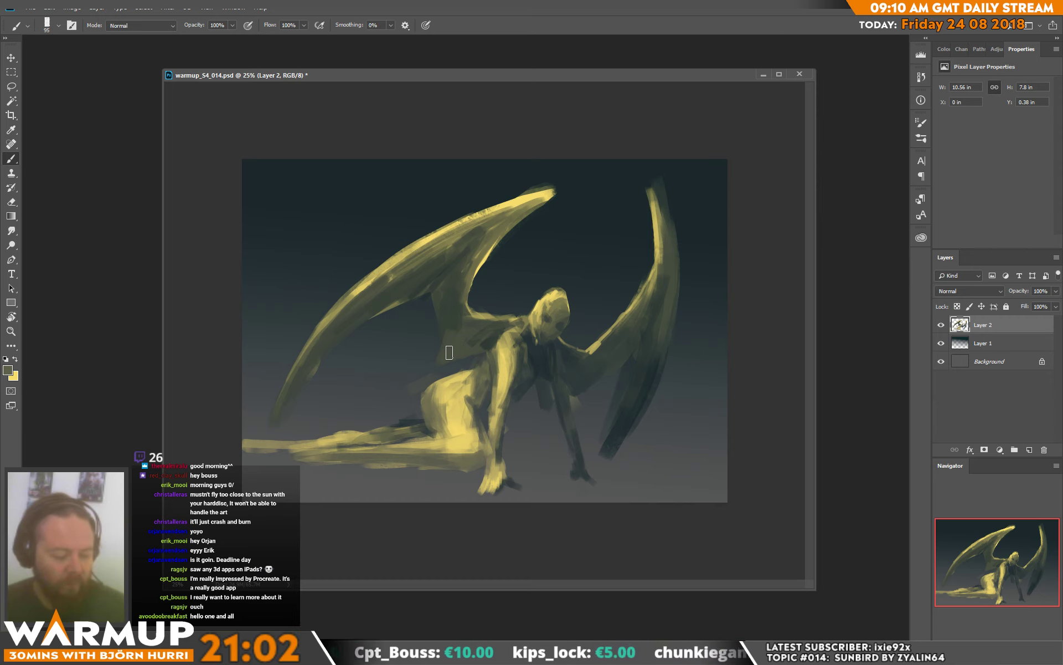
- Blend the large wing's base into the figure's shoulder and back with sampled olive strokes
{"action": "key", "text": "alt"}
{"action": "left_click", "coordinate": [493, 334], "text": "alt"}
{"action": "mouse_move", "coordinate": [489, 328]}
{"action": "left_mouse_down"}
{"action": "mouse_move", "coordinate": [473, 341]}
{"action": "mouse_move", "coordinate": [481, 344]}
{"action": "left_mouse_up"}
{"action": "left_click", "coordinate": [485, 344], "text": "alt"}
- Extend the smaller wing's dark membrane down behind the far arm towards the torso using sampled tones
{"action": "key", "text": "alt"}
{"action": "left_click", "coordinate": [561, 381], "text": "alt"}
{"action": "left_click", "coordinate": [582, 382], "text": "alt"}
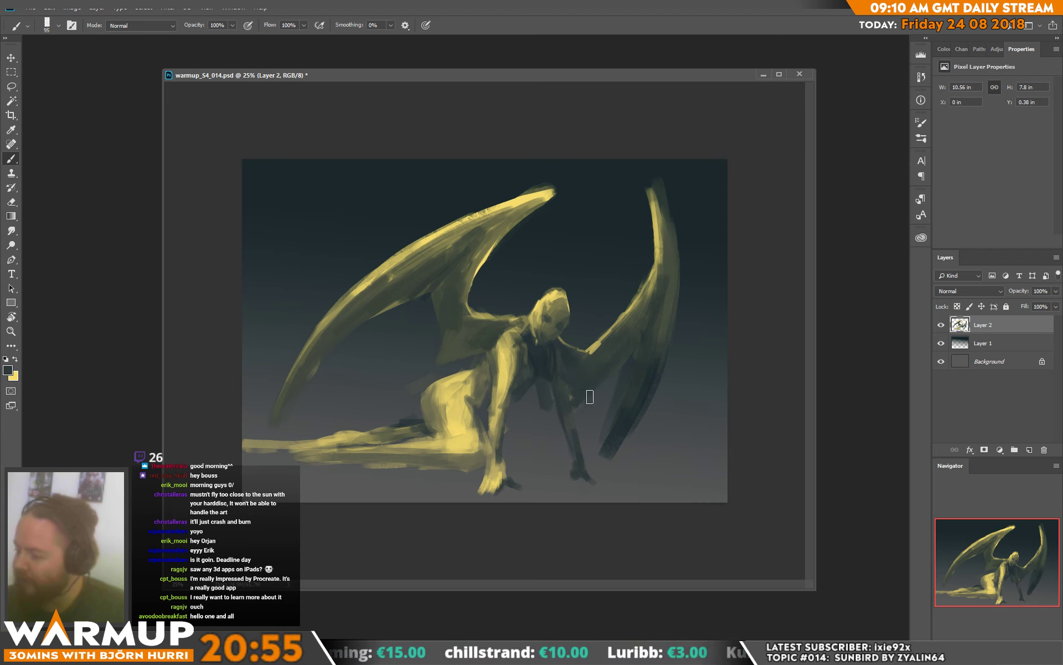
{"action": "left_click", "coordinate": [584, 377], "text": "alt"}
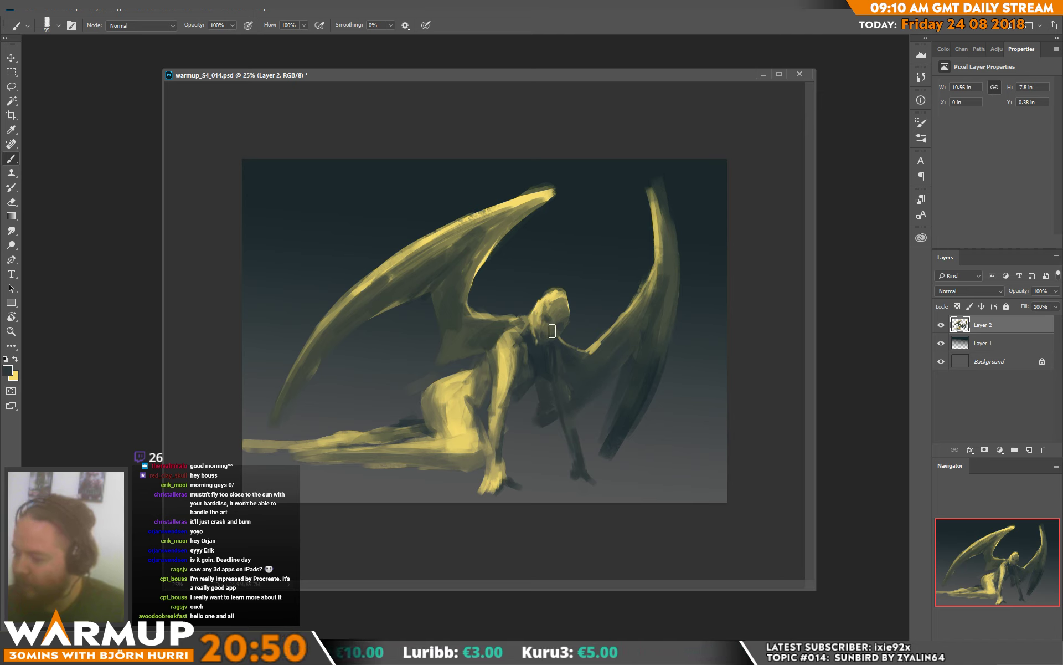
{"action": "left_click", "coordinate": [533, 384], "text": "alt"}
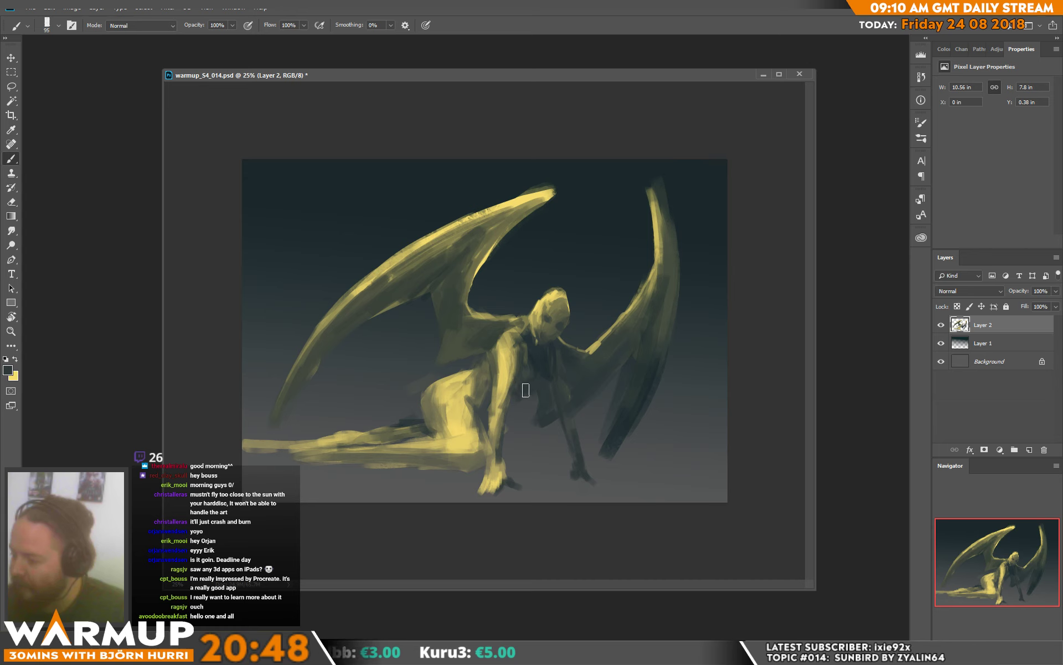
- Refine the chest and far upper arm with sampled dark tones and soften the hip with a muted yellow
{"action": "key", "text": "e"}
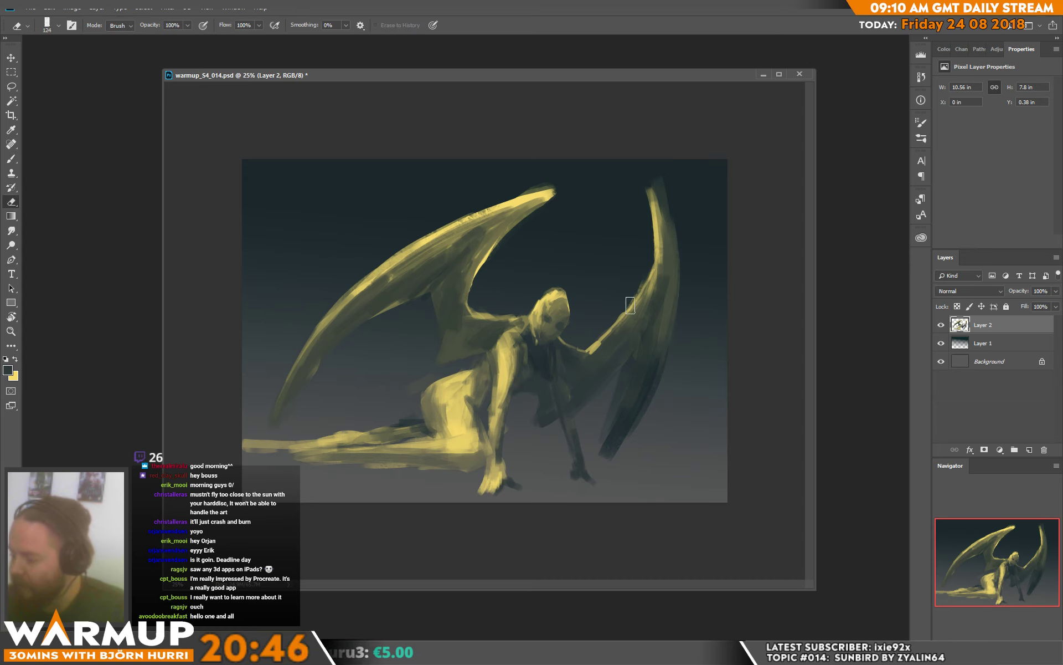
{"action": "key", "text": "b"}
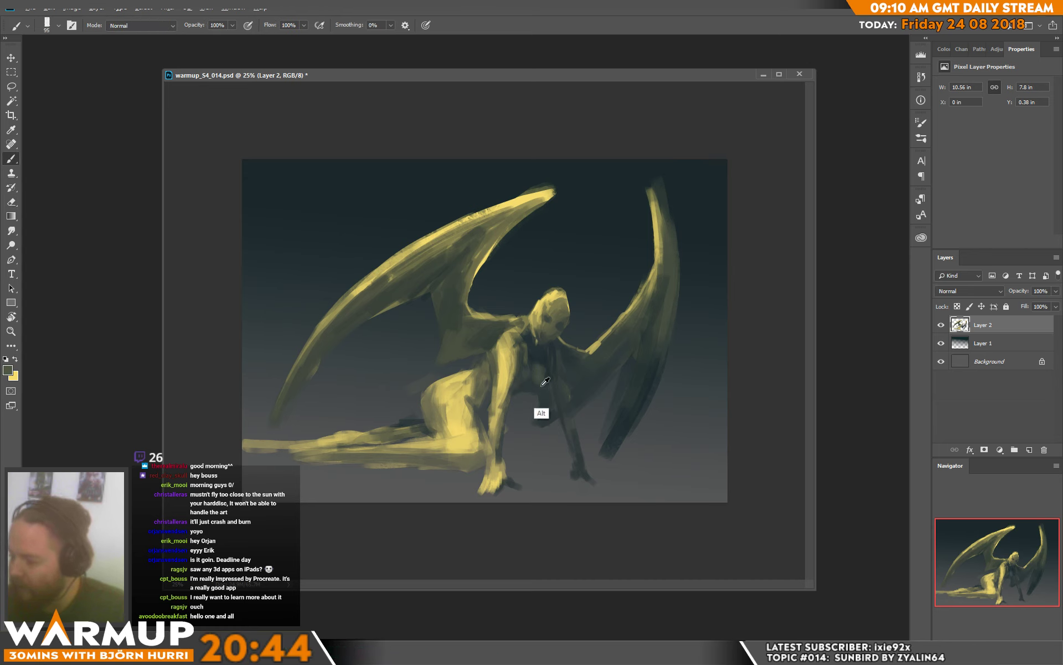
{"action": "left_click", "coordinate": [542, 385], "text": "alt"}
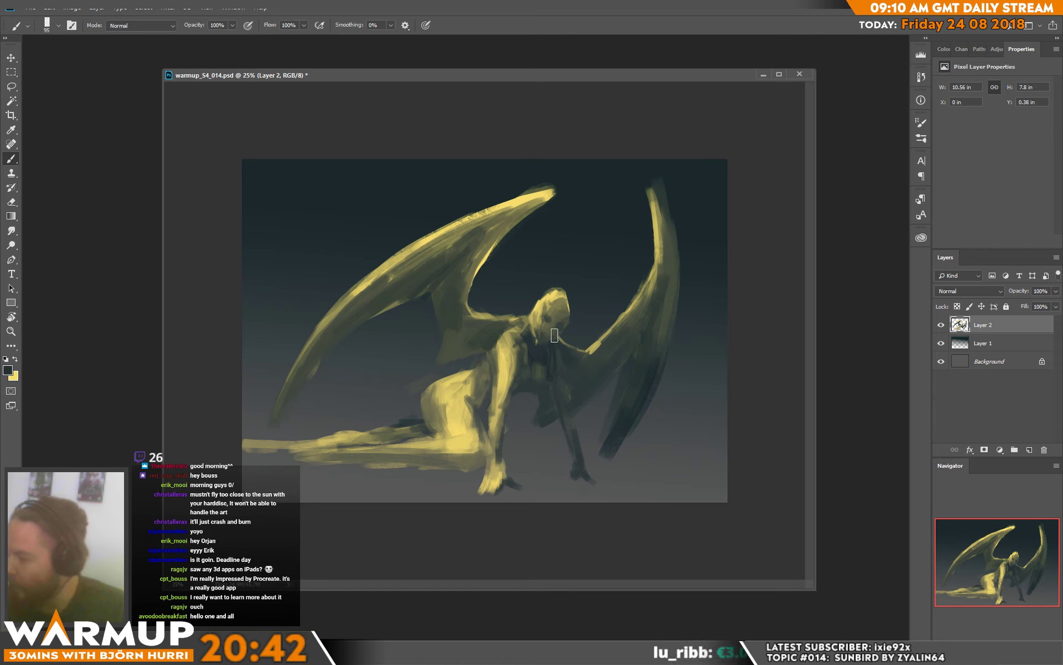
{"action": "left_click", "coordinate": [540, 368], "text": "alt"}
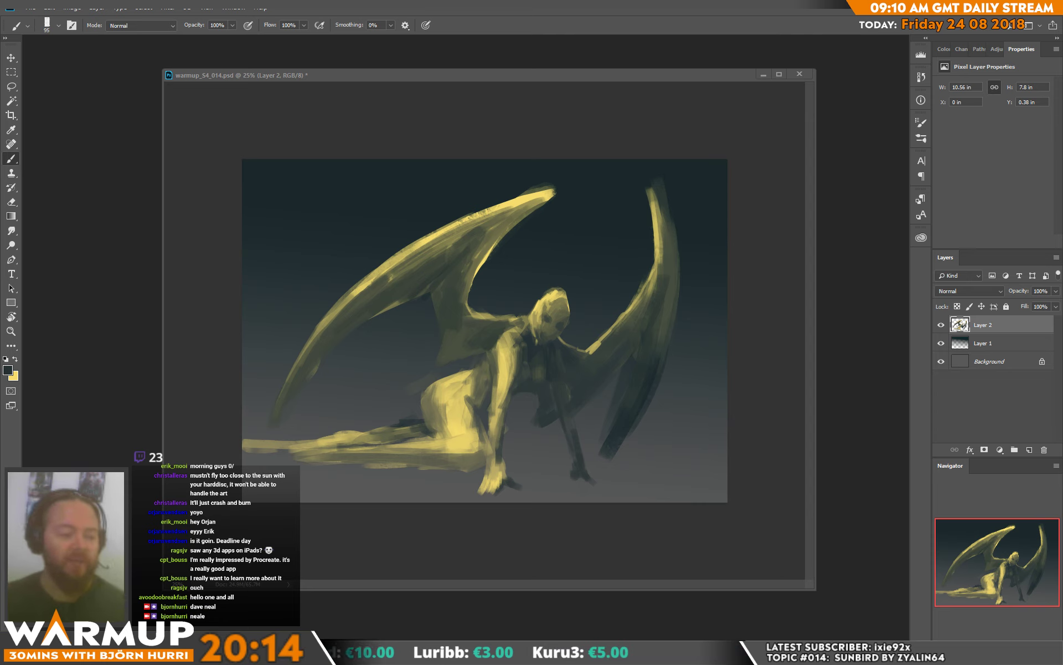
{"action": "left_click", "coordinate": [465, 379], "text": "alt"}
{"action": "left_click_drag", "start_coordinate": [472, 382], "coordinate": [466, 398]}
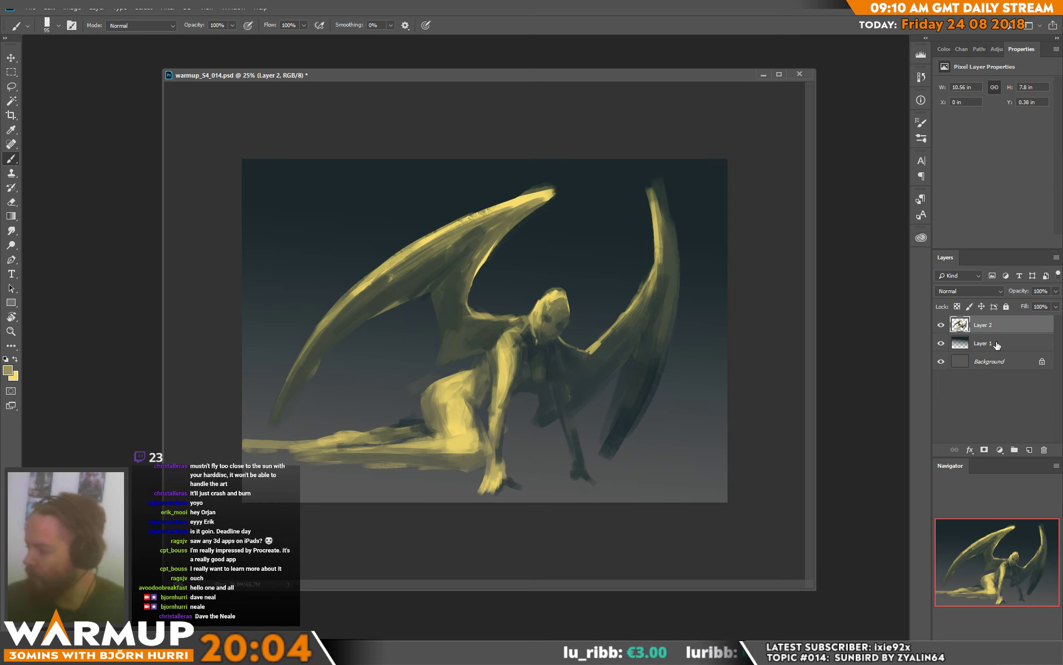
- Add a new layer directly above Layer 1 and sample the thigh's yellow as the foreground colour
{"action": "left_click", "coordinate": [997, 344]}
{"action": "left_click", "coordinate": [1030, 450]}
{"action": "key", "text": "d"}
{"action": "key", "text": "x"}
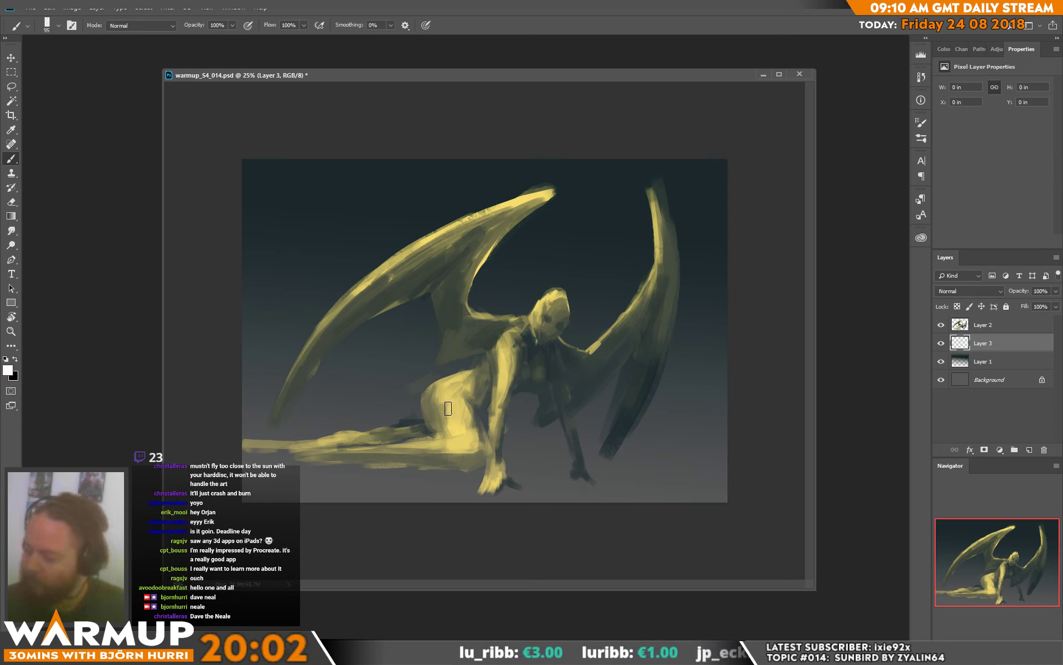
{"action": "left_click", "coordinate": [453, 427], "text": "alt"}
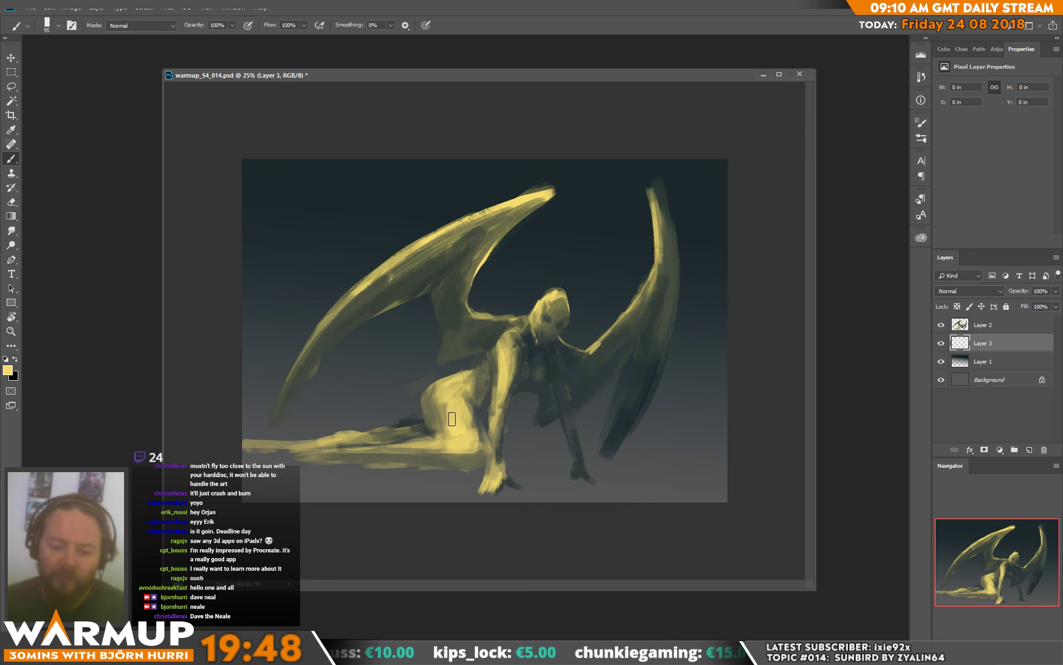
- Paint a soft yellow glow behind the large wing's leading edge with the 300 px soft sketcher brush
{"action": "right_click", "coordinate": [519, 301]}
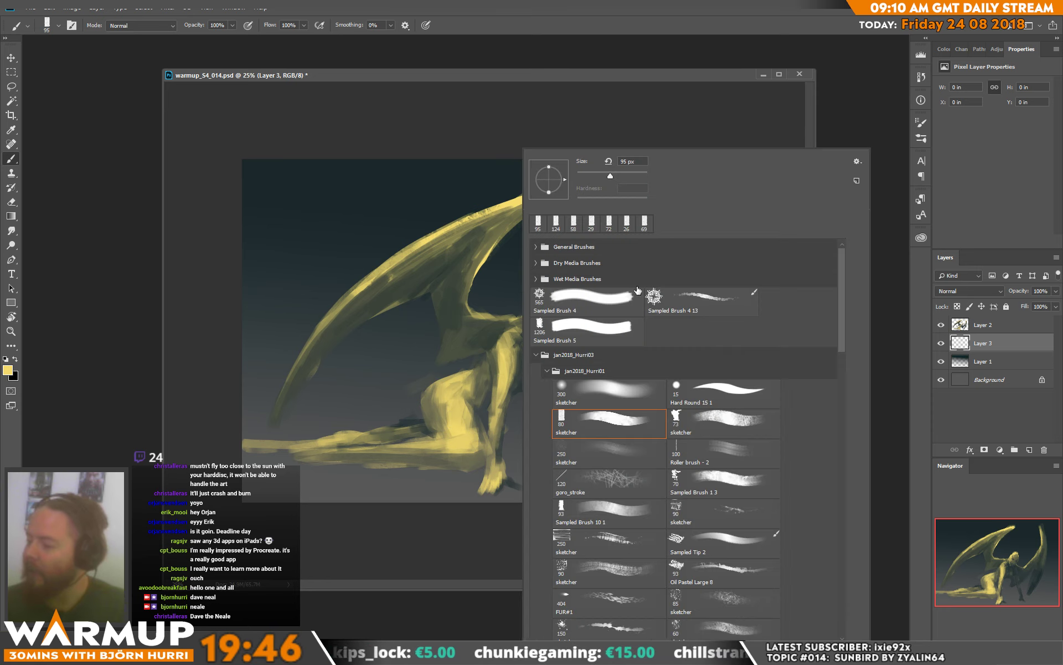
{"action": "left_click", "coordinate": [609, 391]}
{"action": "left_click_drag", "start_coordinate": [484, 223], "coordinate": [475, 221]}
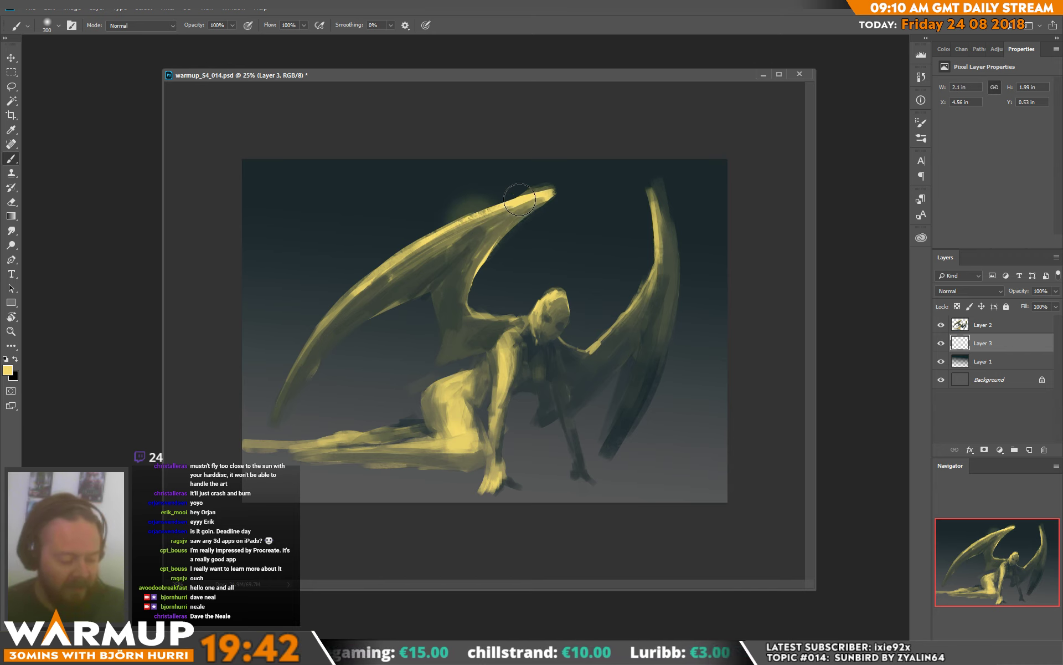
{"action": "mouse_move", "coordinate": [520, 199]}
{"action": "left_mouse_down"}
{"action": "mouse_move", "coordinate": [546, 162]}
{"action": "mouse_move", "coordinate": [454, 239]}
{"action": "mouse_move", "coordinate": [415, 238]}
{"action": "mouse_move", "coordinate": [391, 277]}
{"action": "mouse_move", "coordinate": [341, 305]}
{"action": "left_mouse_up"}
- Erase the excess glow beyond the large wing's tip and carry the soft glow around the smaller wing
{"action": "key", "text": "e"}
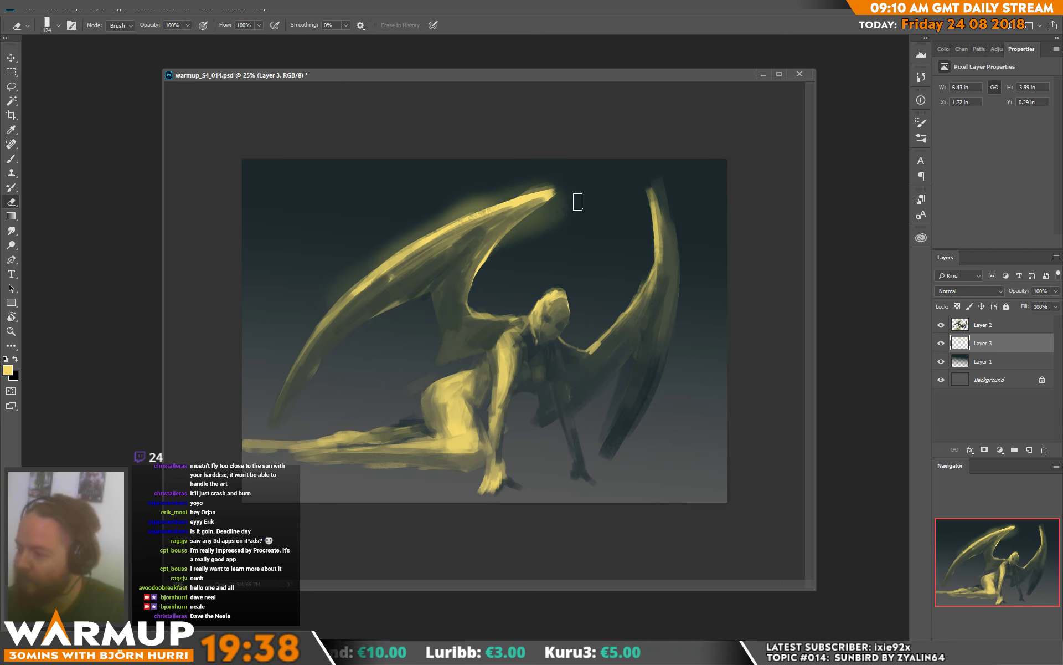
{"action": "mouse_move", "coordinate": [565, 210]}
{"action": "left_mouse_down"}
{"action": "mouse_move", "coordinate": [565, 195]}
{"action": "mouse_move", "coordinate": [559, 201]}
{"action": "left_mouse_up"}
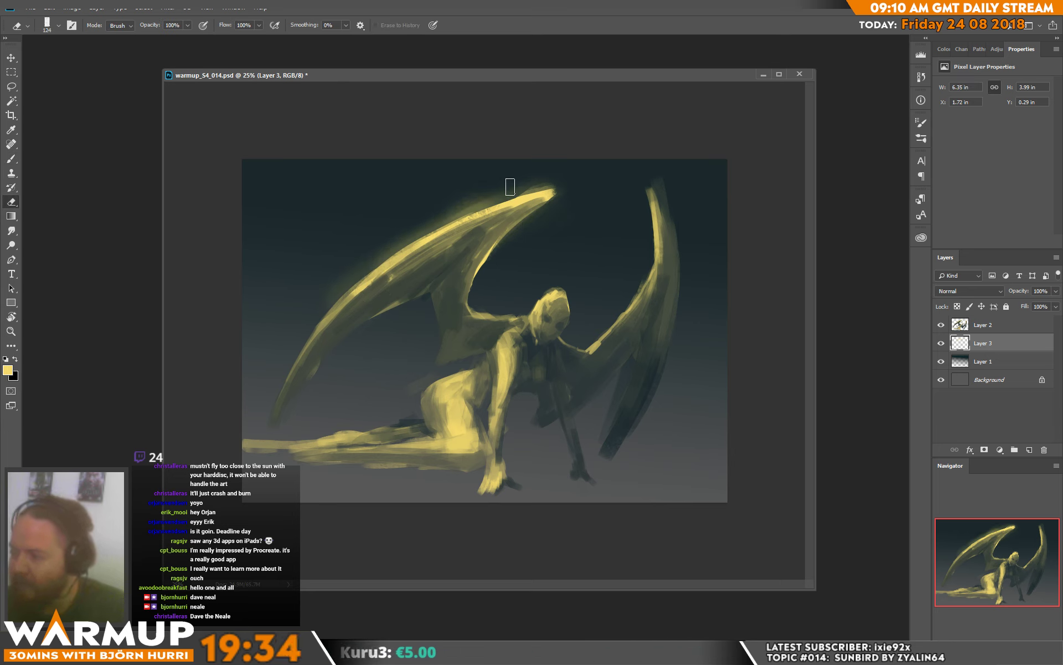
{"action": "key", "text": "b"}
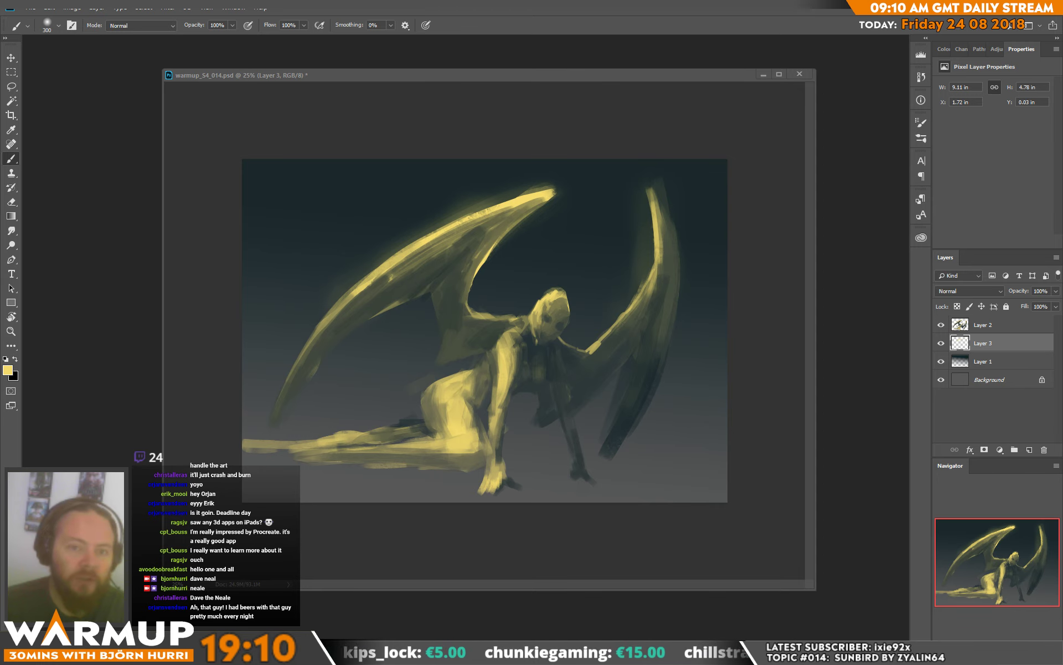
- Switch to ArtStation in the browser and examine the Space station and Air carrier facility artworks in the concept artist's portfolio
{"action": "left_click_drag", "start_coordinate": [0, 138], "coordinate": [191, 137]}
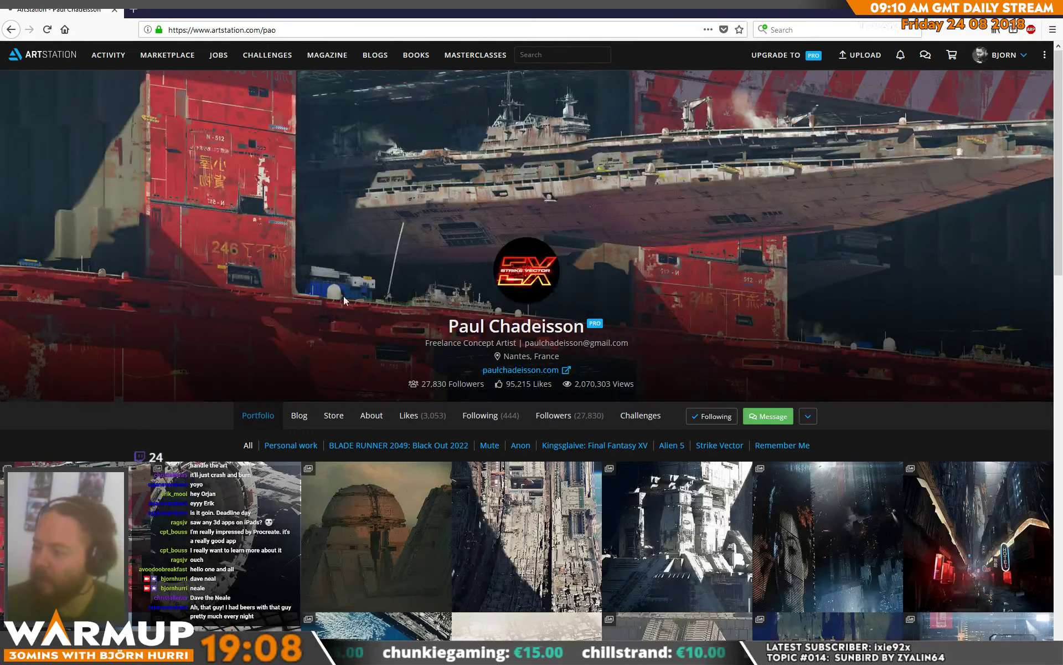
{"action": "scroll", "coordinate": [509, 199], "scroll_direction": "down", "scroll_amount": 2}
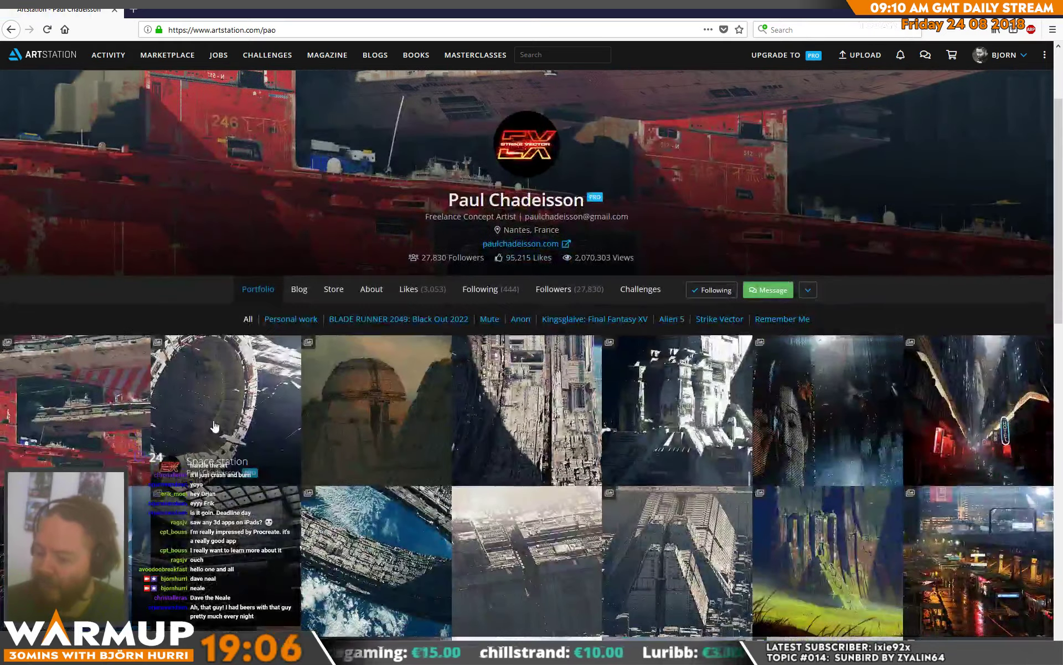
{"action": "left_click", "coordinate": [215, 420]}
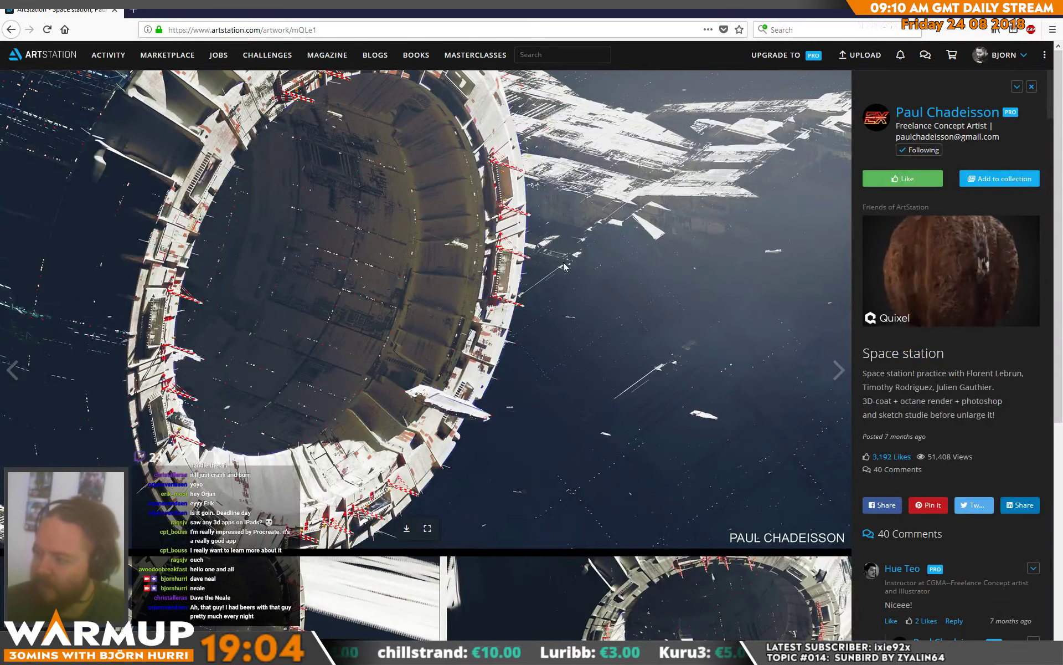
{"action": "scroll", "coordinate": [587, 337], "scroll_direction": "down", "scroll_amount": 5}
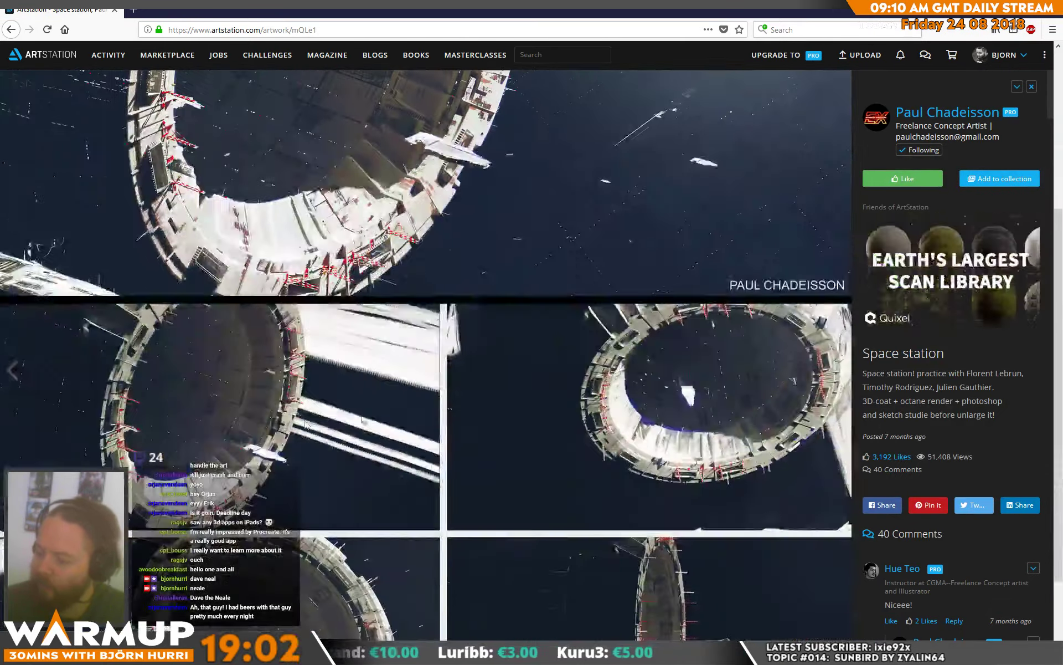
{"action": "scroll", "coordinate": [612, 400], "scroll_direction": "down", "scroll_amount": 3}
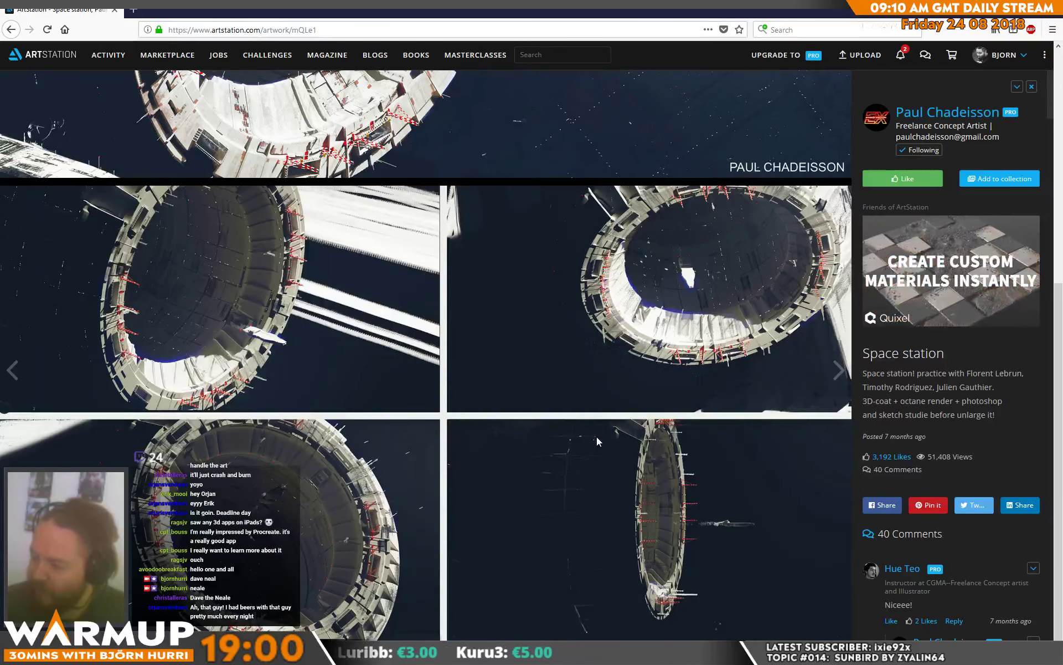
{"action": "scroll", "coordinate": [526, 500], "scroll_direction": "up", "scroll_amount": 8}
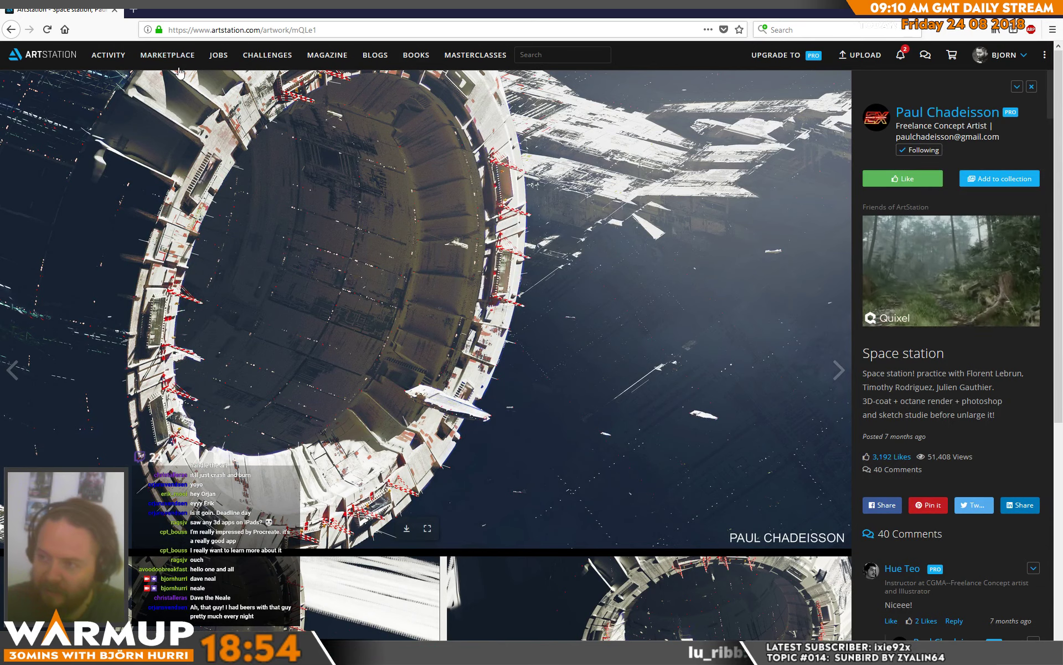
{"action": "left_click", "coordinate": [18, 33]}
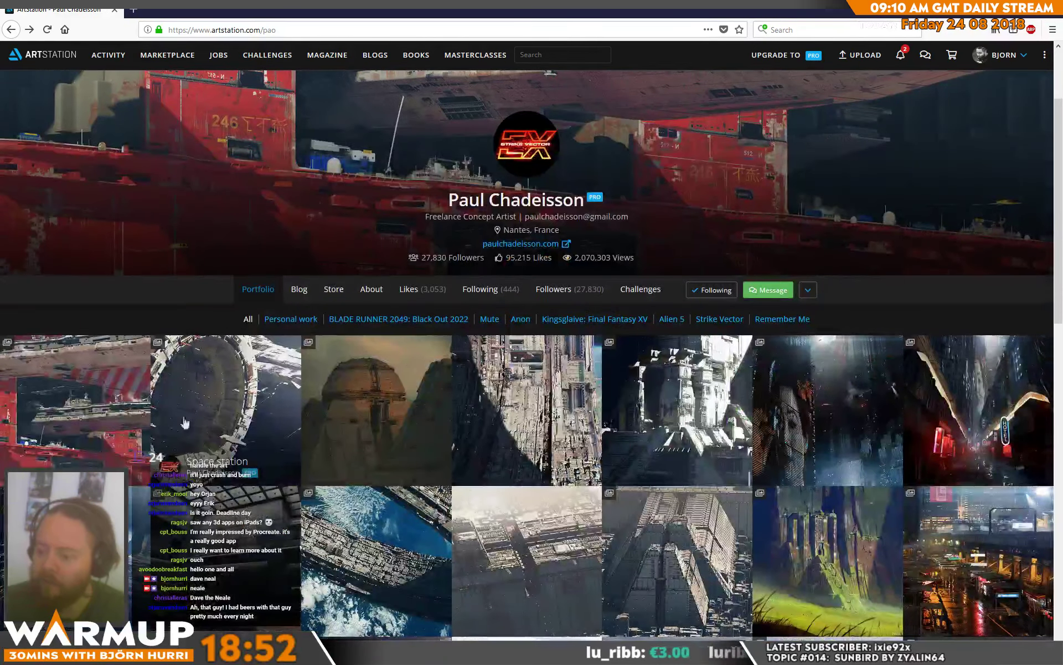
{"action": "left_click", "coordinate": [81, 411]}
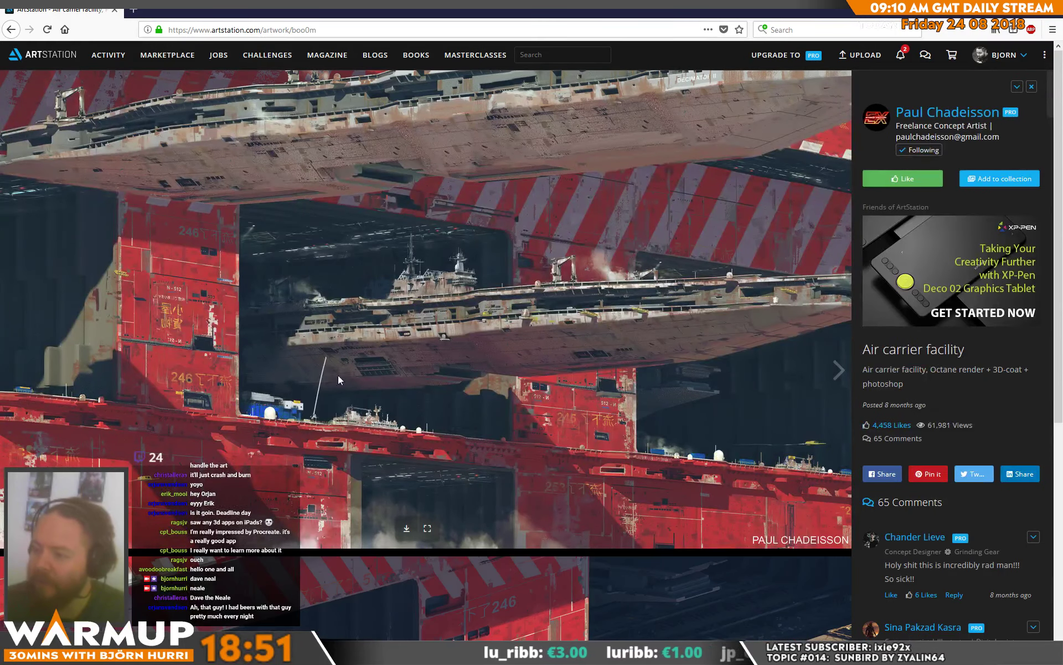
{"action": "scroll", "coordinate": [410, 481], "scroll_direction": "down", "scroll_amount": 6}
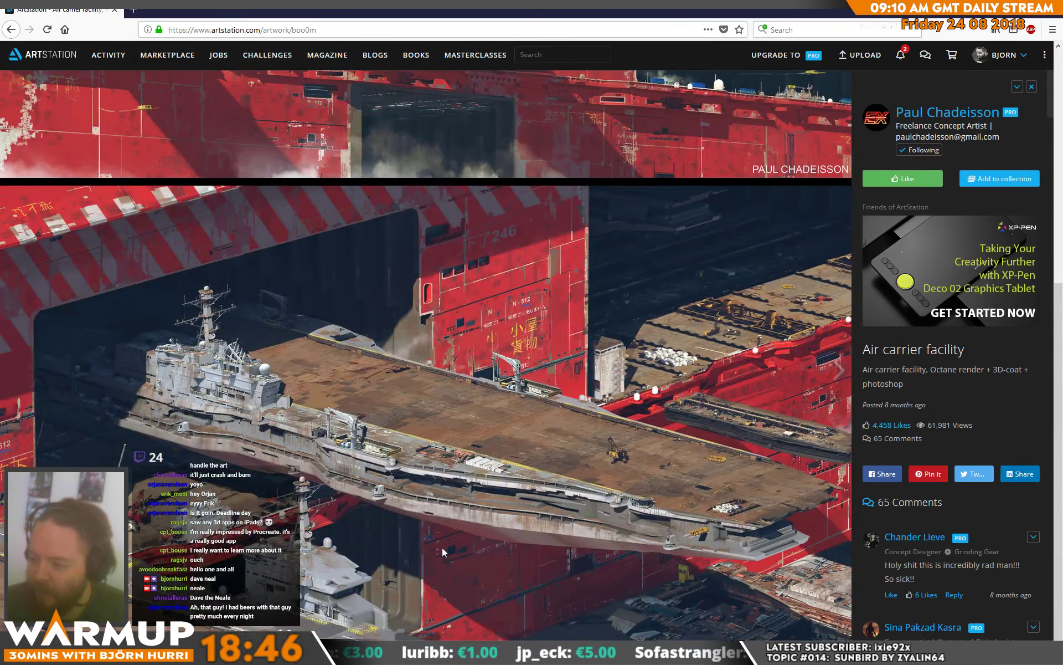
{"action": "left_click", "coordinate": [1051, 16]}
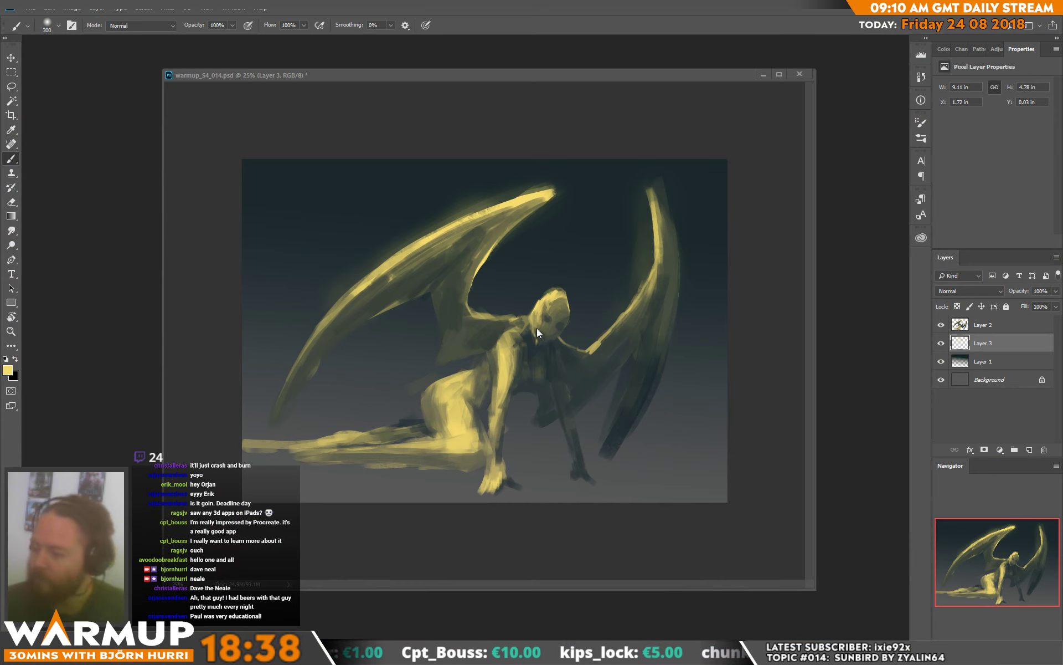
- Return to the painting and brush a soft yellow glow behind the shoulder, thigh and outstretched lower leg on Layer 3
{"action": "left_click_drag", "start_coordinate": [524, 322], "coordinate": [518, 316]}
{"action": "left_click_drag", "start_coordinate": [450, 407], "coordinate": [442, 389]}
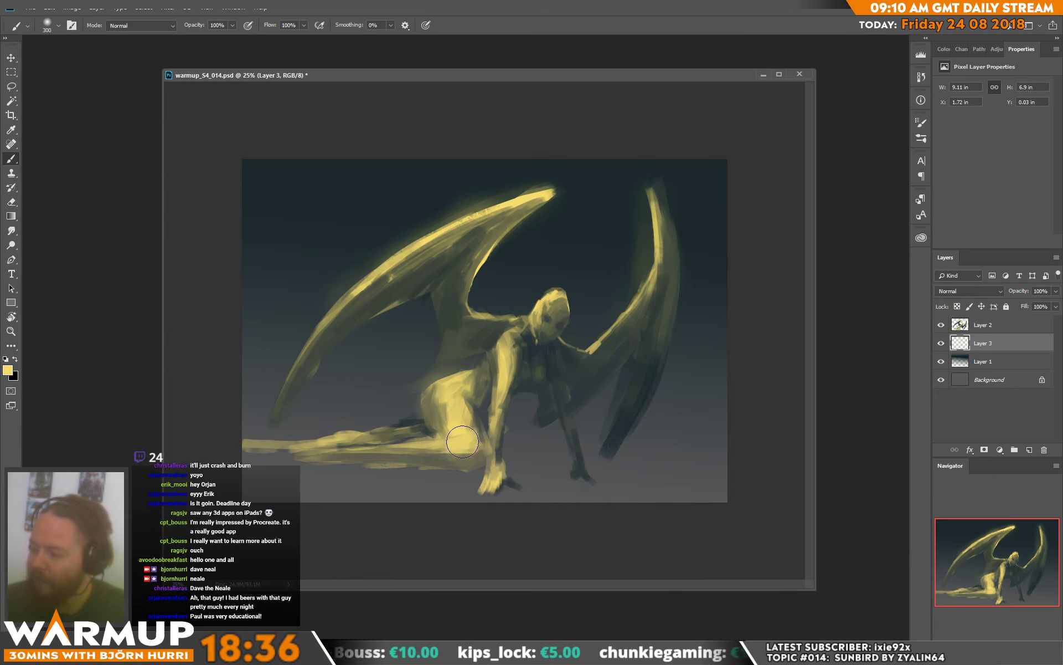
{"action": "left_click_drag", "start_coordinate": [463, 439], "coordinate": [318, 449]}
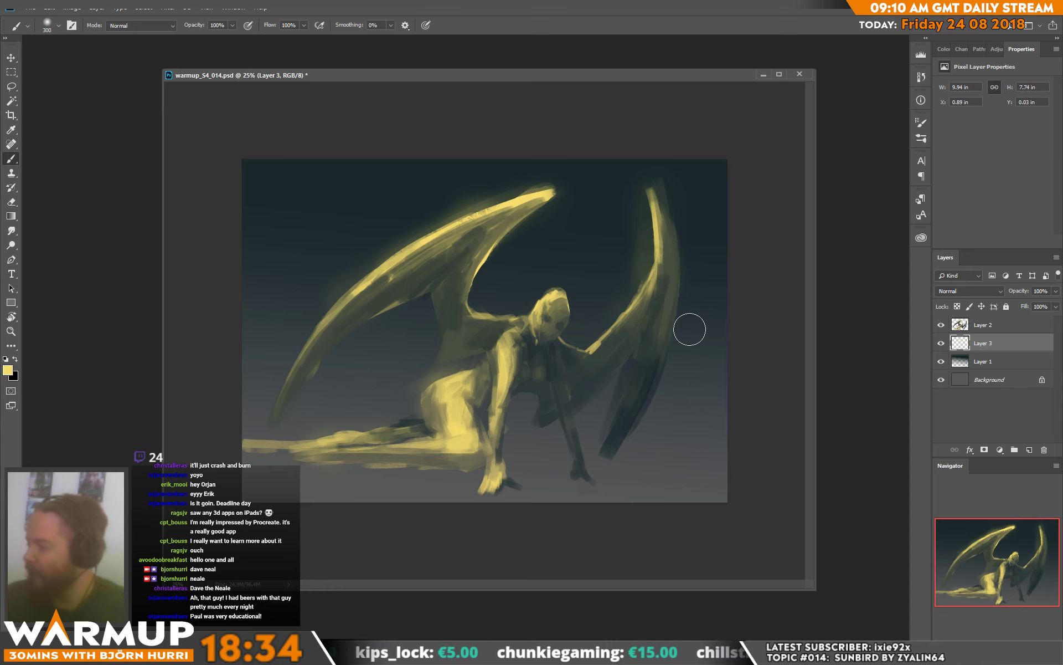
- Add a layer above Layer 3 and paint soft yellow light across the ground with the soft brush at 417 px
{"action": "left_click", "coordinate": [1028, 451]}
{"action": "key", "text": "f"}
{"action": "left_click_drag", "start_coordinate": [787, 464], "coordinate": [533, 327]}
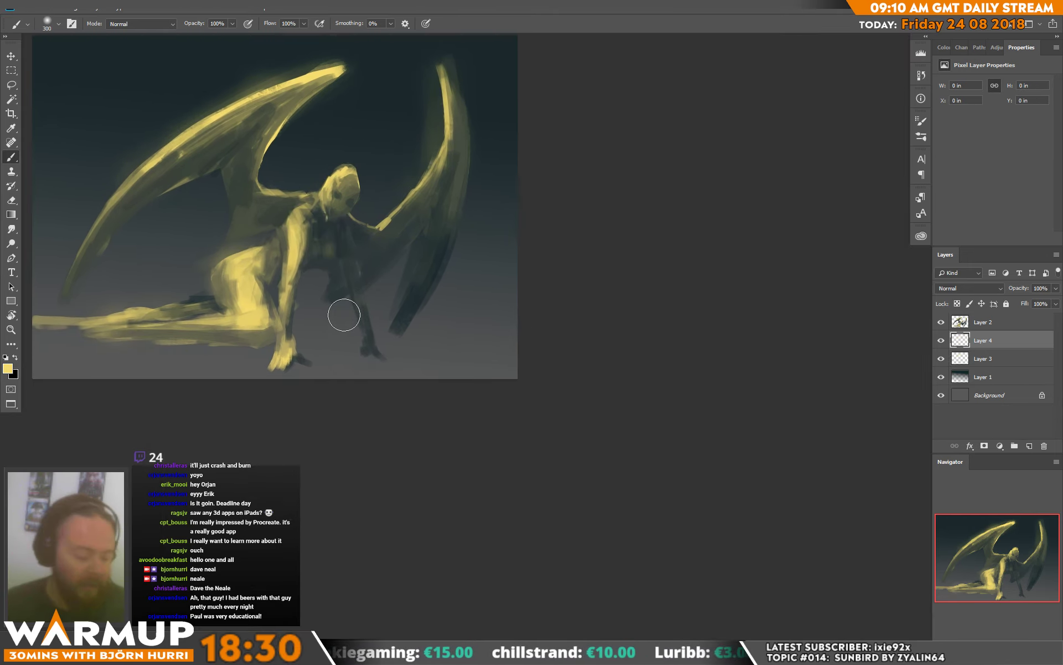
{"action": "right_click", "coordinate": [360, 311]}
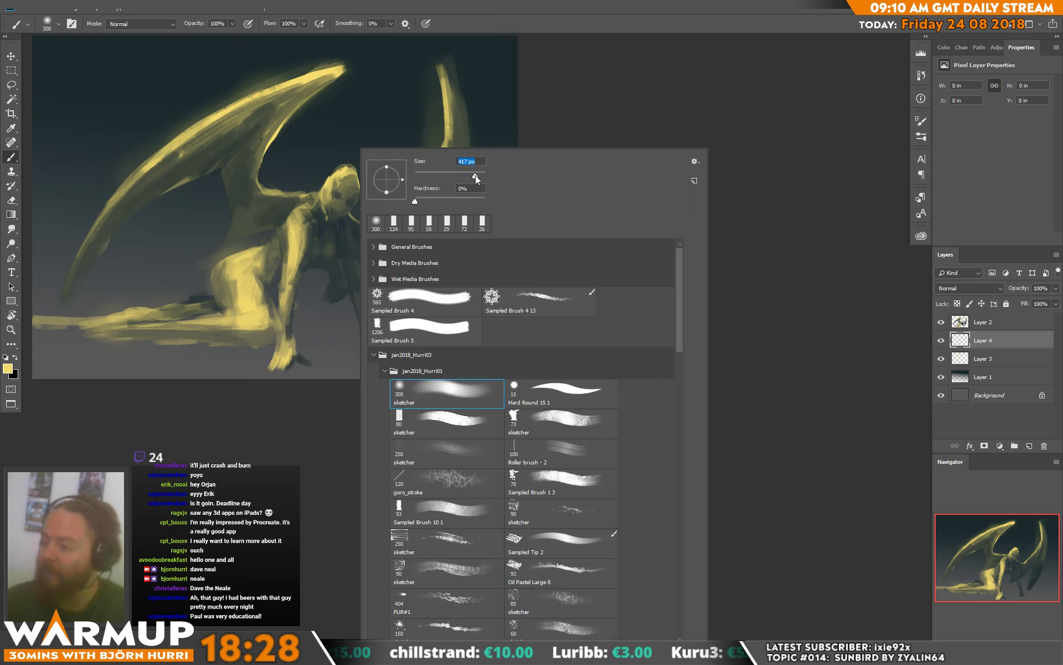
{"action": "left_click_drag", "start_coordinate": [105, 395], "coordinate": [369, 383]}
{"action": "left_click_drag", "start_coordinate": [145, 387], "coordinate": [562, 368]}
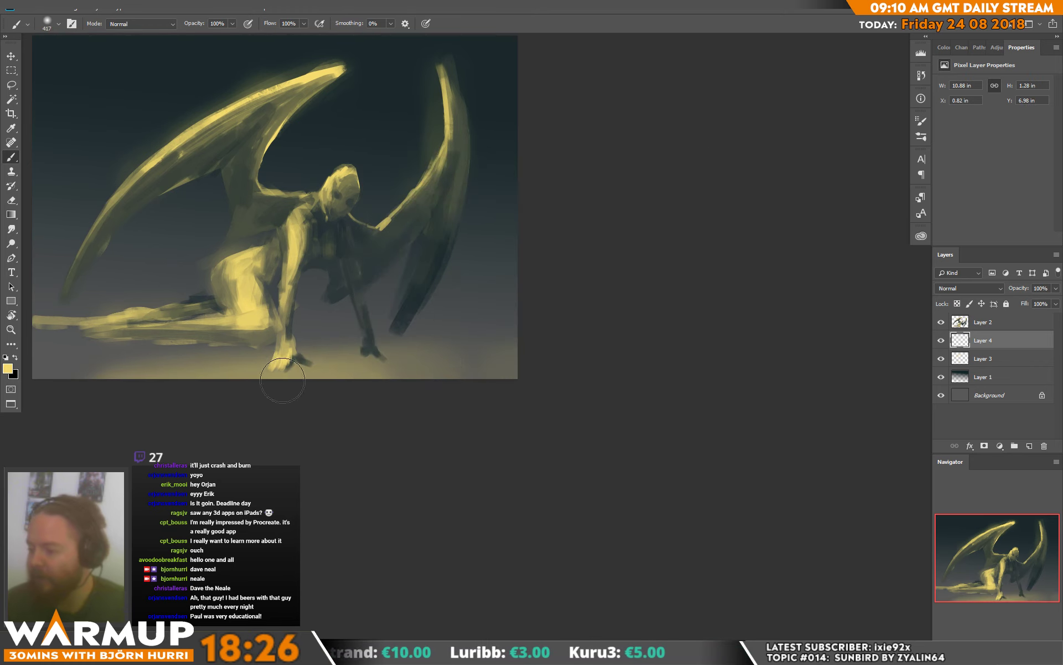
{"action": "left_click_drag", "start_coordinate": [320, 387], "coordinate": [549, 379]}
{"action": "mouse_move", "coordinate": [320, 331]}
{"action": "left_mouse_down"}
{"action": "mouse_move", "coordinate": [537, 349]}
{"action": "mouse_move", "coordinate": [484, 356]}
{"action": "mouse_move", "coordinate": [512, 353]}
{"action": "left_mouse_up"}
- Extend the yellow ground light beneath the legs and hands and spread a soft haze behind the figure's body
{"action": "key", "text": "e"}
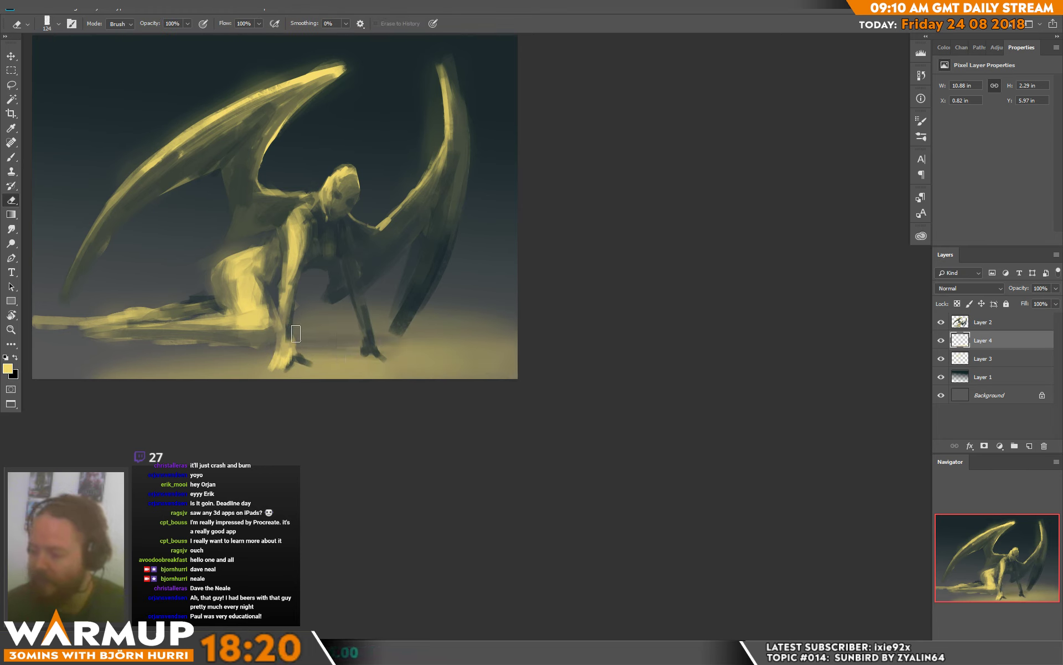
{"action": "key", "text": "b"}
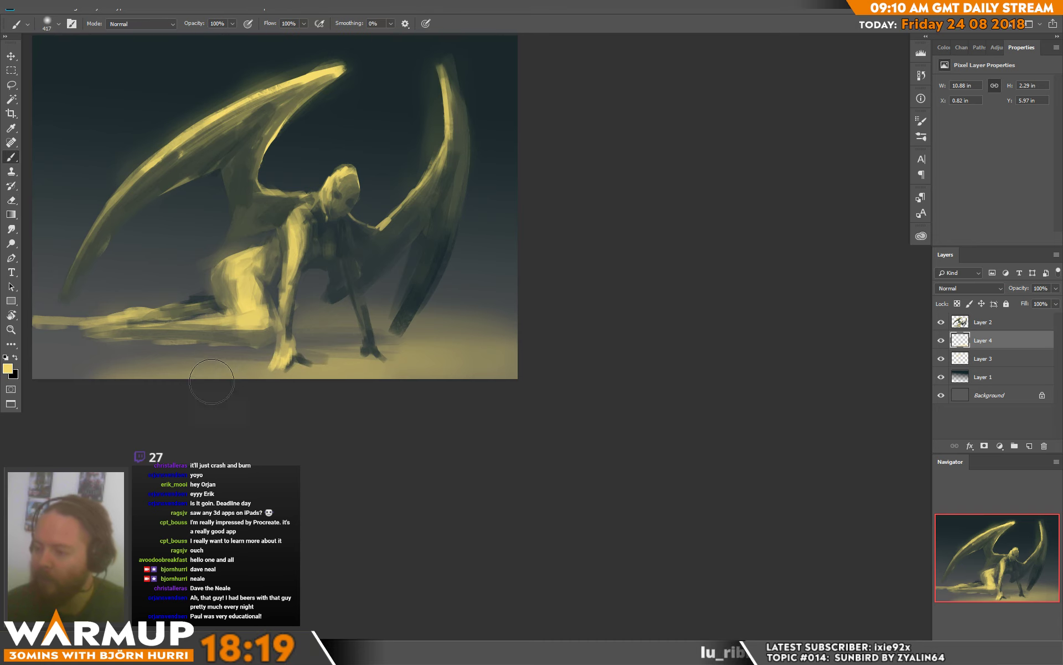
{"action": "left_click_drag", "start_coordinate": [191, 393], "coordinate": [57, 395]}
{"action": "left_click_drag", "start_coordinate": [245, 326], "coordinate": [379, 362]}
{"action": "left_click_drag", "start_coordinate": [366, 260], "coordinate": [360, 206]}
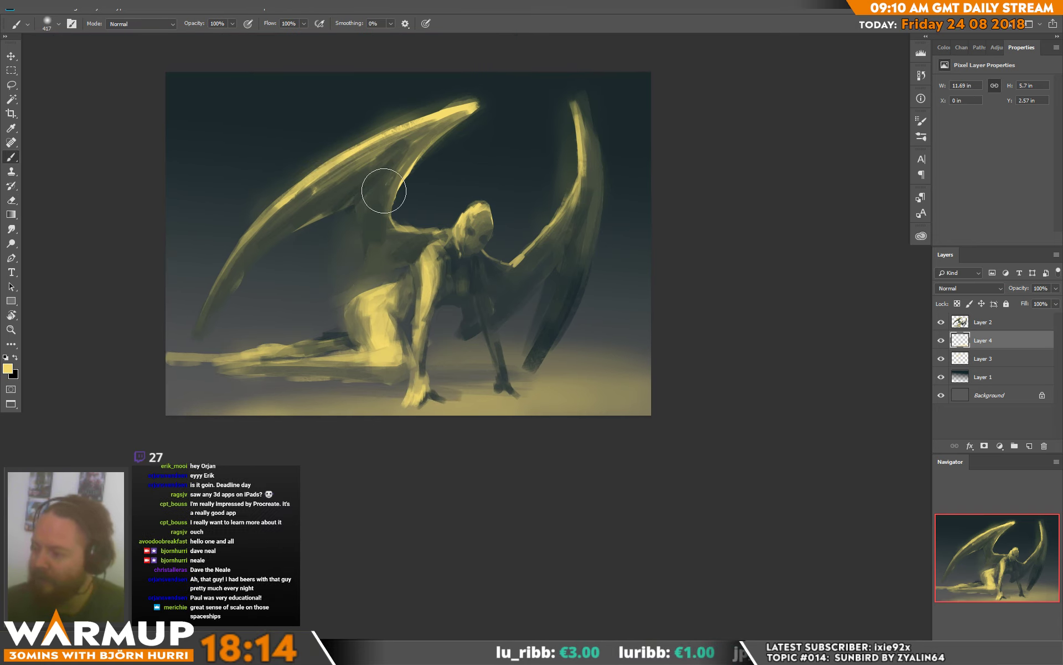
- Paint thin yellow strokes along the large wing's inner membrane edge with the flat sketcher brush at 21 px
{"action": "right_click", "coordinate": [379, 176]}
{"action": "left_click", "coordinate": [485, 420]}
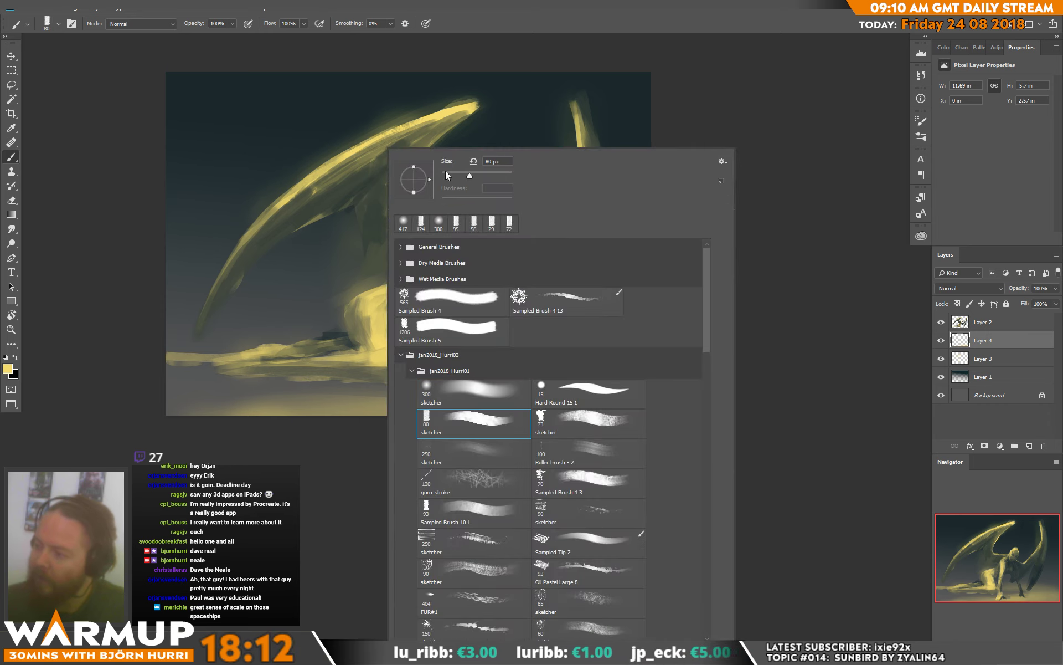
{"action": "left_click", "coordinate": [450, 174]}
{"action": "left_click_drag", "start_coordinate": [354, 208], "coordinate": [357, 218]}
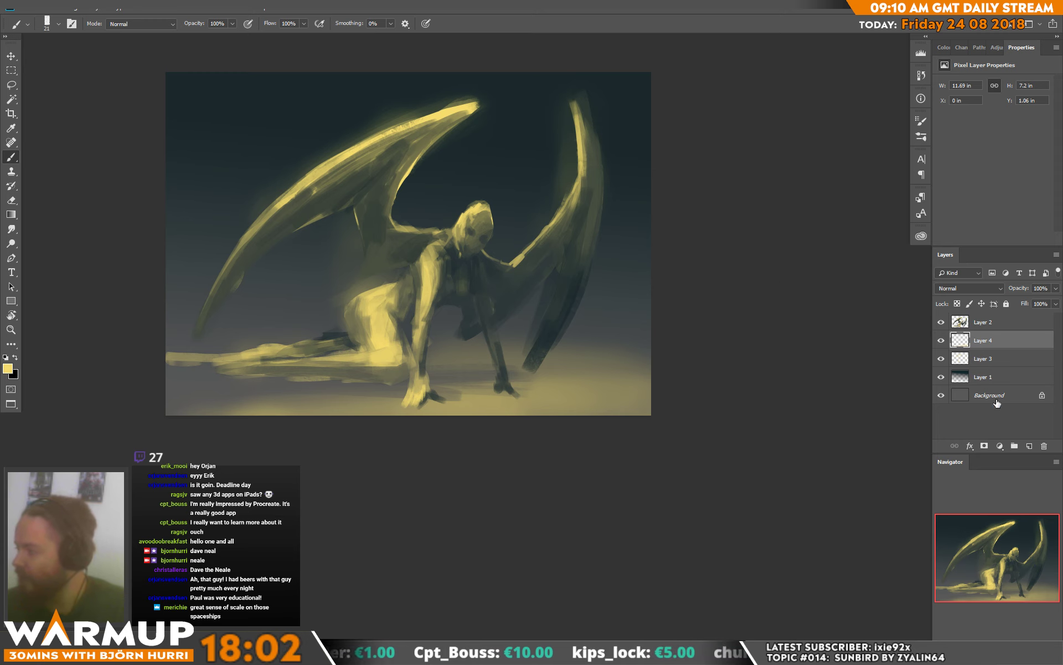
- Add one new layer above Layer 2 and another above Layer 4, and choose the 300 px soft sketcher brush
{"action": "left_click", "coordinate": [980, 327]}
{"action": "left_click", "coordinate": [1029, 446]}
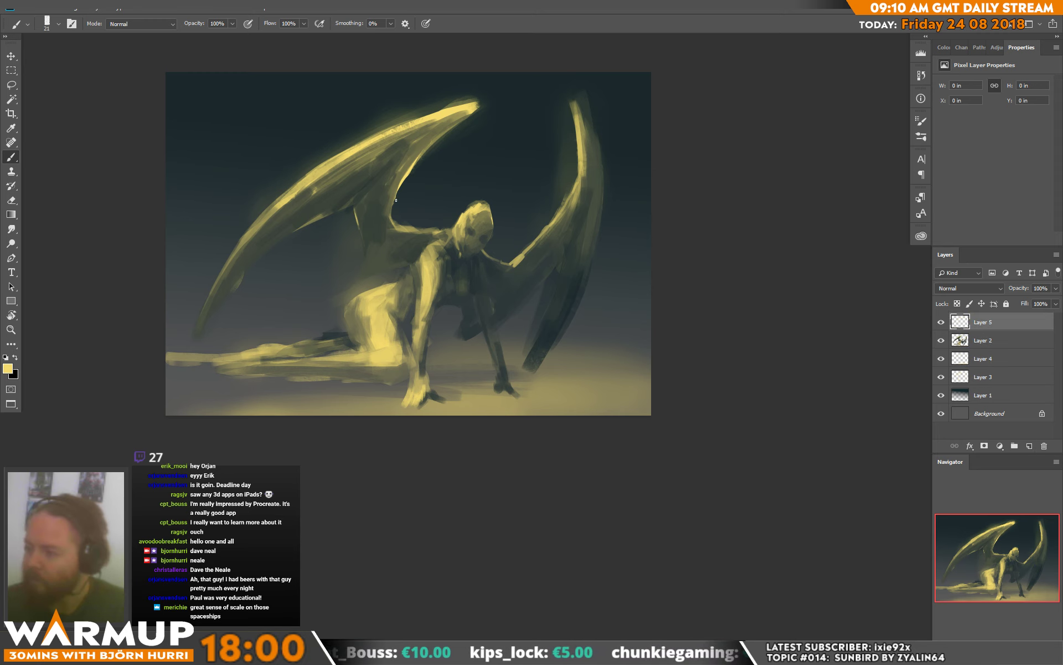
{"action": "right_click", "coordinate": [406, 159]}
{"action": "left_click", "coordinate": [538, 400]}
{"action": "left_click", "coordinate": [1004, 354]}
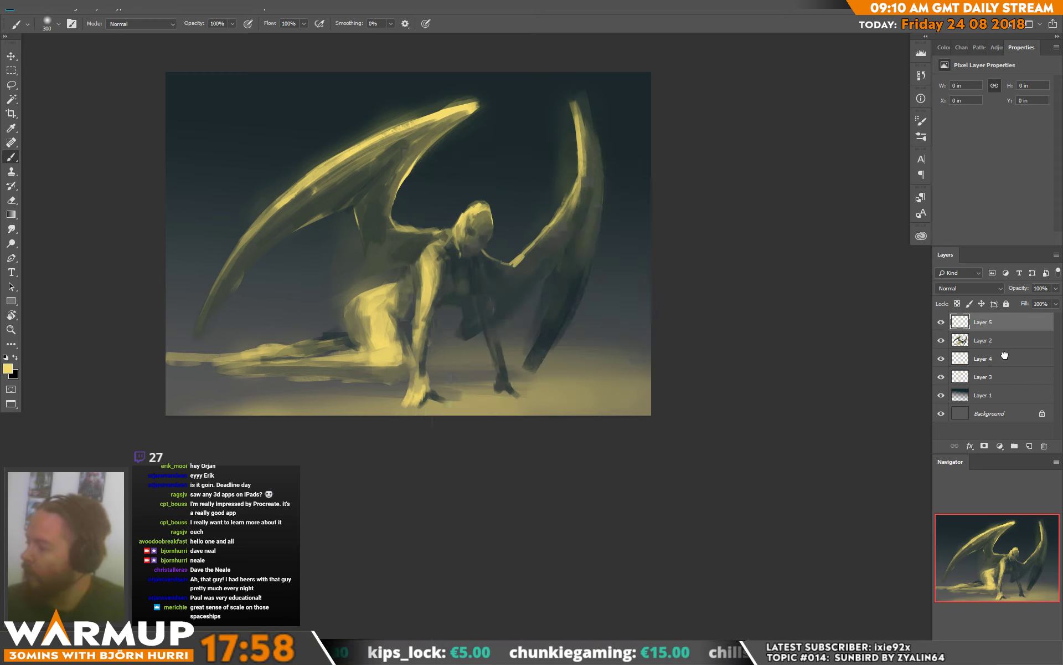
{"action": "left_click", "coordinate": [1005, 357]}
{"action": "left_click", "coordinate": [1028, 446]}
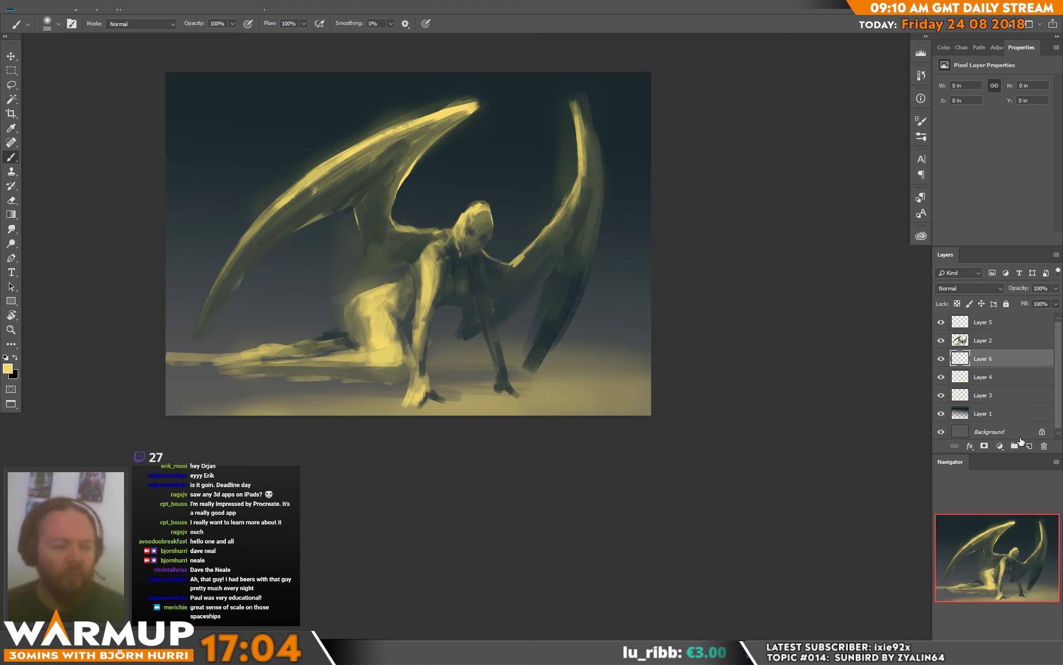
- Add faint yellow glow between the arms, and behind the large wing's membrane with the flat sketcher brush at 146 px
{"action": "mouse_move", "coordinate": [471, 304]}
{"action": "left_mouse_down"}
{"action": "mouse_move", "coordinate": [464, 317]}
{"action": "mouse_move", "coordinate": [468, 307]}
{"action": "left_mouse_up"}
{"action": "right_click", "coordinate": [410, 257]}
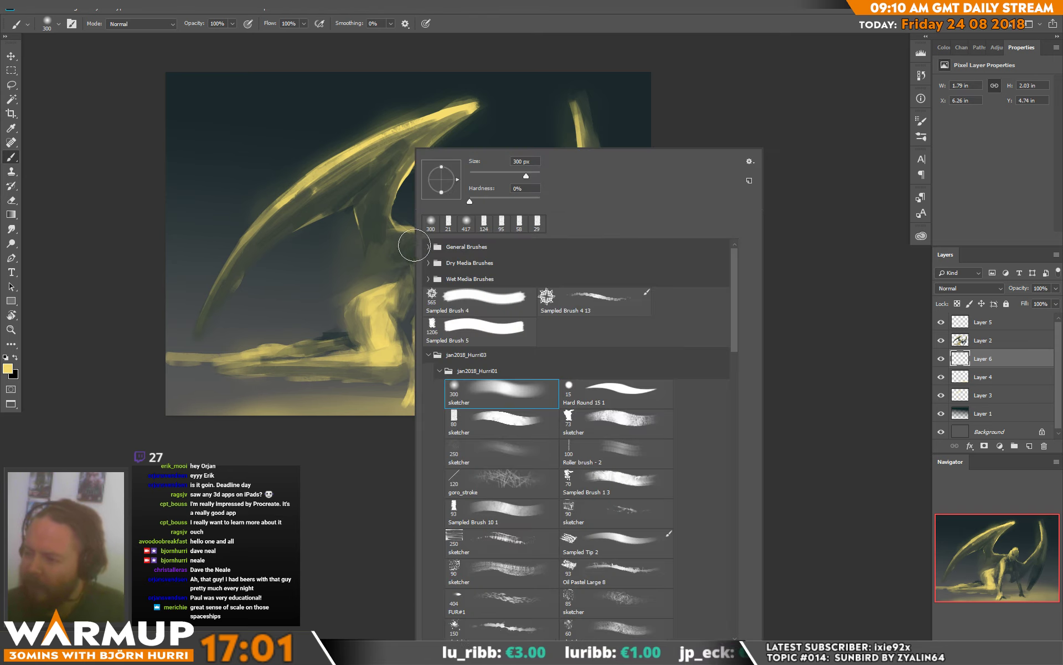
{"action": "left_click", "coordinate": [539, 411]}
{"action": "left_click_drag", "start_coordinate": [500, 176], "coordinate": [510, 176]}
{"action": "left_click", "coordinate": [344, 185]}
{"action": "left_click_drag", "start_coordinate": [357, 219], "coordinate": [359, 204]}
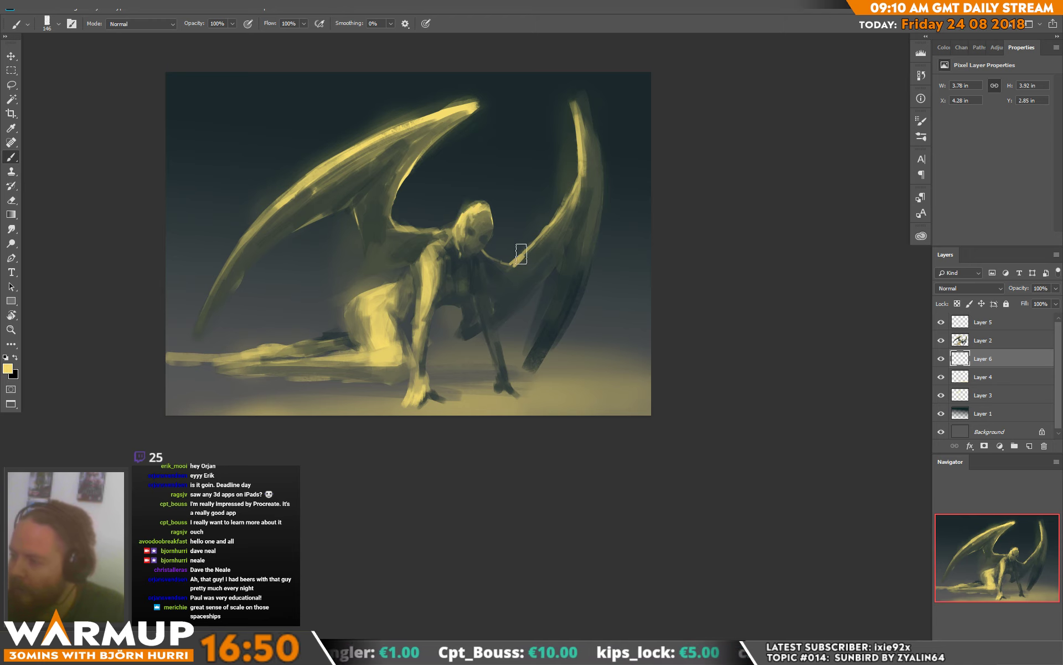
- Brush yellow glow strokes behind the smaller wing's inner edge and the large wing's upper edge
{"action": "left_click_drag", "start_coordinate": [562, 221], "coordinate": [565, 200]}
{"action": "left_click_drag", "start_coordinate": [581, 156], "coordinate": [582, 167]}
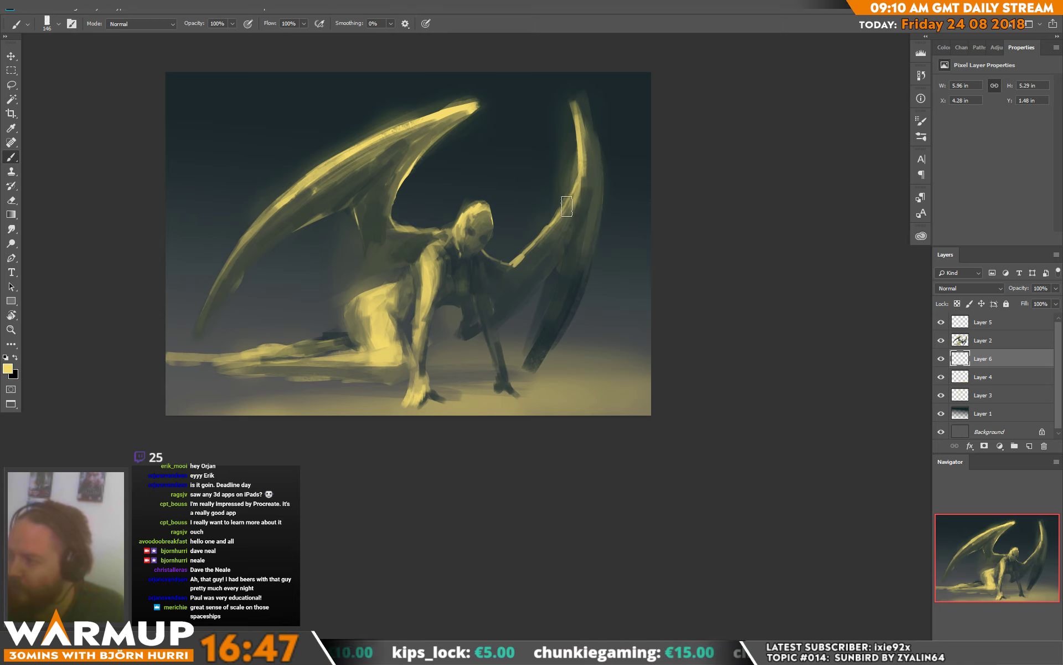
{"action": "left_click_drag", "start_coordinate": [454, 108], "coordinate": [403, 125]}
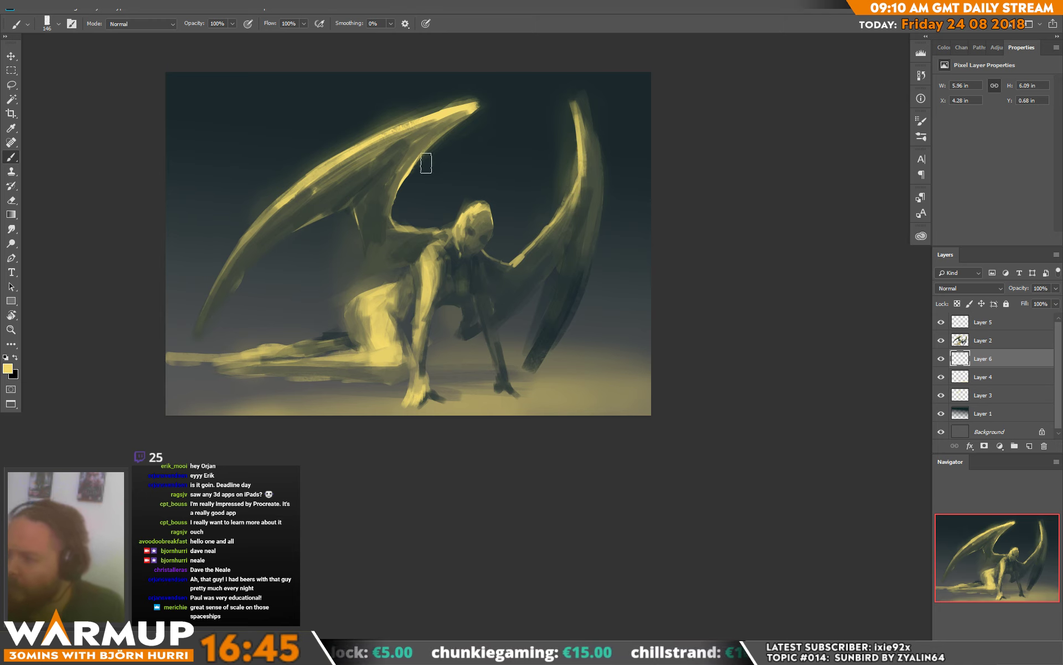
- Paint a broad yellow glow across the sky above the wings with the soft sketcher brush at 2165 px
{"action": "right_click", "coordinate": [431, 139]}
{"action": "left_click", "coordinate": [529, 385]}
{"action": "left_click", "coordinate": [553, 167]}
{"action": "left_click", "coordinate": [340, 80]}
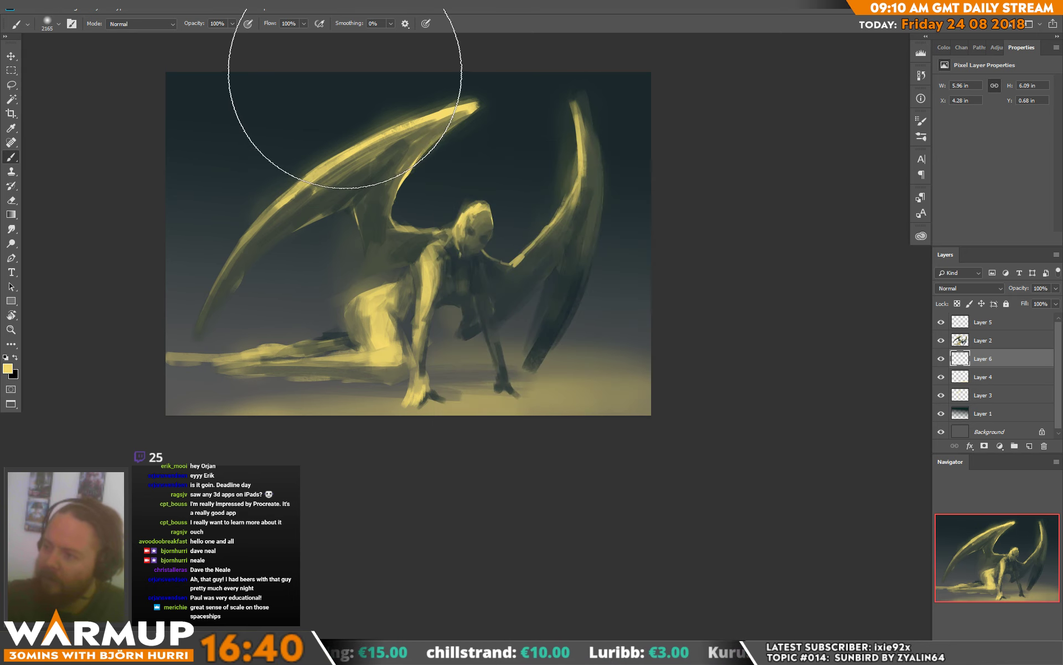
{"action": "mouse_move", "coordinate": [431, 95]}
{"action": "left_mouse_down"}
{"action": "mouse_move", "coordinate": [427, 66]}
{"action": "mouse_move", "coordinate": [321, 66]}
{"action": "mouse_move", "coordinate": [382, 126]}
{"action": "mouse_move", "coordinate": [397, 173]}
{"action": "mouse_move", "coordinate": [333, 130]}
{"action": "mouse_move", "coordinate": [261, 59]}
{"action": "mouse_move", "coordinate": [321, 59]}
{"action": "mouse_move", "coordinate": [413, 150]}
{"action": "left_mouse_up"}
- Paint broad yellow strokes in the sky above the large wing with the flat sketcher brush at 1457 px and 448 px
{"action": "right_click", "coordinate": [413, 151]}
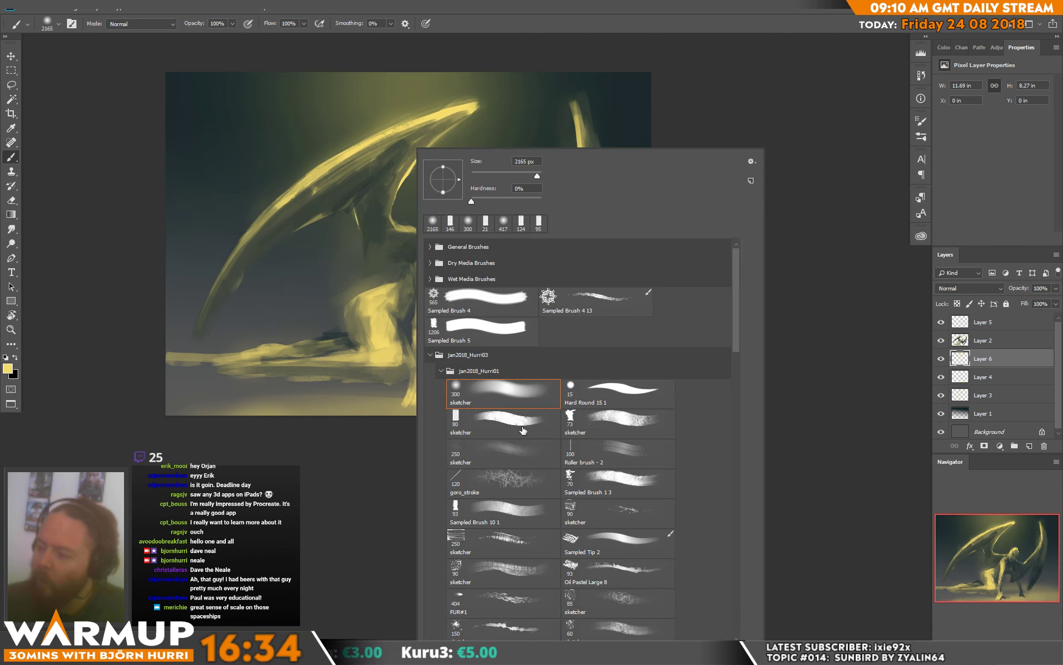
{"action": "left_click", "coordinate": [488, 422]}
{"action": "left_click", "coordinate": [535, 175]}
{"action": "left_click_drag", "start_coordinate": [383, 109], "coordinate": [401, 104]}
{"action": "right_click", "coordinate": [425, 170]}
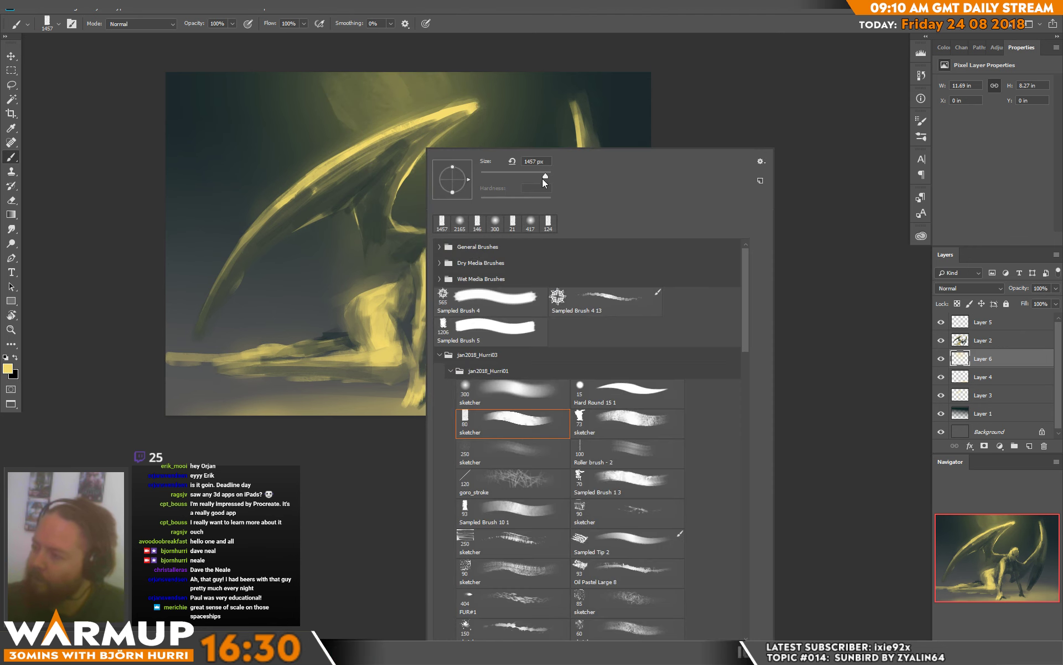
{"action": "left_click", "coordinate": [541, 178]}
{"action": "left_click_drag", "start_coordinate": [313, 121], "coordinate": [354, 178]}
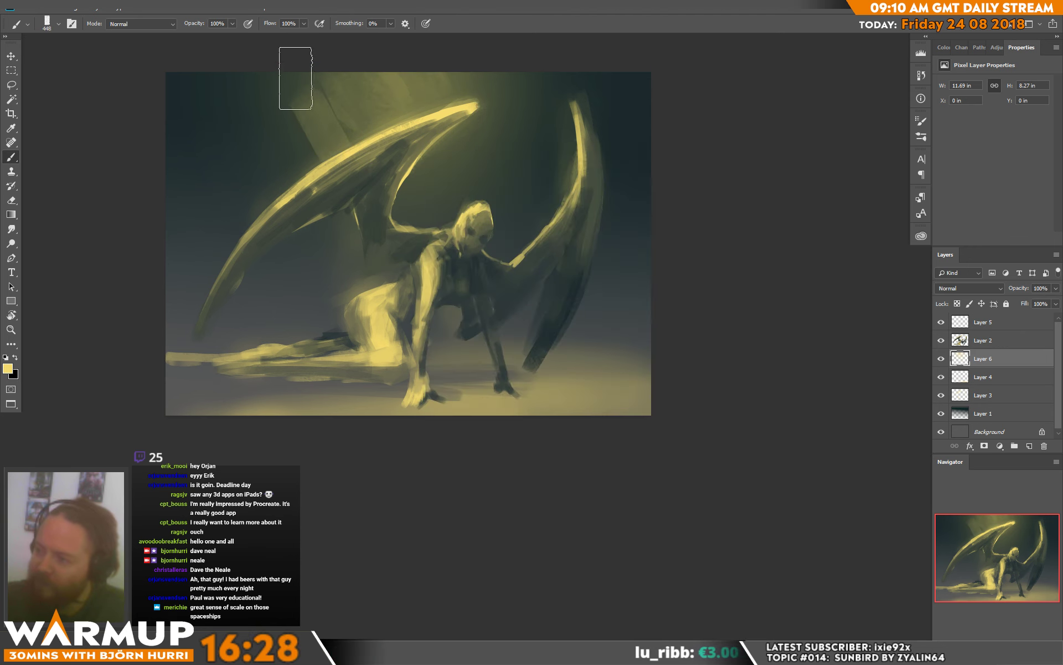
- Blend sampled dark and olive tones into slanted light rays above the large wing and above the head
{"action": "left_click", "coordinate": [284, 91], "text": "alt"}
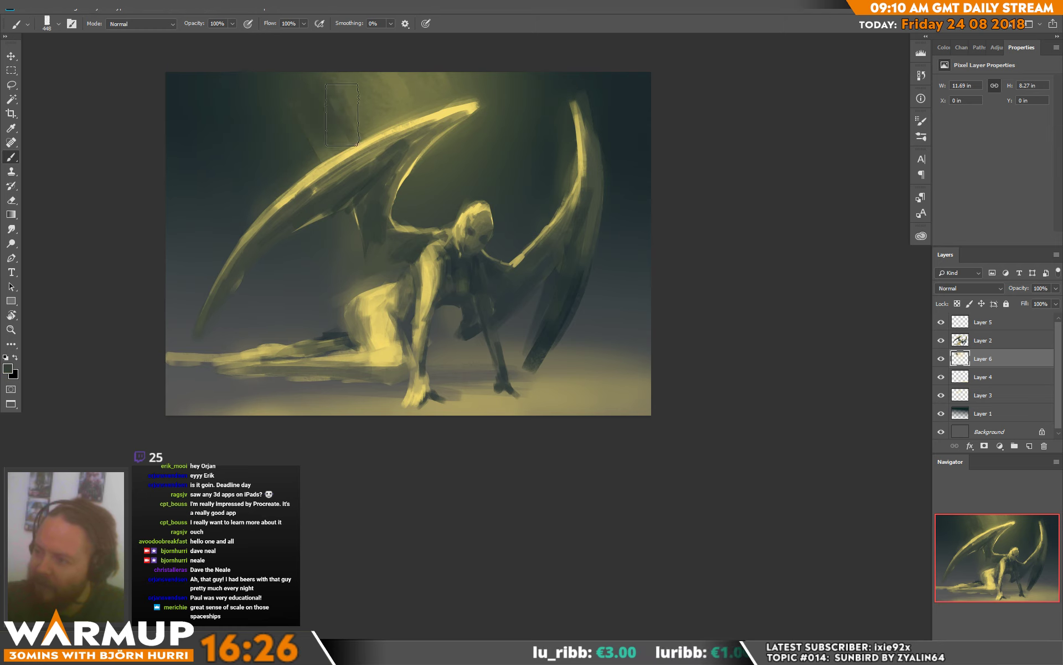
{"action": "left_click", "coordinate": [403, 126], "text": "alt"}
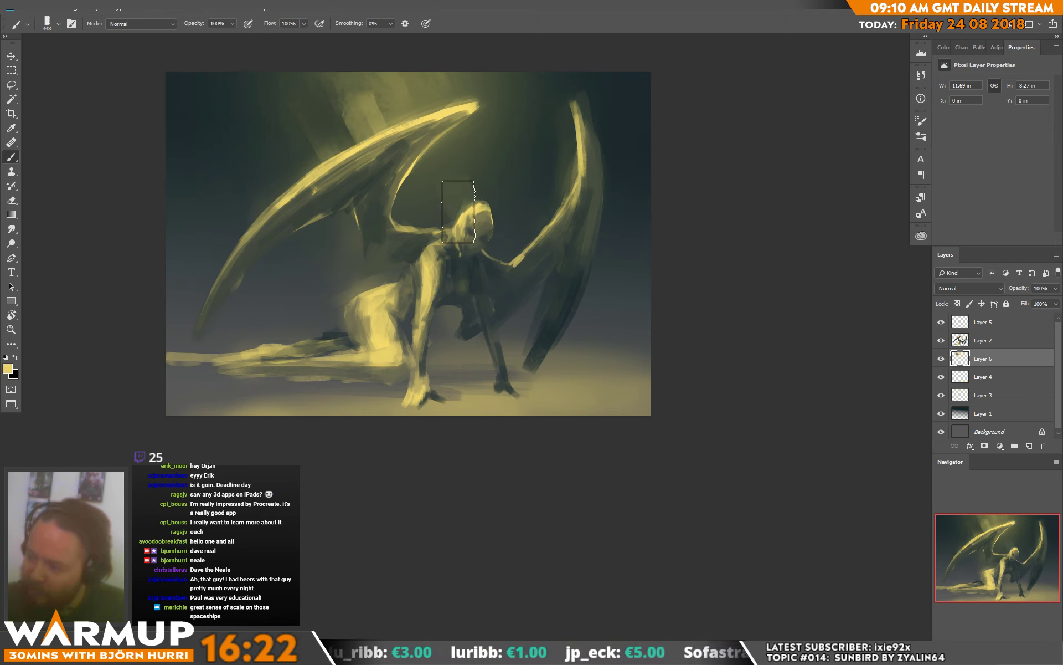
{"action": "left_click", "coordinate": [470, 159], "text": "alt"}
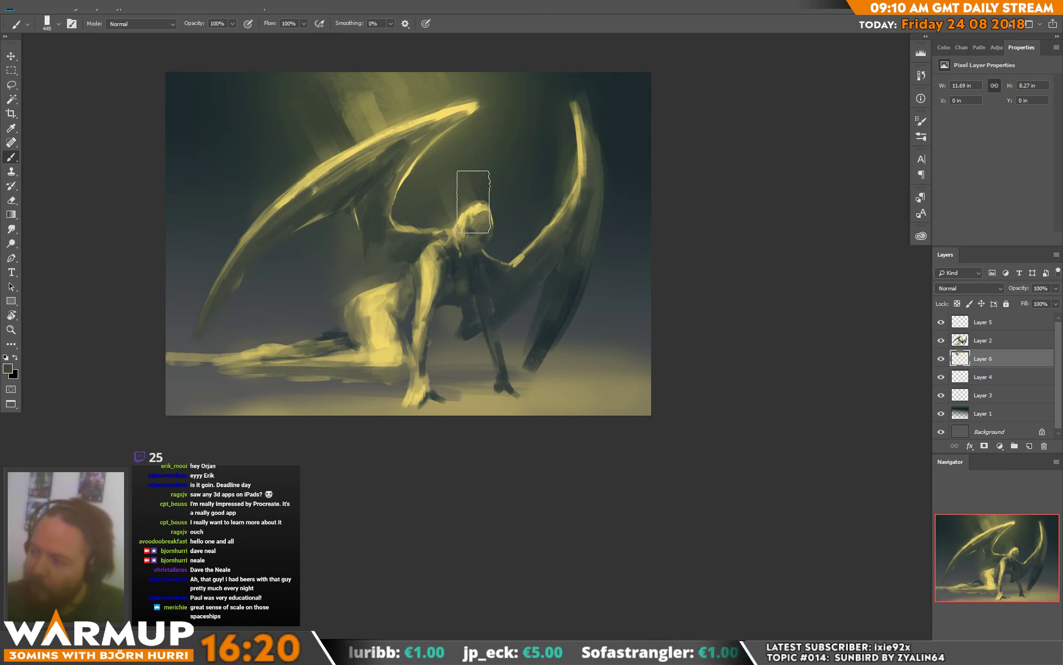
{"action": "left_click", "coordinate": [384, 90], "text": "alt"}
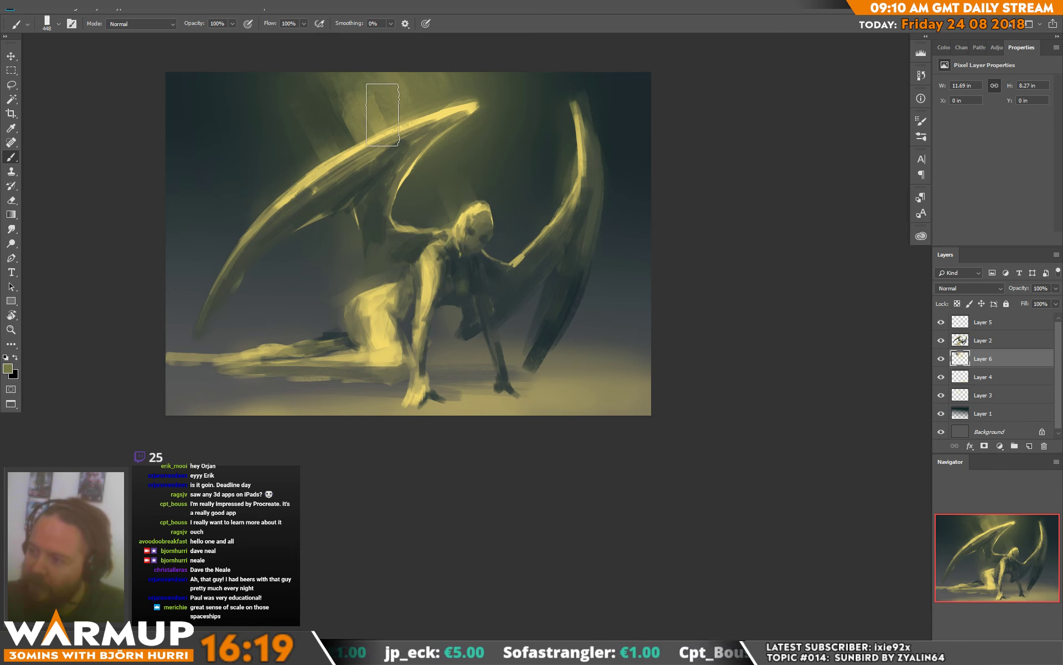
{"action": "left_click", "coordinate": [334, 104], "text": "alt"}
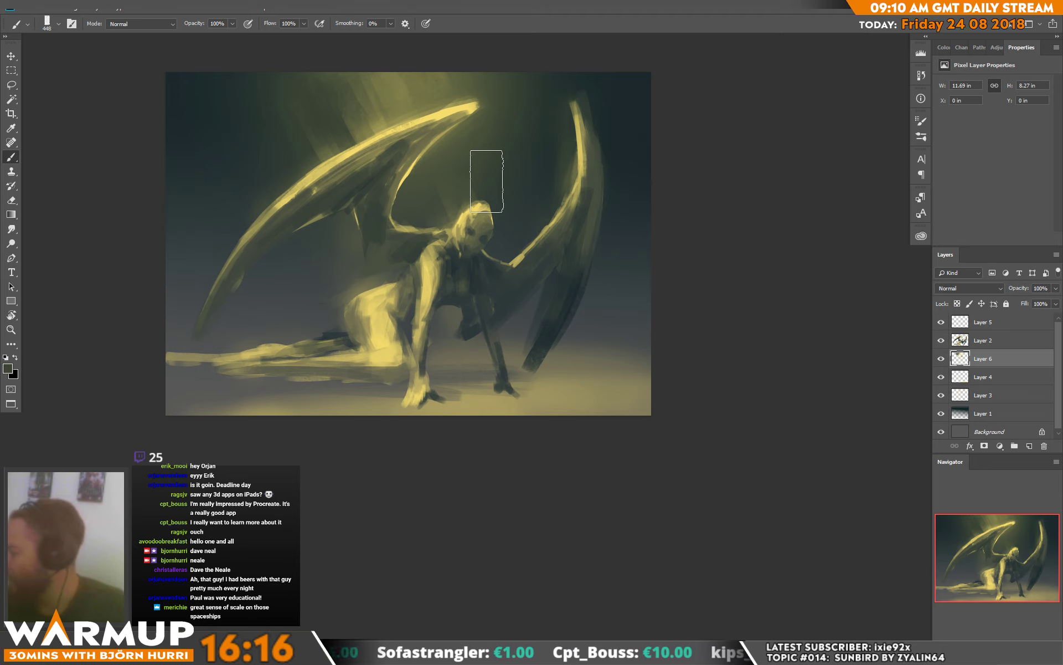
- Brush a faint glow behind the figure's head using yellow sampled from the figure
{"action": "left_click", "coordinate": [475, 214], "text": "alt"}
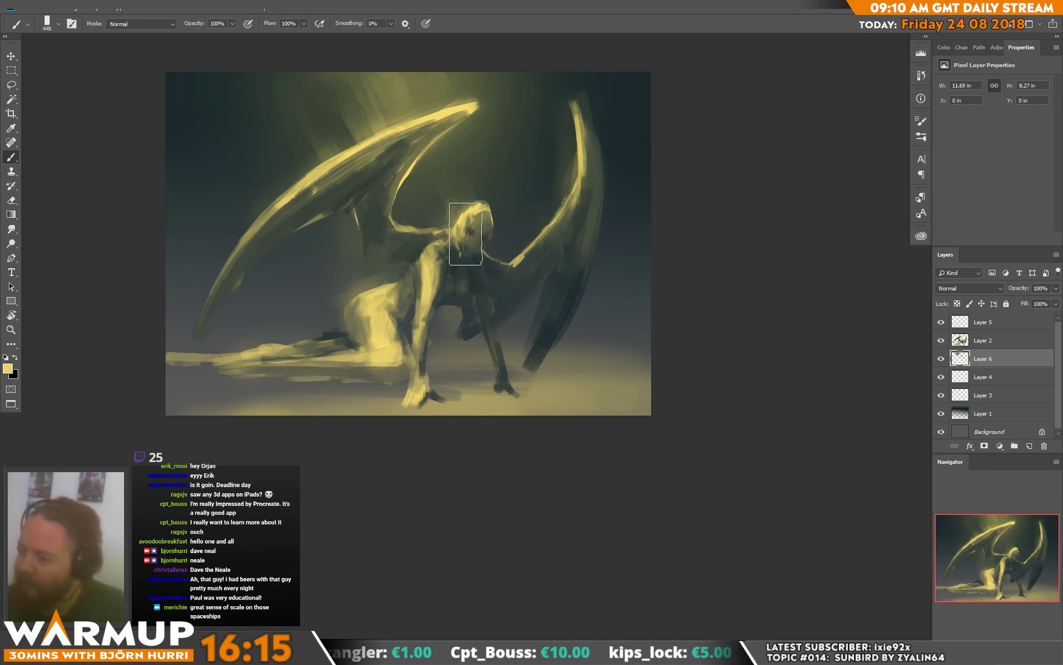
{"action": "left_click", "coordinate": [443, 206], "text": "alt"}
{"action": "left_click", "coordinate": [462, 219], "text": "alt"}
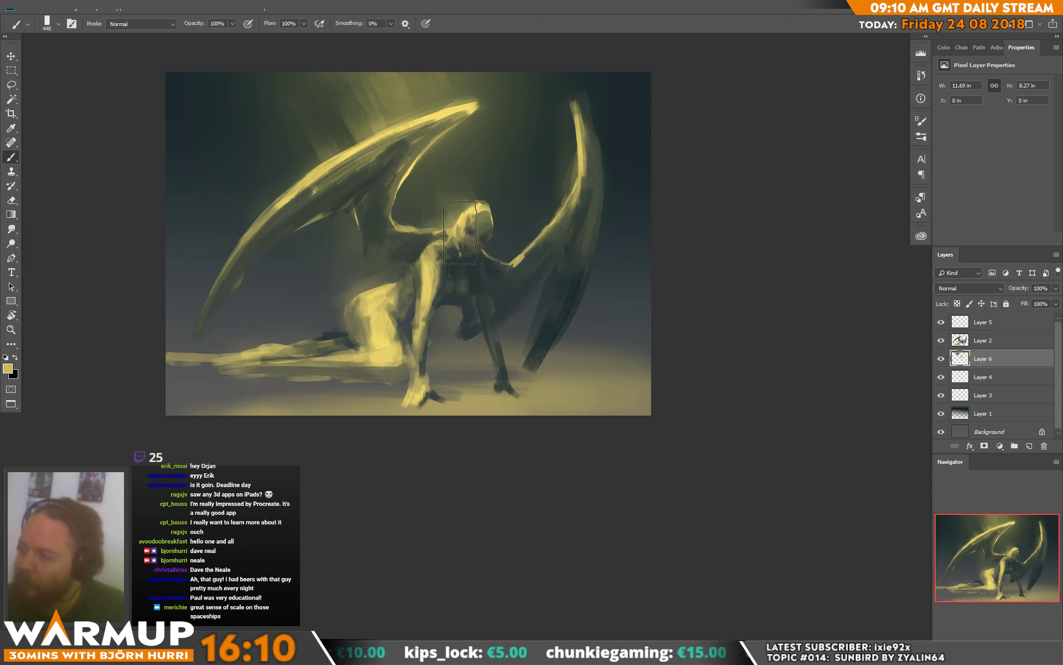
{"action": "left_click", "coordinate": [451, 197], "text": "alt"}
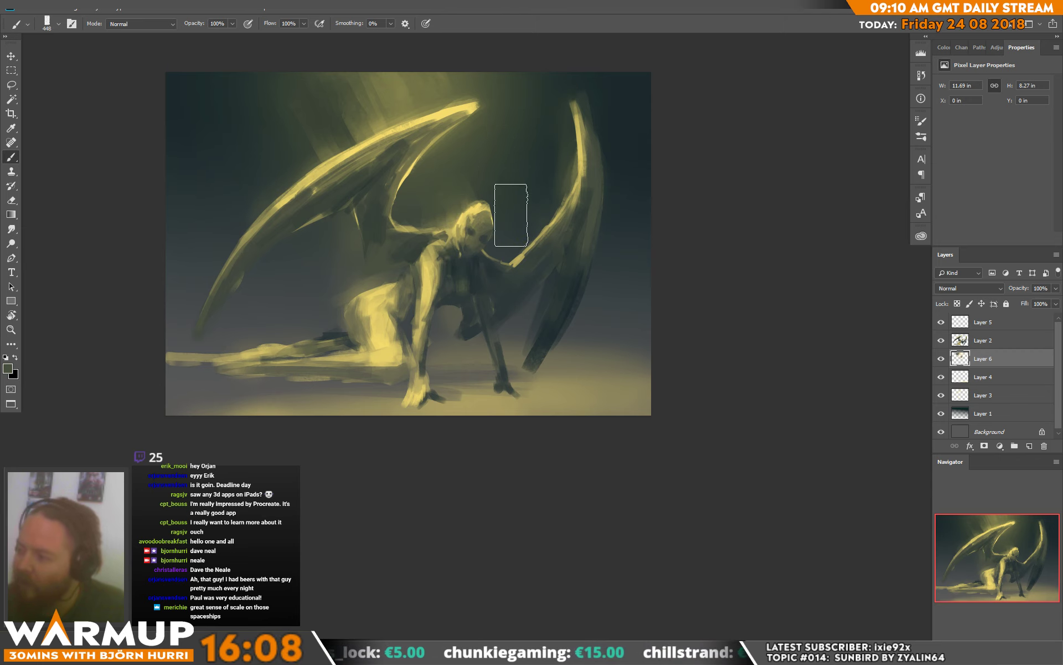
- Blend sampled olive and dark tones into the background along the smaller wing's inner edge
{"action": "left_click", "coordinate": [524, 249], "text": "alt"}
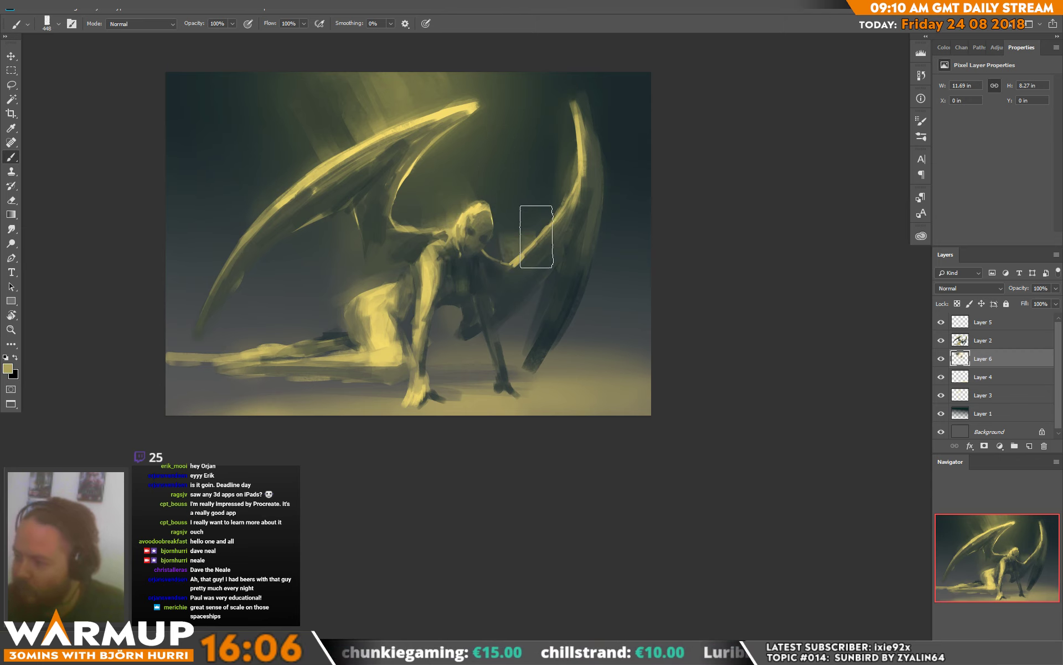
{"action": "left_click", "coordinate": [507, 217], "text": "alt"}
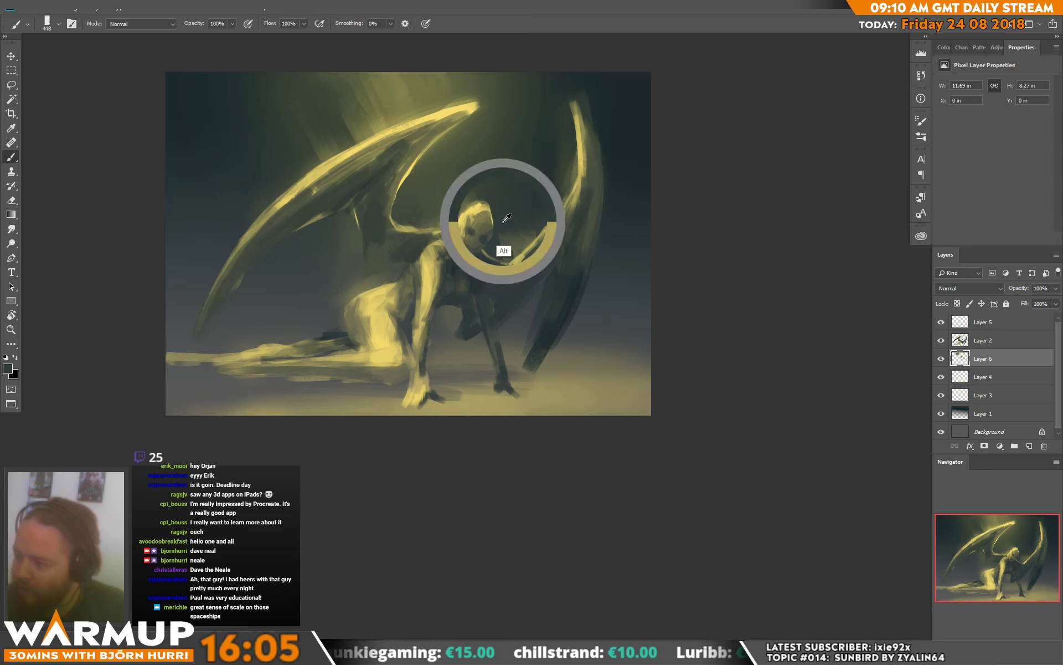
{"action": "left_click", "coordinate": [572, 186], "text": "alt"}
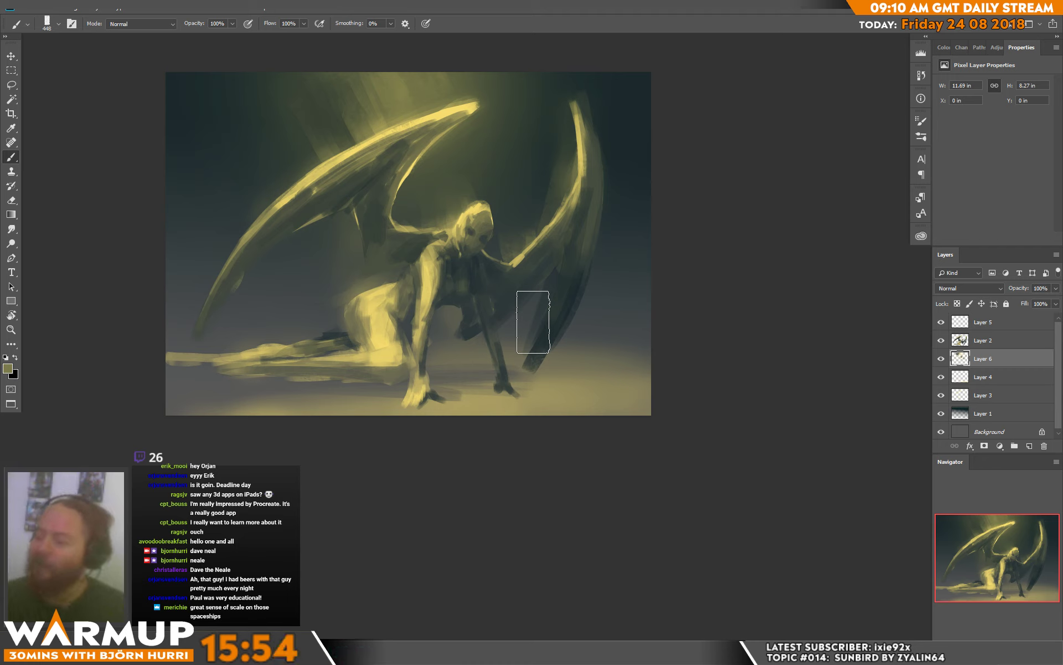
{"action": "left_click", "coordinate": [538, 209], "text": "alt"}
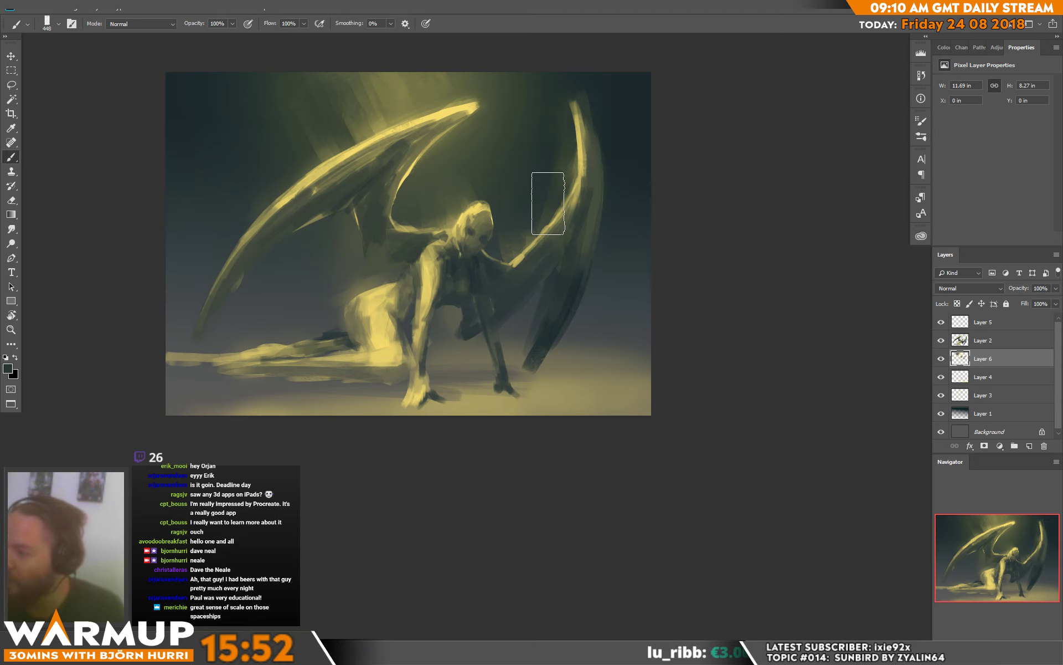
{"action": "left_click", "coordinate": [573, 213], "text": "alt"}
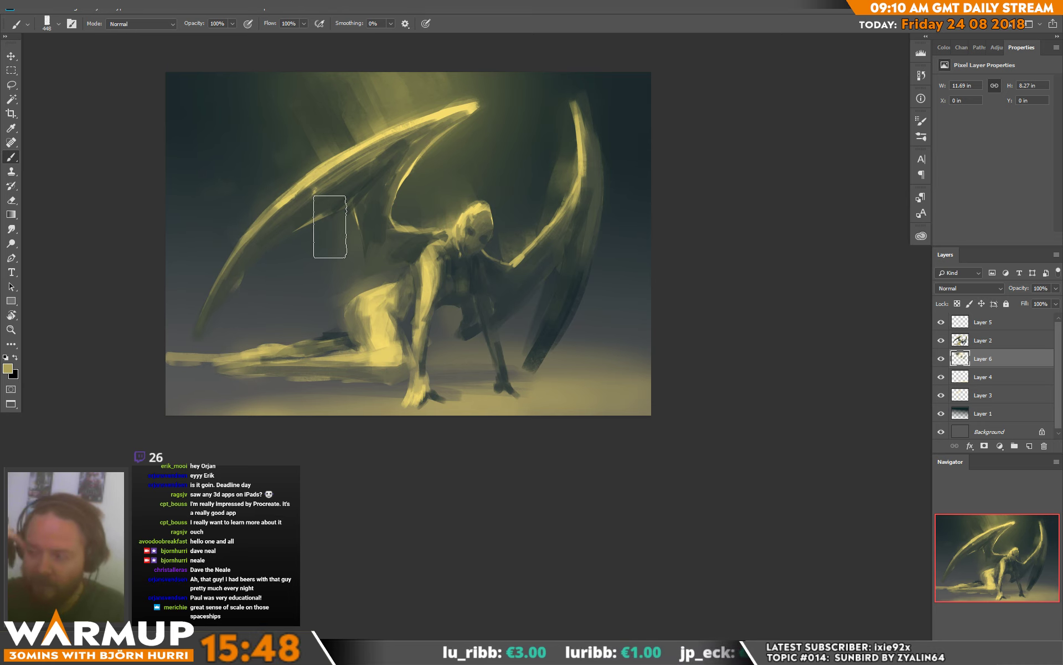
{"action": "left_click", "coordinate": [368, 139], "text": "alt"}
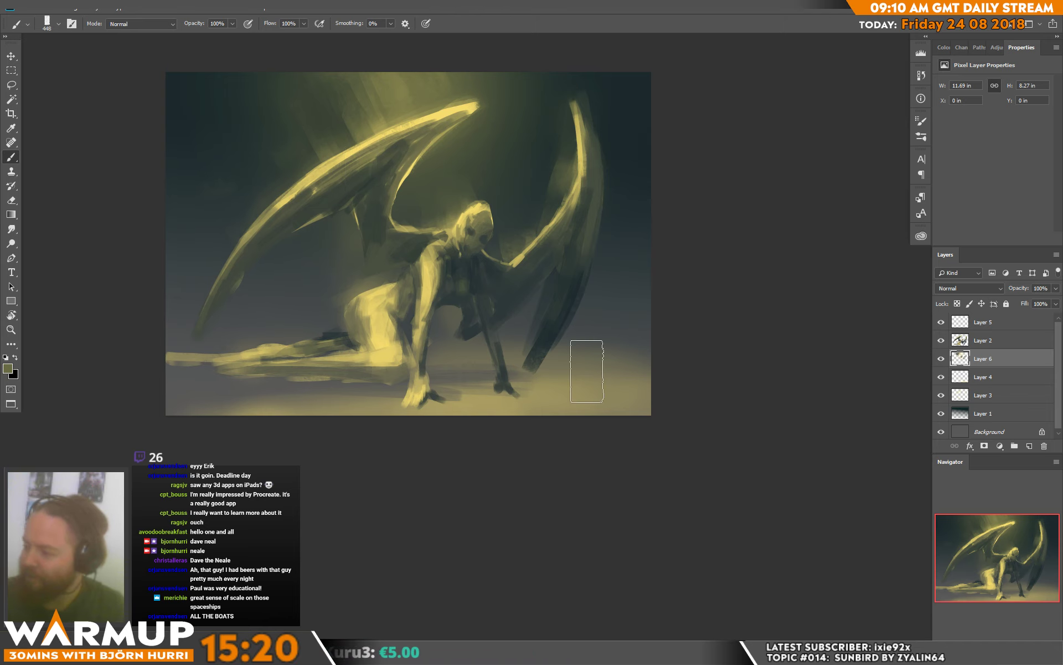
- Add a new layer above Layer 5 and veil the smaller wing's lower membrane with muted haze strokes
{"action": "left_click", "coordinate": [991, 327]}
{"action": "left_click", "coordinate": [1030, 448]}
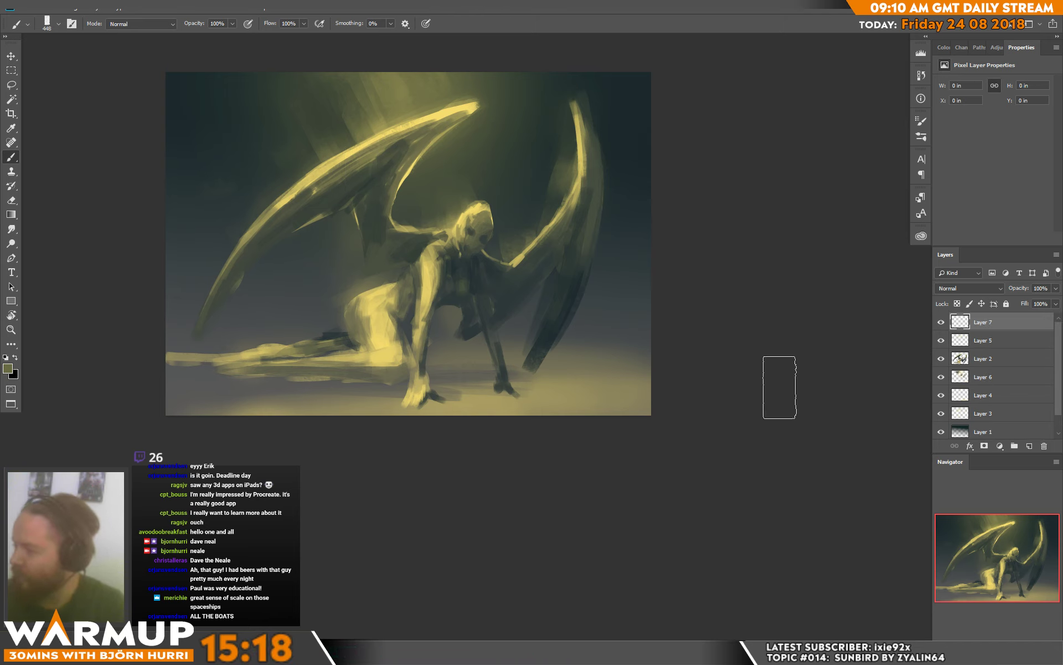
{"action": "left_click", "coordinate": [513, 311]}
{"action": "mouse_move", "coordinate": [513, 310]}
{"action": "left_mouse_down"}
{"action": "mouse_move", "coordinate": [522, 283]}
{"action": "mouse_move", "coordinate": [558, 380]}
{"action": "mouse_move", "coordinate": [554, 280]}
{"action": "mouse_move", "coordinate": [580, 370]}
{"action": "mouse_move", "coordinate": [533, 373]}
{"action": "mouse_move", "coordinate": [568, 365]}
{"action": "mouse_move", "coordinate": [583, 308]}
{"action": "mouse_move", "coordinate": [465, 333]}
{"action": "mouse_move", "coordinate": [463, 297]}
{"action": "mouse_move", "coordinate": [488, 401]}
{"action": "left_mouse_up"}
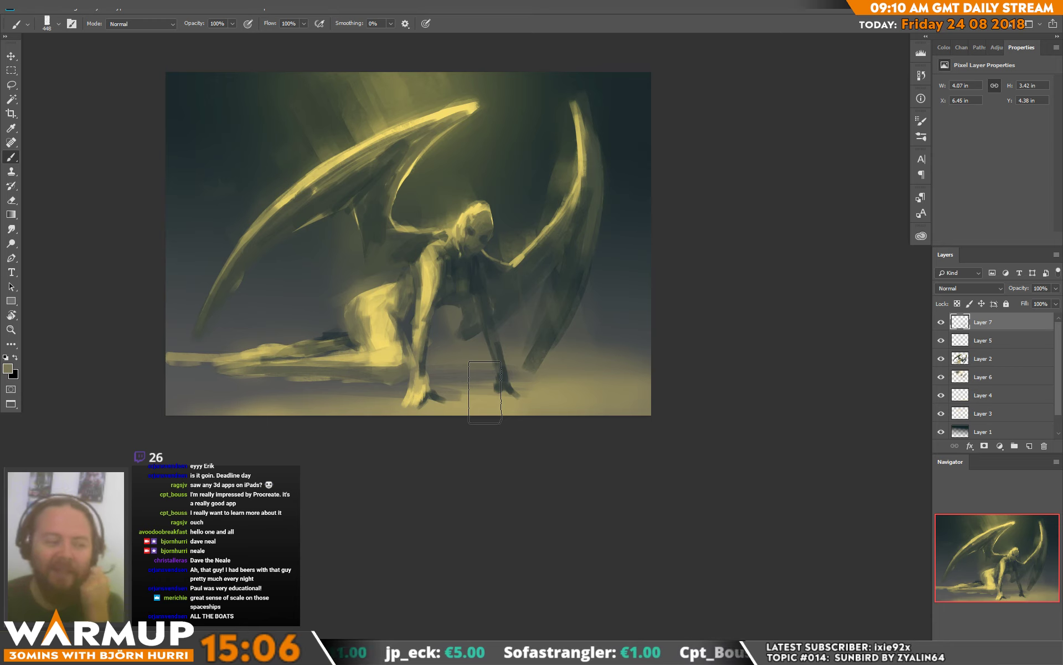
{"action": "mouse_move", "coordinate": [484, 392]}
{"action": "left_mouse_down"}
{"action": "mouse_move", "coordinate": [553, 396]}
{"action": "mouse_move", "coordinate": [535, 350]}
{"action": "mouse_move", "coordinate": [567, 303]}
{"action": "mouse_move", "coordinate": [598, 319]}
{"action": "left_mouse_up"}
{"action": "left_click", "coordinate": [560, 311], "text": "alt"}
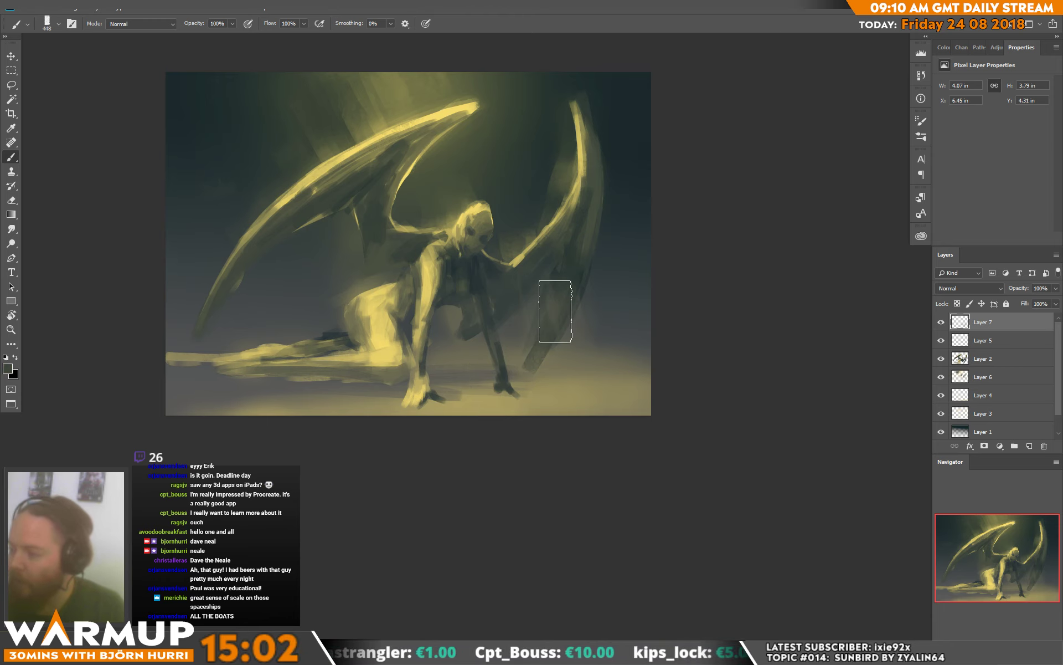
{"action": "left_click_drag", "start_coordinate": [554, 284], "coordinate": [532, 327]}
- Soften the shadows between the arms and beside the smaller wing's lower tip with sampled haze tones
{"action": "left_click", "coordinate": [444, 322], "text": "alt"}
{"action": "mouse_move", "coordinate": [445, 339]}
{"action": "left_mouse_down"}
{"action": "mouse_move", "coordinate": [457, 361]}
{"action": "mouse_move", "coordinate": [468, 359]}
{"action": "left_mouse_up"}
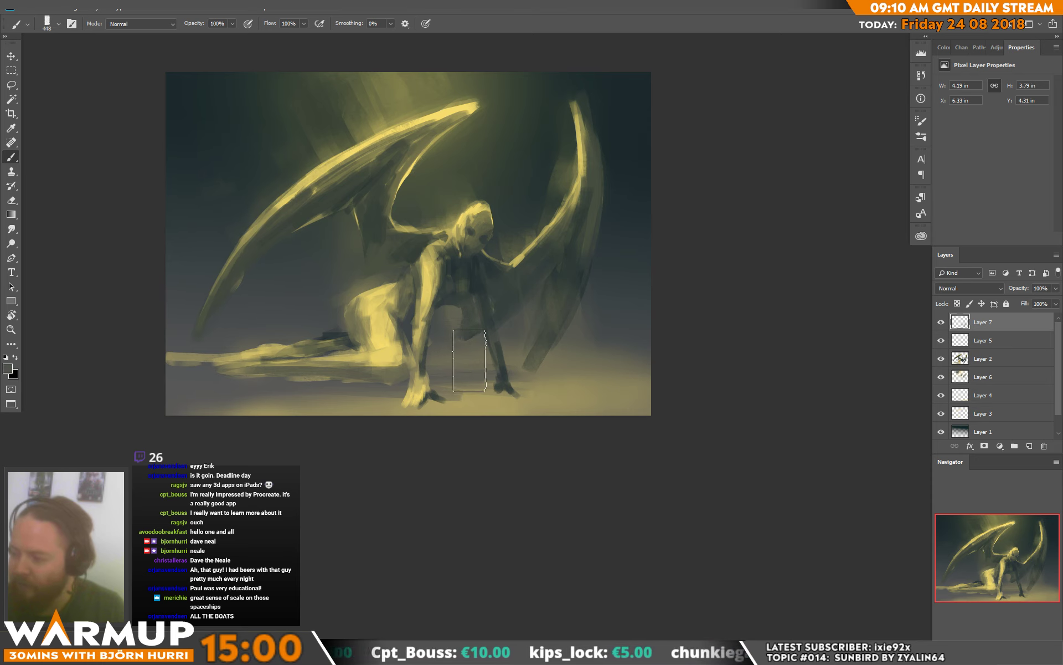
{"action": "left_click", "coordinate": [475, 290], "text": "alt"}
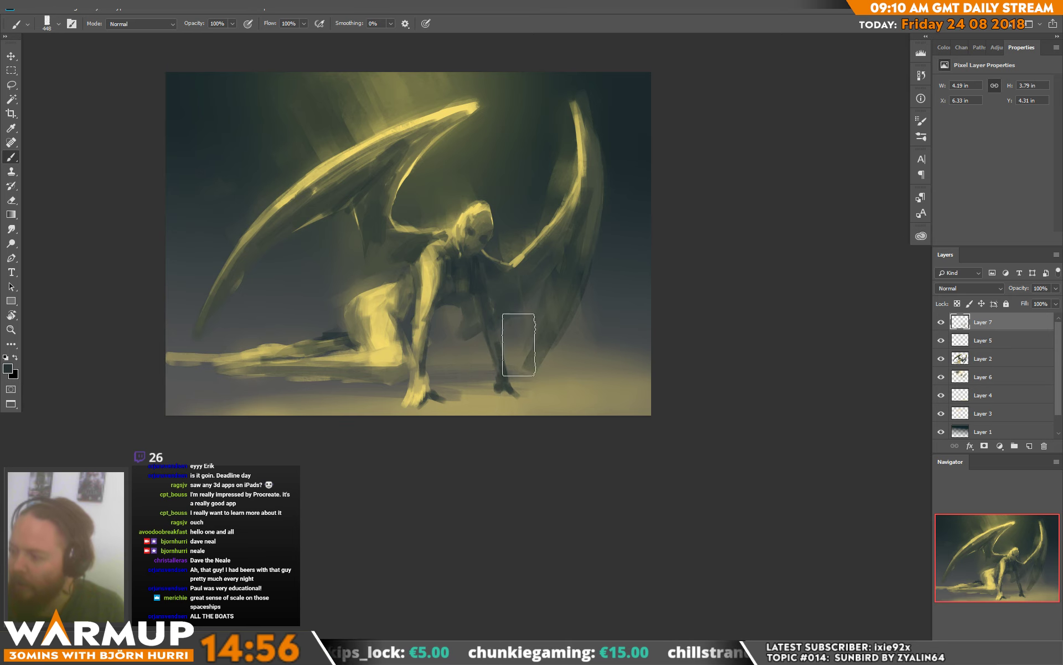
{"action": "left_click", "coordinate": [535, 387], "text": "alt"}
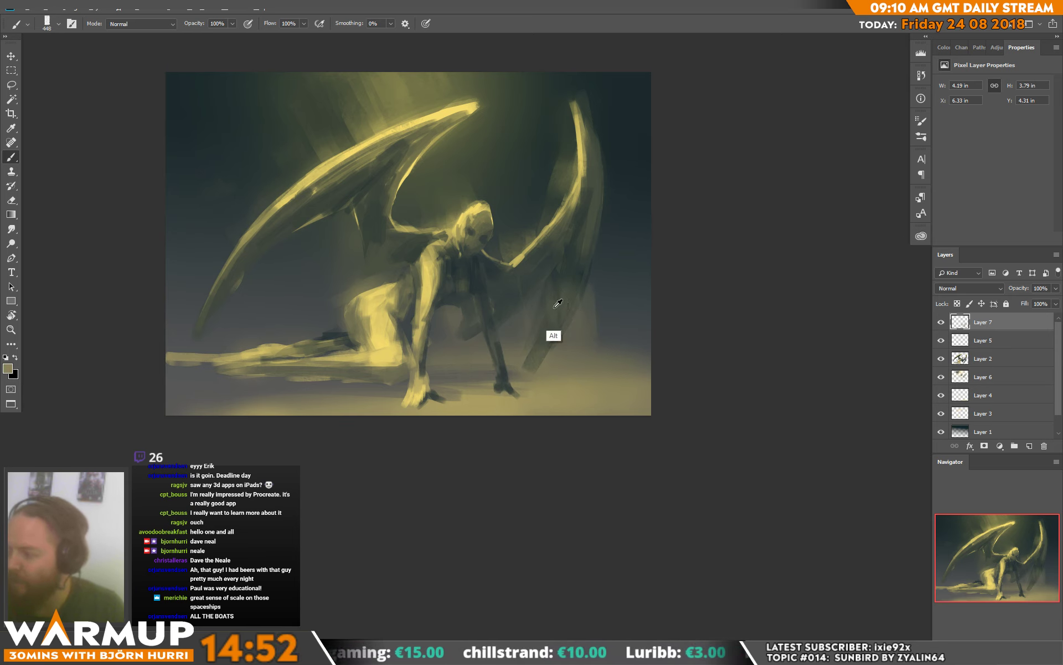
- Brush hazy strokes over the smaller wing's lower half and up its outer side from the ground
{"action": "left_click", "coordinate": [551, 333], "text": "alt"}
{"action": "left_click", "coordinate": [597, 339], "text": "alt"}
{"action": "mouse_move", "coordinate": [595, 327]}
{"action": "left_mouse_down"}
{"action": "mouse_move", "coordinate": [574, 285]}
{"action": "mouse_move", "coordinate": [597, 269]}
{"action": "left_mouse_up"}
{"action": "left_click", "coordinate": [605, 406], "text": "alt"}
{"action": "left_click_drag", "start_coordinate": [615, 358], "coordinate": [600, 277]}
{"action": "left_click", "coordinate": [624, 301], "text": "alt"}
{"action": "left_click_drag", "start_coordinate": [633, 327], "coordinate": [612, 276]}
- Smooth the large wing's membrane with broad dark green strokes running toward its lower tip
{"action": "left_click", "coordinate": [371, 217], "text": "alt"}
{"action": "left_click_drag", "start_coordinate": [365, 194], "coordinate": [297, 220]}
{"action": "mouse_move", "coordinate": [389, 174]}
{"action": "left_mouse_down"}
{"action": "mouse_move", "coordinate": [270, 241]}
{"action": "mouse_move", "coordinate": [230, 294]}
{"action": "left_mouse_up"}
{"action": "left_click", "coordinate": [350, 210], "text": "alt"}
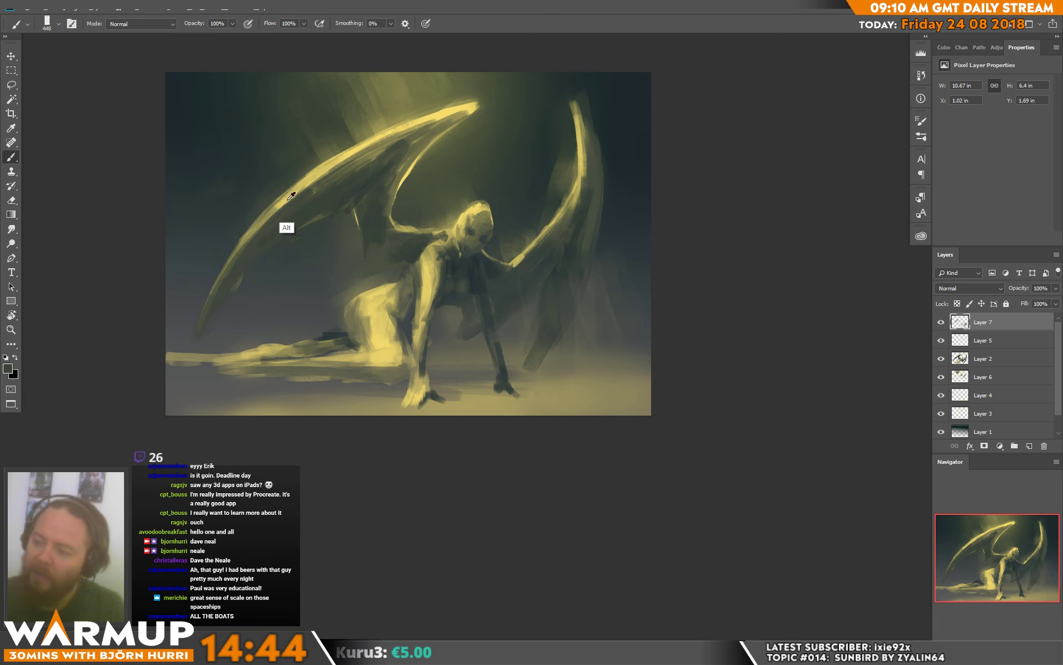
- Fade the large wing's lower tip into the background with sampled dark strokes above the legs
{"action": "left_click", "coordinate": [261, 192], "text": "alt"}
{"action": "left_click_drag", "start_coordinate": [228, 218], "coordinate": [190, 323]}
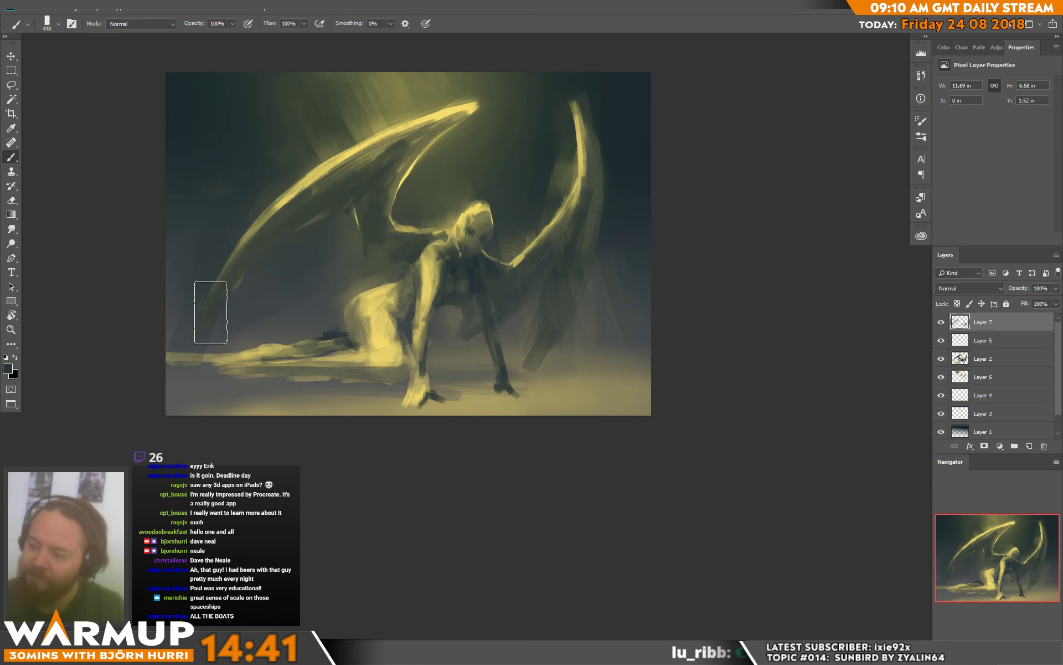
{"action": "left_click", "coordinate": [314, 314], "text": "alt"}
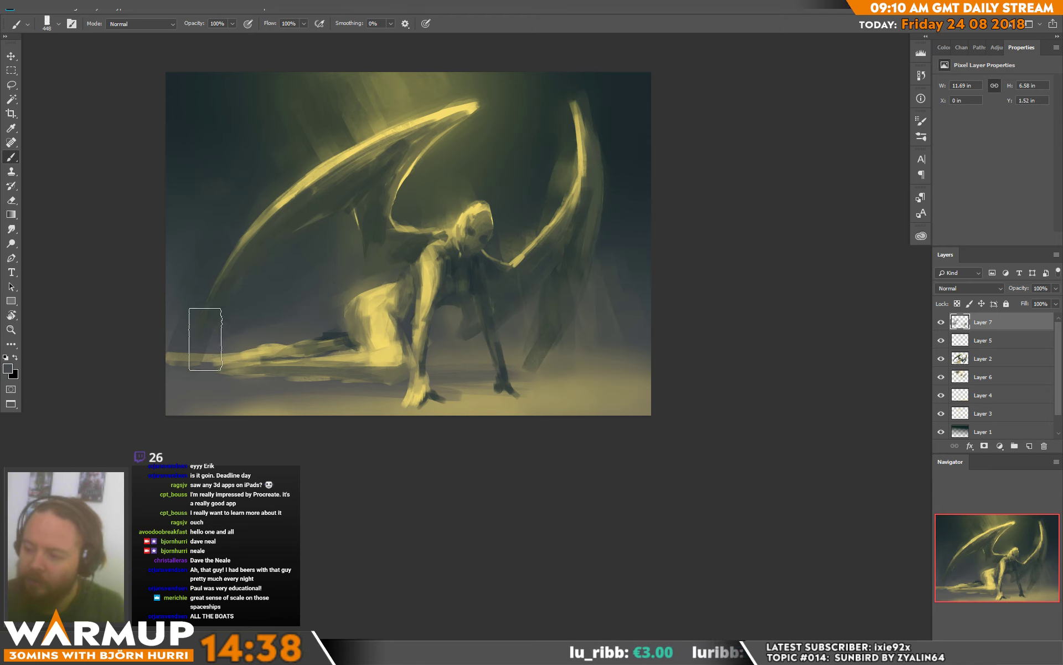
{"action": "left_click_drag", "start_coordinate": [236, 329], "coordinate": [289, 312]}
{"action": "left_click", "coordinate": [331, 291], "text": "alt"}
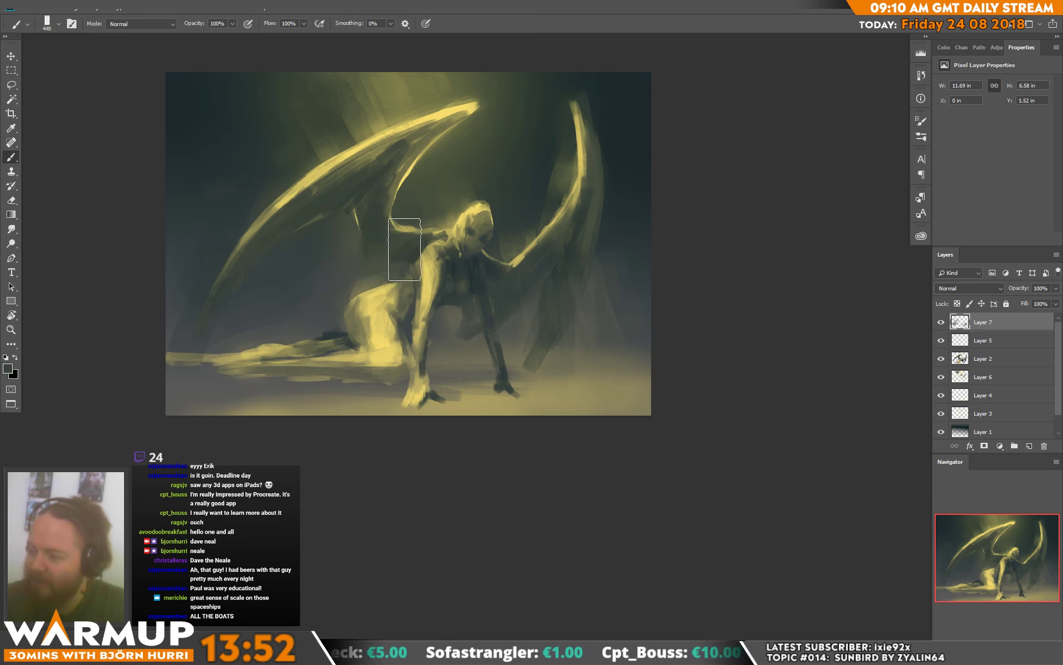
- Refine the large wing's inner rim and membrane with sampled dark and yellow tones using the flat sketcher brush at 64 px
{"action": "right_click", "coordinate": [424, 251]}
{"action": "left_click_drag", "start_coordinate": [516, 175], "coordinate": [514, 176]}
{"action": "left_click", "coordinate": [391, 263]}
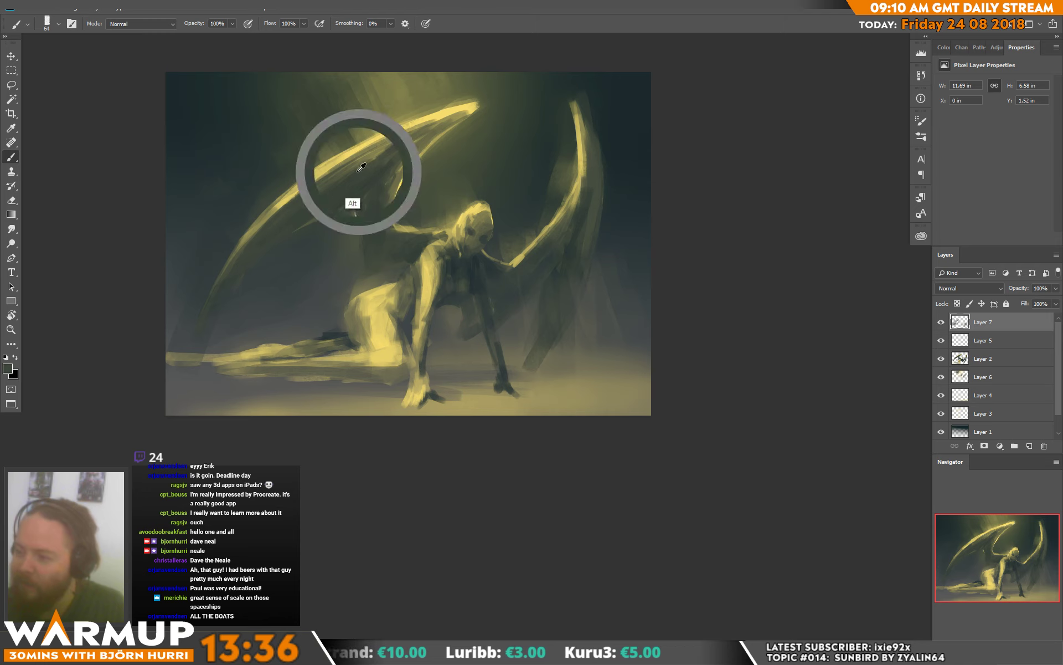
{"action": "mouse_move", "coordinate": [433, 126]}
{"action": "left_mouse_down"}
{"action": "mouse_move", "coordinate": [415, 161]}
{"action": "mouse_move", "coordinate": [440, 132]}
{"action": "mouse_move", "coordinate": [407, 169]}
{"action": "left_mouse_up"}
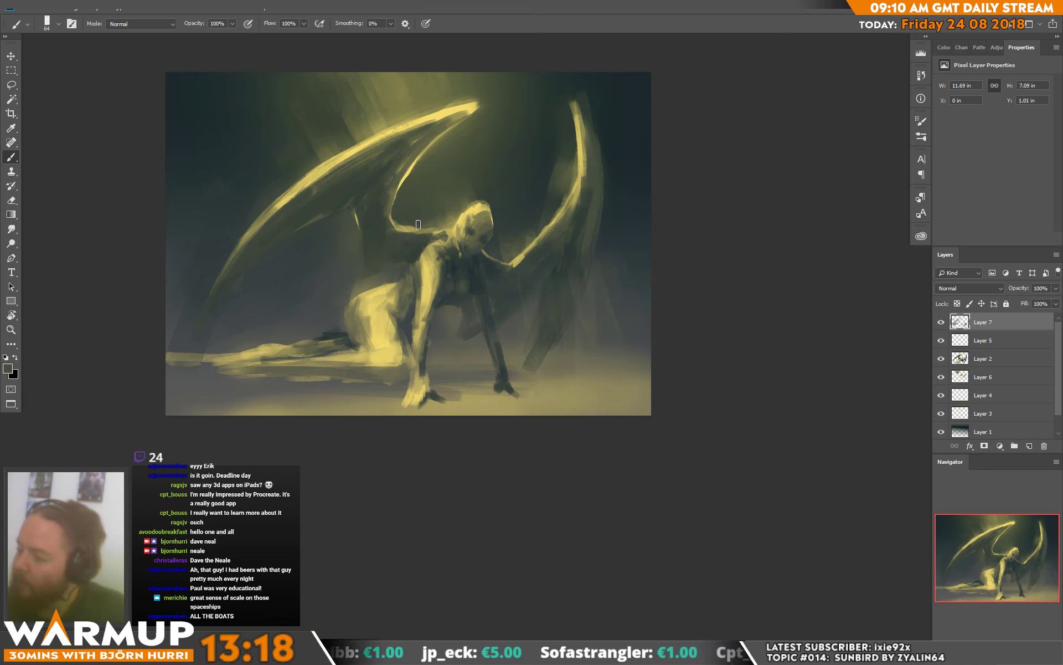
{"action": "left_click", "coordinate": [435, 230], "text": "alt"}
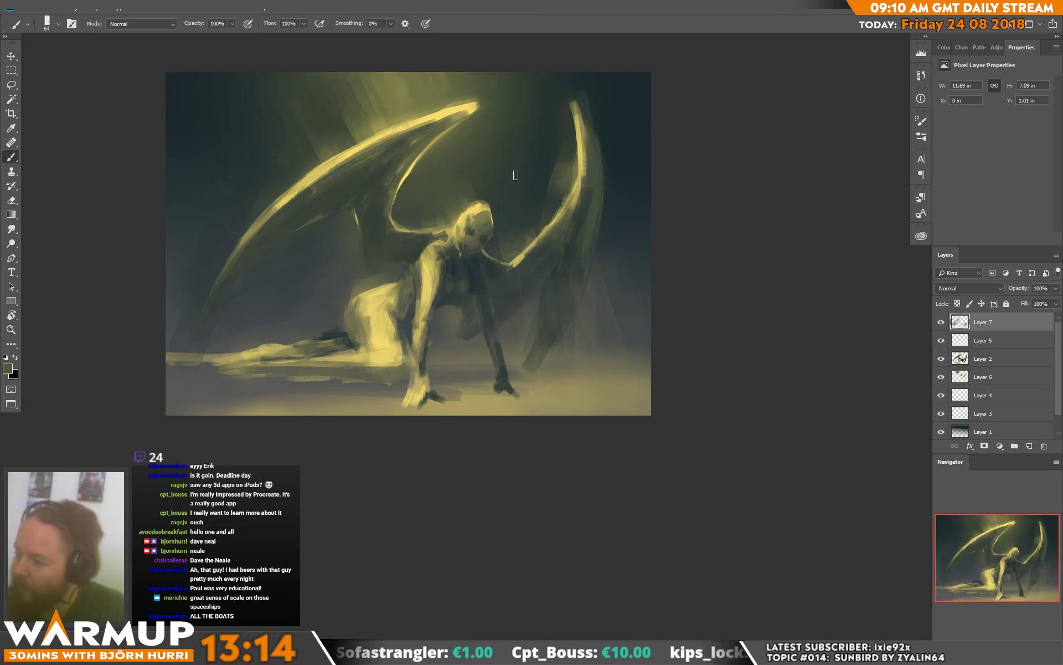
{"action": "left_click", "coordinate": [465, 212], "text": "alt"}
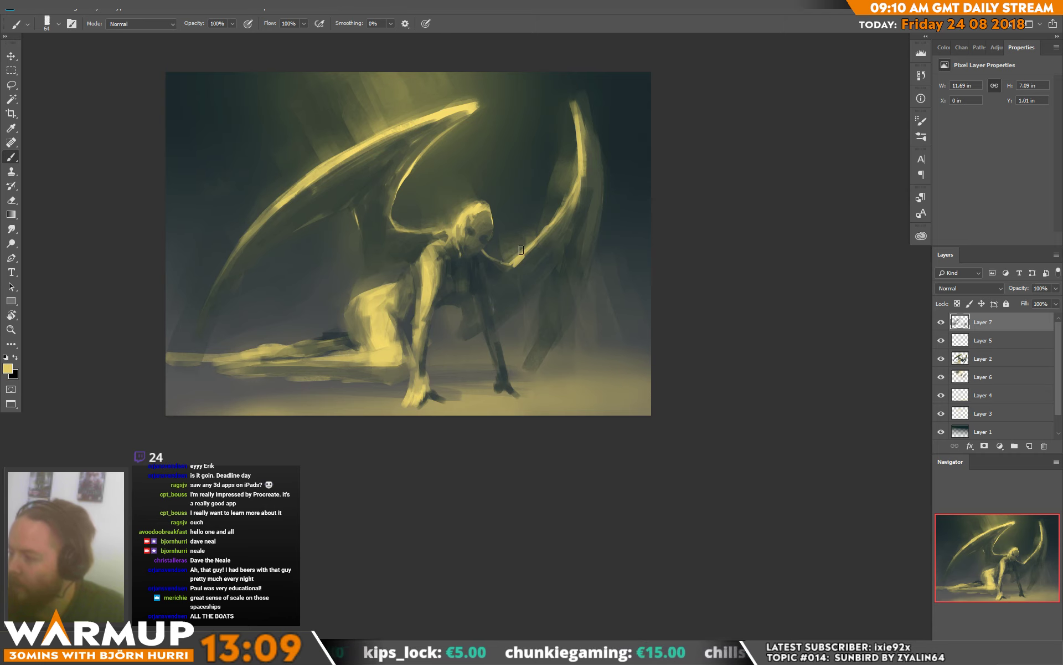
{"action": "left_click", "coordinate": [388, 188], "text": "alt"}
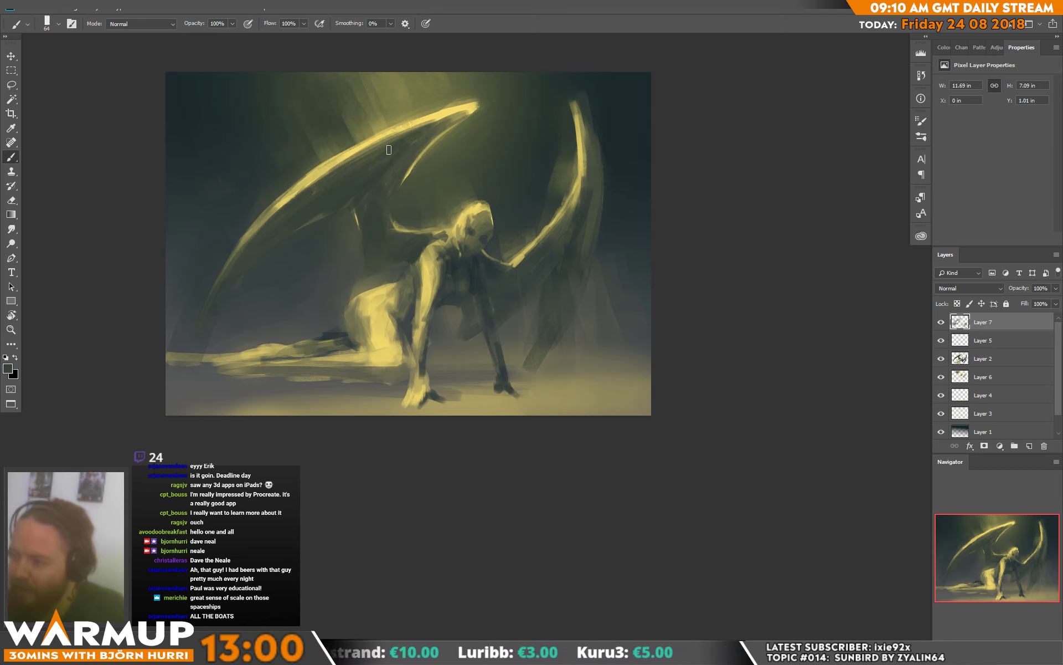
{"action": "left_click", "coordinate": [302, 210], "text": "alt"}
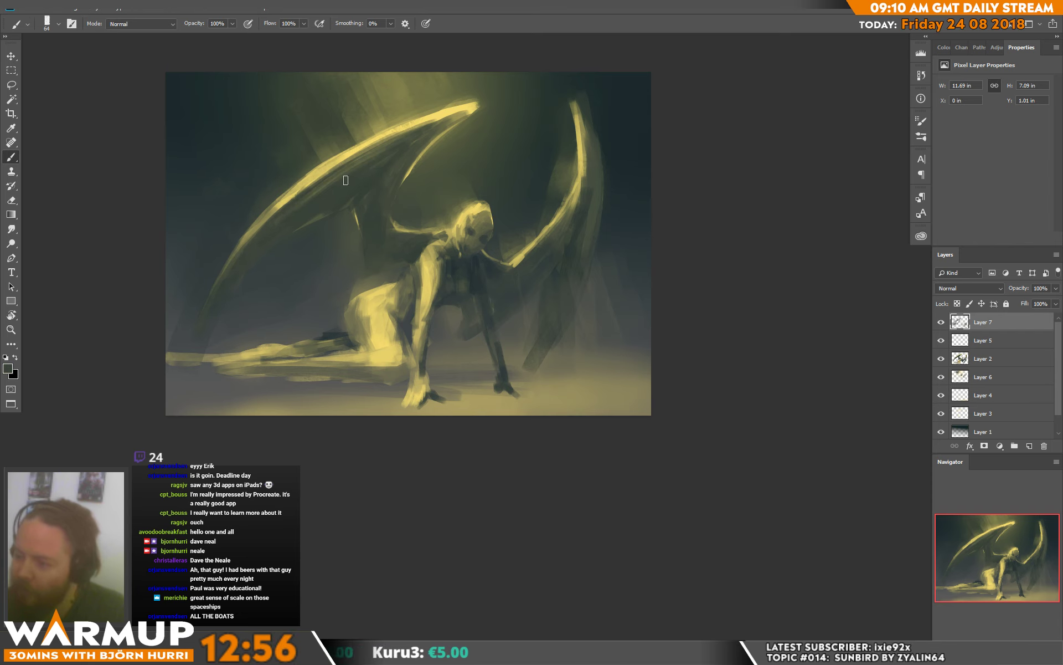
- Choose the textured Sampled Brush 1 3 and set its size to 127 px
{"action": "right_click", "coordinate": [405, 290]}
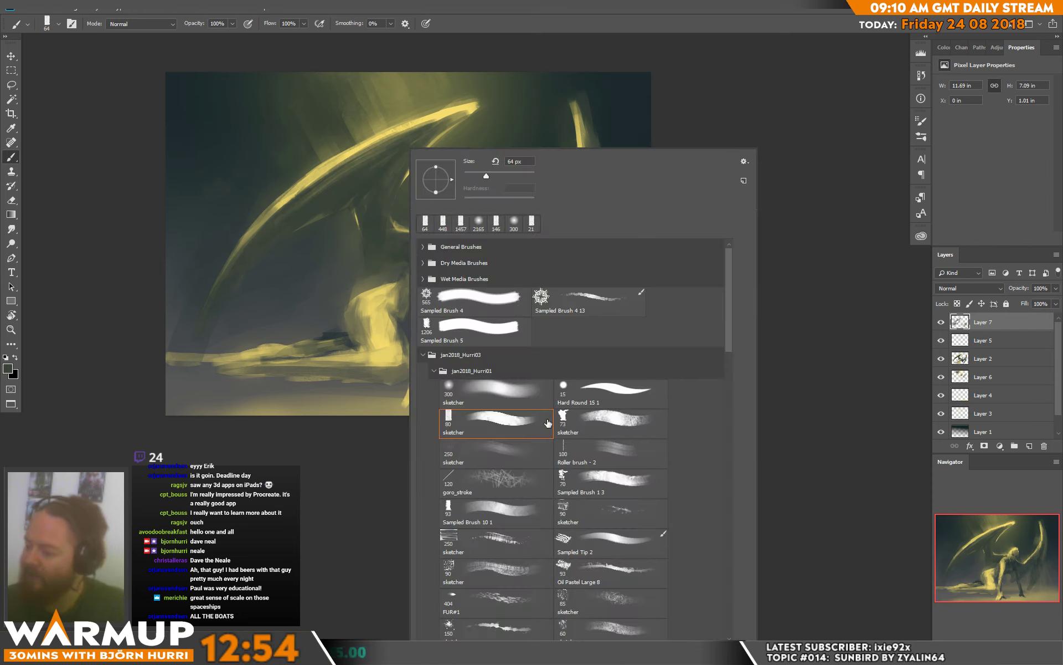
{"action": "left_click", "coordinate": [645, 480]}
{"action": "left_click", "coordinate": [504, 175]}
{"action": "left_click", "coordinate": [707, 93]}
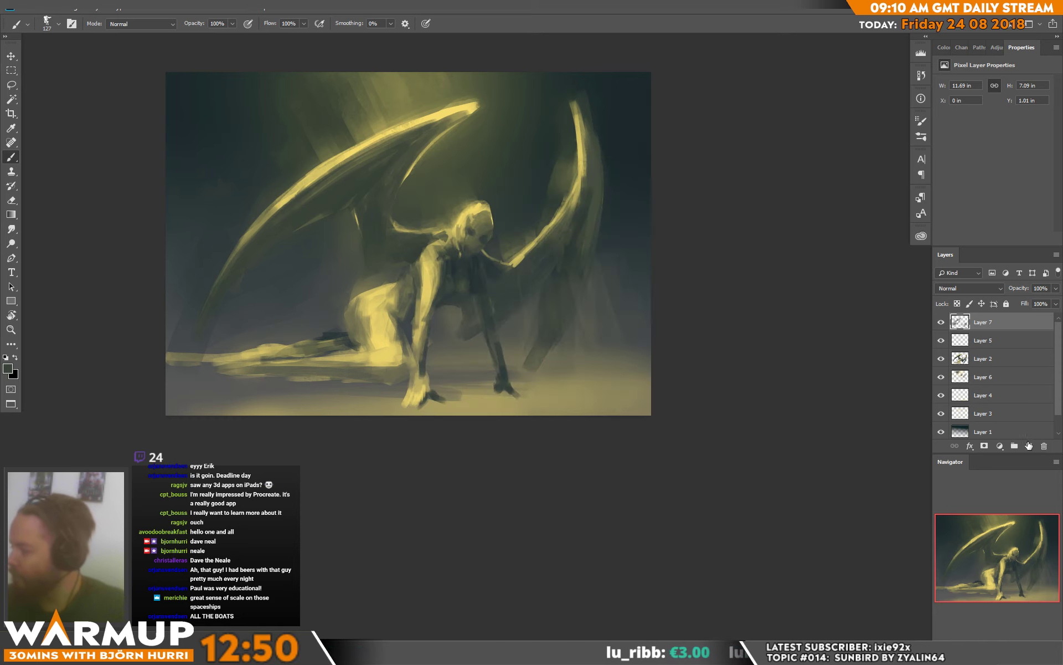
- Add a new layer above Layer 7 and brush broad haze beneath the large wing with the textured brush at 306 px
{"action": "left_click", "coordinate": [1029, 446]}
{"action": "left_click", "coordinate": [266, 347], "text": "alt"}
{"action": "left_click", "coordinate": [264, 350], "text": "alt"}
{"action": "mouse_move", "coordinate": [262, 351]}
{"action": "left_mouse_down"}
{"action": "mouse_move", "coordinate": [235, 297]}
{"action": "mouse_move", "coordinate": [254, 295]}
{"action": "left_mouse_up"}
{"action": "right_click", "coordinate": [297, 311]}
{"action": "left_click", "coordinate": [413, 176]}
{"action": "mouse_move", "coordinate": [296, 328]}
{"action": "left_mouse_down"}
{"action": "mouse_move", "coordinate": [268, 301]}
{"action": "mouse_move", "coordinate": [308, 327]}
{"action": "left_mouse_up"}
{"action": "key", "text": "e"}
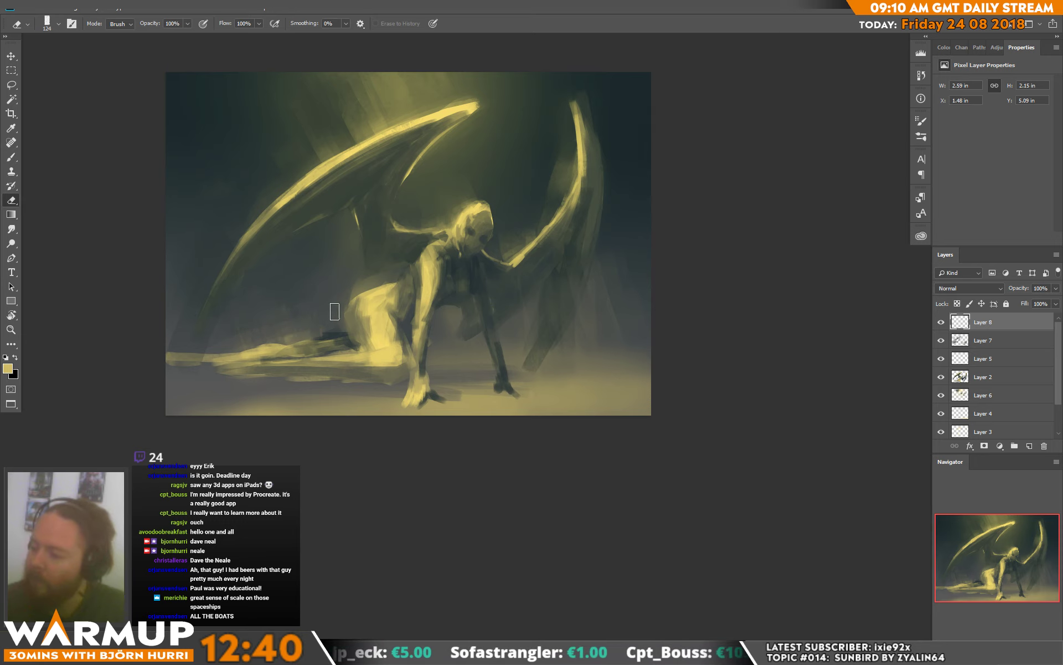
{"action": "key", "text": "b"}
{"action": "left_click_drag", "start_coordinate": [355, 246], "coordinate": [362, 324]}
{"action": "key", "text": "e"}
{"action": "key", "text": "b"}
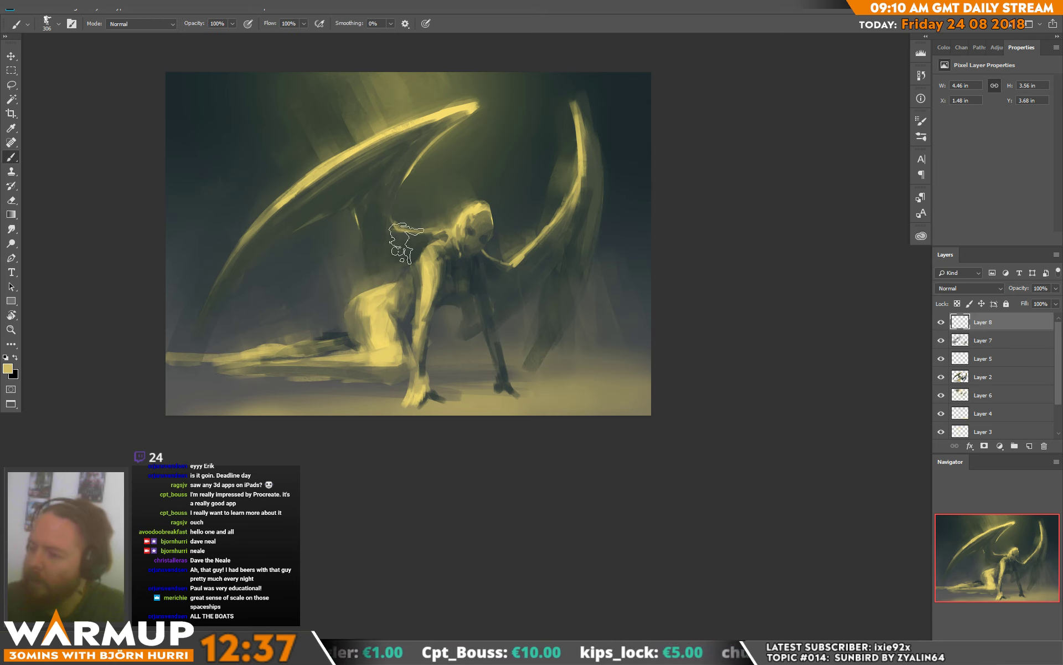
- Soften the dark background outside the large wing's outer edge with broad strokes of sampled dark green
{"action": "left_click_drag", "start_coordinate": [285, 190], "coordinate": [272, 185]}
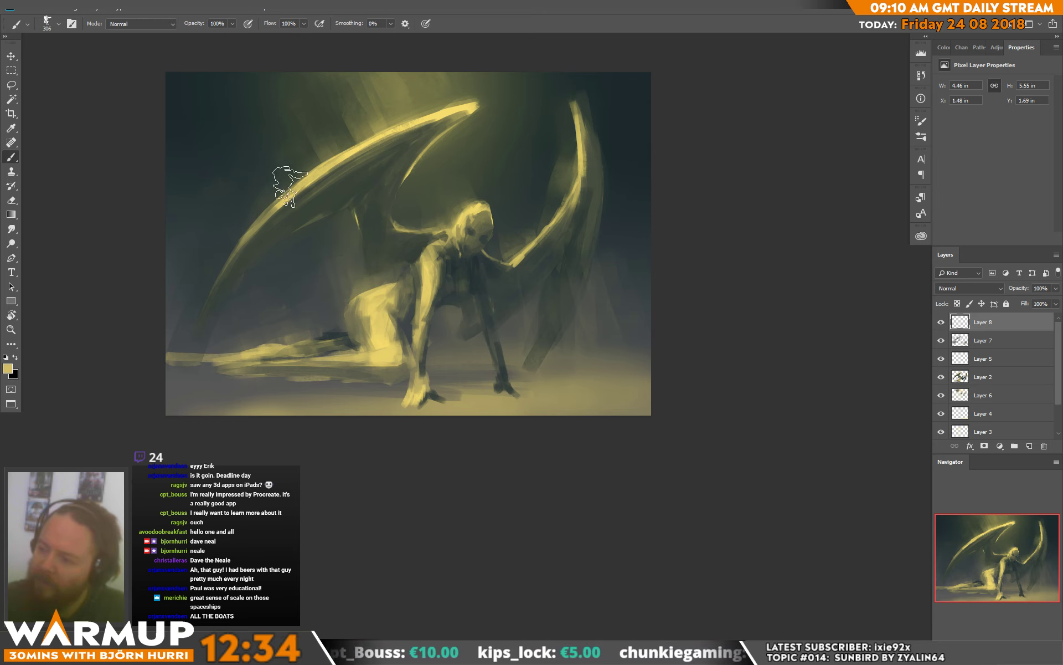
{"action": "left_click", "coordinate": [289, 184], "text": "alt"}
{"action": "left_click_drag", "start_coordinate": [291, 142], "coordinate": [264, 144]}
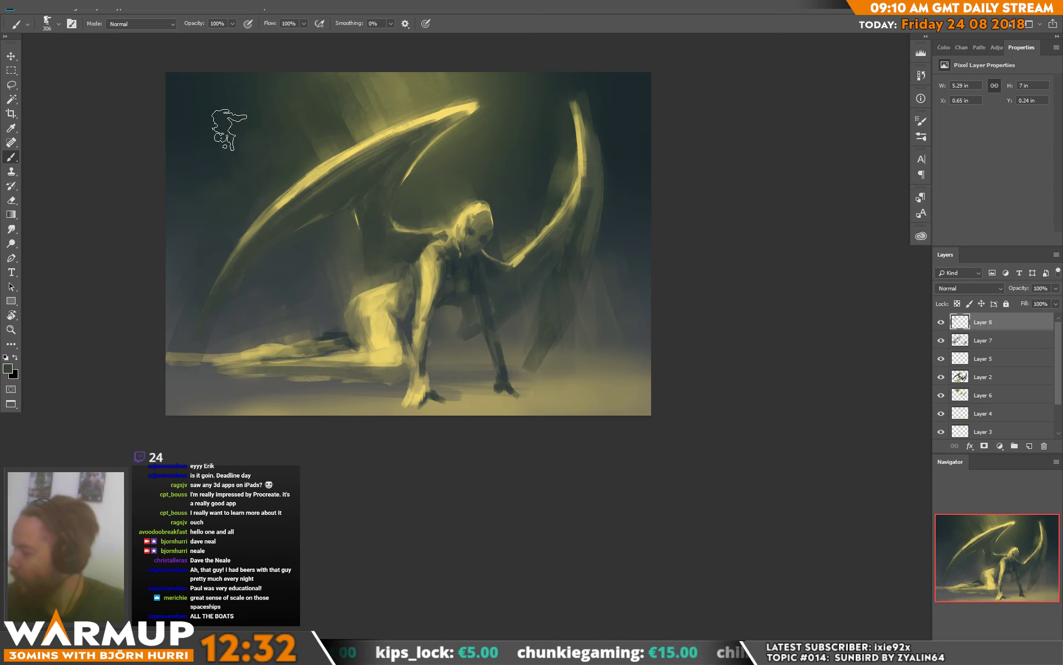
{"action": "left_click", "coordinate": [233, 168], "text": "alt"}
{"action": "mouse_move", "coordinate": [228, 196]}
{"action": "left_mouse_down"}
{"action": "mouse_move", "coordinate": [206, 243]}
{"action": "mouse_move", "coordinate": [214, 307]}
{"action": "left_mouse_up"}
- Darken the background inside the small wing's curve with broad strokes of sampled green
{"action": "left_click", "coordinate": [527, 172], "text": "alt"}
{"action": "mouse_move", "coordinate": [540, 180]}
{"action": "left_mouse_down"}
{"action": "mouse_move", "coordinate": [537, 207]}
{"action": "mouse_move", "coordinate": [560, 161]}
{"action": "mouse_move", "coordinate": [533, 206]}
{"action": "mouse_move", "coordinate": [517, 185]}
{"action": "mouse_move", "coordinate": [558, 154]}
{"action": "mouse_move", "coordinate": [560, 188]}
{"action": "mouse_move", "coordinate": [559, 156]}
{"action": "mouse_move", "coordinate": [540, 207]}
{"action": "left_mouse_up"}
{"action": "left_click", "coordinate": [562, 192], "text": "alt"}
{"action": "left_click_drag", "start_coordinate": [564, 158], "coordinate": [546, 155]}
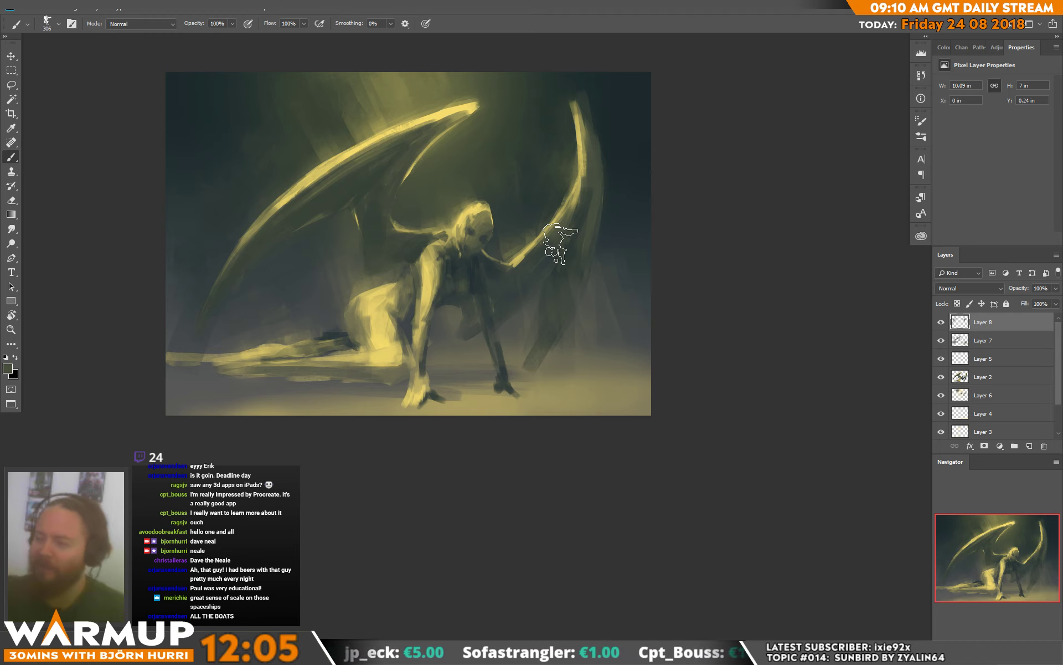
- Break up the straight light rays above the large wing into cloudy haze with sampled green and yellow strokes
{"action": "left_click", "coordinate": [307, 123], "text": "alt"}
{"action": "mouse_move", "coordinate": [324, 120]}
{"action": "left_mouse_down"}
{"action": "mouse_move", "coordinate": [322, 148]}
{"action": "mouse_move", "coordinate": [383, 81]}
{"action": "mouse_move", "coordinate": [342, 90]}
{"action": "mouse_move", "coordinate": [367, 75]}
{"action": "mouse_move", "coordinate": [389, 85]}
{"action": "left_mouse_up"}
{"action": "left_click", "coordinate": [390, 93], "text": "alt"}
{"action": "left_click", "coordinate": [337, 147], "text": "alt"}
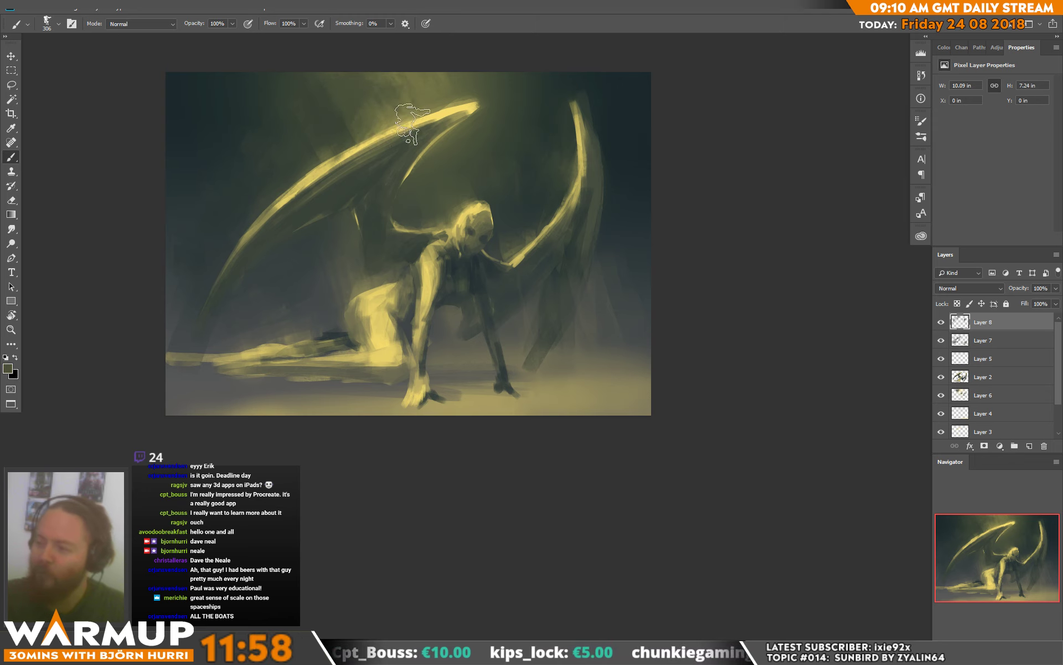
{"action": "left_click", "coordinate": [424, 95], "text": "alt"}
{"action": "left_click", "coordinate": [370, 137], "text": "alt"}
{"action": "key", "text": "e"}
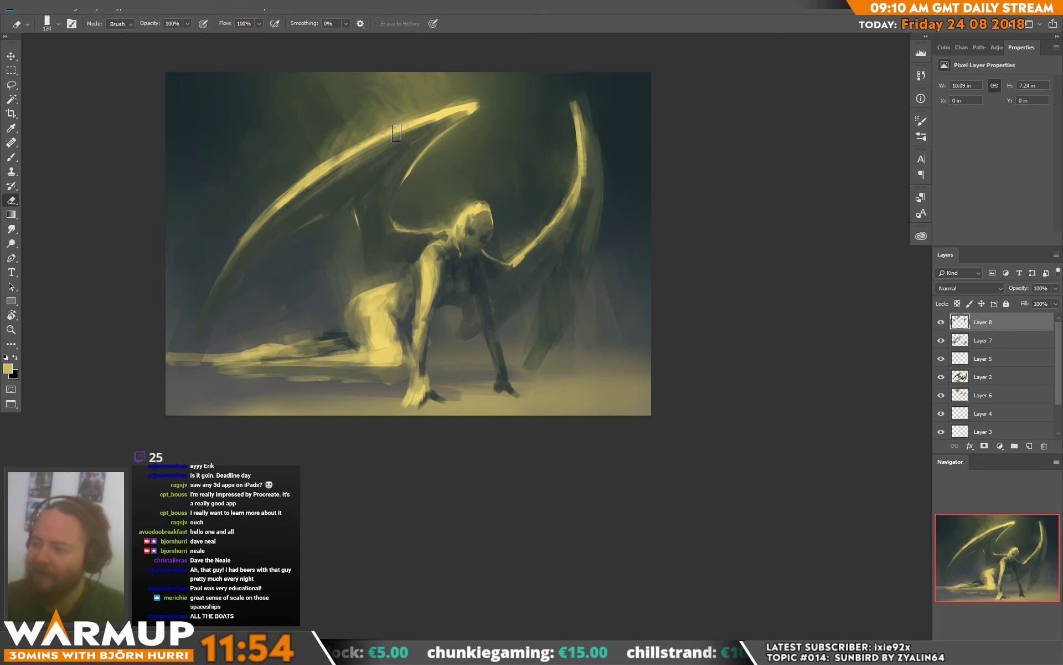
{"action": "key", "text": "b"}
{"action": "left_click", "coordinate": [329, 141], "text": "alt"}
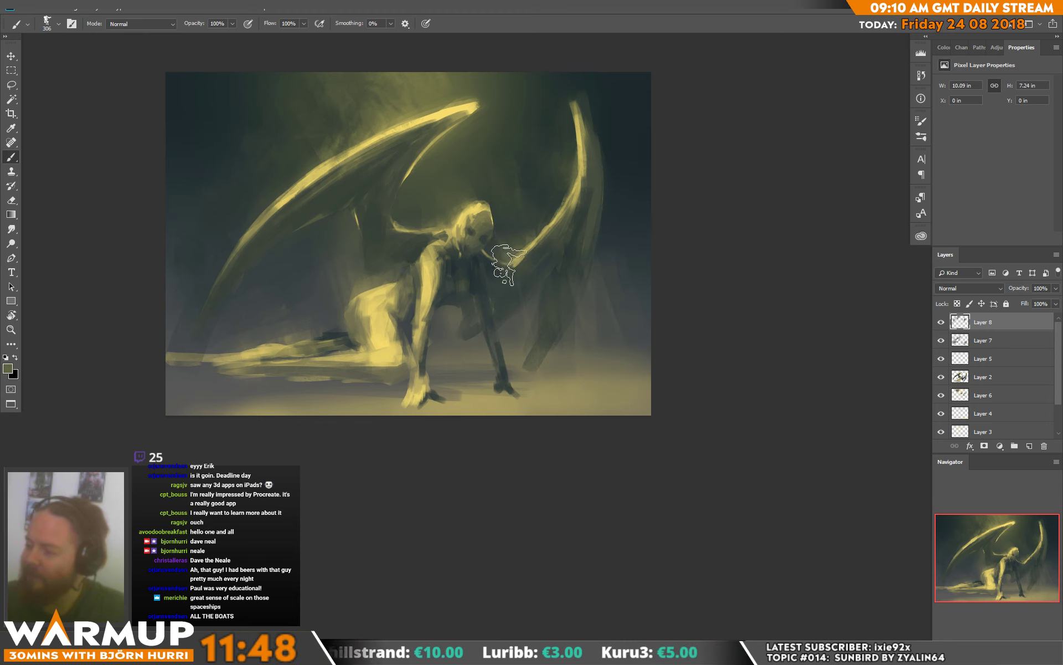
{"action": "key", "text": "e"}
{"action": "key", "text": "b"}
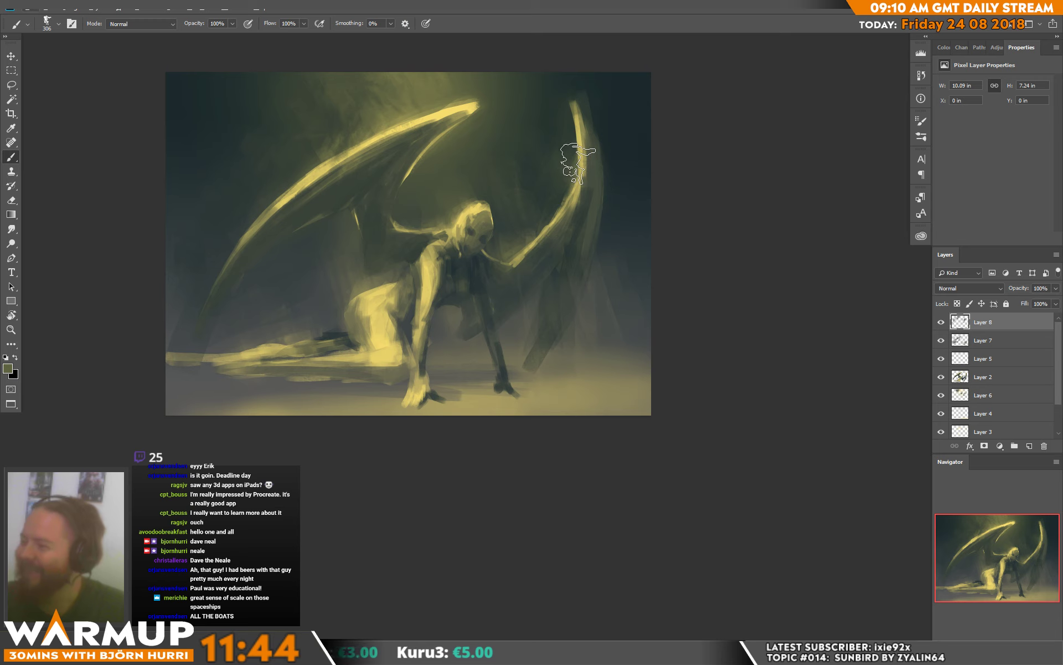
- Set the brush size to 58 px and extend the large wing's upper tip into a tapered point with sampled tones
{"action": "right_click", "coordinate": [574, 161]}
{"action": "left_click_drag", "start_coordinate": [656, 178], "coordinate": [655, 178]}
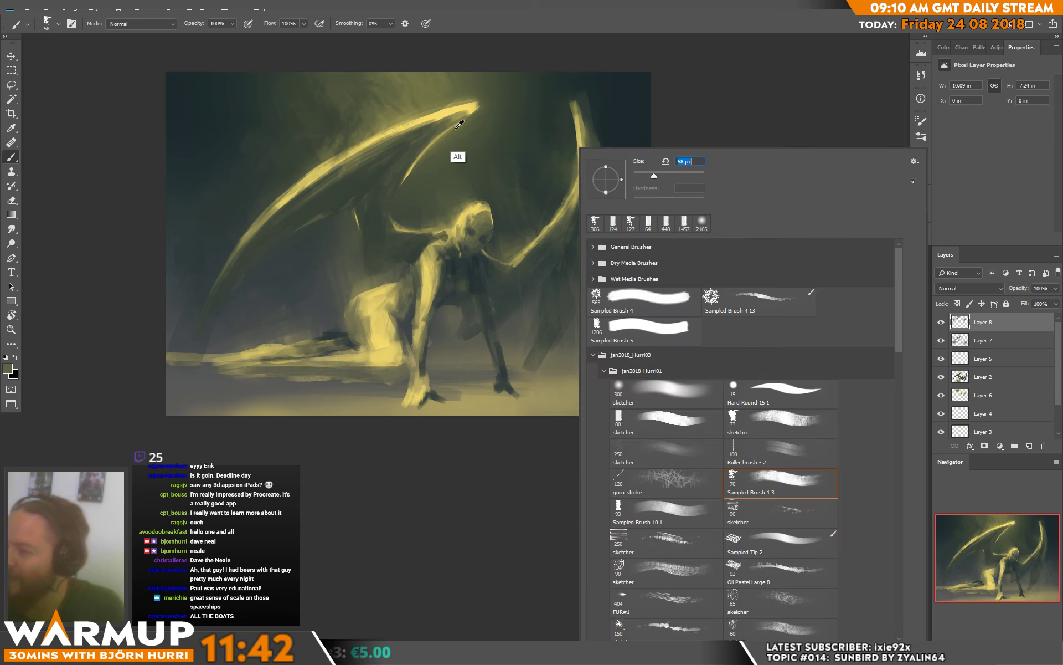
{"action": "left_click", "coordinate": [447, 123]}
{"action": "left_click_drag", "start_coordinate": [454, 119], "coordinate": [477, 109]}
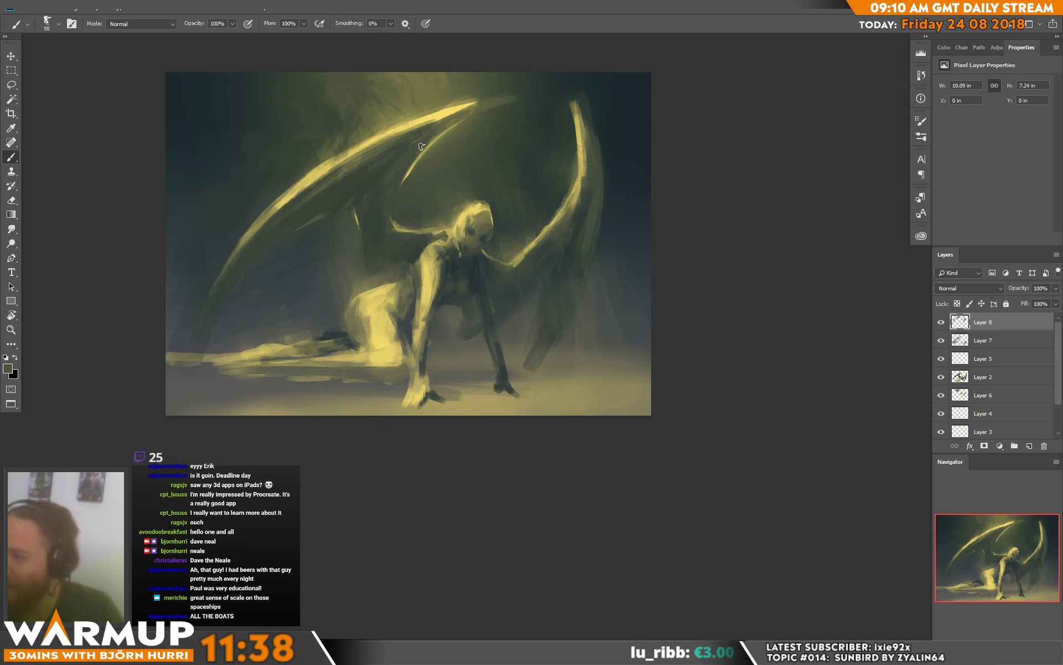
{"action": "left_click", "coordinate": [441, 155], "text": "alt"}
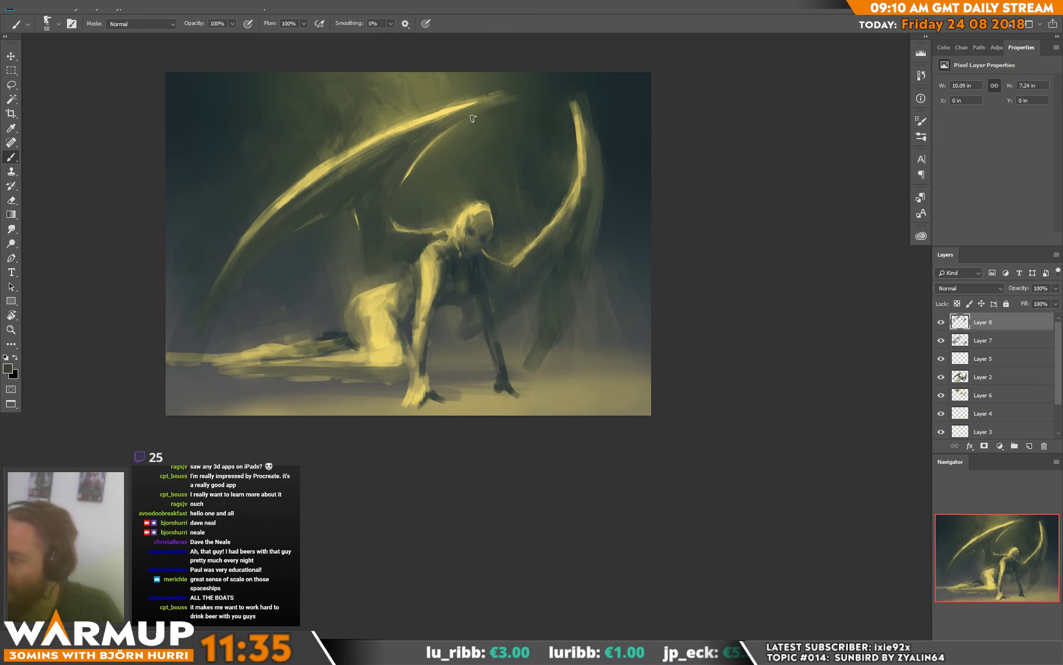
{"action": "left_click", "coordinate": [503, 108], "text": "alt"}
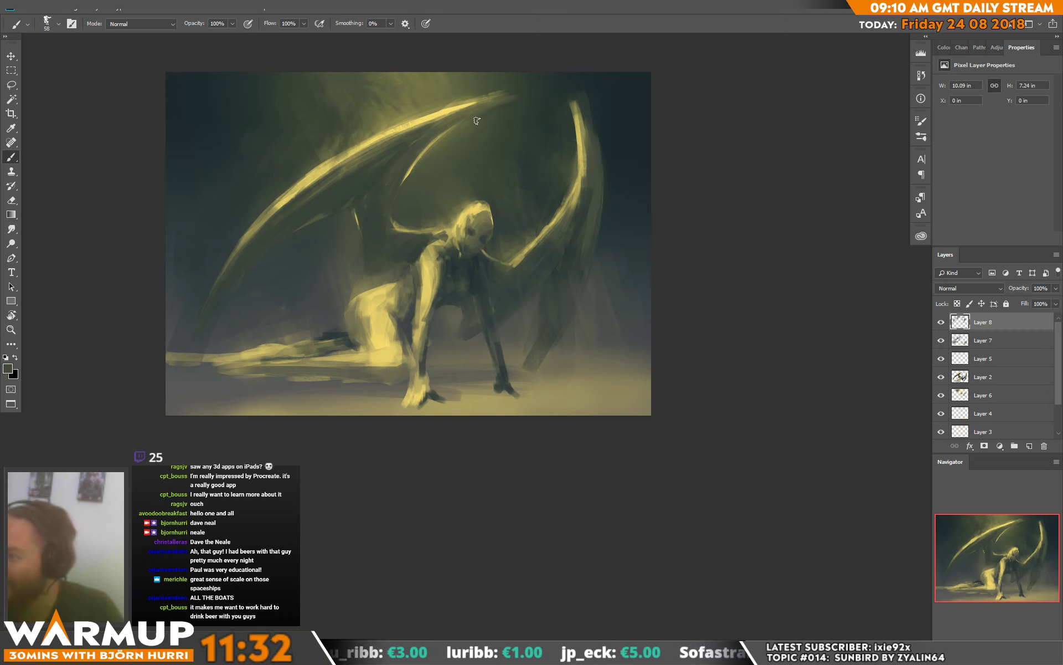
- Taper the small wing's upper tip and edge, and fade the large wing's bright inner rim with sampled dark tones
{"action": "left_click", "coordinate": [587, 121], "text": "alt"}
{"action": "mouse_move", "coordinate": [583, 123]}
{"action": "left_mouse_down"}
{"action": "mouse_move", "coordinate": [569, 92]}
{"action": "mouse_move", "coordinate": [592, 131]}
{"action": "mouse_move", "coordinate": [576, 90]}
{"action": "left_mouse_up"}
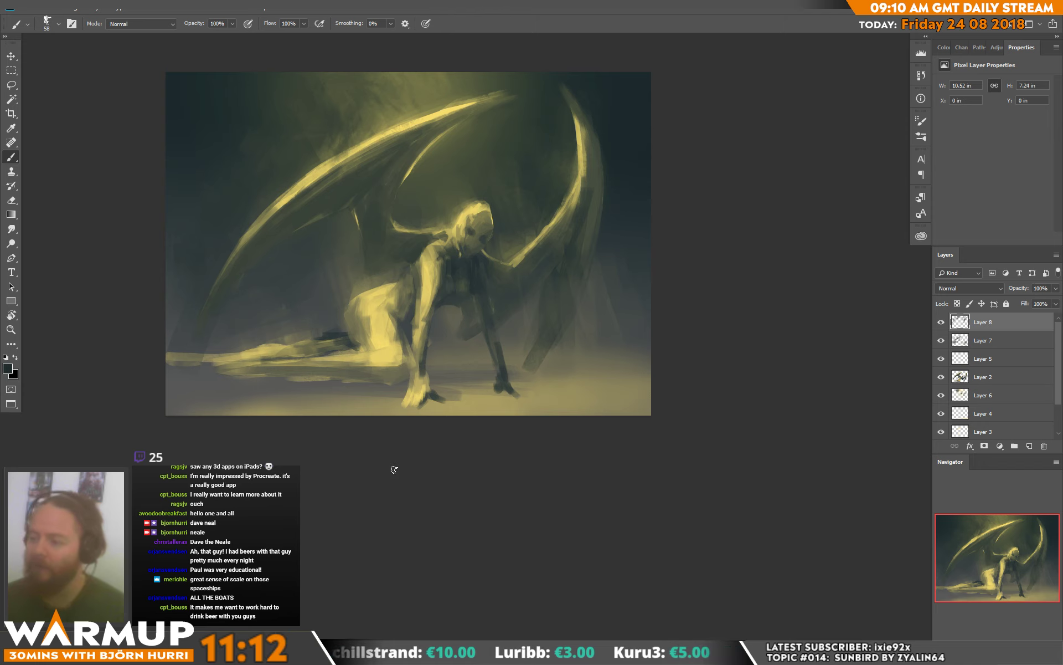
{"action": "left_click", "coordinate": [418, 167], "text": "alt"}
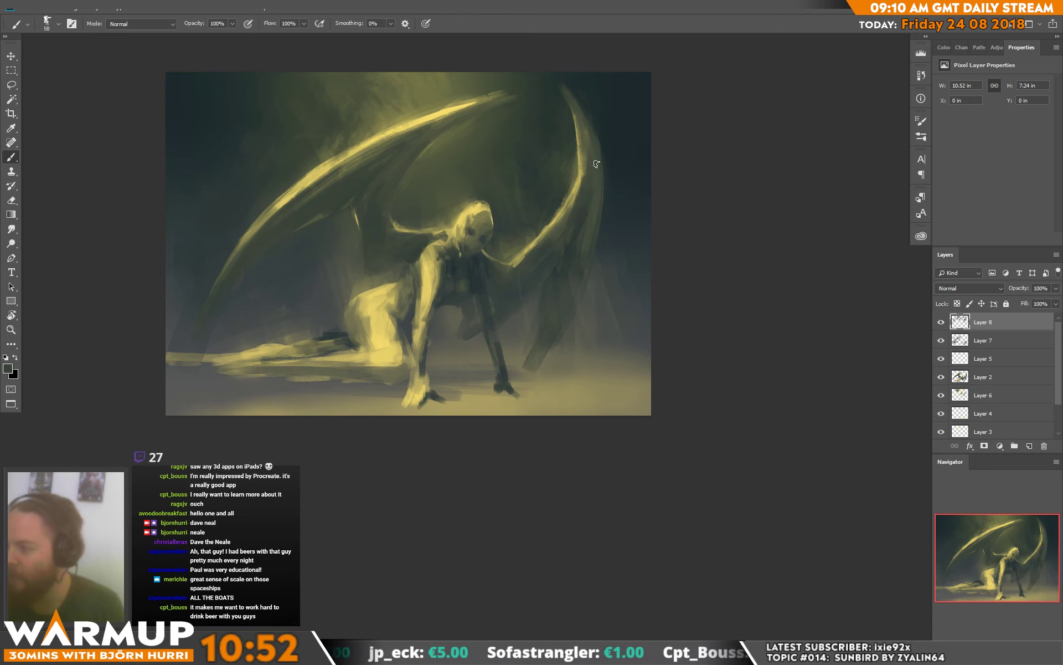
{"action": "left_click", "coordinate": [566, 206], "text": "alt"}
{"action": "left_click", "coordinate": [575, 191], "text": "alt"}
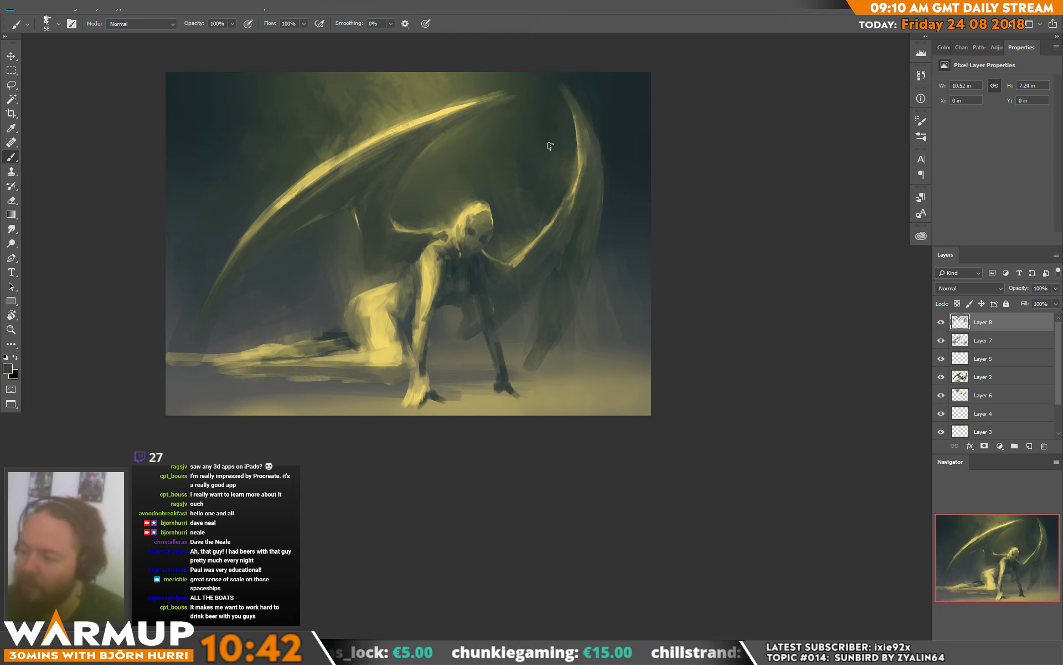
- Refine the hip's lit upper edge and trim the front wrist's contour with tones sampled from the figure and ground
{"action": "left_click", "coordinate": [350, 297], "text": "alt"}
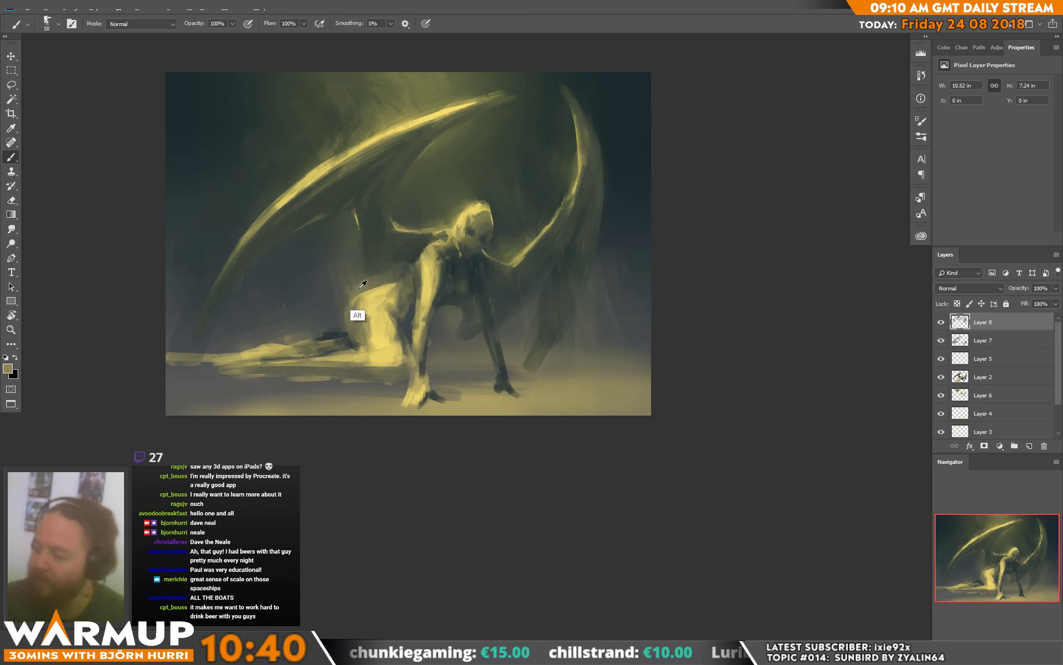
{"action": "left_click", "coordinate": [360, 293], "text": "alt"}
{"action": "left_click", "coordinate": [366, 291], "text": "alt"}
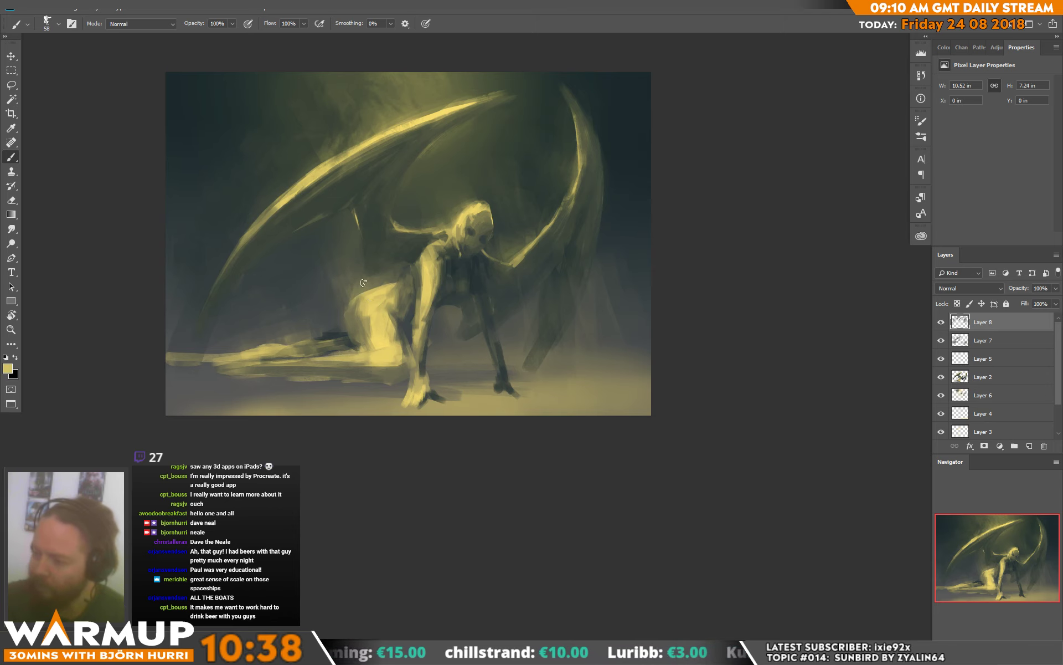
{"action": "left_click", "coordinate": [408, 390], "text": "alt"}
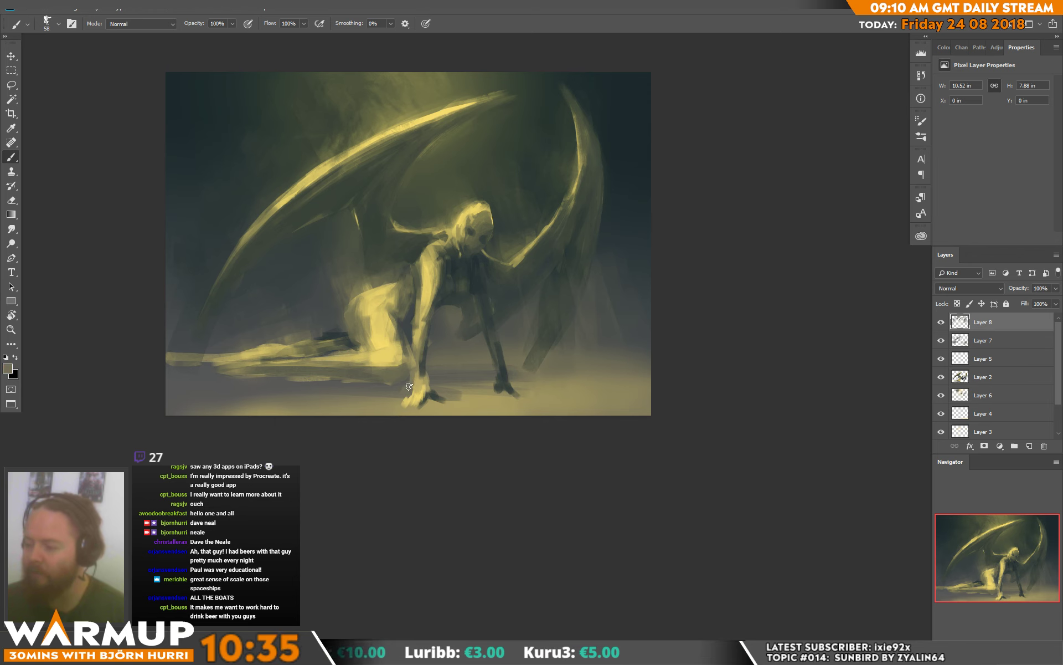
{"action": "left_click_drag", "start_coordinate": [409, 393], "coordinate": [409, 385]}
{"action": "left_click", "coordinate": [404, 382], "text": "alt"}
{"action": "left_click", "coordinate": [405, 325], "text": "alt"}
- Reduce the brush size to 23 px and refine the front forearm and the back of its hand with sampled tones
{"action": "right_click", "coordinate": [443, 325]}
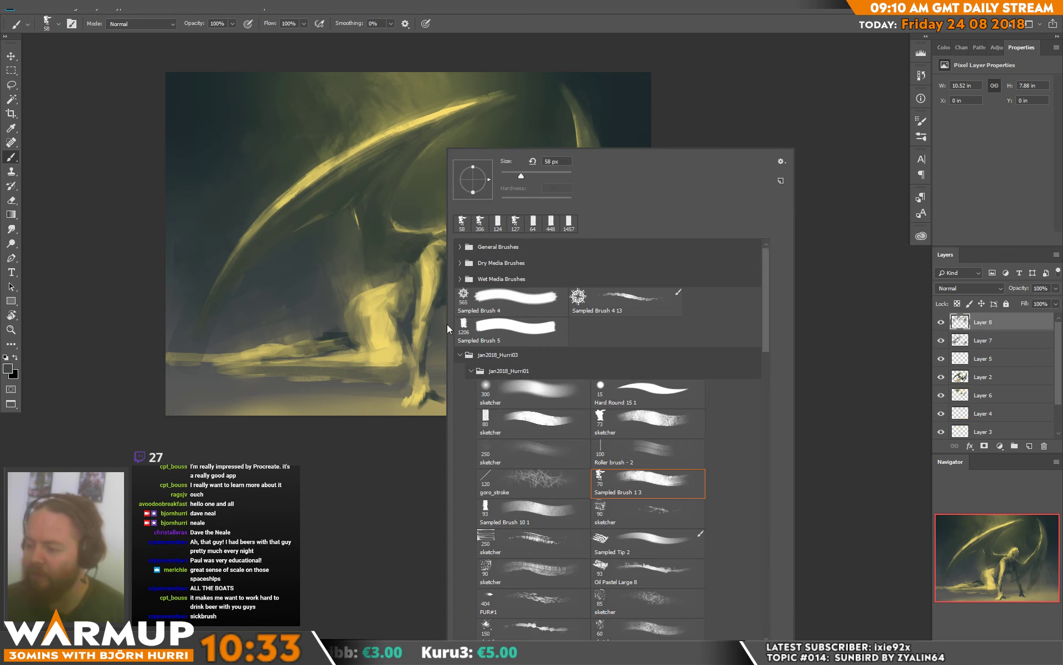
{"action": "left_click", "coordinate": [510, 175]}
{"action": "key", "text": "Return"}
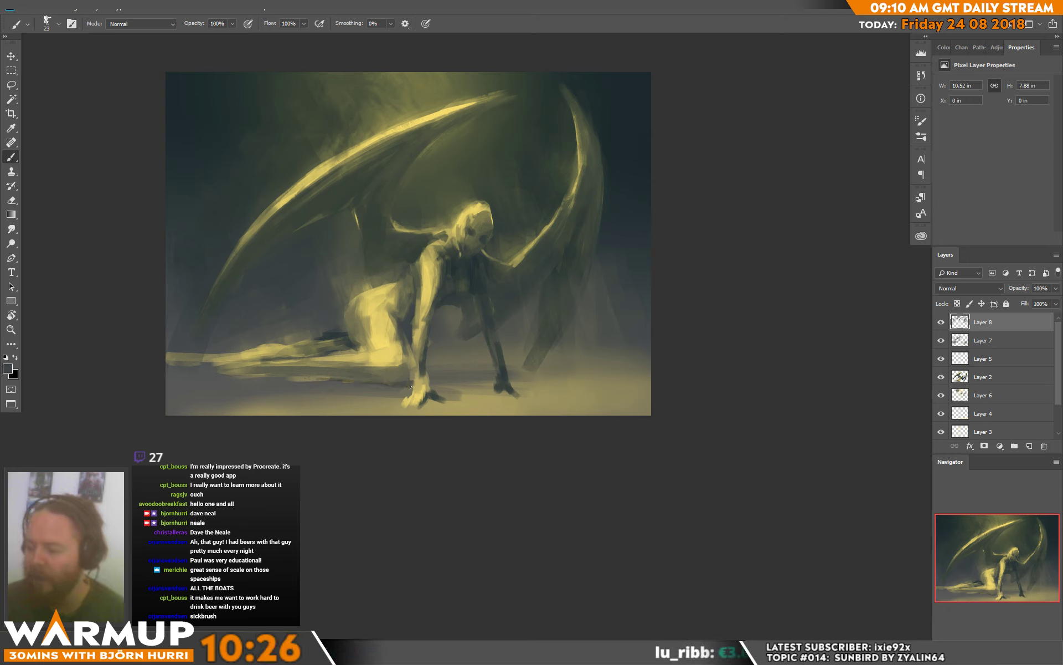
{"action": "left_click", "coordinate": [408, 330], "text": "alt"}
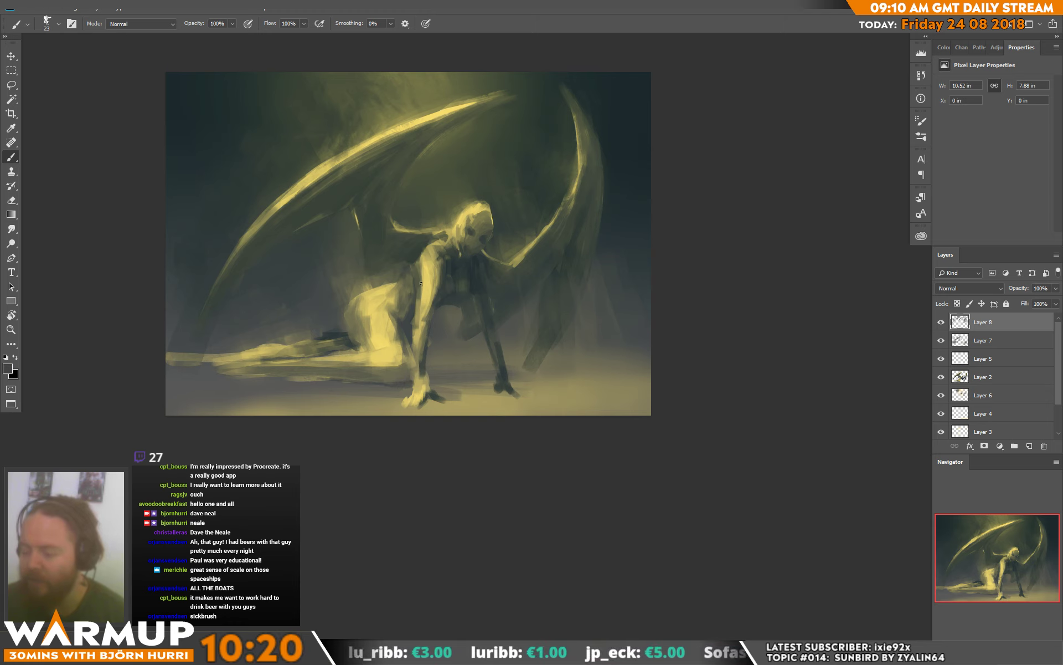
{"action": "left_click", "coordinate": [416, 382], "text": "alt"}
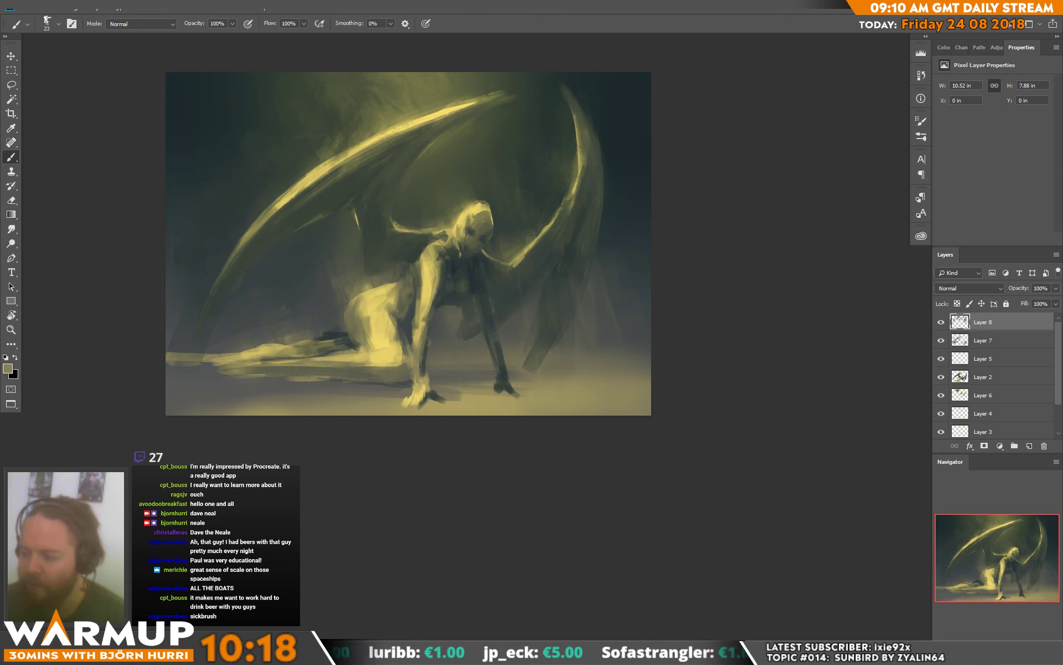
{"action": "left_click", "coordinate": [426, 388], "text": "alt"}
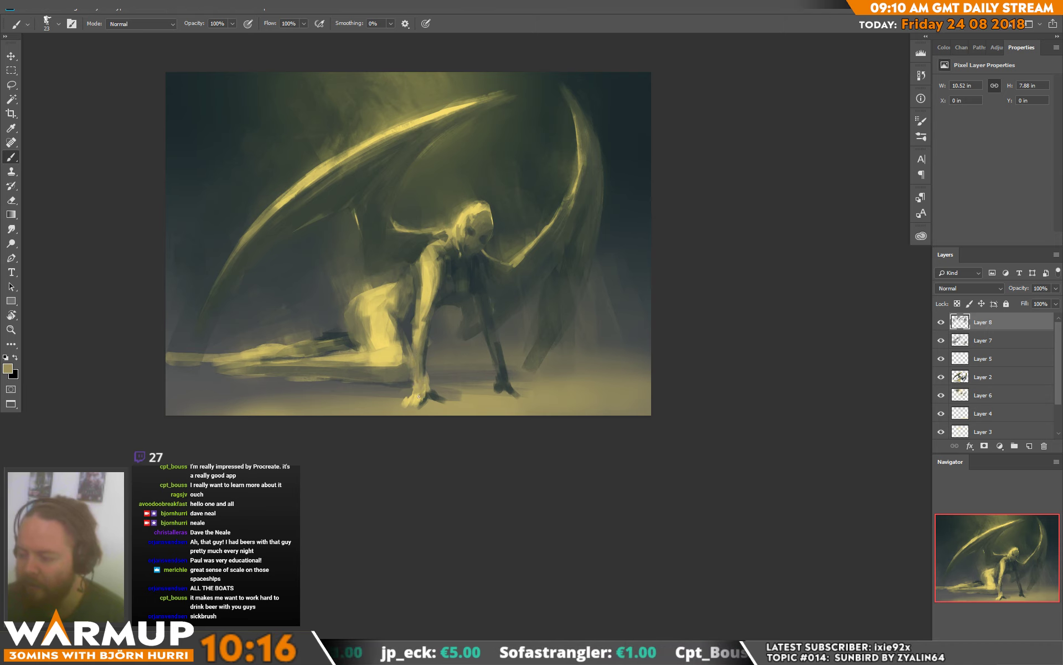
{"action": "left_click", "coordinate": [407, 381], "text": "alt"}
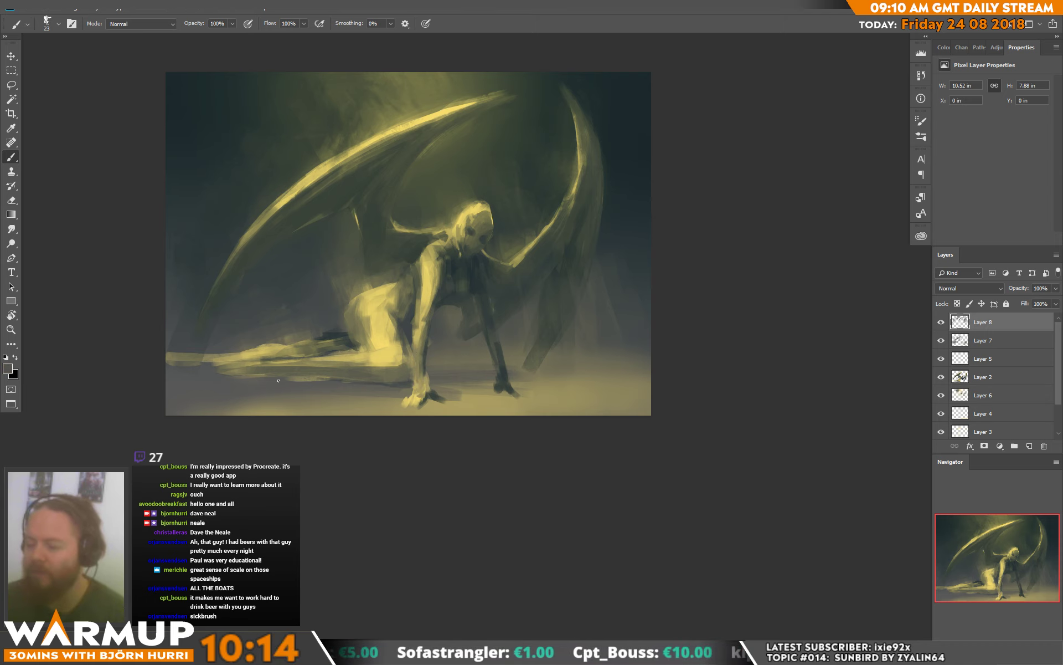
- Reshape the front hand's fingers and their shadow on the ground with small strokes of sampled colour
{"action": "left_click", "coordinate": [439, 391], "text": "alt"}
{"action": "left_click", "coordinate": [432, 390], "text": "alt"}
{"action": "left_click_drag", "start_coordinate": [433, 391], "coordinate": [443, 396]}
{"action": "left_click", "coordinate": [444, 397], "text": "alt"}
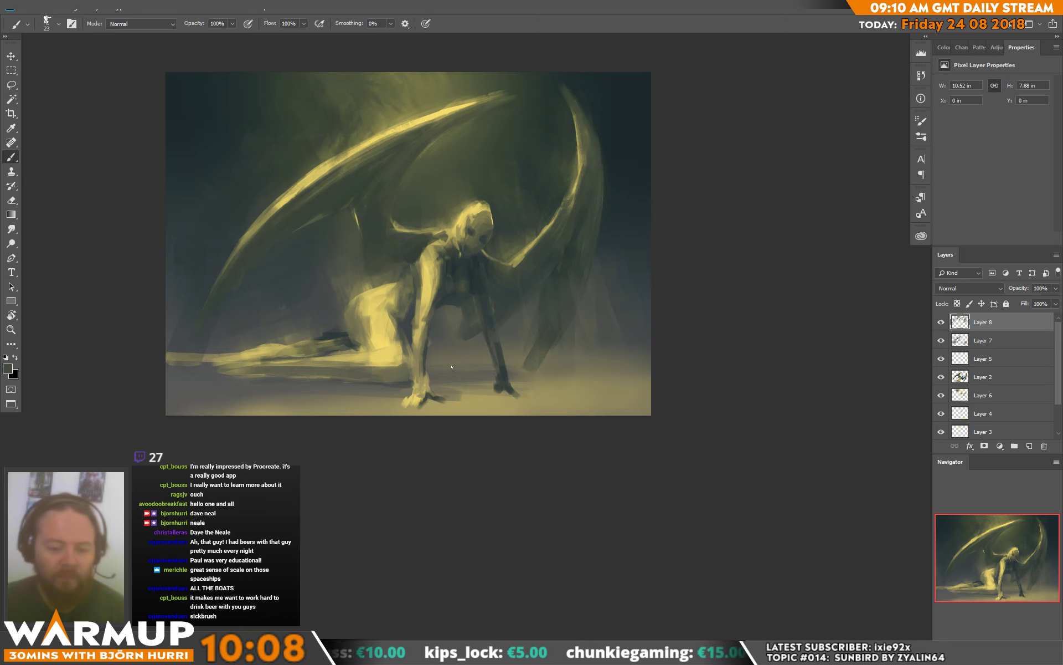
{"action": "left_click", "coordinate": [435, 396], "text": "alt"}
{"action": "mouse_move", "coordinate": [434, 396]}
{"action": "left_mouse_down"}
{"action": "mouse_move", "coordinate": [447, 400]}
{"action": "mouse_move", "coordinate": [421, 402]}
{"action": "left_mouse_up"}
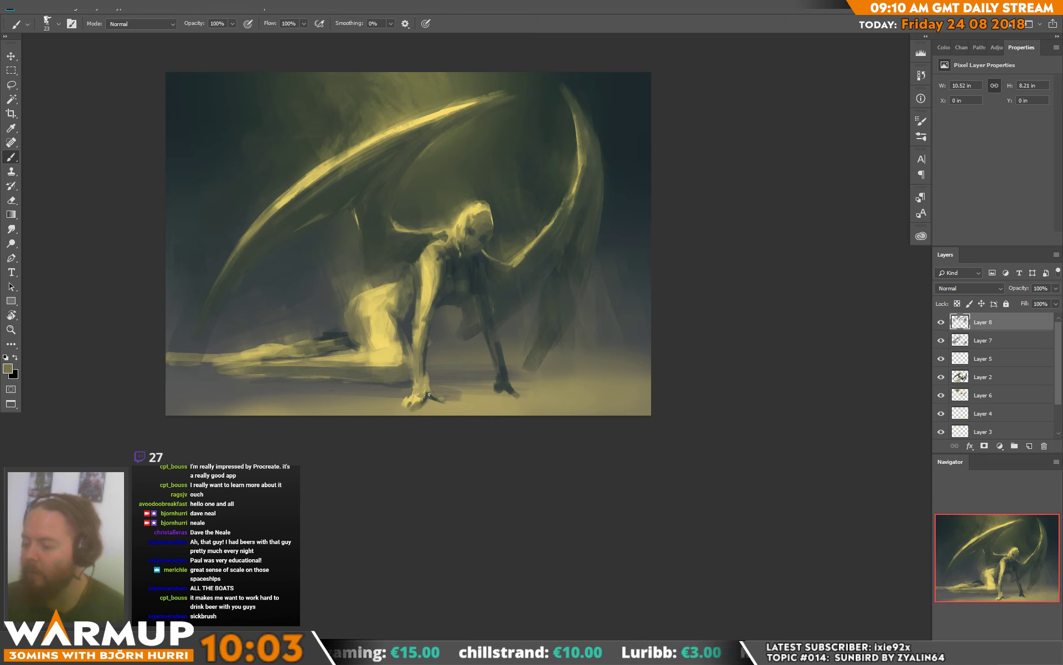
- Paint a thin dark finger and contact shadow extending from the far hand toward the front hand
{"action": "left_click", "coordinate": [477, 391], "text": "alt"}
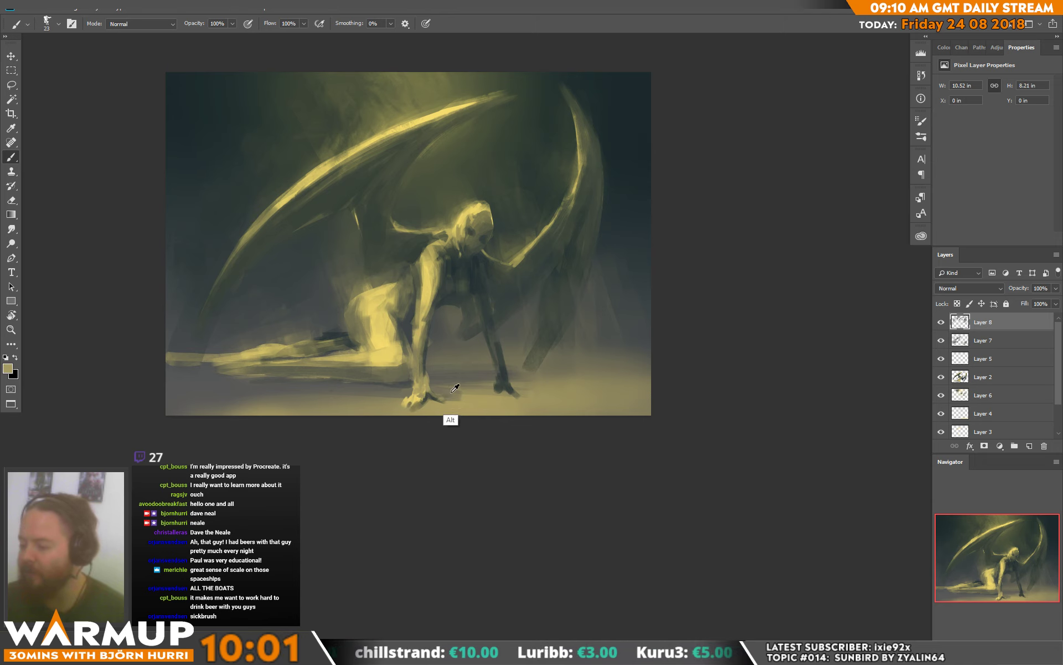
{"action": "left_click", "coordinate": [496, 390], "text": "alt"}
{"action": "left_click_drag", "start_coordinate": [496, 391], "coordinate": [465, 392]}
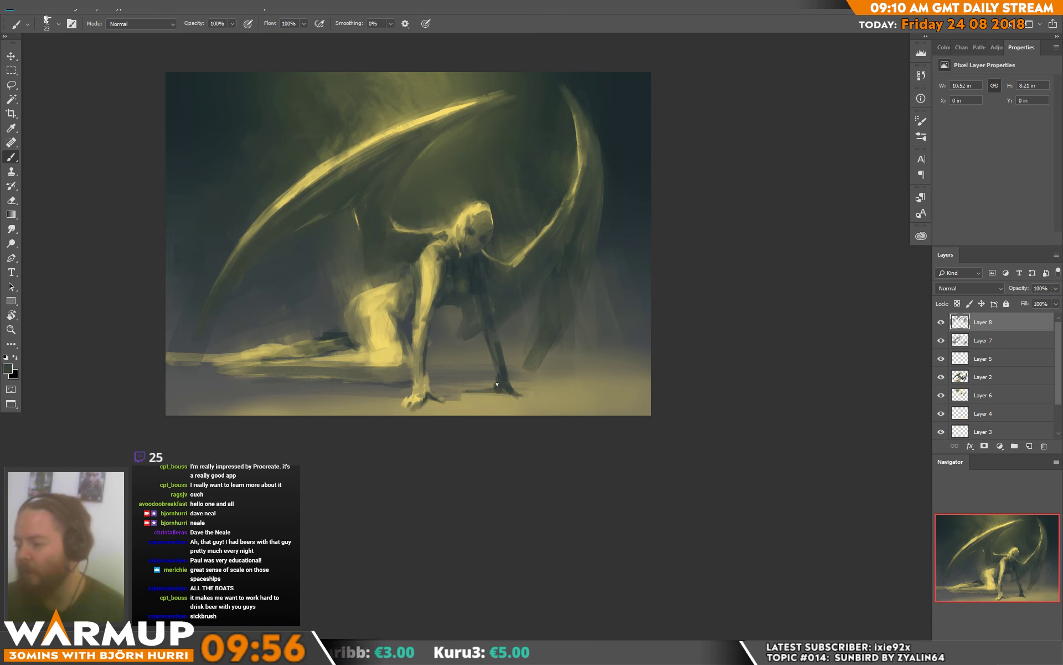
- Set the brush size to 61 px and paint a soft shadow across the ground between the two hands
{"action": "right_click", "coordinate": [499, 383]}
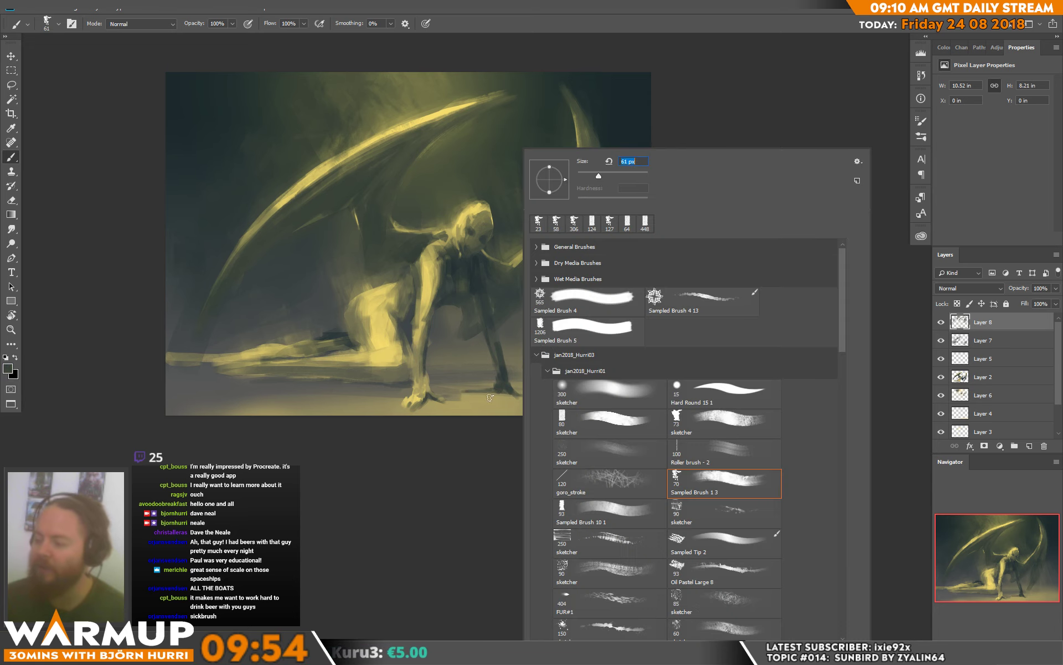
{"action": "left_click", "coordinate": [444, 388]}
{"action": "left_click_drag", "start_coordinate": [441, 389], "coordinate": [488, 388]}
{"action": "left_click_drag", "start_coordinate": [446, 386], "coordinate": [483, 387]}
{"action": "left_click", "coordinate": [493, 398], "text": "alt"}
{"action": "left_click", "coordinate": [503, 387], "text": "alt"}
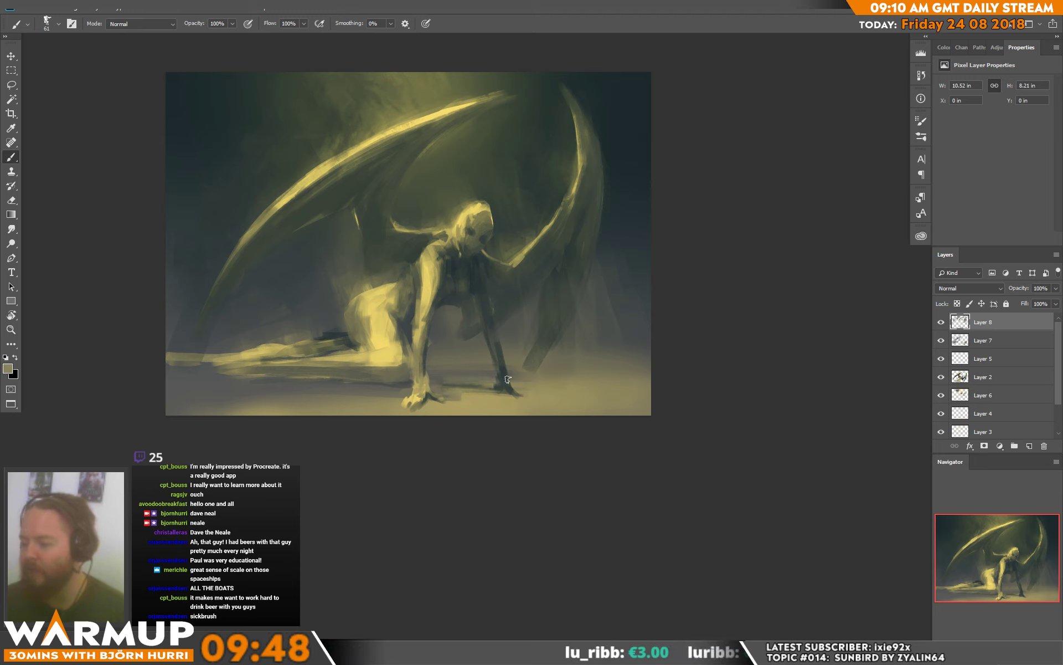
- Extend the ground shadow beyond the far hand and blend the ground beneath the legs with sampled tones
{"action": "left_click", "coordinate": [516, 379], "text": "alt"}
{"action": "left_click_drag", "start_coordinate": [524, 388], "coordinate": [590, 393]}
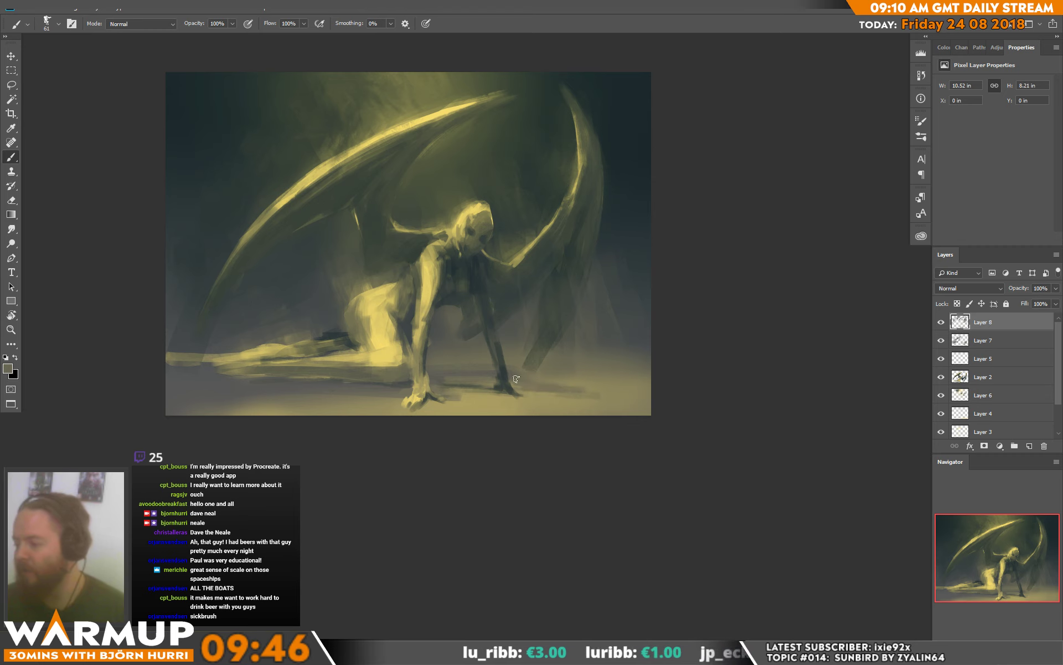
{"action": "left_click", "coordinate": [542, 390], "text": "alt"}
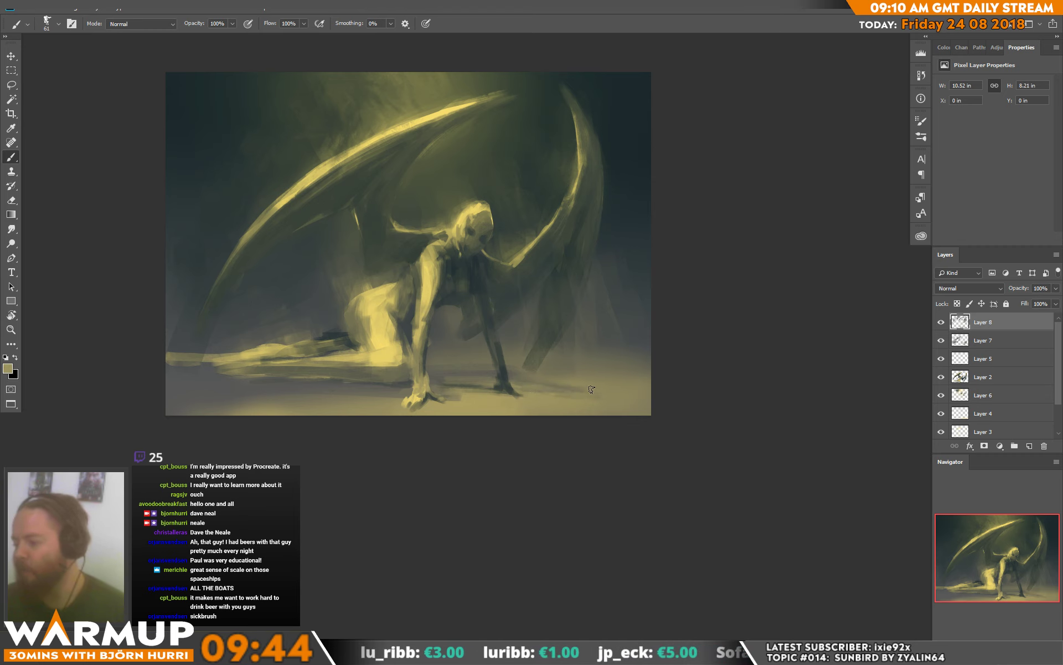
{"action": "left_click", "coordinate": [366, 389], "text": "alt"}
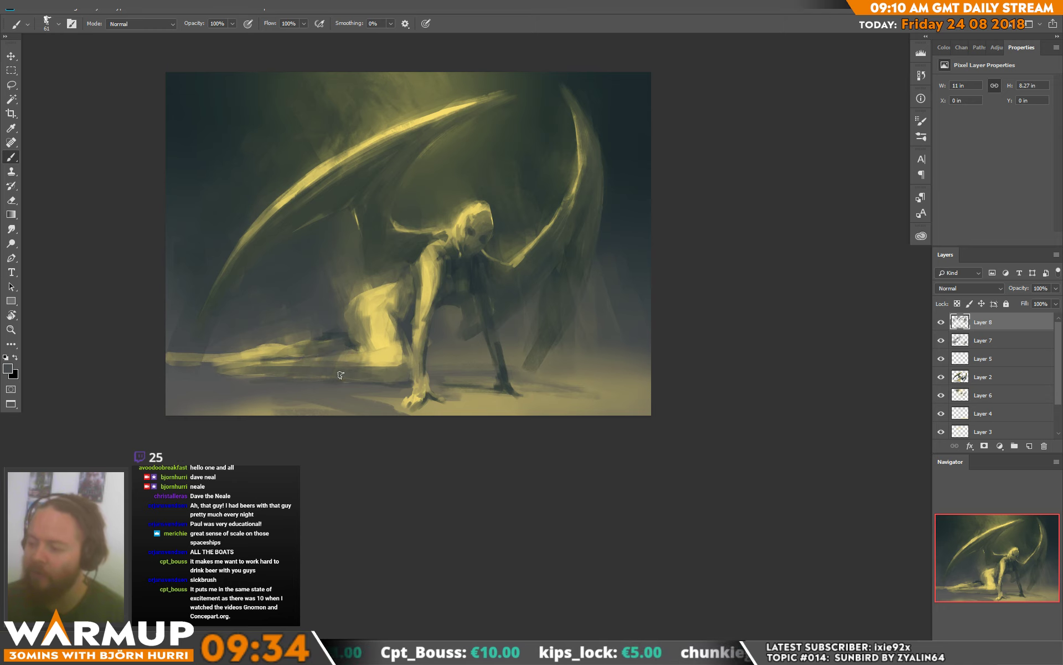
{"action": "left_click", "coordinate": [353, 342], "text": "alt"}
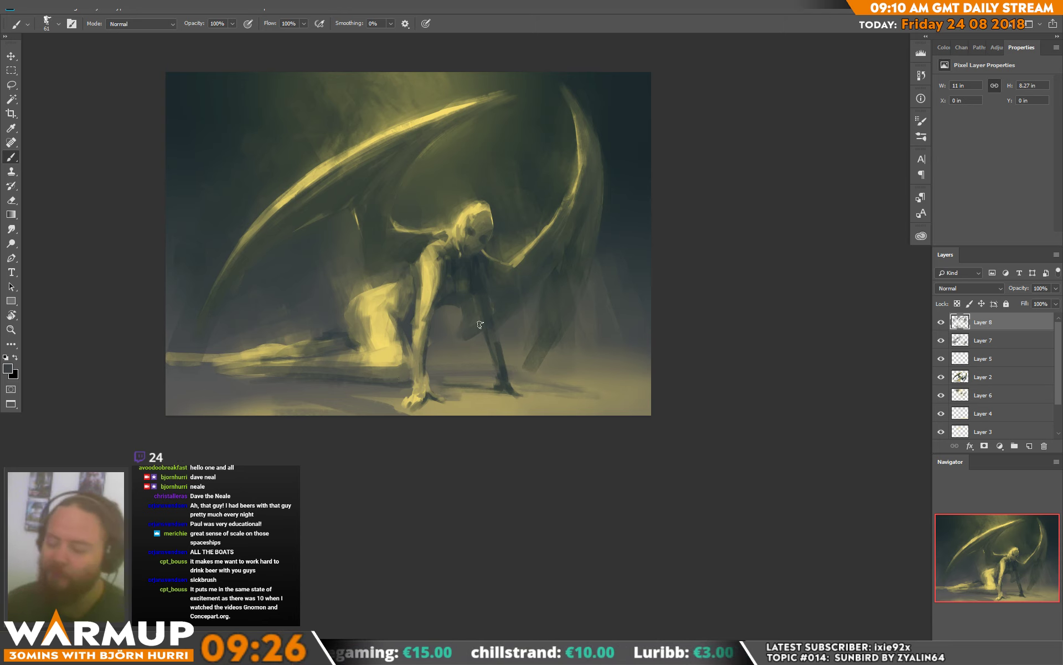
- Blend the ground beneath the figure and rework the lower leg's shadow and edges with sampled olive and dark tones
{"action": "key", "text": "alt"}
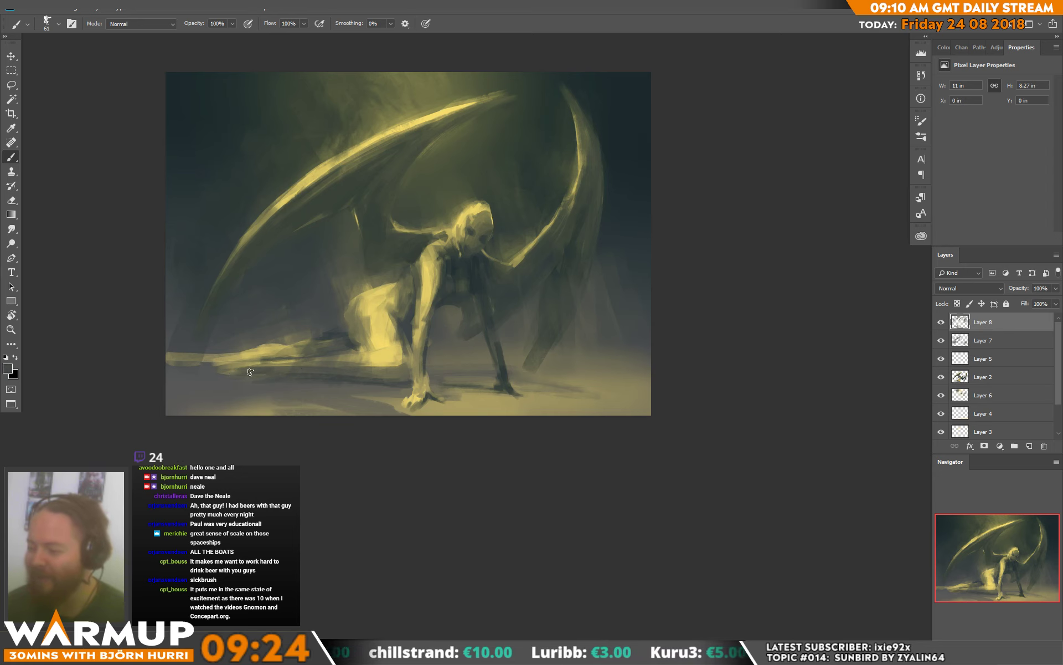
{"action": "left_click", "coordinate": [382, 409], "text": "alt"}
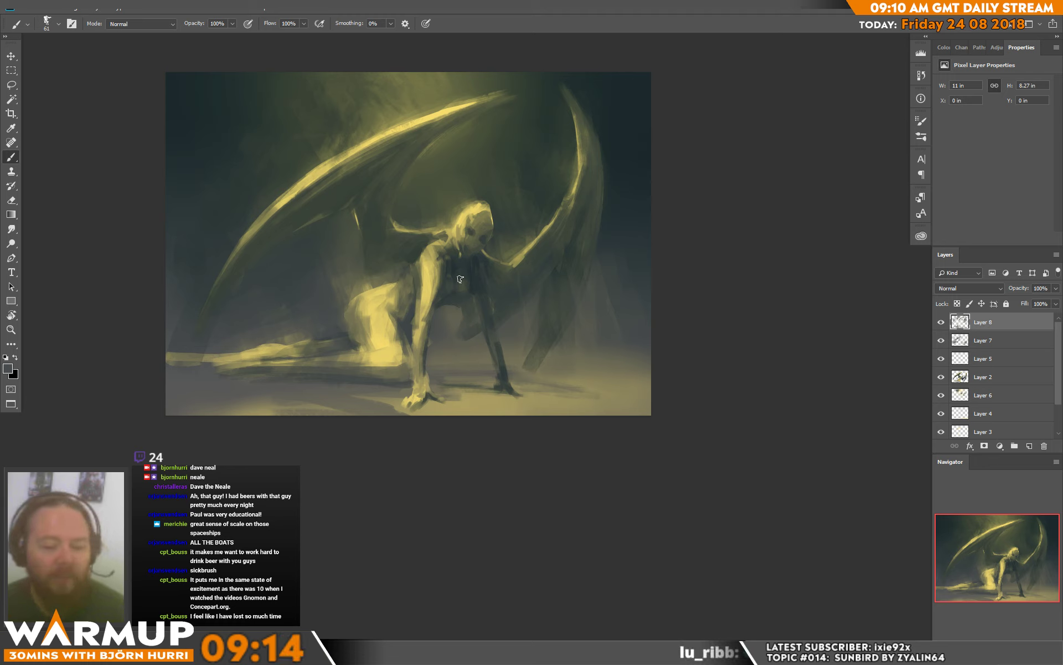
{"action": "left_click", "coordinate": [352, 329], "text": "alt"}
{"action": "left_click", "coordinate": [354, 334], "text": "alt"}
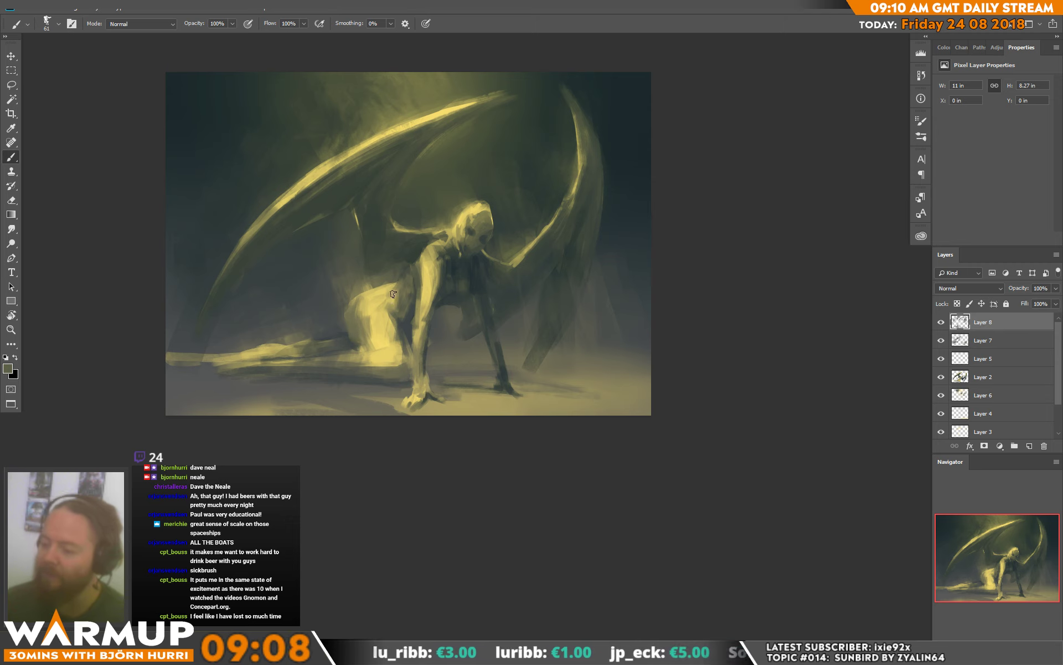
{"action": "left_click", "coordinate": [301, 344], "text": "alt"}
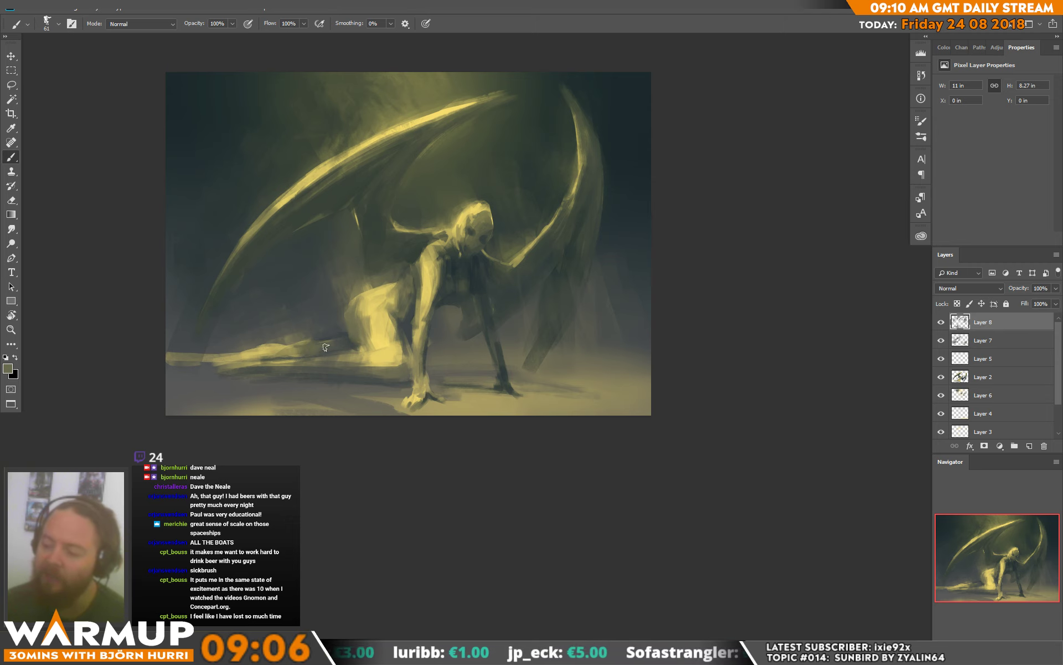
{"action": "left_click", "coordinate": [329, 348], "text": "alt"}
{"action": "left_click", "coordinate": [296, 364], "text": "alt"}
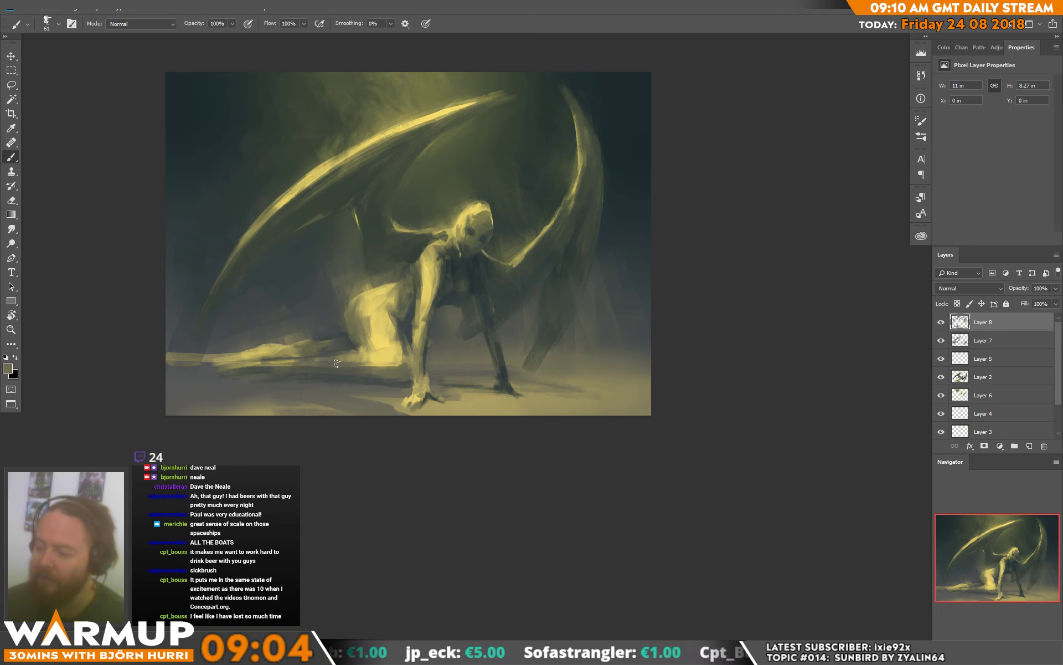
{"action": "left_click", "coordinate": [365, 389], "text": "alt"}
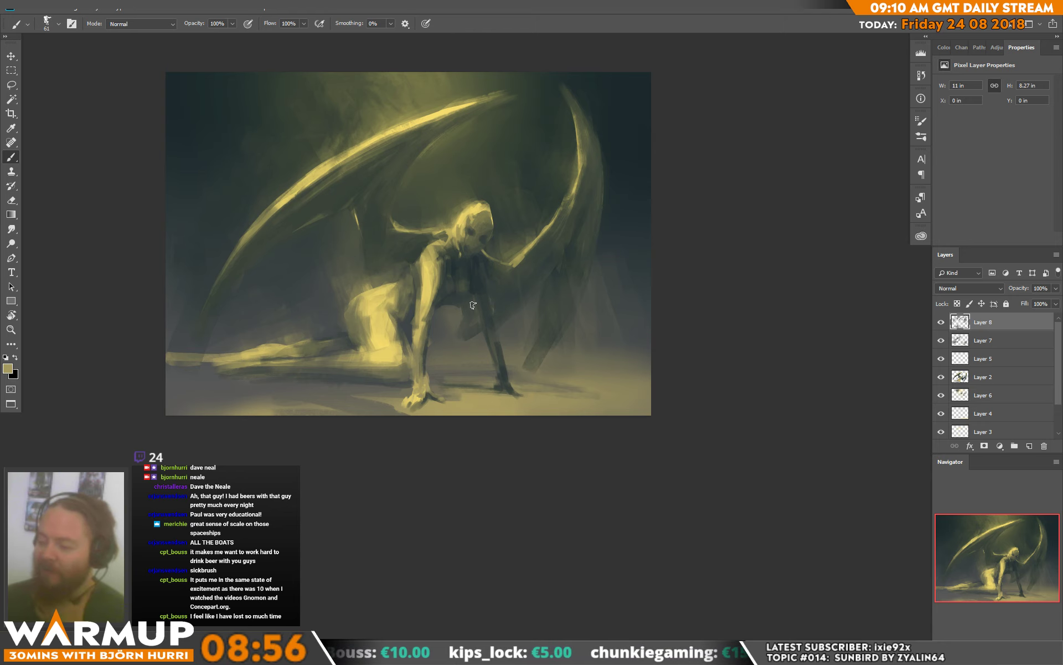
{"action": "left_click", "coordinate": [357, 369], "text": "alt"}
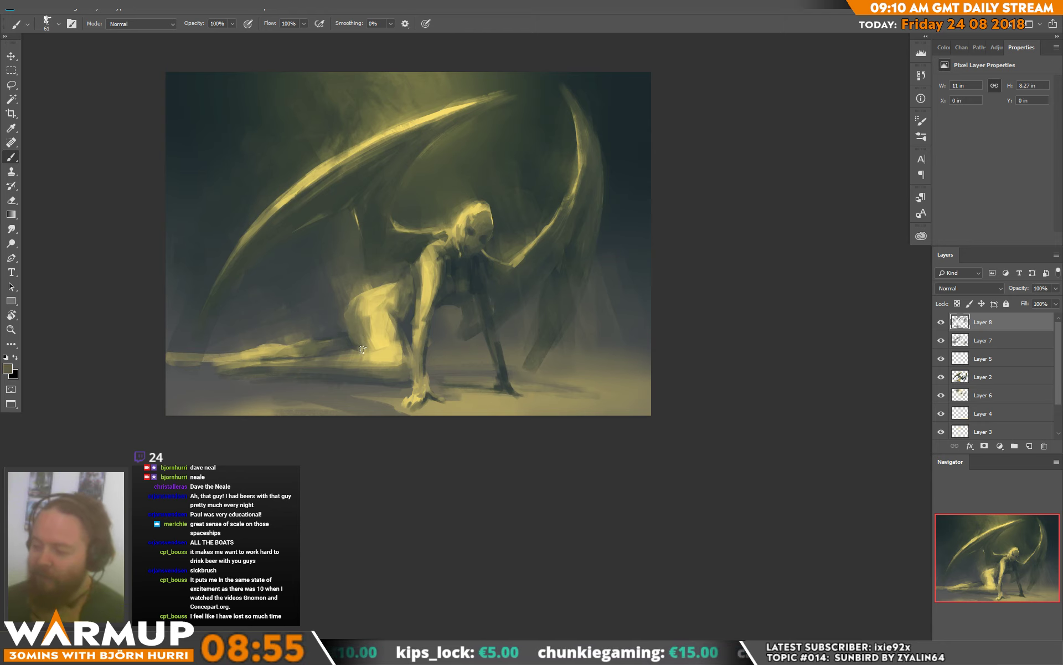
- Set the brush size to 45 px and repaint the light and half-tones across the hip and the back of the thigh
{"action": "scroll", "coordinate": [391, 320], "scroll_direction": "up", "scroll_amount": 2}
{"action": "right_click", "coordinate": [393, 320]}
{"action": "left_click_drag", "start_coordinate": [466, 171], "coordinate": [460, 178]}
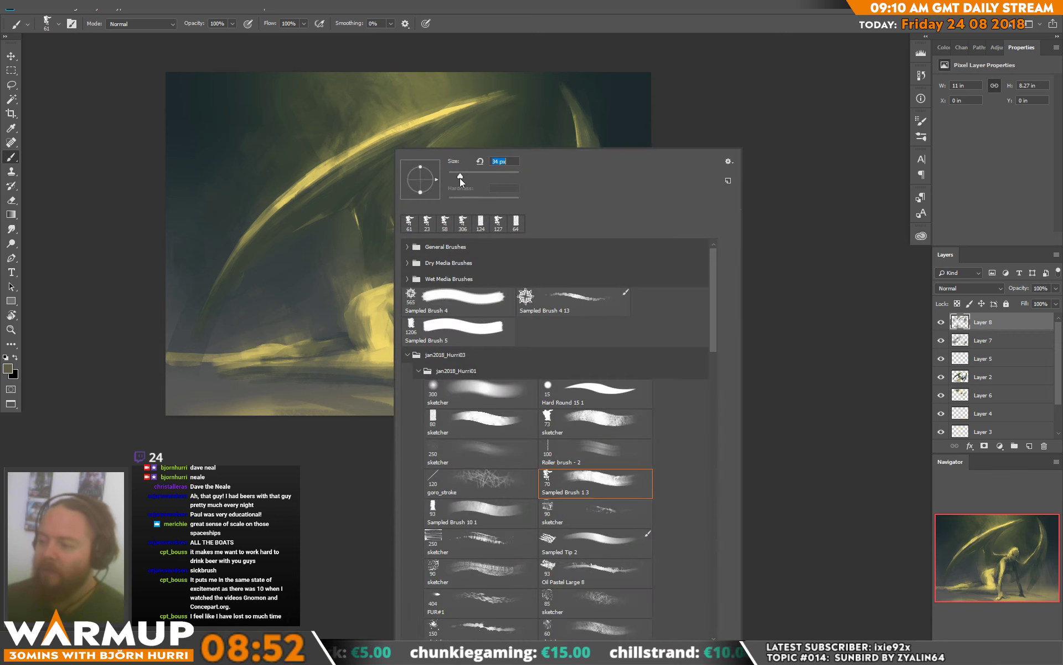
{"action": "left_click", "coordinate": [354, 333], "text": "alt"}
{"action": "left_click", "coordinate": [350, 346], "text": "alt"}
{"action": "left_click", "coordinate": [369, 332], "text": "alt"}
{"action": "left_click", "coordinate": [371, 325], "text": "alt"}
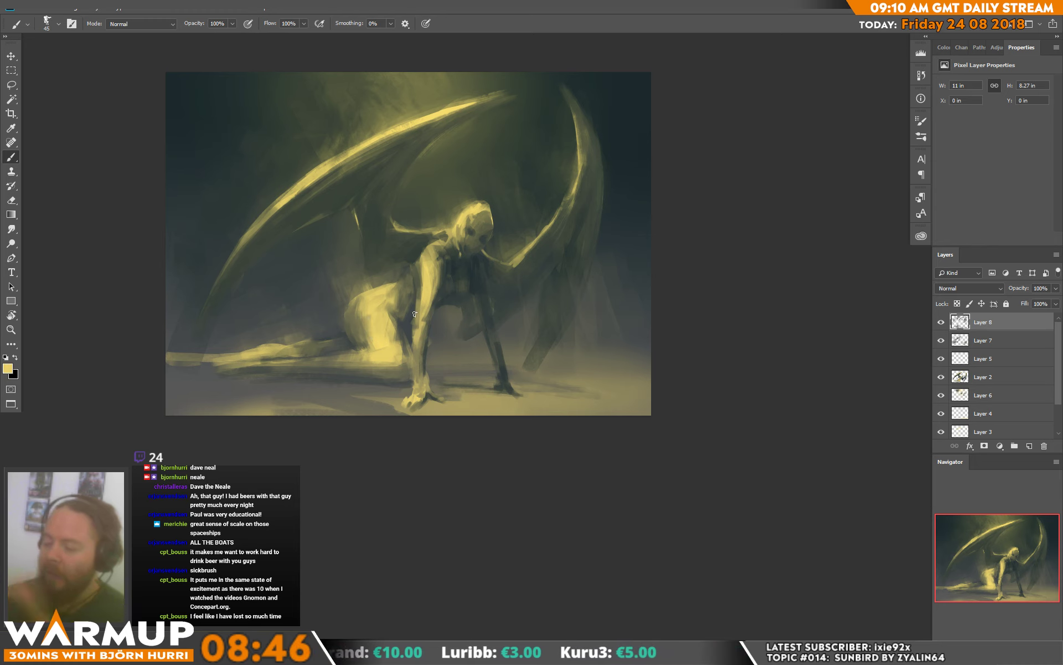
{"action": "left_click", "coordinate": [370, 333], "text": "alt"}
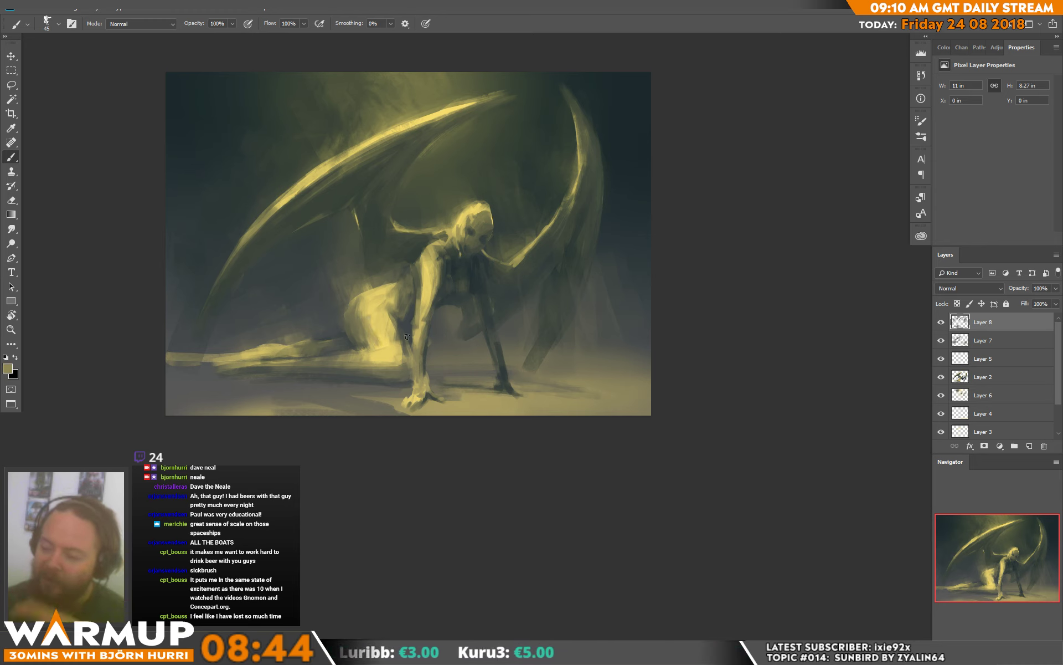
{"action": "left_click", "coordinate": [374, 354], "text": "alt"}
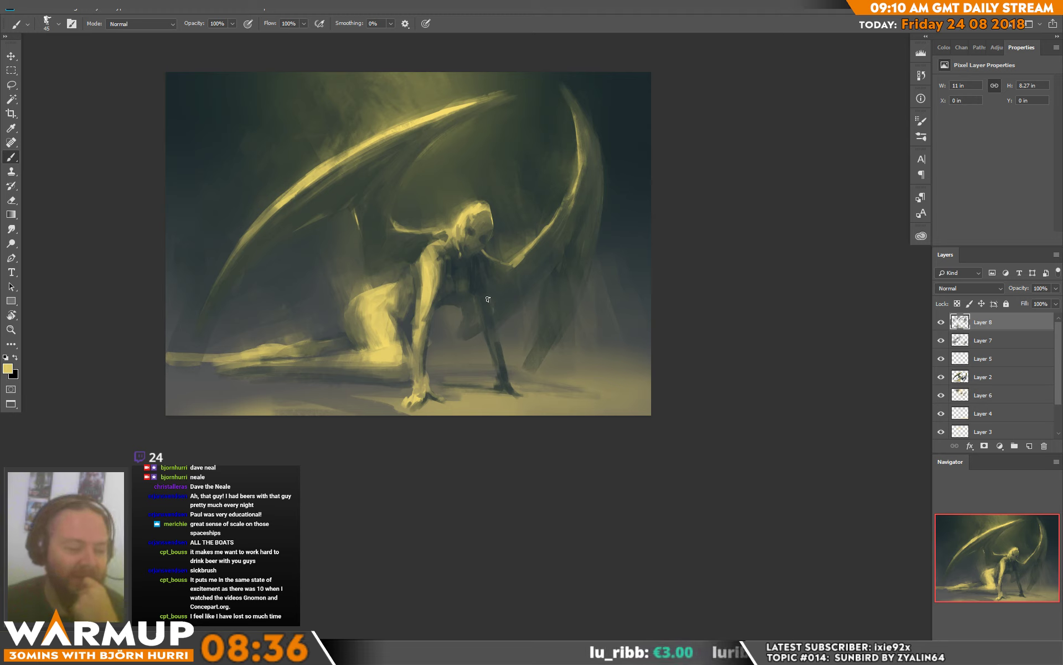
- Model the thigh's front edge and the knee by alternating sampled shadow and warm yellow tones
{"action": "left_click", "coordinate": [398, 338], "text": "alt"}
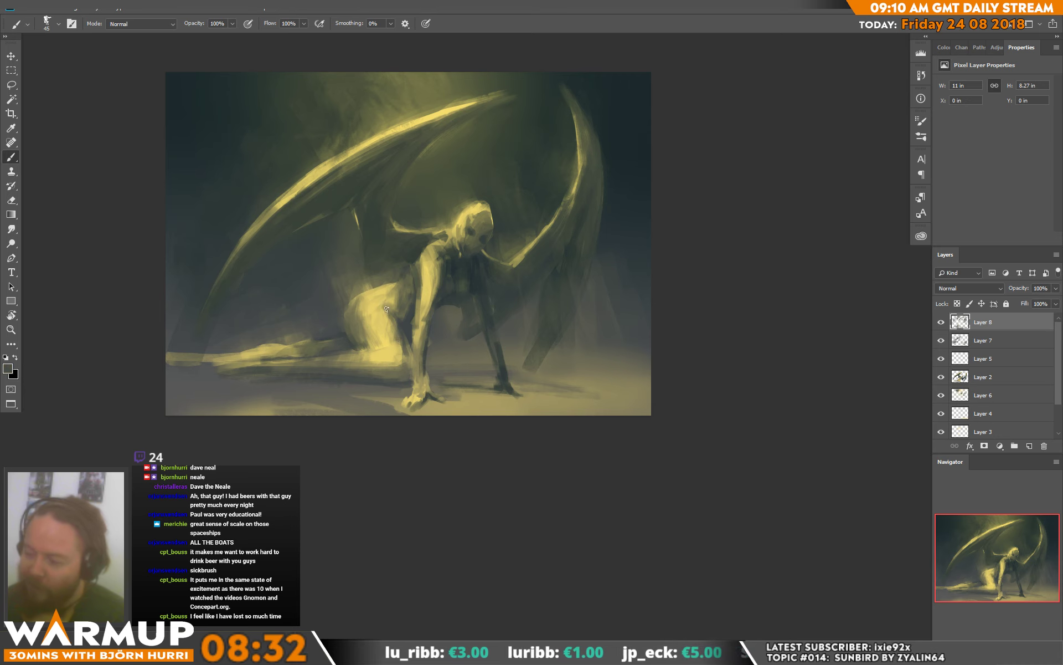
{"action": "left_click", "coordinate": [381, 309], "text": "alt"}
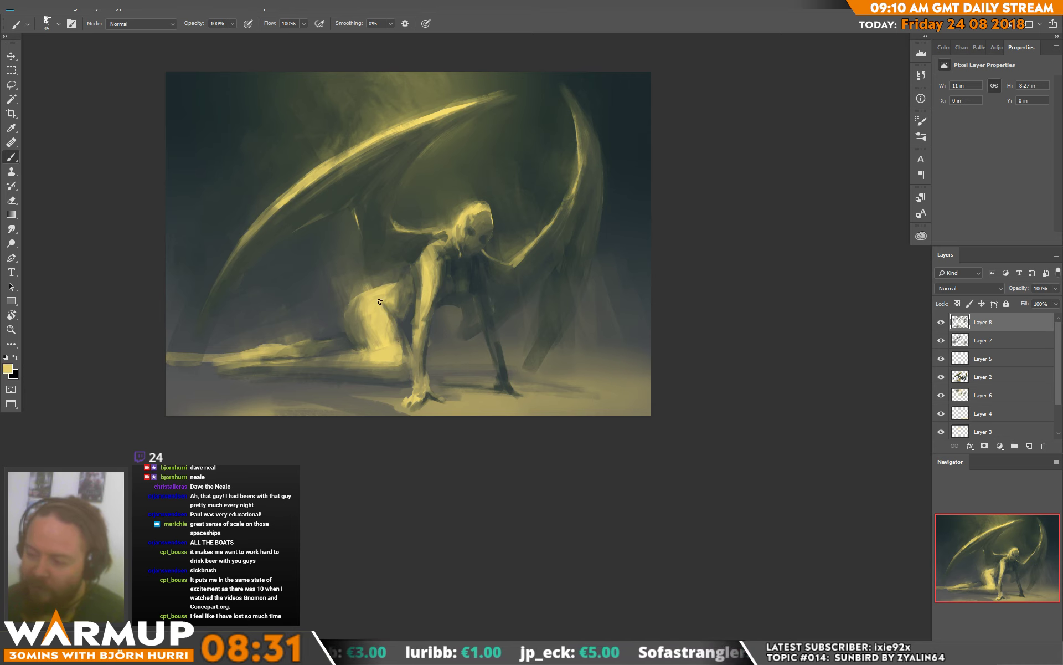
{"action": "left_click", "coordinate": [397, 337], "text": "alt"}
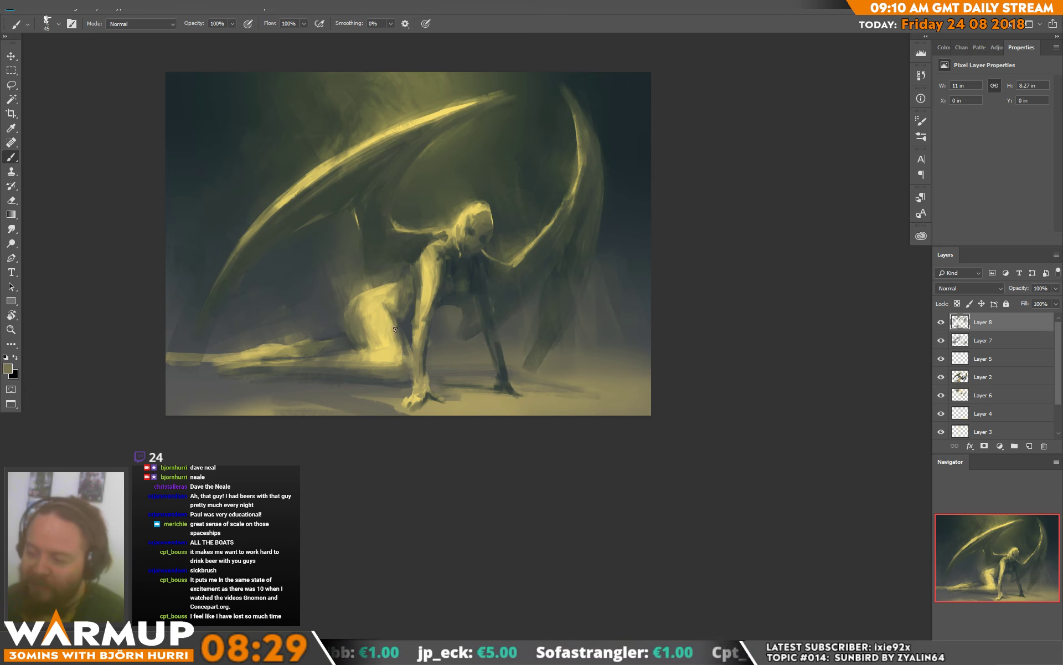
{"action": "left_click", "coordinate": [400, 349], "text": "alt"}
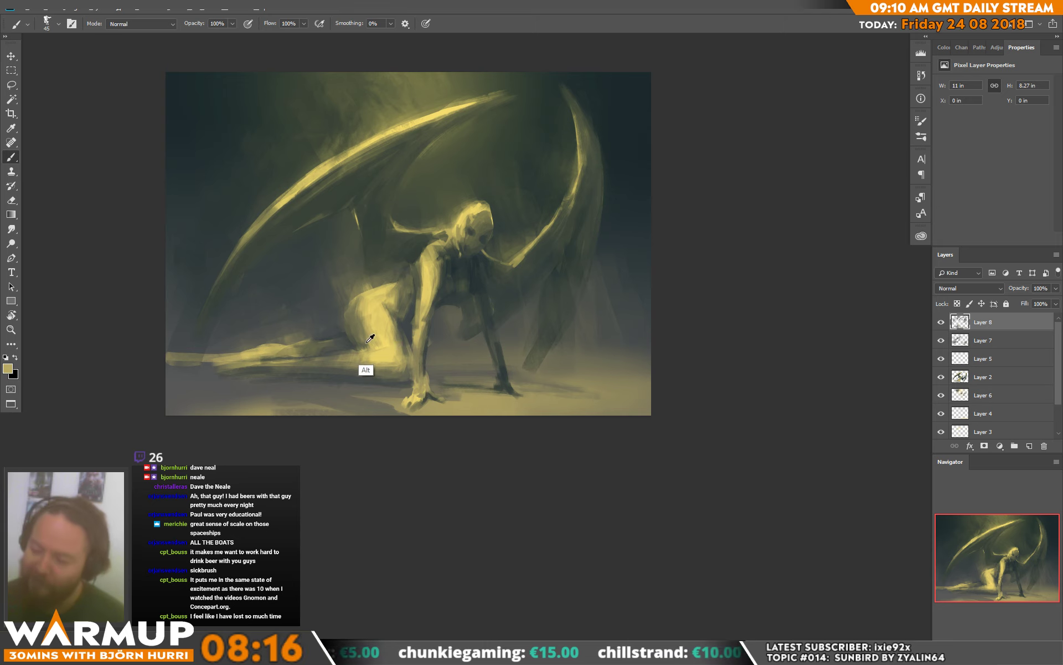
{"action": "left_click", "coordinate": [369, 337], "text": "alt"}
{"action": "left_click", "coordinate": [372, 338], "text": "alt"}
{"action": "left_click", "coordinate": [382, 349], "text": "alt"}
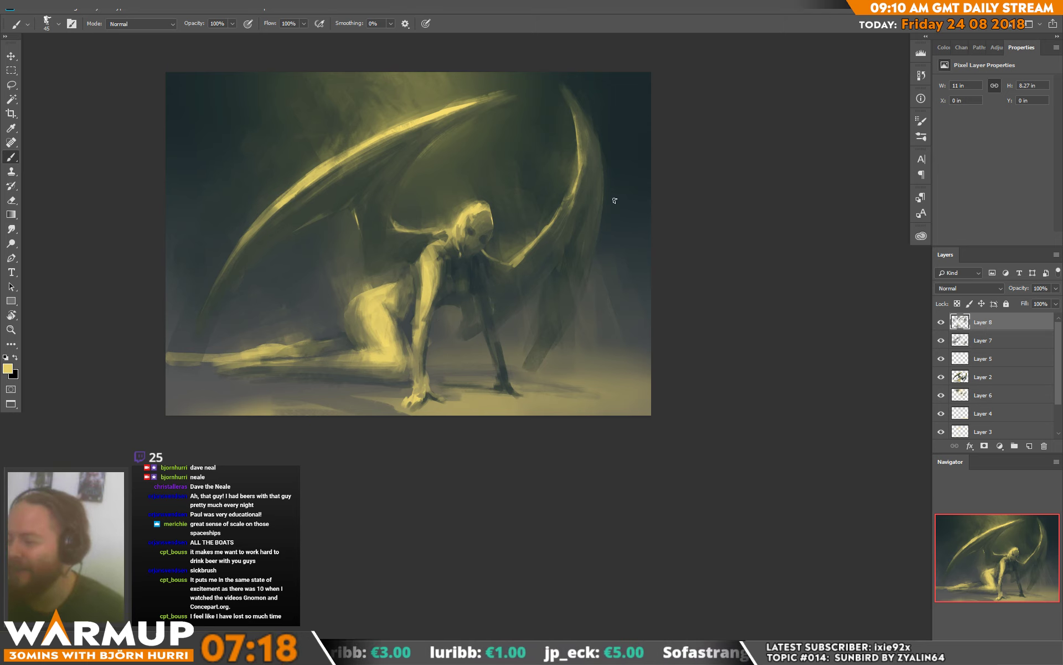
- Paint dark shadow over the front shoulder and upper arm, and deepen the shading on the chest beneath it
{"action": "left_click", "coordinate": [421, 267], "text": "alt"}
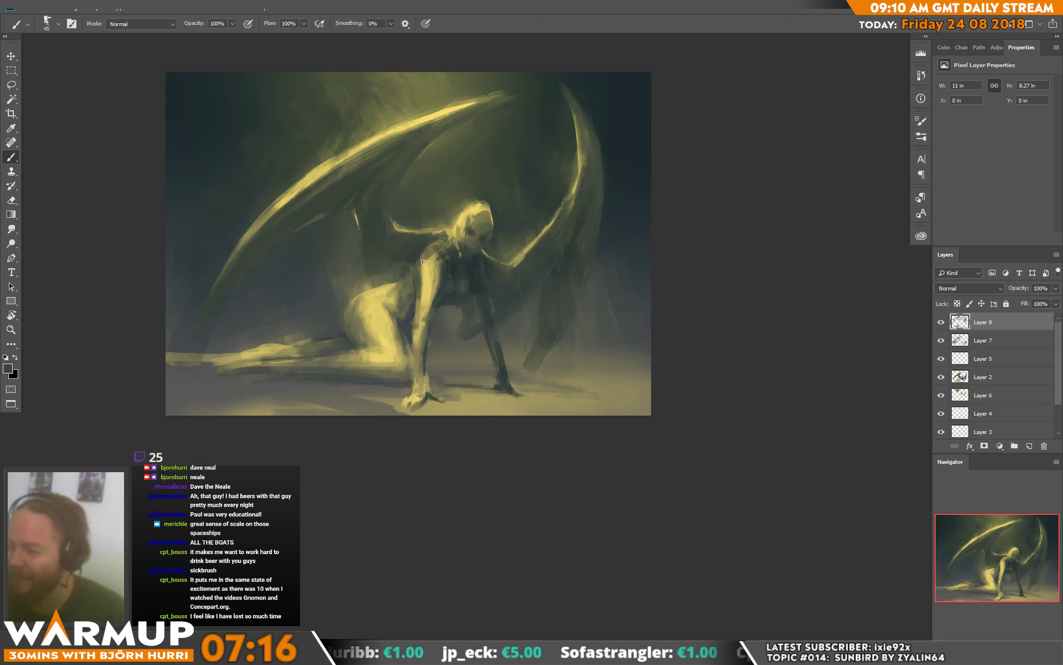
{"action": "mouse_move", "coordinate": [421, 265]}
{"action": "left_mouse_down"}
{"action": "mouse_move", "coordinate": [437, 257]}
{"action": "mouse_move", "coordinate": [438, 271]}
{"action": "mouse_move", "coordinate": [424, 262]}
{"action": "mouse_move", "coordinate": [431, 238]}
{"action": "left_mouse_up"}
{"action": "left_click", "coordinate": [450, 256], "text": "alt"}
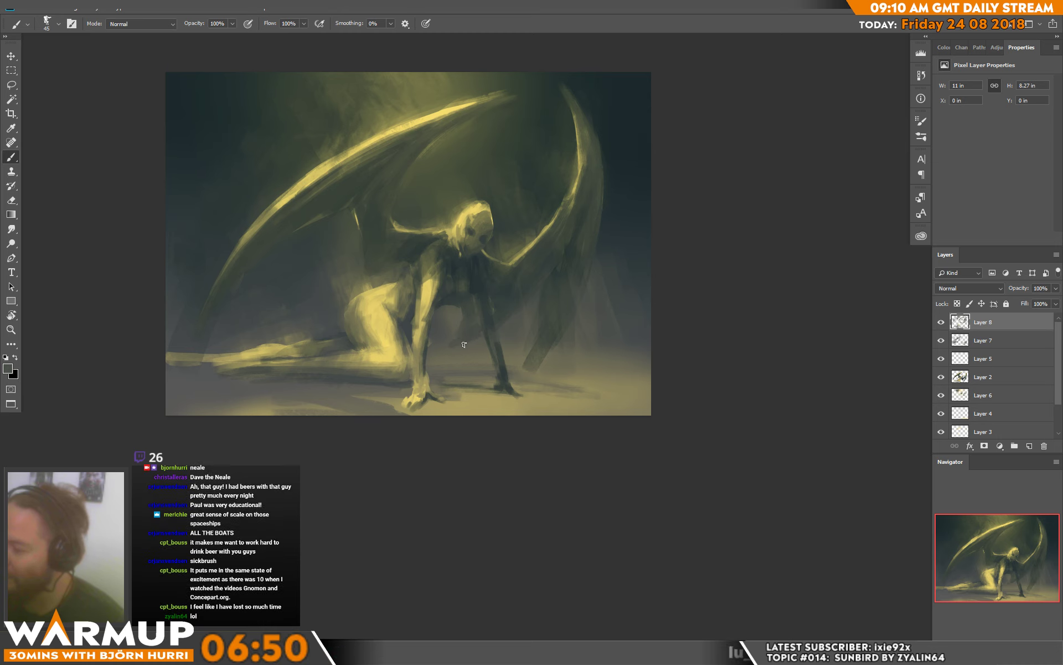
{"action": "left_click", "coordinate": [498, 305], "text": "alt"}
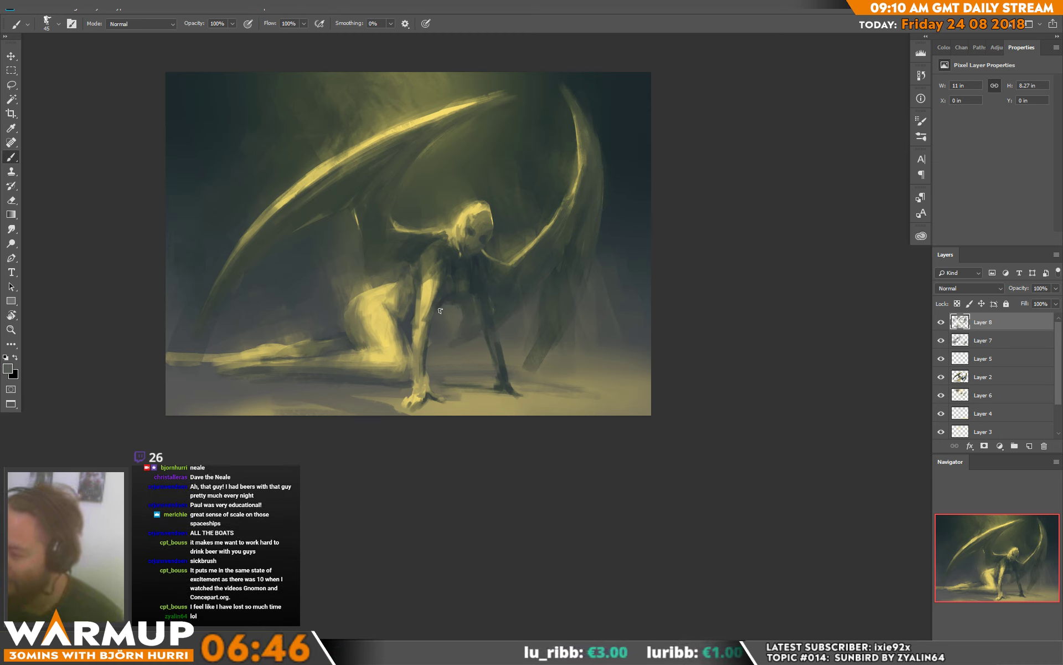
{"action": "left_click", "coordinate": [439, 315], "text": "alt"}
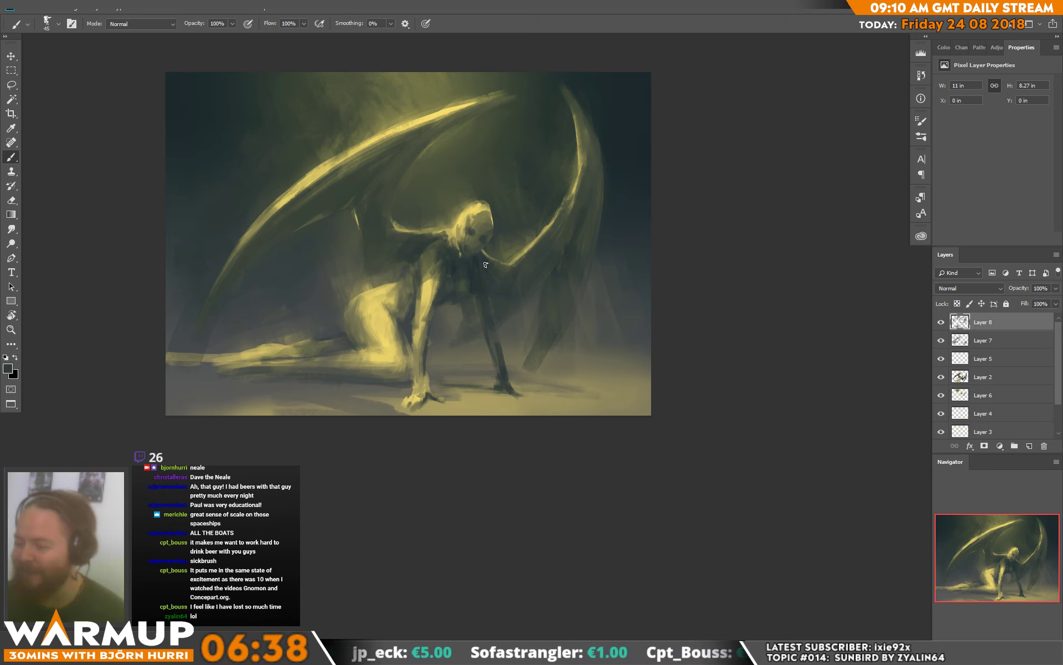
- Fade the trailing end of the lower leg into the ground and reshape the foot with sampled yellow
{"action": "key", "text": "alt"}
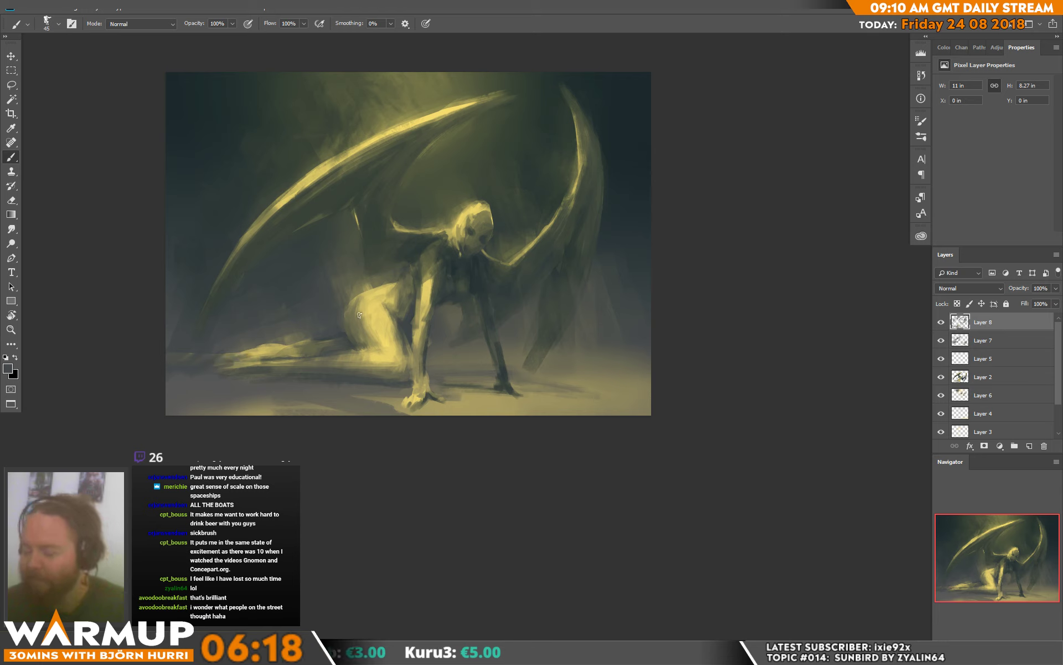
{"action": "left_click", "coordinate": [265, 379], "text": "alt"}
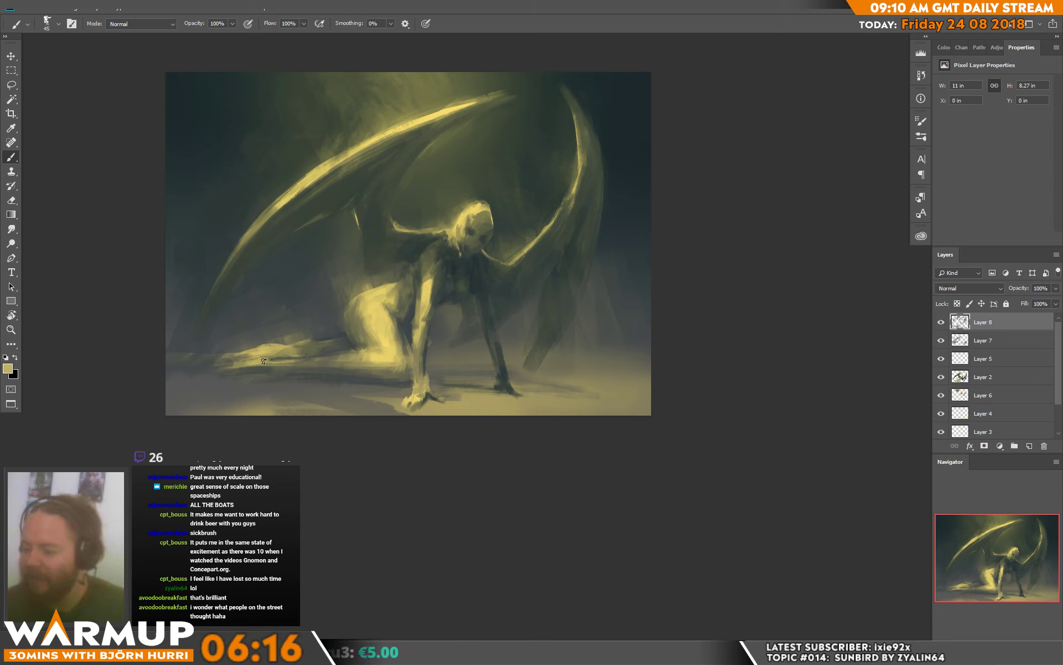
{"action": "left_click_drag", "start_coordinate": [260, 364], "coordinate": [250, 367]}
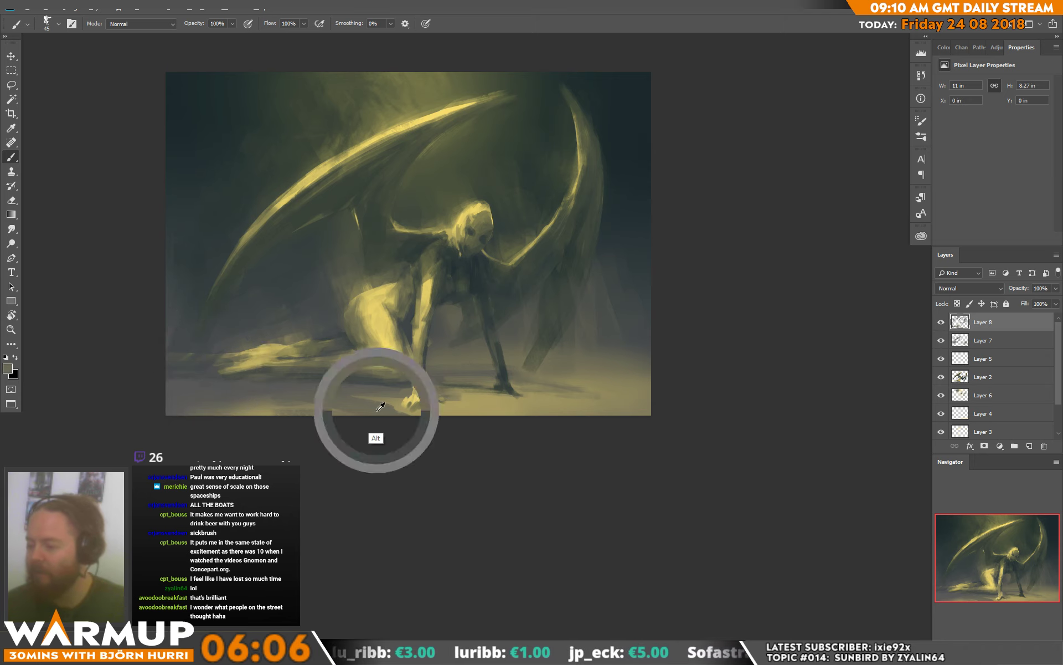
- Brush sampled light tones across the foreground around the front hand and along the canvas's lower edge
{"action": "left_click", "coordinate": [425, 409], "text": "alt"}
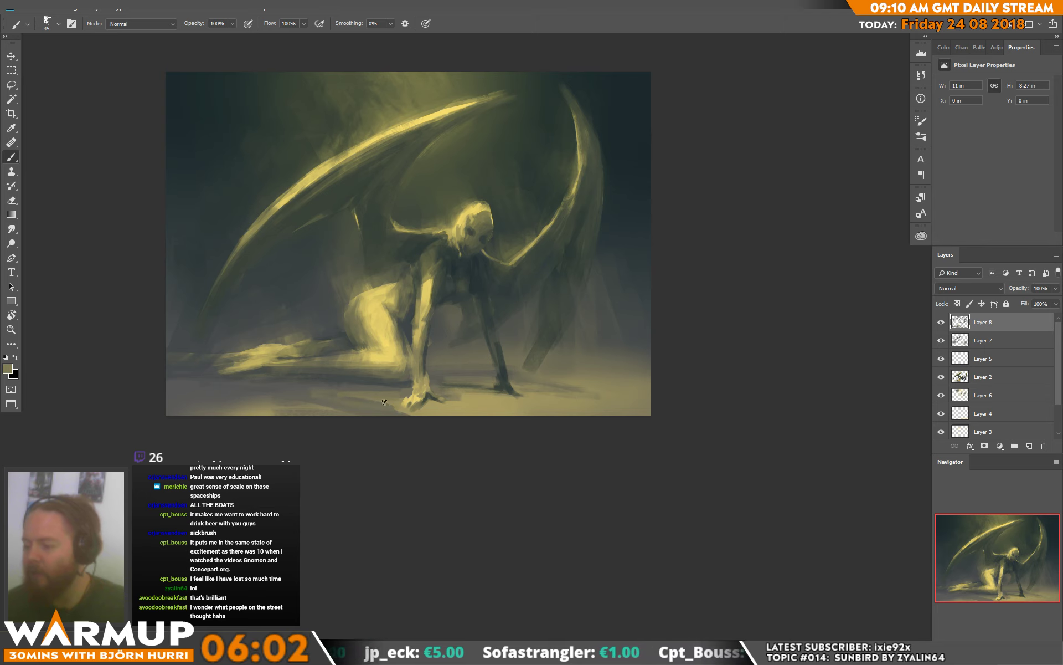
{"action": "mouse_move", "coordinate": [368, 409]}
{"action": "left_mouse_down"}
{"action": "mouse_move", "coordinate": [402, 411]}
{"action": "mouse_move", "coordinate": [290, 412]}
{"action": "left_mouse_up"}
{"action": "left_click", "coordinate": [426, 413], "text": "alt"}
{"action": "mouse_move", "coordinate": [452, 411]}
{"action": "left_mouse_down"}
{"action": "mouse_move", "coordinate": [257, 411]}
{"action": "mouse_move", "coordinate": [399, 407]}
{"action": "mouse_move", "coordinate": [289, 400]}
{"action": "left_mouse_up"}
- Set the brush size to 102 px and blend broad ground tones and soft shadow beneath the legs
{"action": "right_click", "coordinate": [354, 375]}
{"action": "left_click_drag", "start_coordinate": [443, 175], "coordinate": [446, 175]}
{"action": "left_click", "coordinate": [301, 395], "text": "alt"}
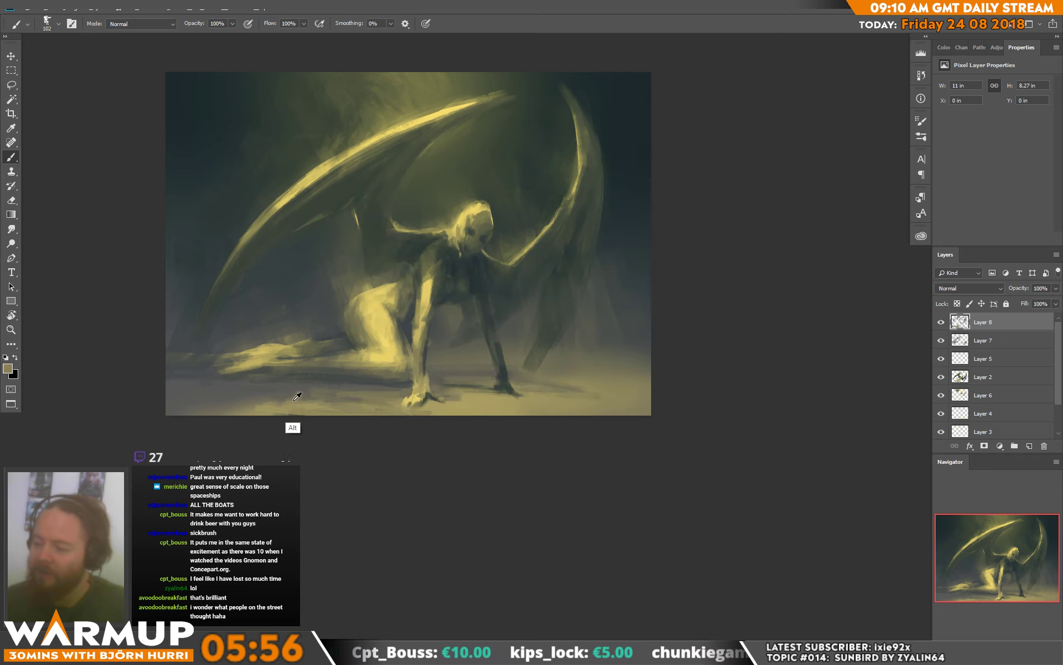
{"action": "mouse_move", "coordinate": [303, 398]}
{"action": "left_mouse_down"}
{"action": "mouse_move", "coordinate": [213, 397]}
{"action": "mouse_move", "coordinate": [314, 397]}
{"action": "left_mouse_up"}
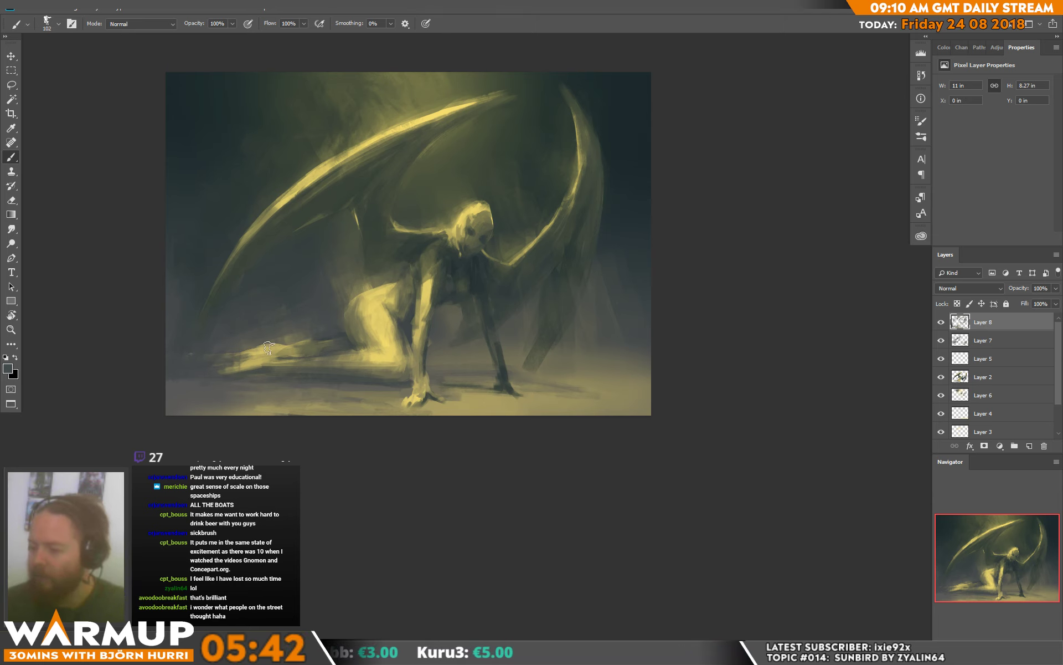
{"action": "left_click_drag", "start_coordinate": [243, 394], "coordinate": [308, 388]}
{"action": "left_click", "coordinate": [256, 396], "text": "alt"}
{"action": "left_click", "coordinate": [461, 400], "text": "alt"}
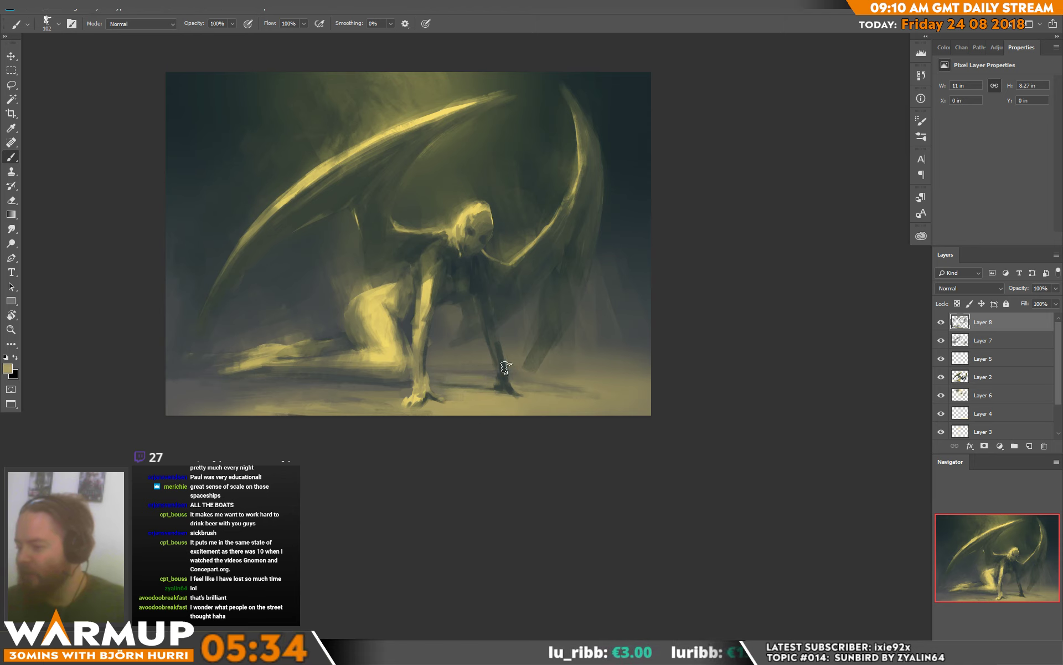
- Reshape the far wing's lower end into a pointed tip and darken its membrane with sampled colours
{"action": "left_click", "coordinate": [454, 365], "text": "alt"}
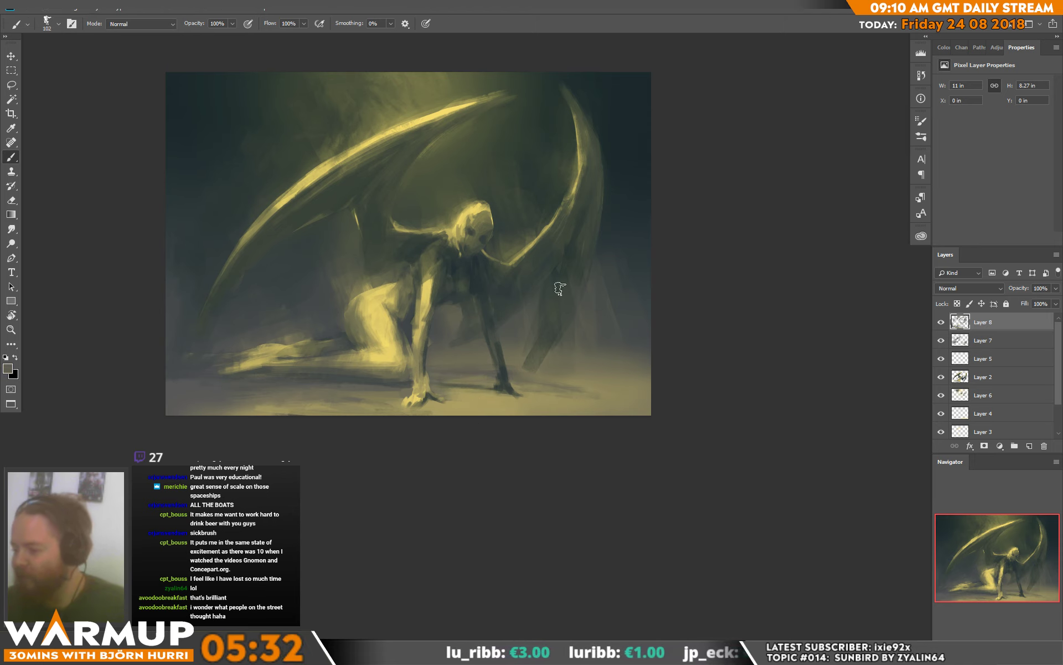
{"action": "left_click", "coordinate": [549, 368], "text": "alt"}
{"action": "left_click_drag", "start_coordinate": [530, 372], "coordinate": [561, 331]}
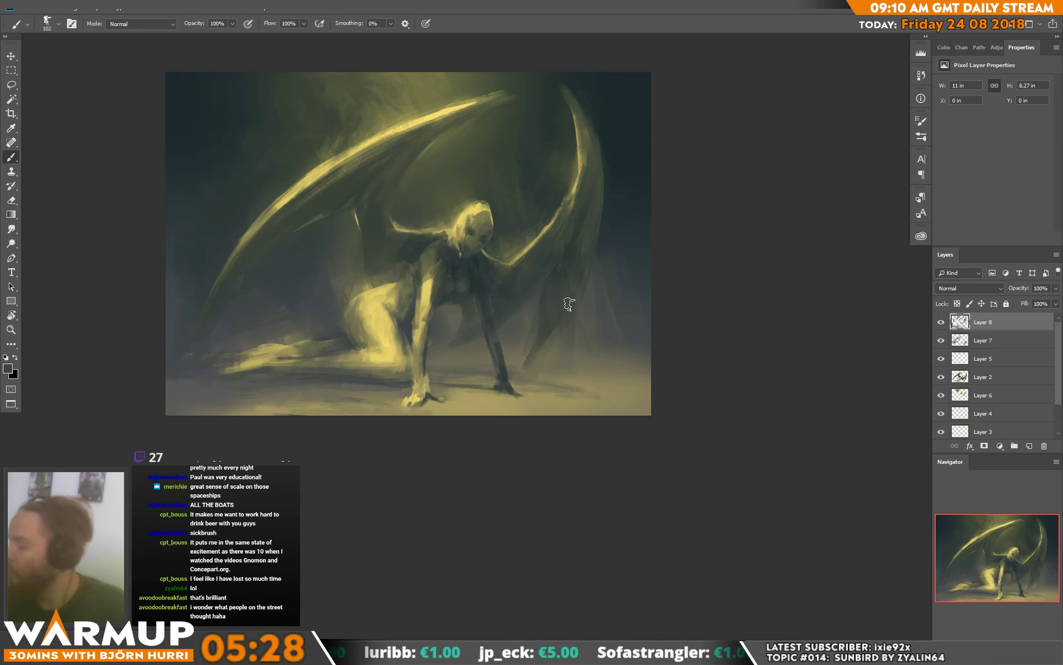
{"action": "left_click", "coordinate": [532, 256], "text": "alt"}
{"action": "left_click", "coordinate": [548, 284], "text": "alt"}
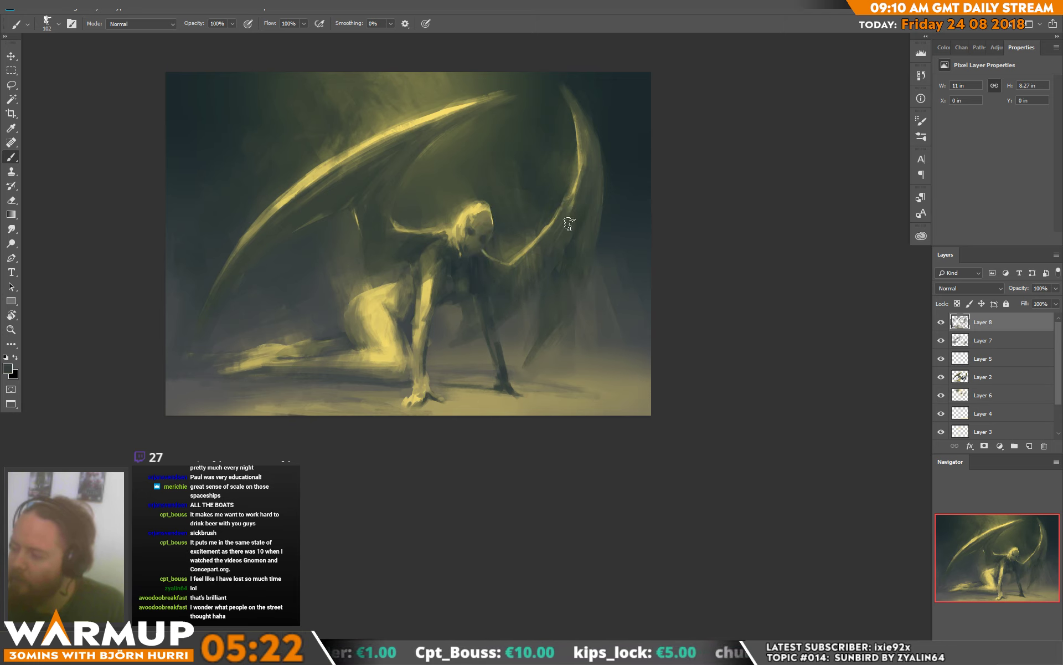
{"action": "left_click", "coordinate": [512, 284], "text": "alt"}
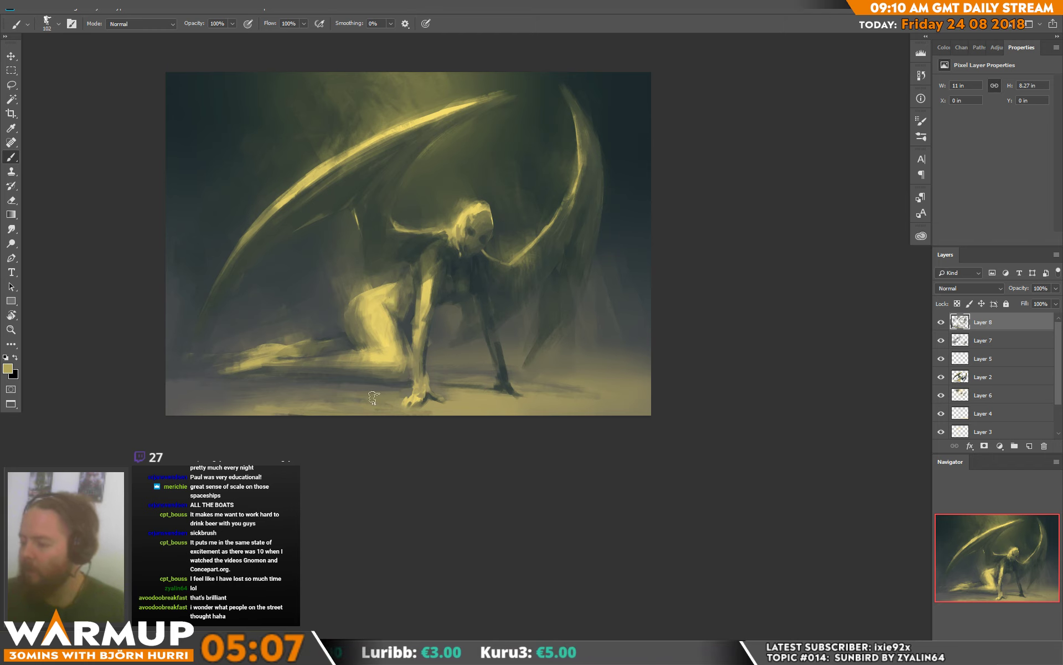
- Brush yellow light across the ground beyond the far hand, out past the canvas's edge
{"action": "left_click_drag", "start_coordinate": [462, 399], "coordinate": [636, 404]}
{"action": "left_click_drag", "start_coordinate": [506, 396], "coordinate": [628, 407]}
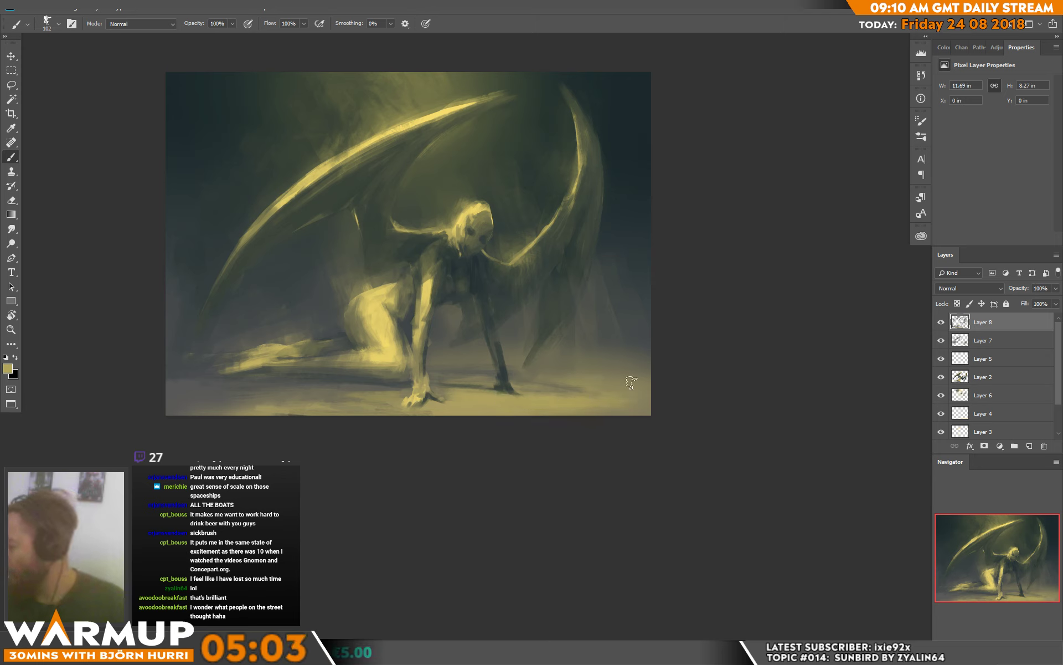
{"action": "left_click_drag", "start_coordinate": [579, 379], "coordinate": [705, 390]}
{"action": "left_click", "coordinate": [578, 378], "text": "alt"}
{"action": "left_click_drag", "start_coordinate": [547, 373], "coordinate": [692, 377]}
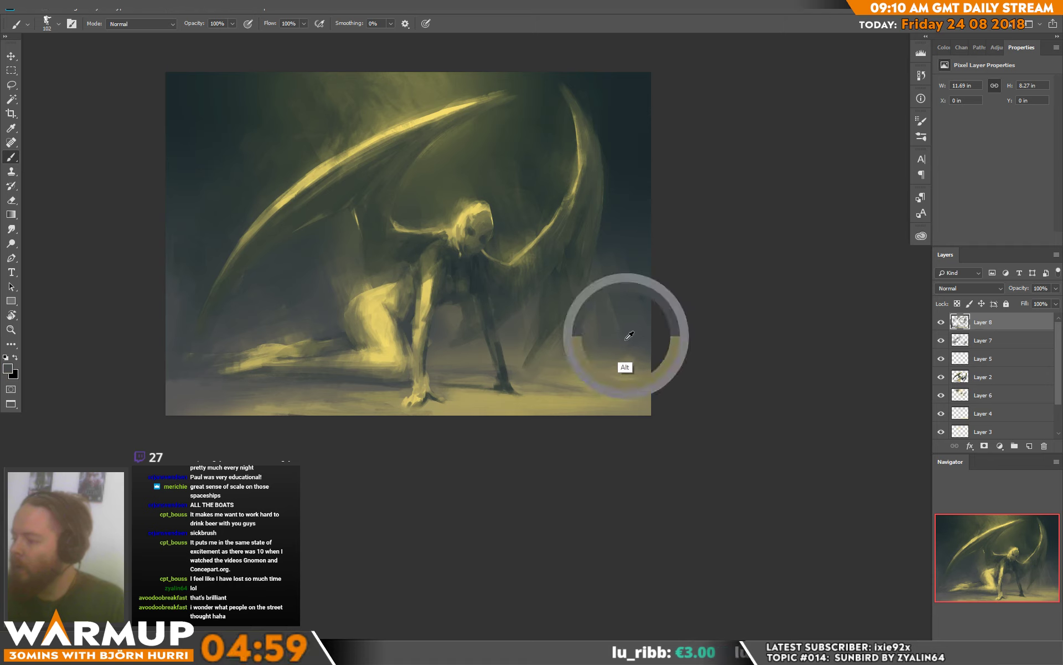
- Brush sampled dark background tones just beyond the outer edge of the far wing
{"action": "right_click", "coordinate": [604, 285], "text": "alt"}
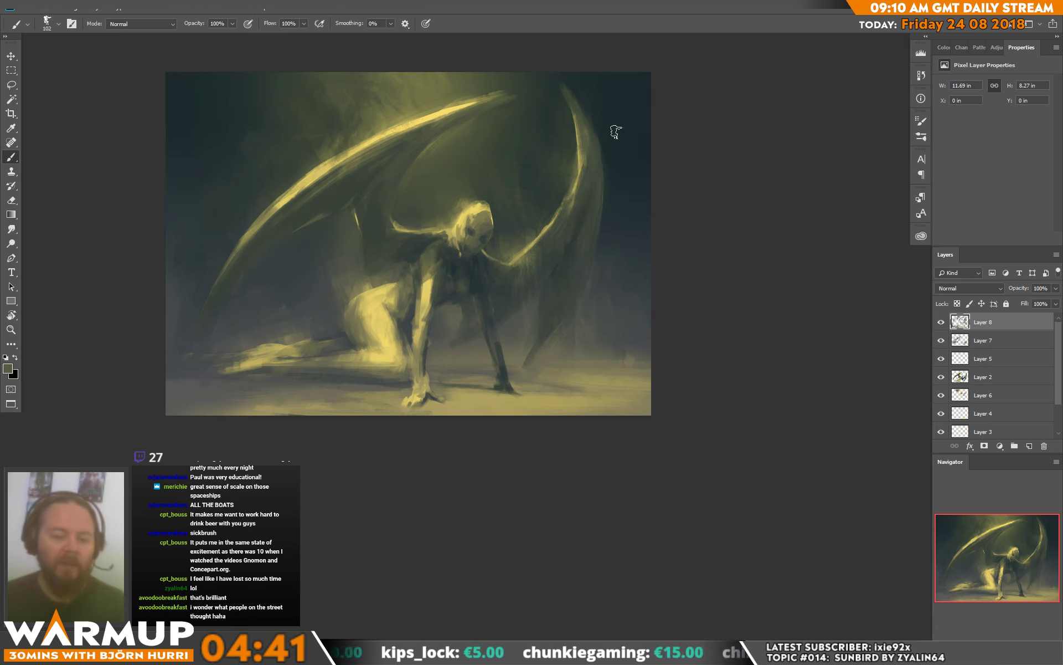
{"action": "key", "text": "alt"}
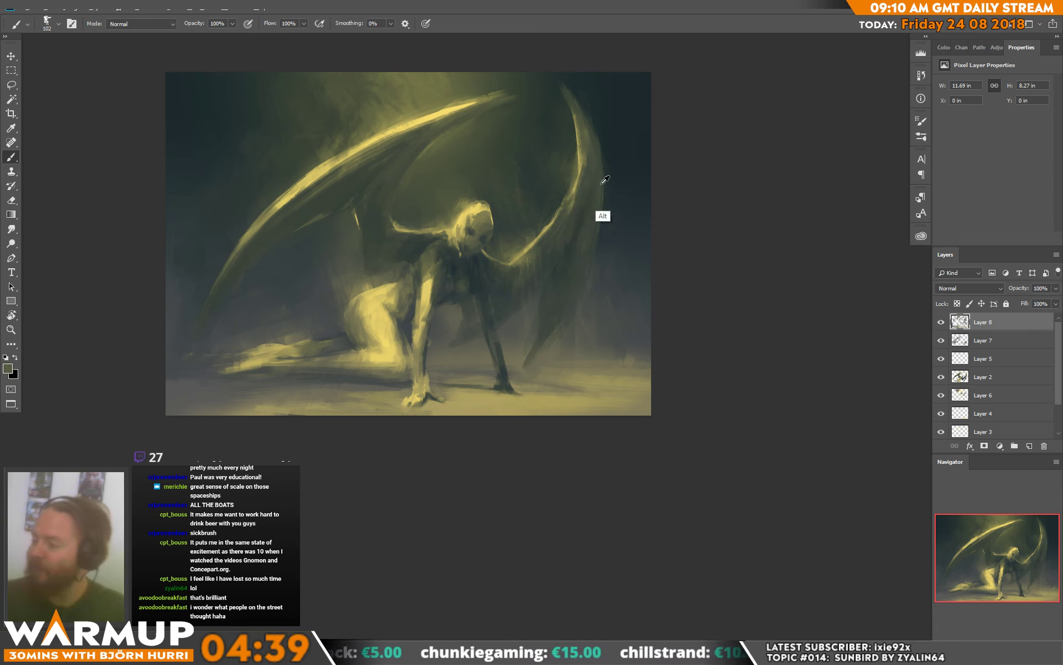
{"action": "left_click", "coordinate": [598, 174], "text": "alt"}
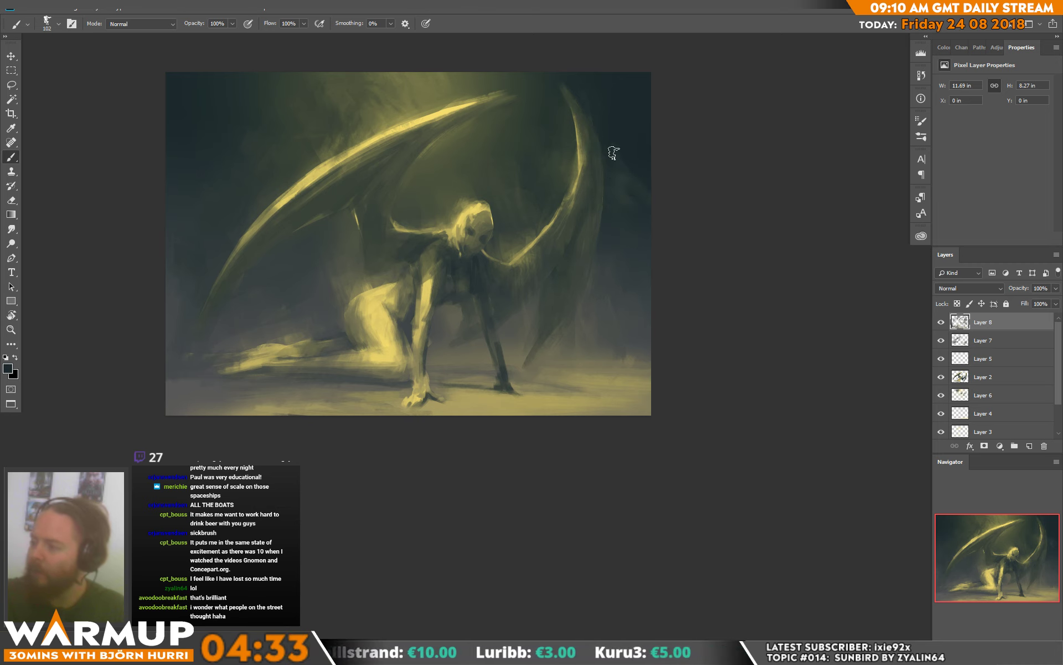
- Brush sampled yellow and olive haze into the background above the near wing's leading edge
{"action": "left_click", "coordinate": [419, 118], "text": "alt"}
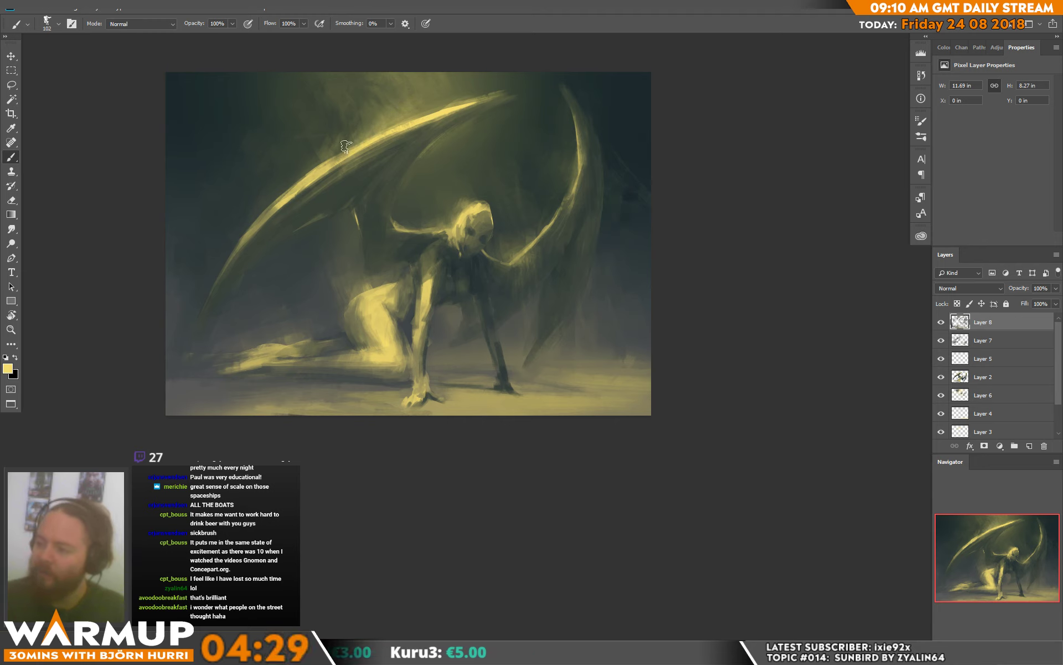
{"action": "left_click", "coordinate": [389, 91], "text": "alt"}
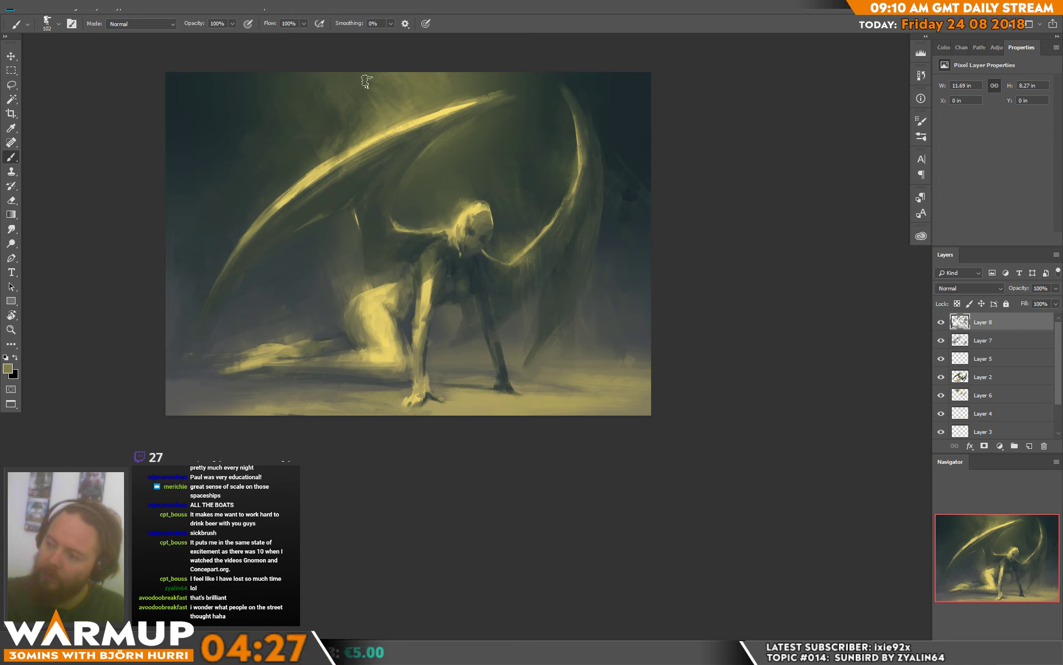
{"action": "left_click", "coordinate": [355, 116], "text": "alt"}
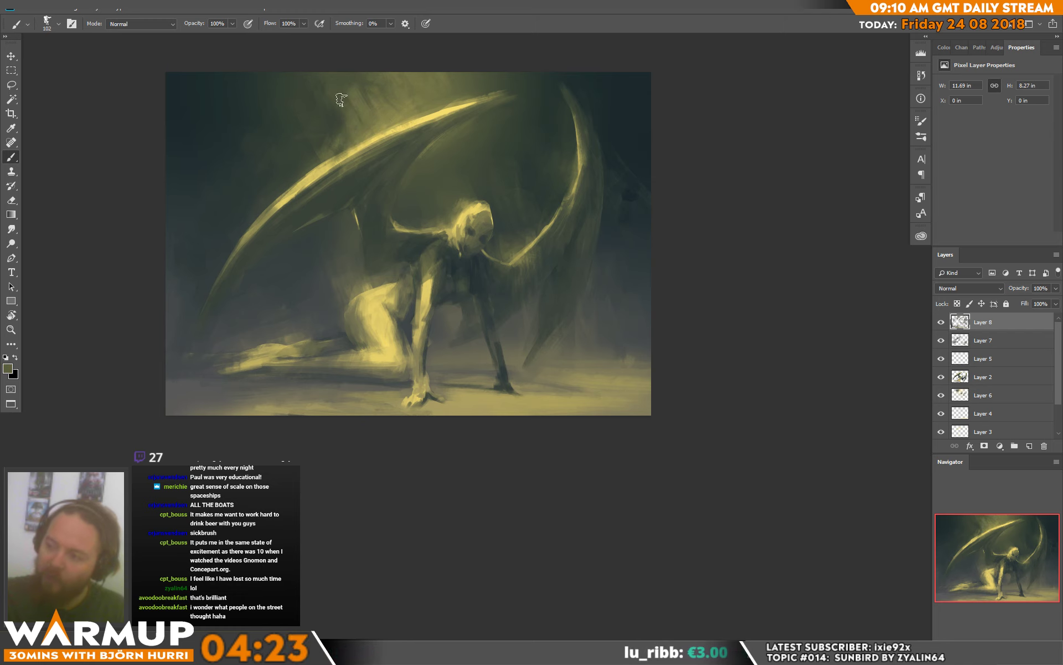
{"action": "left_click_drag", "start_coordinate": [335, 87], "coordinate": [366, 110]}
{"action": "left_click", "coordinate": [335, 113], "text": "alt"}
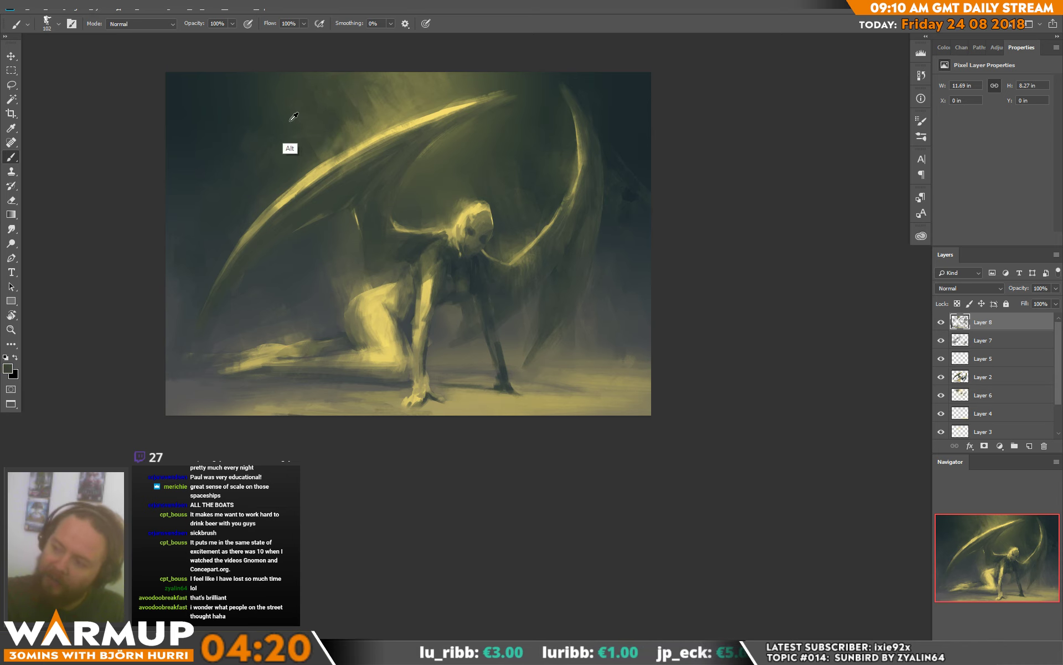
{"action": "left_click", "coordinate": [333, 130], "text": "alt"}
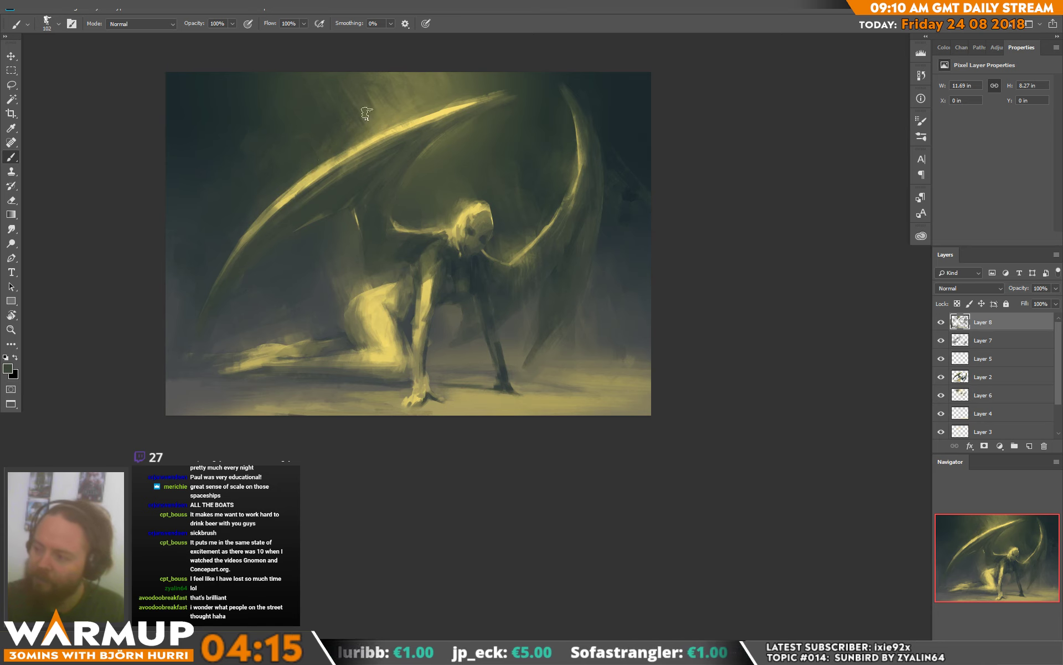
{"action": "left_click", "coordinate": [361, 161], "text": "alt"}
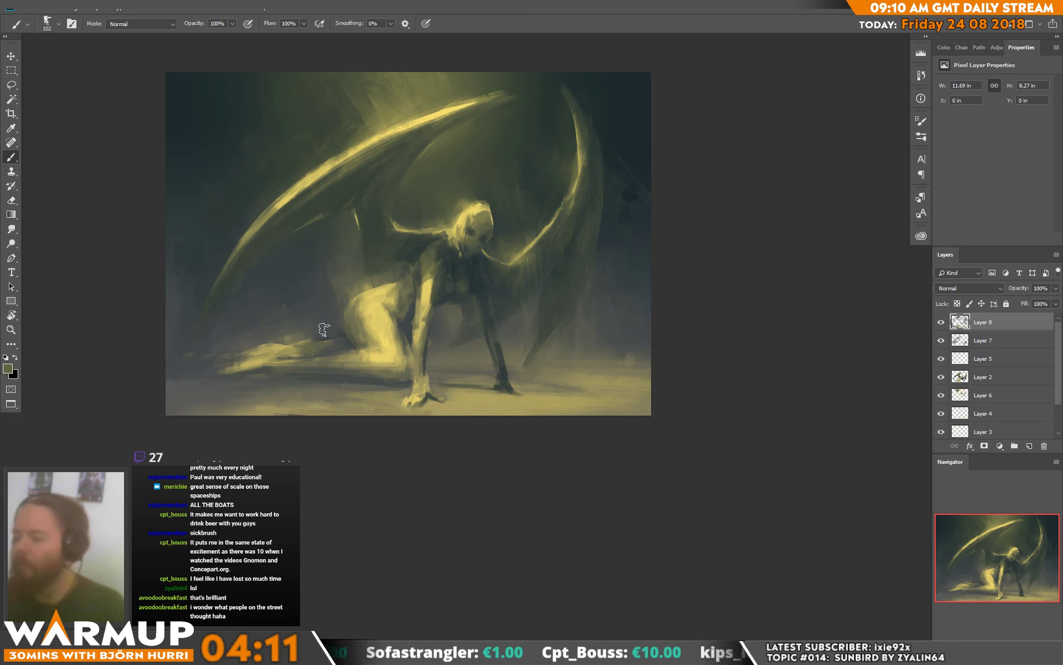
- Soften the background above the trailing leg with sampled grey-olive tones
{"action": "left_click", "coordinate": [316, 342], "text": "alt"}
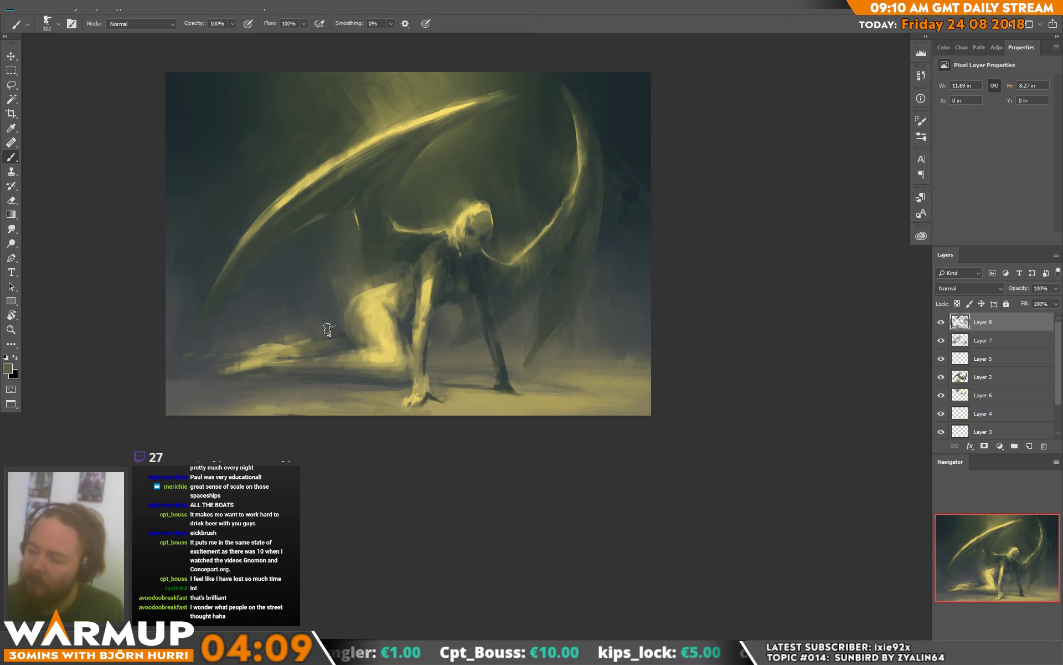
{"action": "left_click", "coordinate": [336, 334], "text": "alt"}
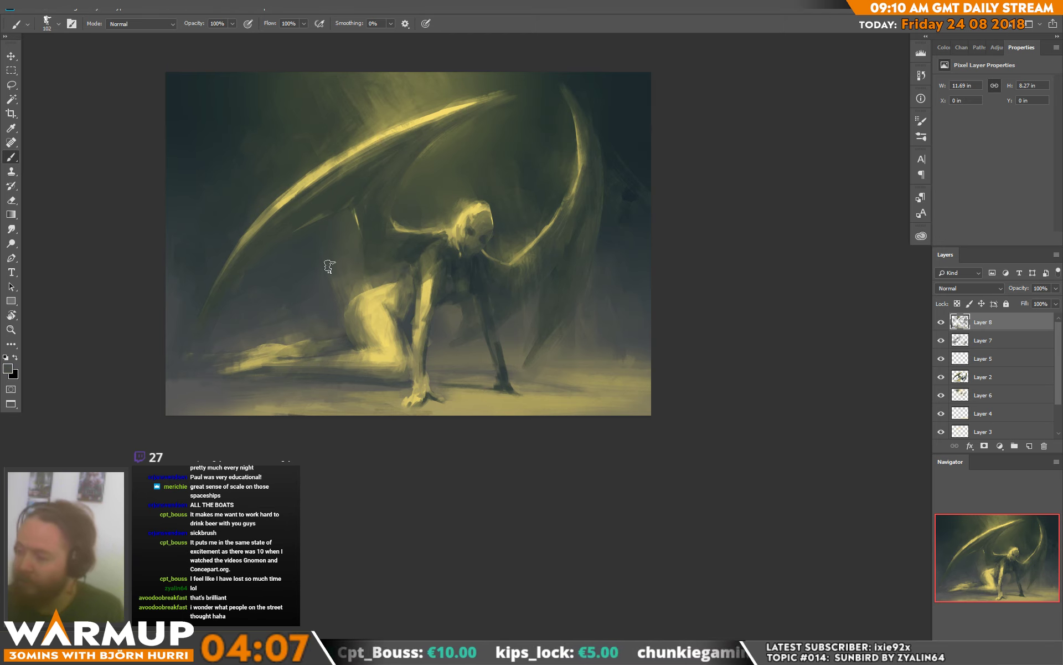
{"action": "left_click", "coordinate": [318, 315], "text": "alt"}
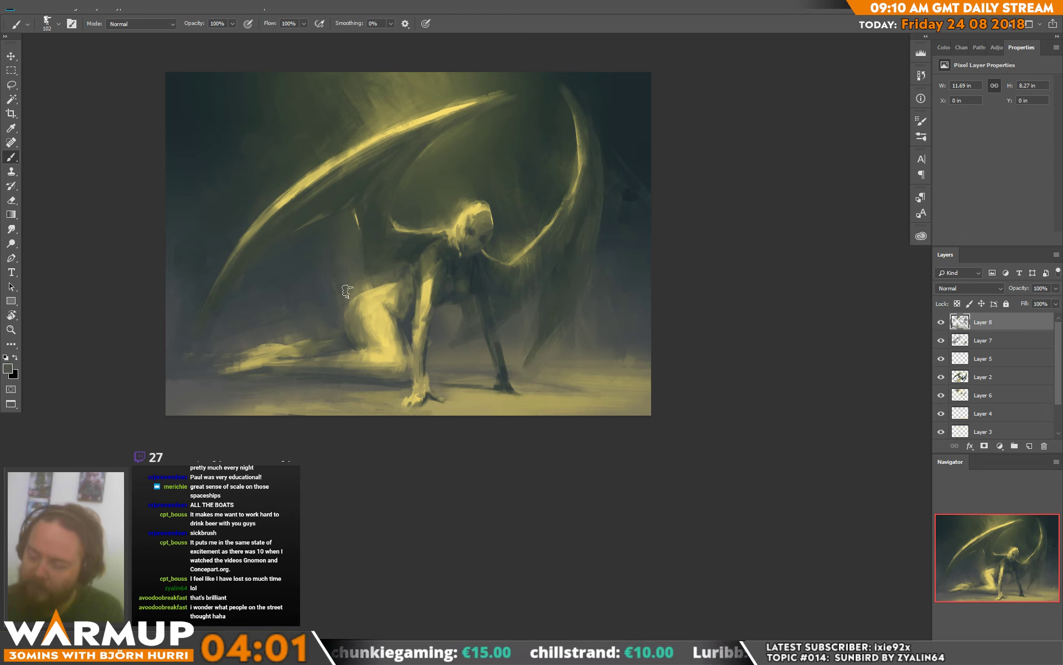
- Set the brush size to 42 px and darken the near wing's membrane beneath its lit leading edge
{"action": "right_click", "coordinate": [330, 197]}
{"action": "left_click", "coordinate": [402, 175]}
{"action": "left_click_drag", "start_coordinate": [309, 191], "coordinate": [358, 157]}
{"action": "mouse_move", "coordinate": [274, 214]}
{"action": "left_mouse_down"}
{"action": "mouse_move", "coordinate": [371, 149]}
{"action": "mouse_move", "coordinate": [244, 246]}
{"action": "mouse_move", "coordinate": [288, 199]}
{"action": "mouse_move", "coordinate": [247, 249]}
{"action": "left_mouse_up"}
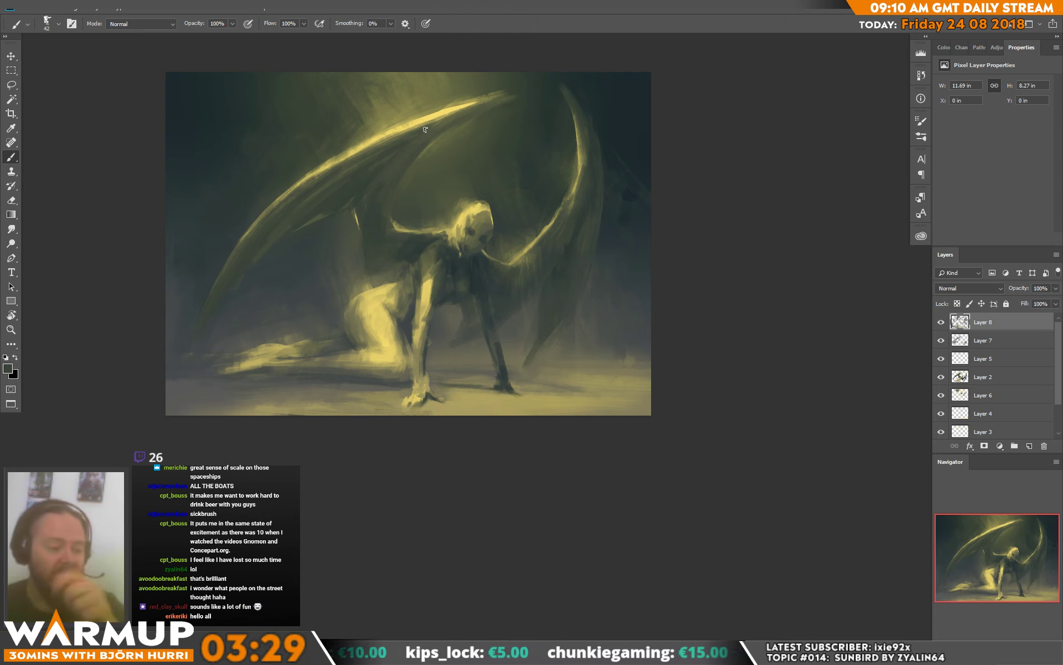
{"action": "left_click", "coordinate": [320, 179], "text": "alt"}
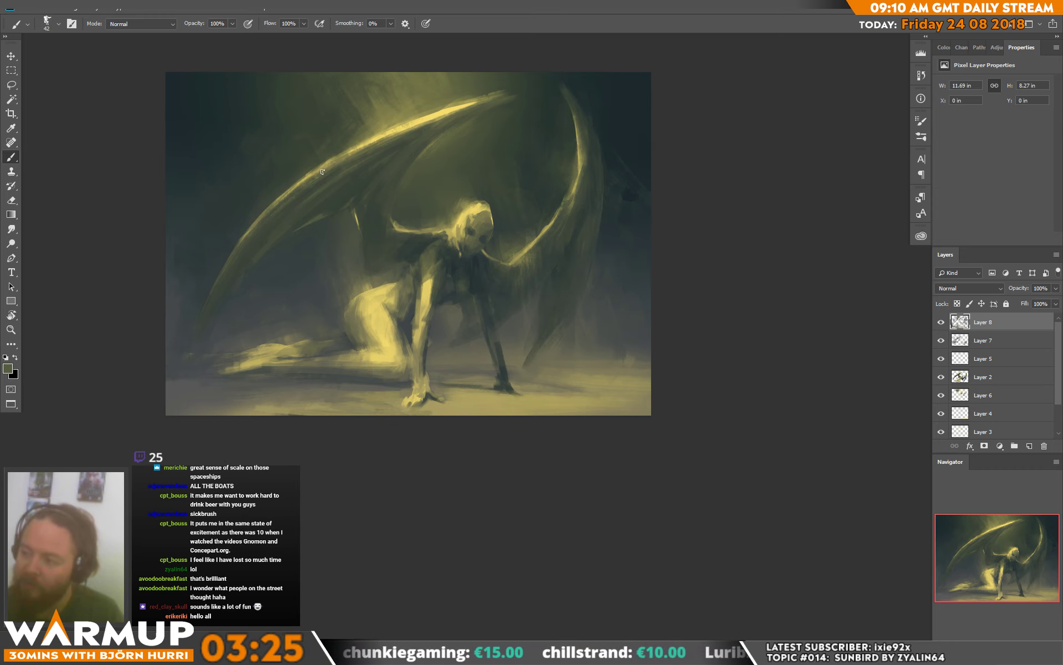
- Set the brush size to 29 px and thin the near wing's bright edge with sampled dark membrane strokes
{"action": "right_click", "coordinate": [431, 146]}
{"action": "left_click", "coordinate": [486, 175]}
{"action": "left_click", "coordinate": [325, 198]}
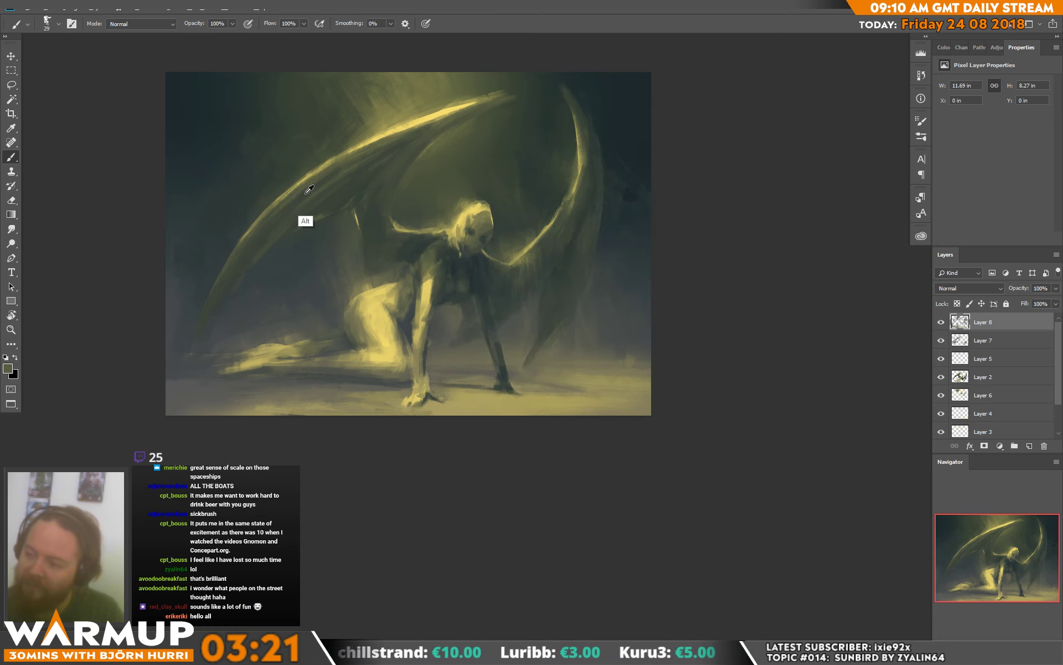
{"action": "left_click", "coordinate": [321, 180], "text": "alt"}
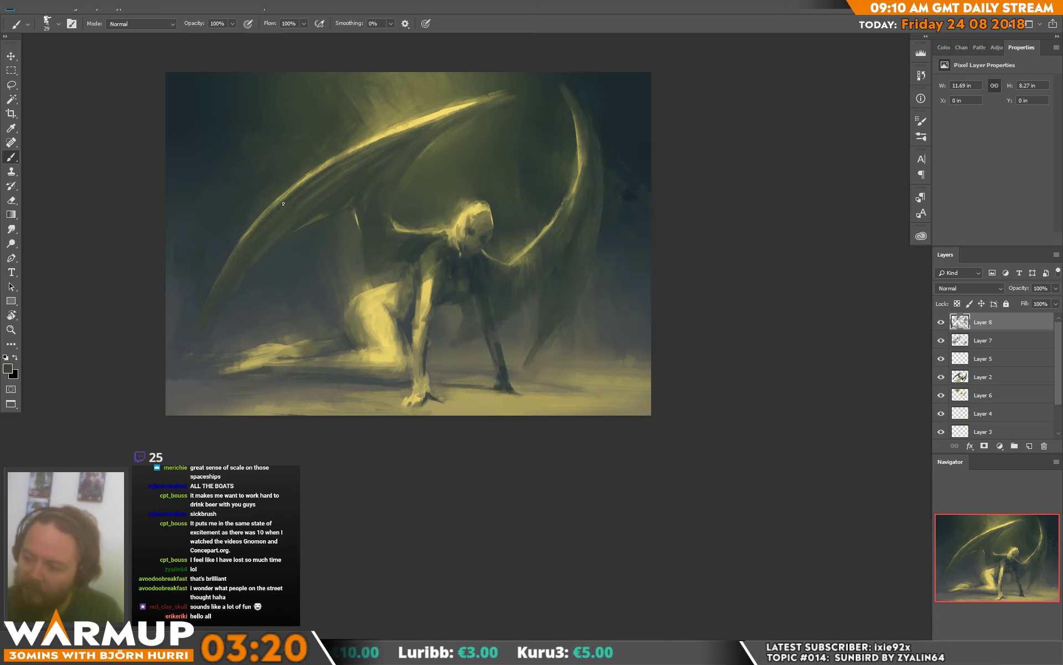
{"action": "left_click_drag", "start_coordinate": [276, 205], "coordinate": [445, 117]}
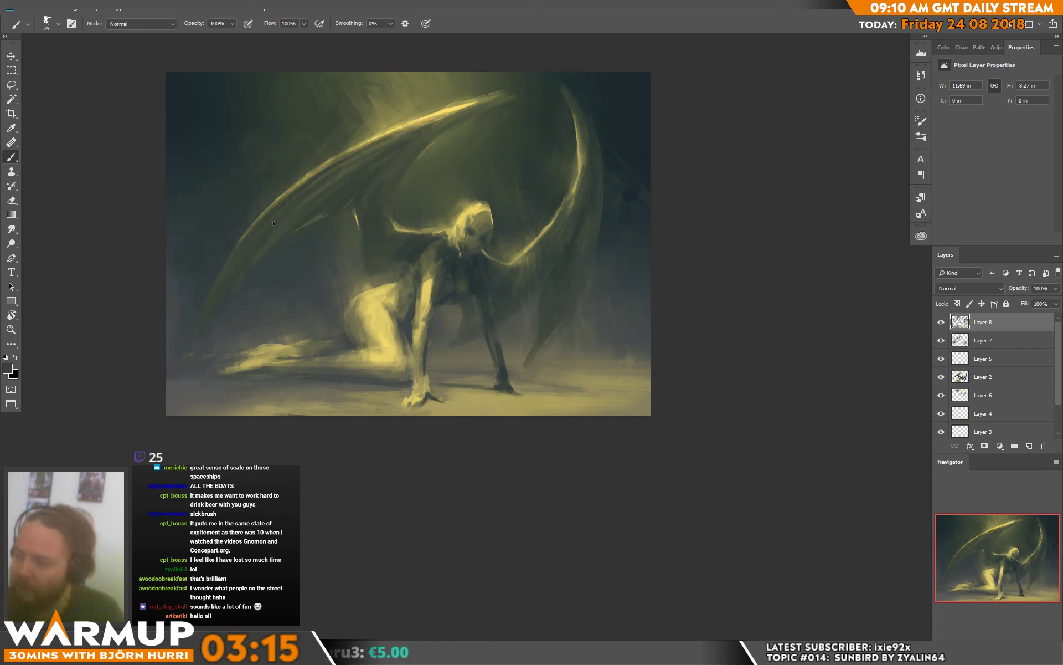
{"action": "left_click", "coordinate": [328, 200], "text": "alt"}
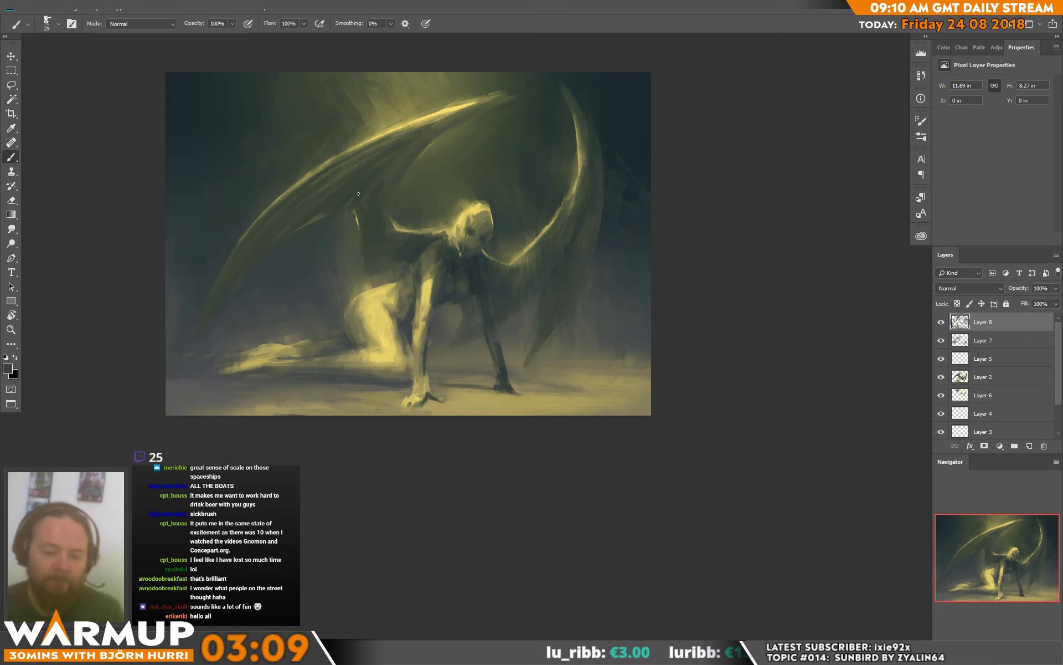
- Extend the near wing's upper tip with sampled olive and highlight its leading edge in yellow
{"action": "mouse_move", "coordinate": [475, 222]}
{"action": "left_mouse_down"}
{"action": "mouse_move", "coordinate": [505, 244]}
{"action": "mouse_move", "coordinate": [598, 216]}
{"action": "left_mouse_up"}
{"action": "left_click", "coordinate": [531, 124], "text": "alt"}
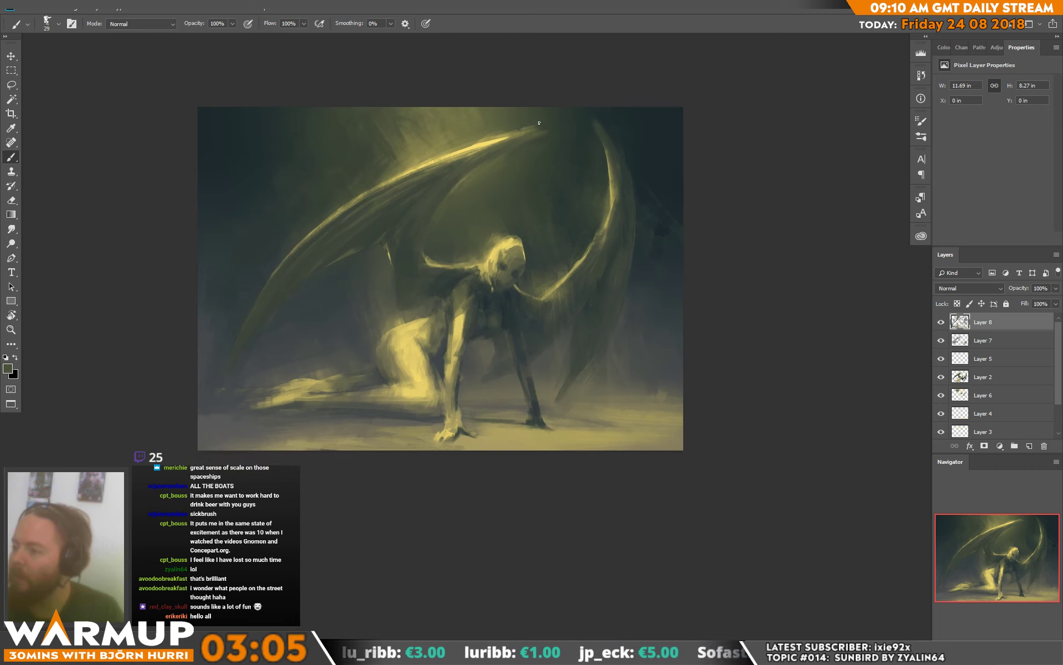
{"action": "left_click", "coordinate": [537, 131], "text": "alt"}
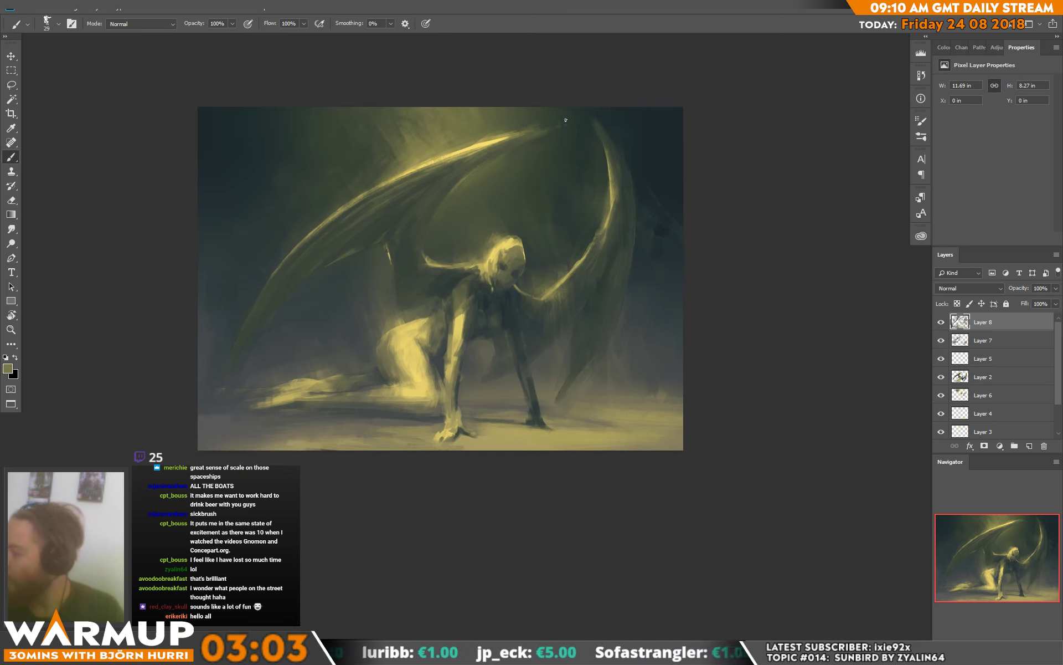
{"action": "left_click", "coordinate": [475, 142], "text": "alt"}
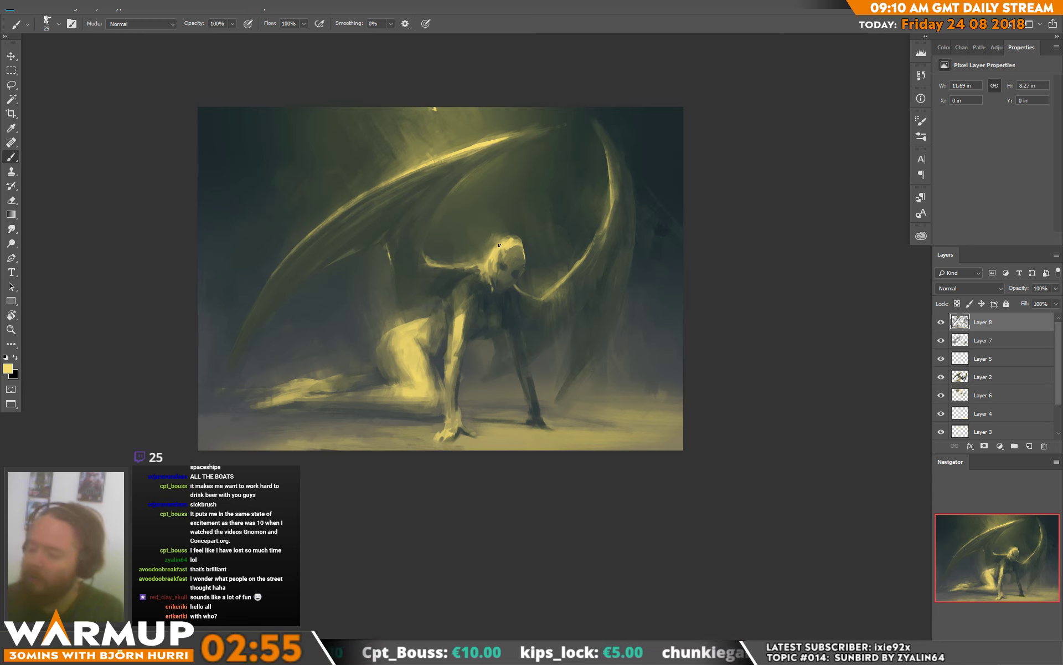
- Add a new layer and paint a long hair strand hanging from the near side of the head toward the ground
{"action": "key", "text": "ctrl+shift+alt+n"}
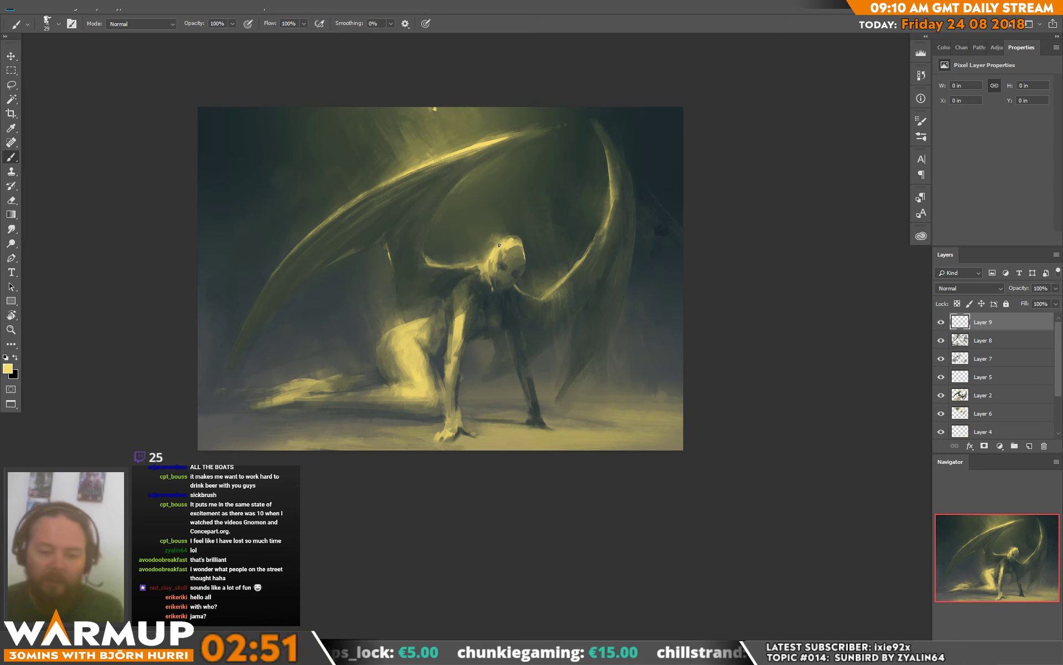
{"action": "left_click_drag", "start_coordinate": [499, 244], "coordinate": [494, 264]}
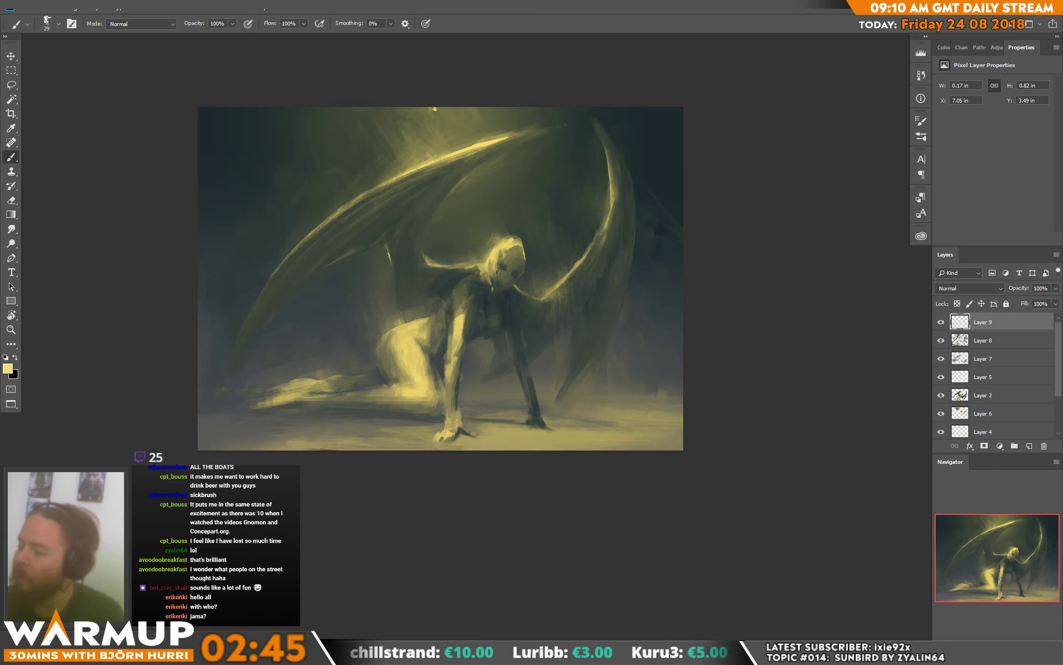
{"action": "left_click_drag", "start_coordinate": [492, 258], "coordinate": [493, 312]}
{"action": "left_click_drag", "start_coordinate": [496, 272], "coordinate": [505, 418]}
{"action": "left_click", "coordinate": [491, 327], "text": "alt"}
{"action": "left_click", "coordinate": [500, 370], "text": "alt"}
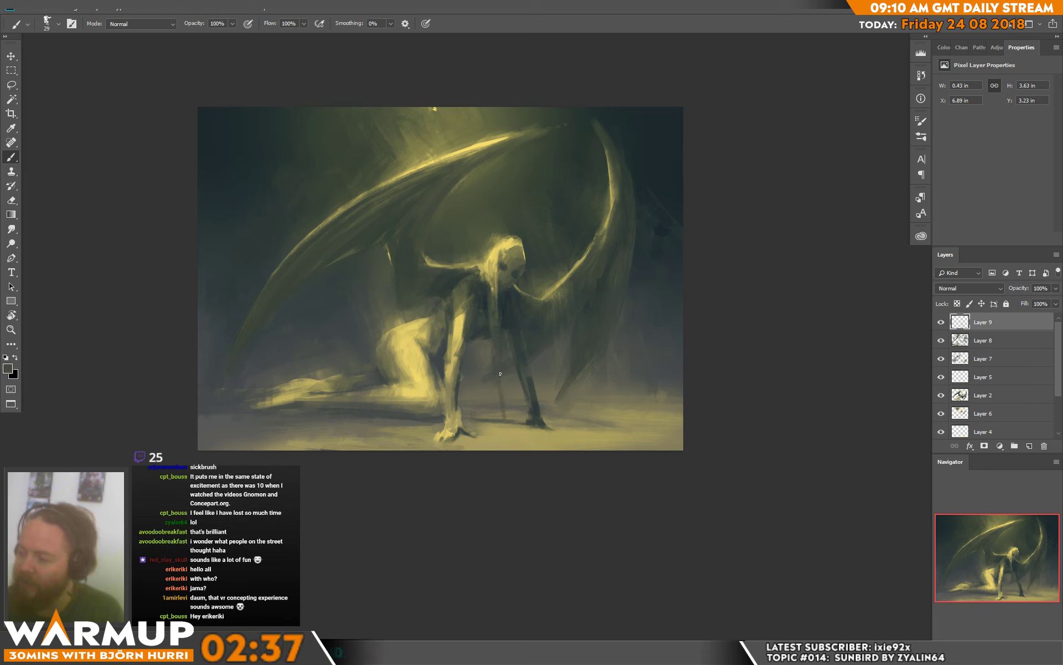
- Paint a bright yellow hair strand down over the middle of the face and past the chest
{"action": "left_click", "coordinate": [495, 296], "text": "alt"}
{"action": "left_click_drag", "start_coordinate": [506, 251], "coordinate": [508, 338]}
{"action": "left_click", "coordinate": [510, 288], "text": "alt"}
{"action": "left_click_drag", "start_coordinate": [509, 281], "coordinate": [507, 309]}
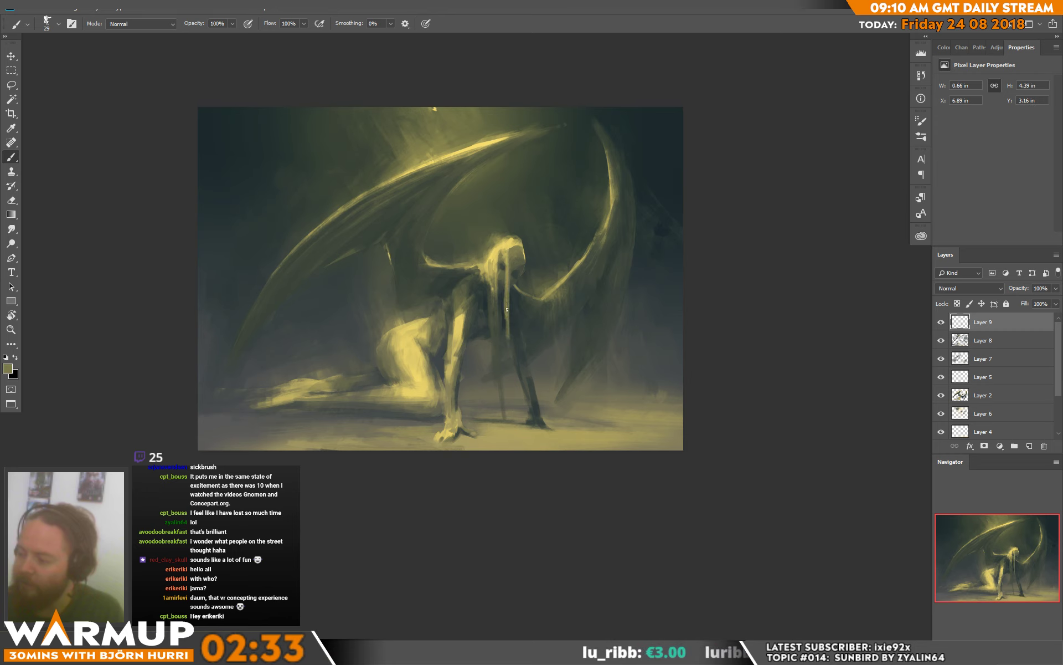
{"action": "left_click", "coordinate": [508, 385], "text": "alt"}
{"action": "left_click", "coordinate": [509, 275], "text": "alt"}
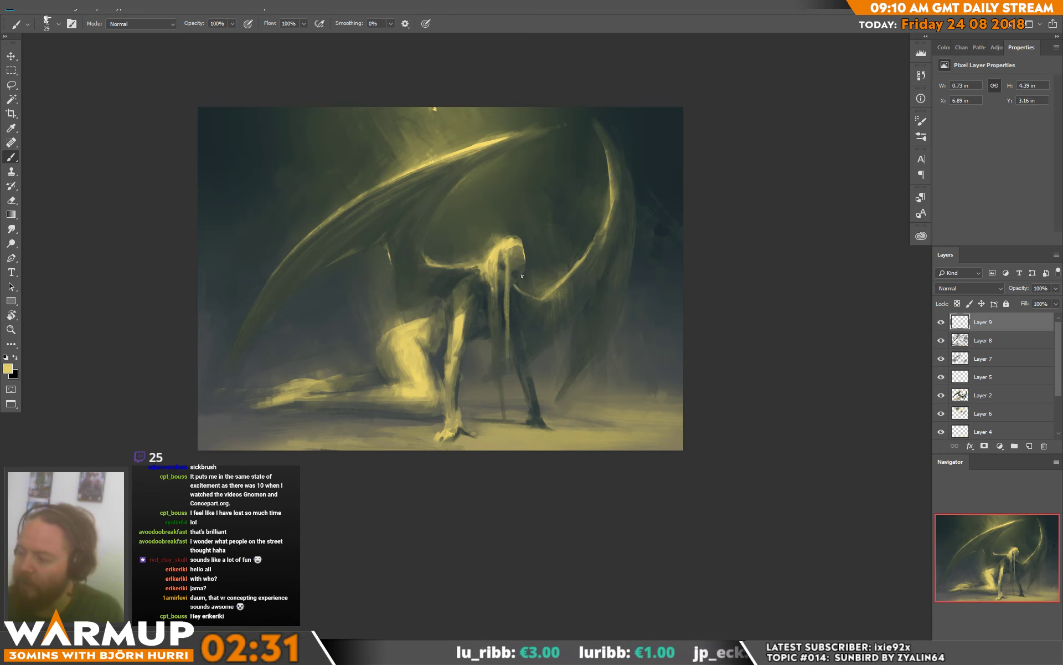
- Add darker hair strands falling over the far side of the face and the far shoulder
{"action": "left_click", "coordinate": [521, 273], "text": "alt"}
{"action": "left_click_drag", "start_coordinate": [519, 283], "coordinate": [522, 332]}
{"action": "left_click", "coordinate": [515, 320], "text": "alt"}
{"action": "left_click", "coordinate": [522, 337], "text": "alt"}
{"action": "left_click", "coordinate": [516, 296], "text": "alt"}
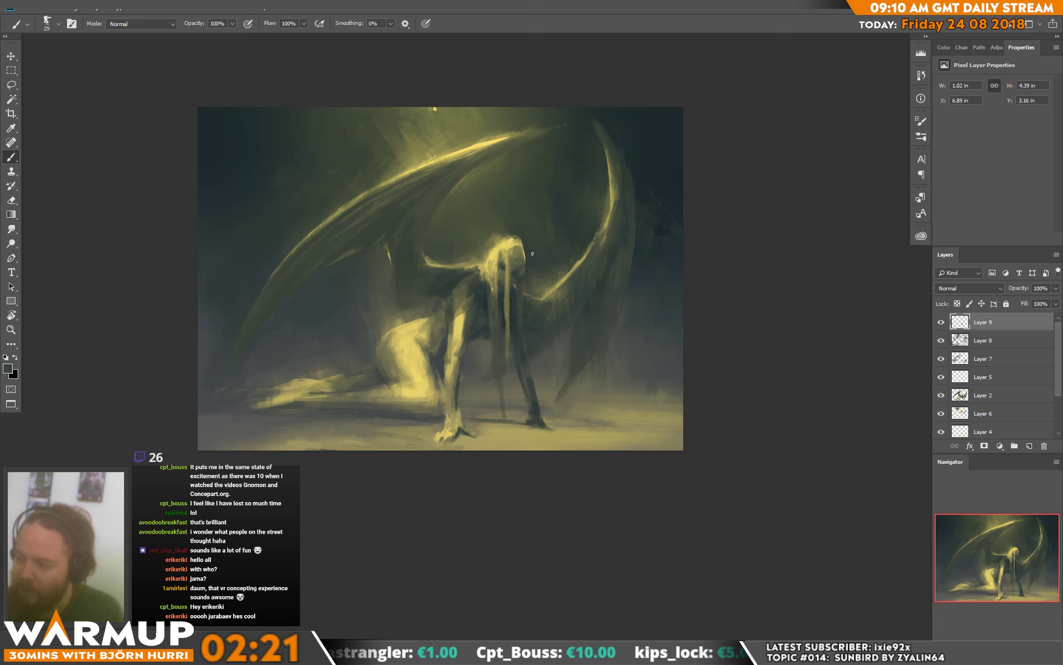
- Set the brush size to 14 px and paint thin light and dark hair strands around the face
{"action": "right_click", "coordinate": [524, 250]}
{"action": "left_click_drag", "start_coordinate": [597, 175], "coordinate": [595, 176]}
{"action": "left_click", "coordinate": [513, 274], "text": "alt"}
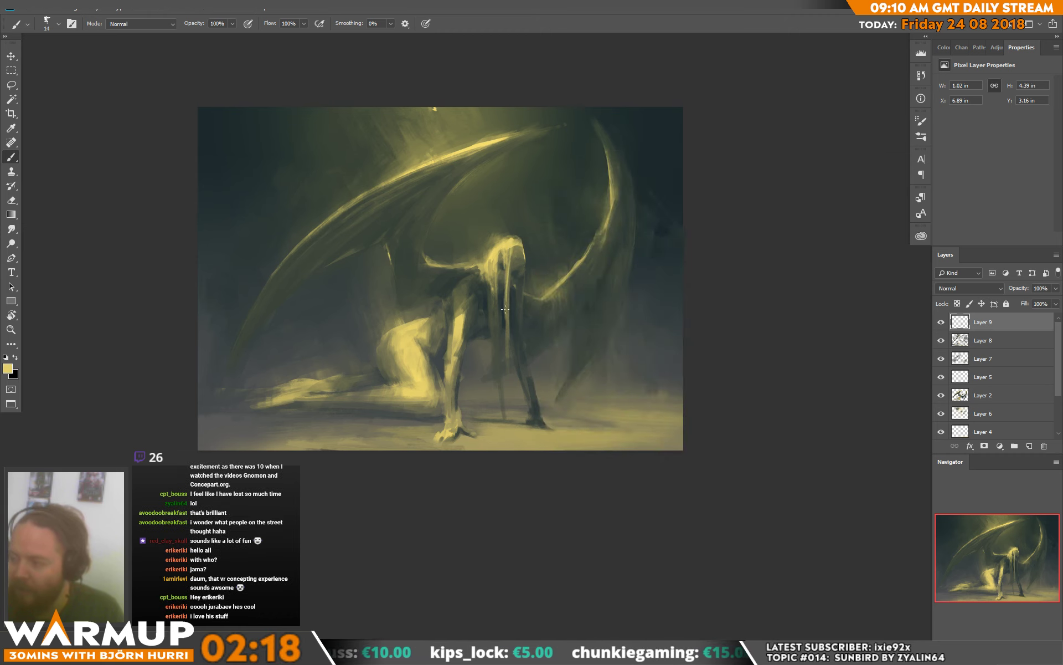
{"action": "left_click_drag", "start_coordinate": [500, 287], "coordinate": [502, 314]}
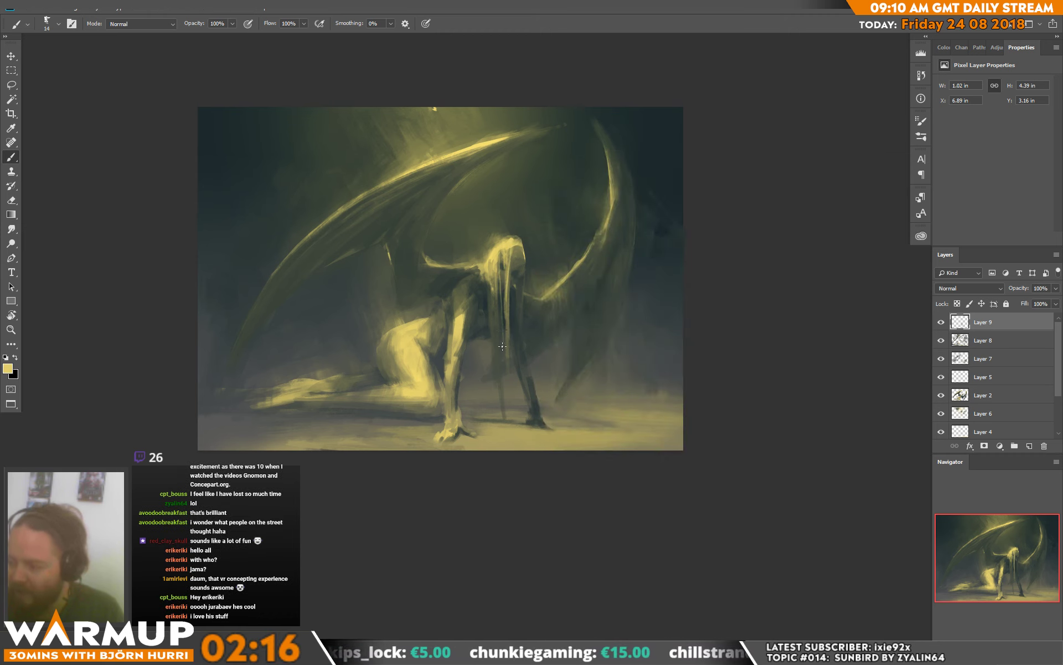
{"action": "left_click", "coordinate": [526, 314], "text": "alt"}
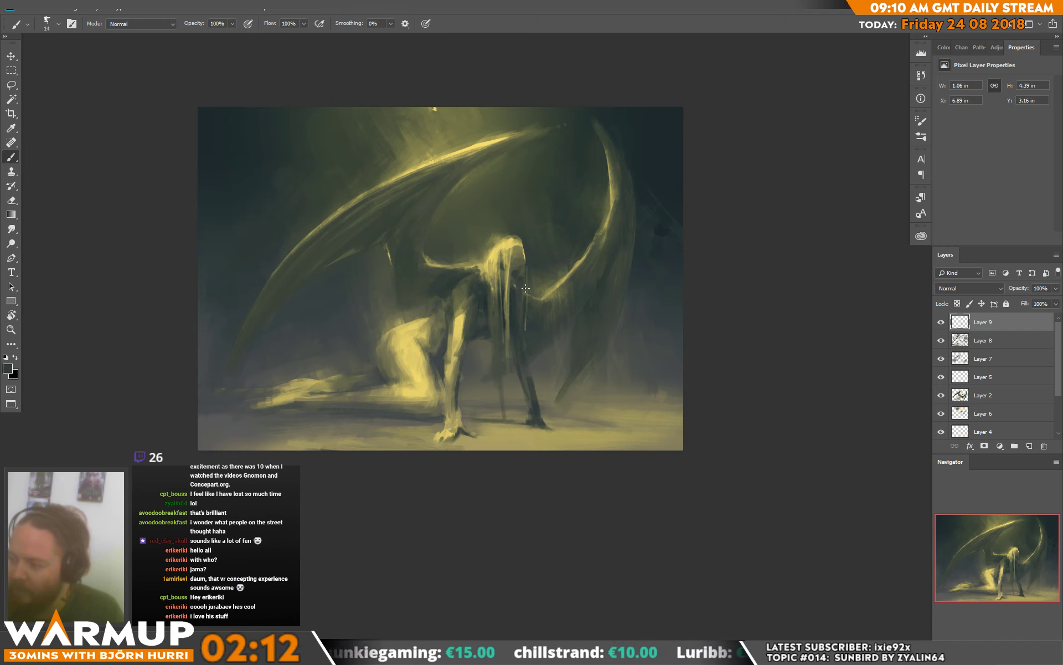
{"action": "left_click", "coordinate": [525, 258], "text": "alt"}
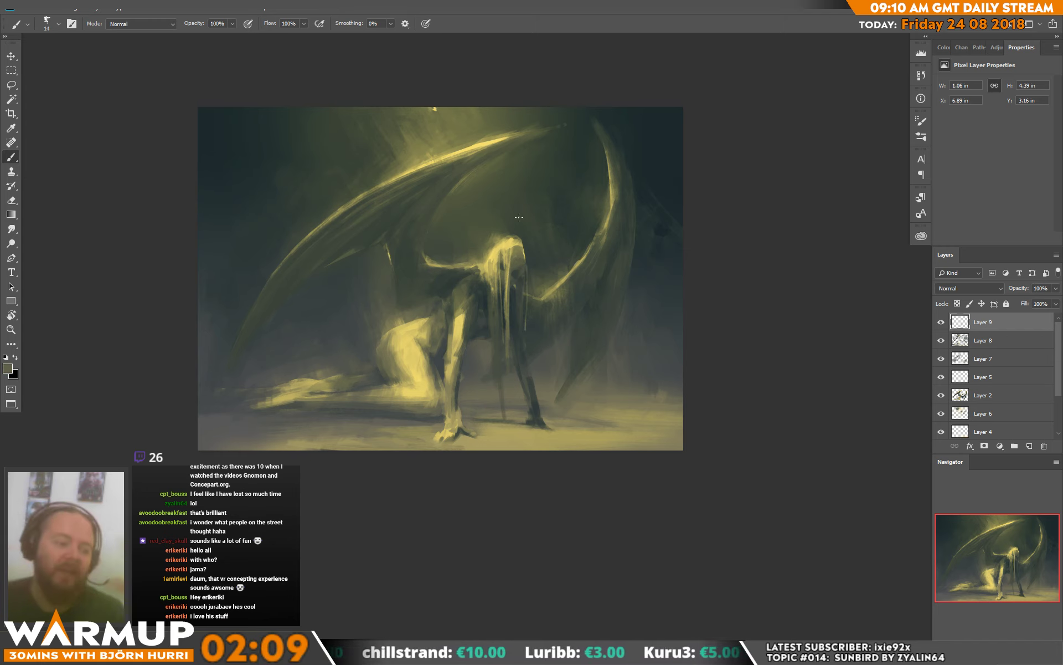
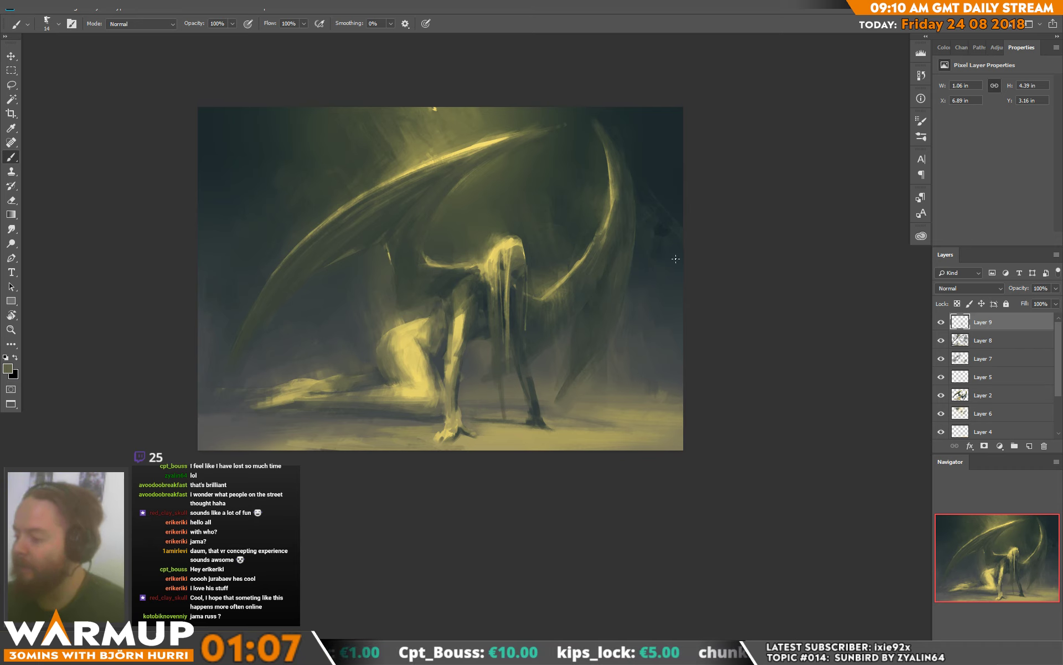
- Set the brush size to 34 px and paint over the upper part of the near arm toward the shoulder
{"action": "right_click", "coordinate": [468, 300]}
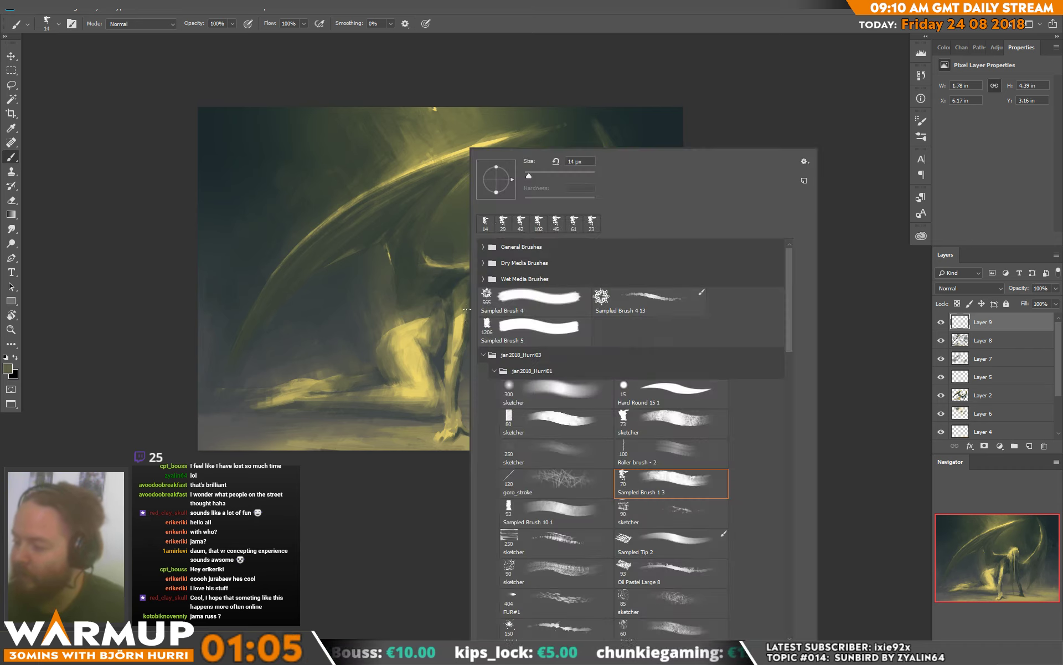
{"action": "left_click", "coordinate": [536, 175]}
{"action": "left_click", "coordinate": [457, 328], "text": "alt"}
{"action": "left_click_drag", "start_coordinate": [454, 344], "coordinate": [452, 320]}
{"action": "left_click", "coordinate": [452, 321], "text": "alt"}
{"action": "left_click", "coordinate": [455, 321], "text": "alt"}
{"action": "left_click", "coordinate": [456, 308], "text": "alt"}
{"action": "left_click", "coordinate": [463, 283], "text": "alt"}
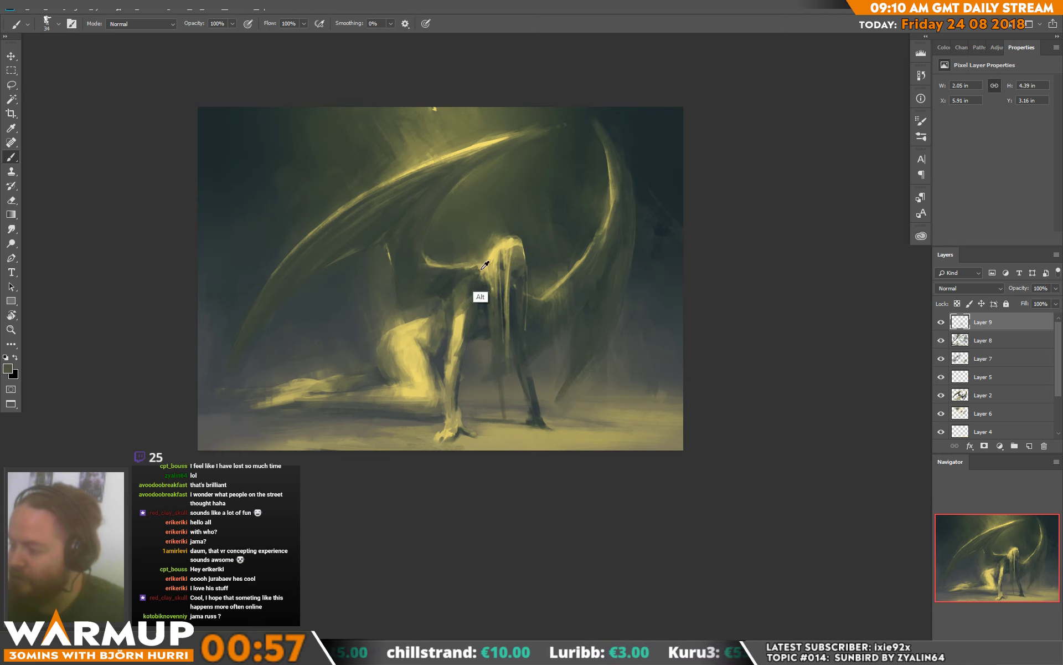
- Sample yellow and dark tones from the painting and rework the near shoulder and upper chest area
{"action": "left_click", "coordinate": [480, 300], "text": "alt"}
{"action": "left_click", "coordinate": [469, 267], "text": "alt"}
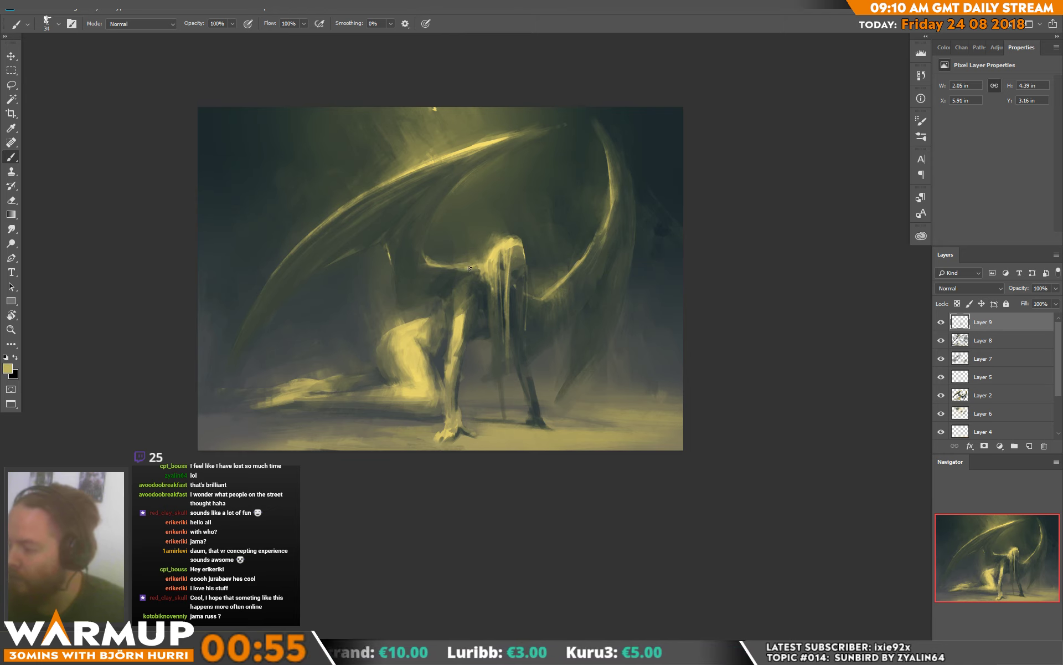
{"action": "left_click", "coordinate": [461, 299], "text": "alt"}
{"action": "left_click", "coordinate": [433, 295], "text": "alt"}
{"action": "left_click_drag", "start_coordinate": [432, 294], "coordinate": [453, 292]}
{"action": "left_click", "coordinate": [475, 301], "text": "alt"}
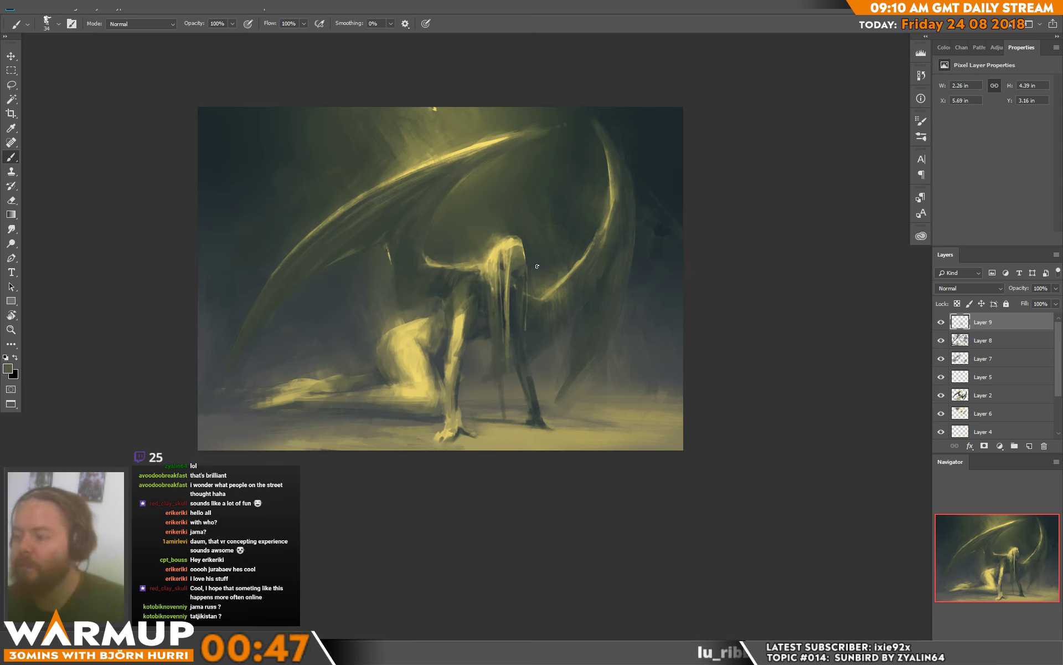
- Set the brush size to 32 px and dab muted dark and olive tones into the hair over the face
{"action": "left_click", "coordinate": [505, 261], "text": "alt"}
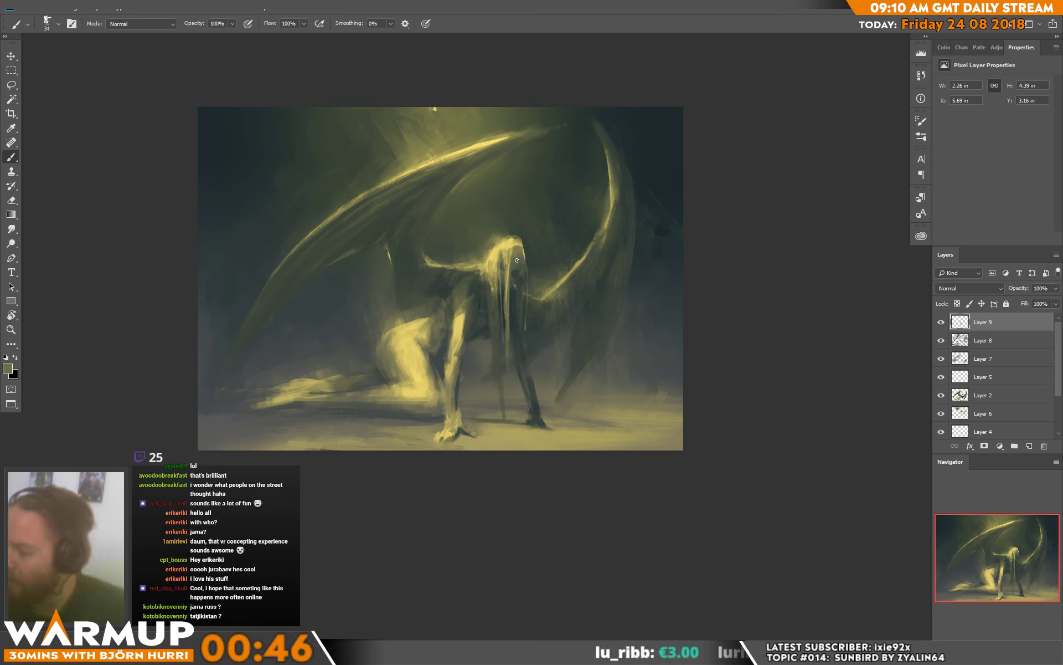
{"action": "left_click", "coordinate": [515, 275], "text": "alt"}
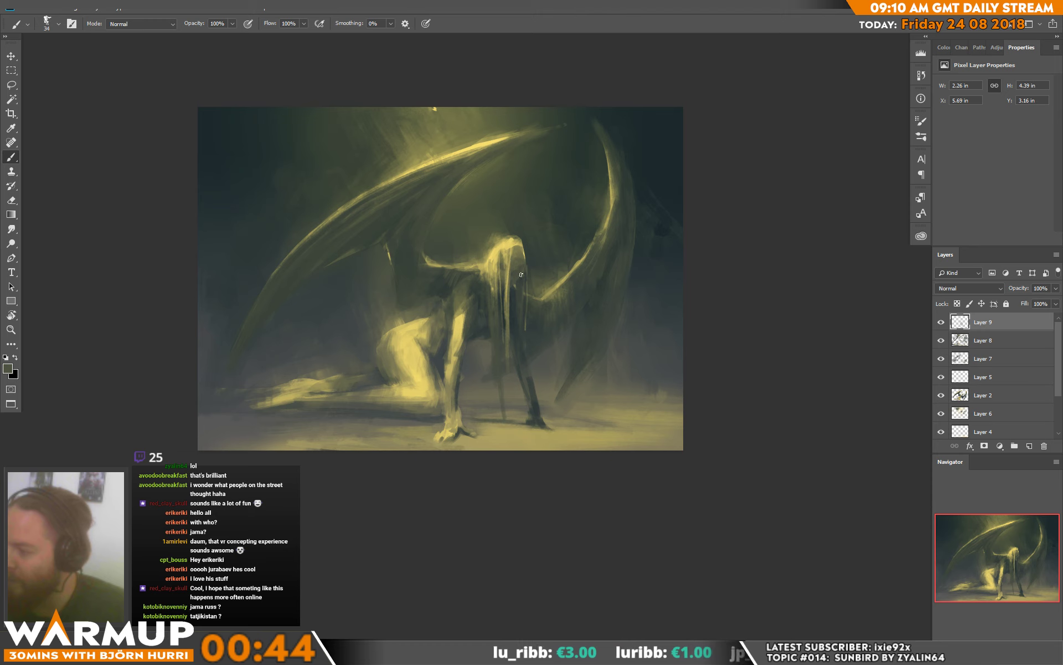
{"action": "right_click", "coordinate": [546, 266]}
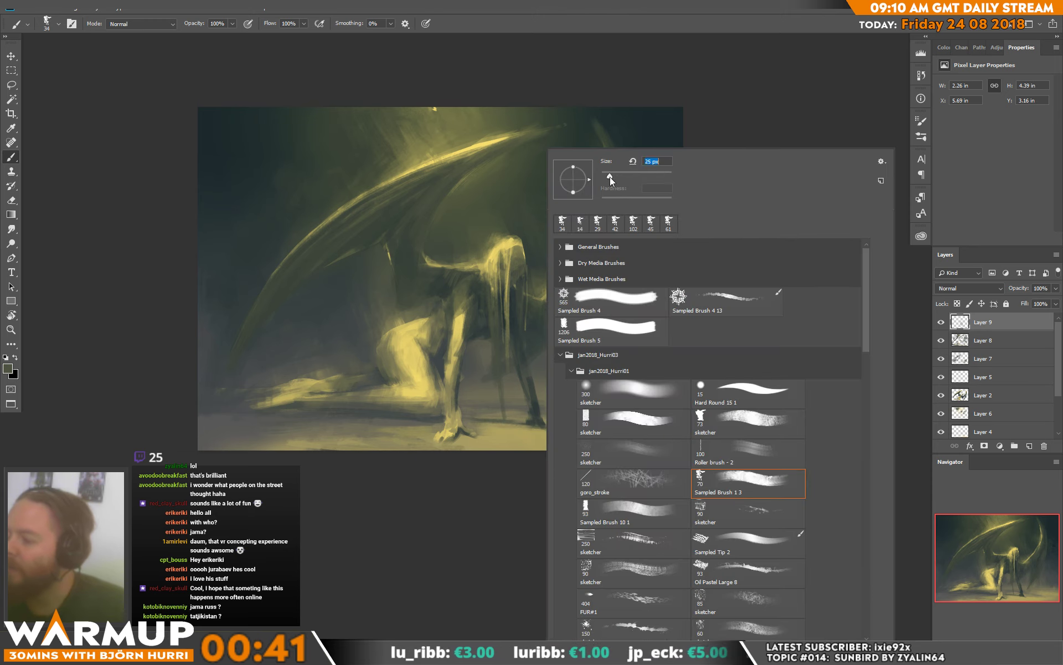
{"action": "left_click", "coordinate": [523, 279], "text": "alt"}
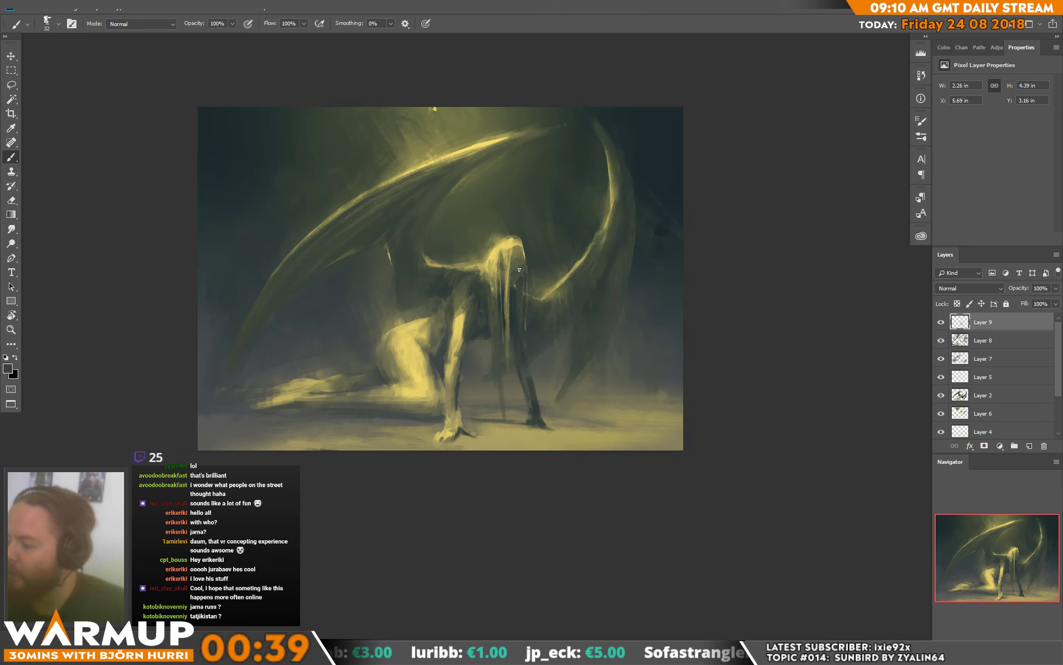
{"action": "left_click", "coordinate": [517, 271], "text": "alt"}
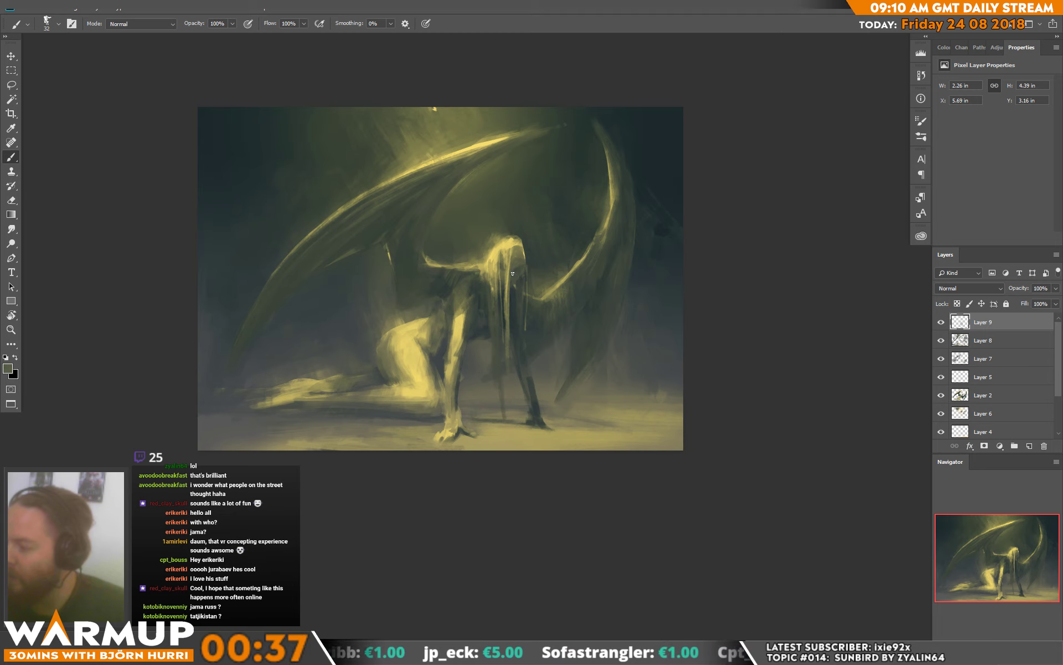
{"action": "left_click", "coordinate": [510, 277], "text": "alt"}
{"action": "left_click", "coordinate": [517, 274], "text": "alt"}
- Refine the hair over the face with light and dark tones and extend strokes up over the crown
{"action": "left_click", "coordinate": [519, 267], "text": "alt"}
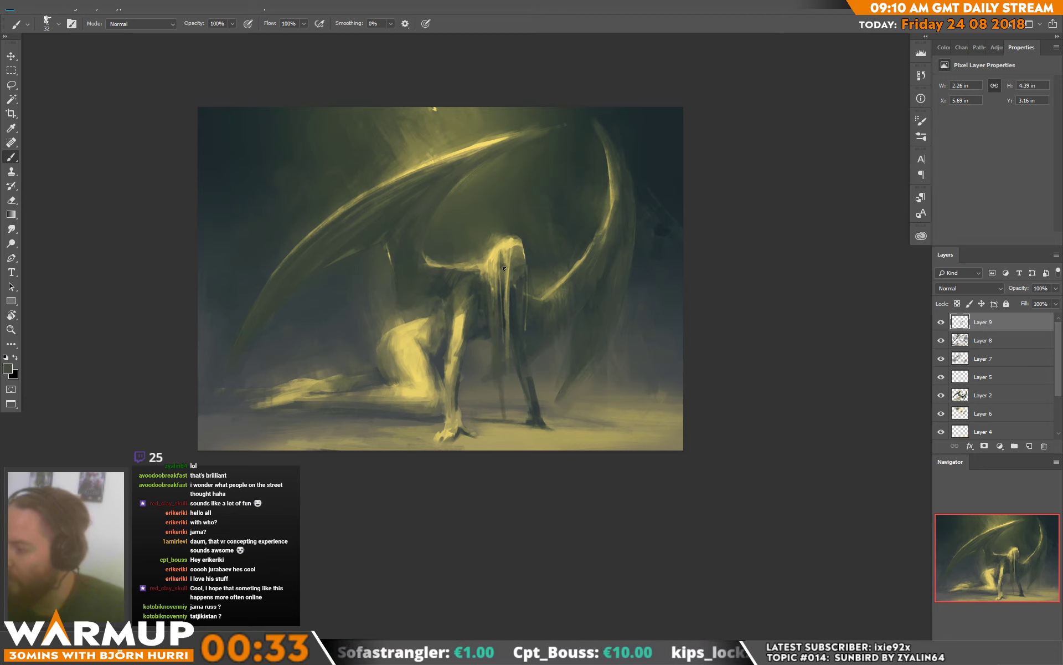
{"action": "left_click", "coordinate": [521, 272], "text": "alt"}
{"action": "left_click", "coordinate": [514, 281], "text": "alt"}
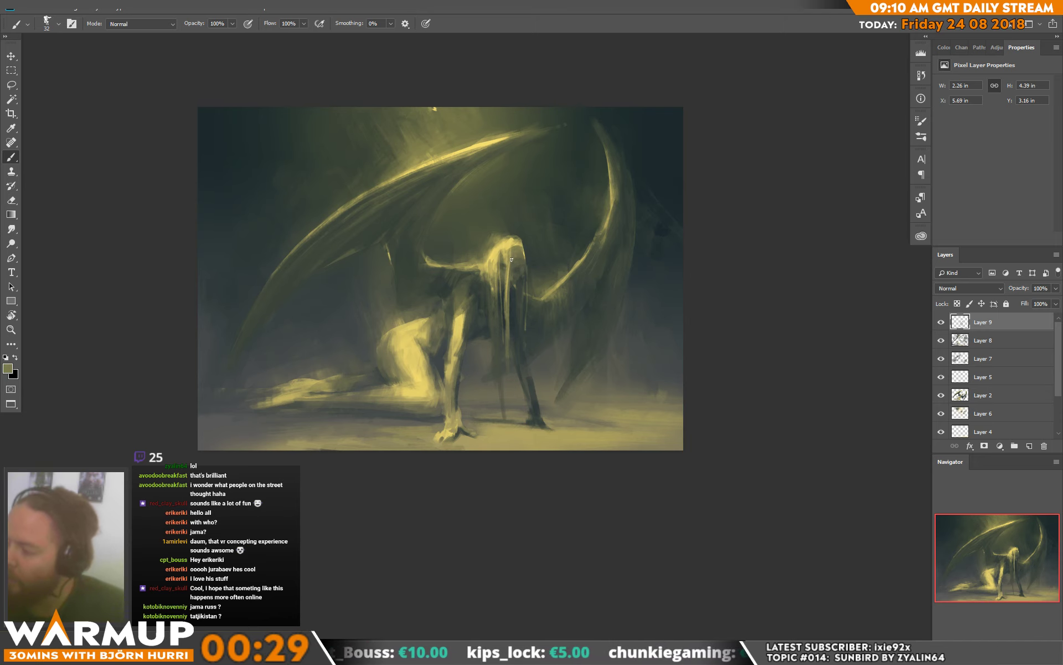
{"action": "left_click", "coordinate": [513, 272], "text": "alt"}
{"action": "left_click_drag", "start_coordinate": [515, 261], "coordinate": [517, 230]}
{"action": "left_click", "coordinate": [518, 273], "text": "alt"}
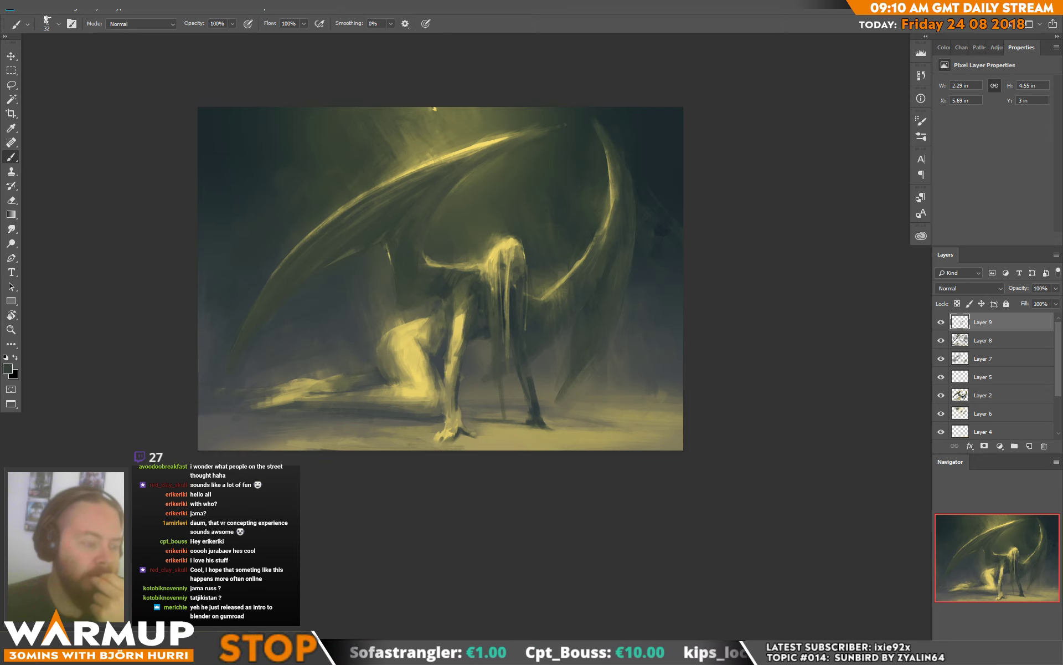
- Switch to the browser's image results and open the ArtStation page of the Templars artwork
{"action": "key", "text": "alt+Tab"}
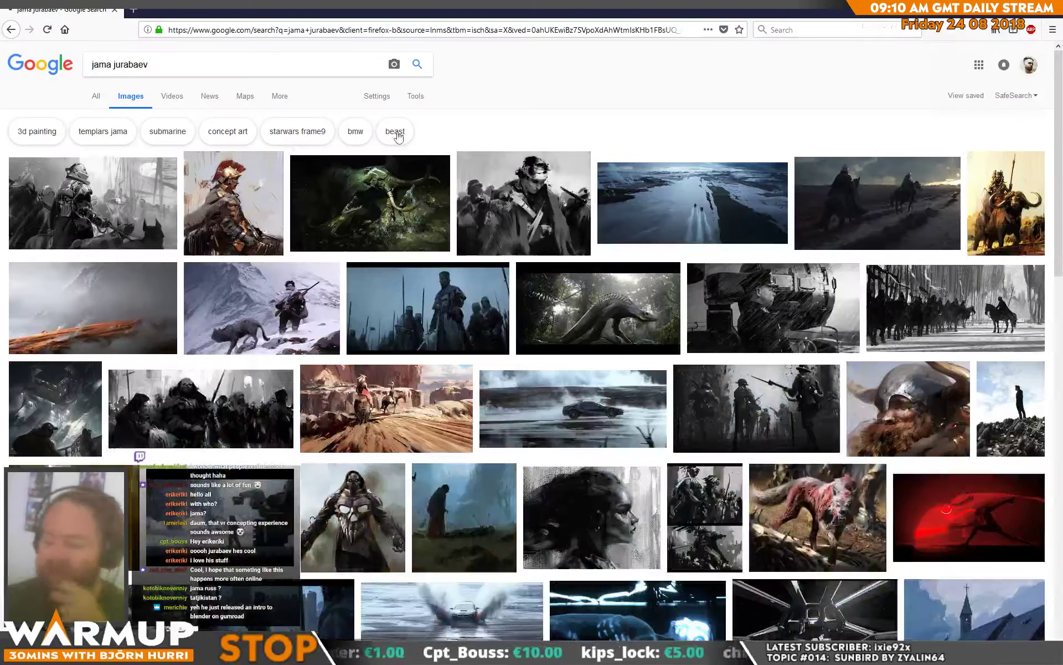
{"action": "left_click", "coordinate": [705, 211]}
{"action": "scroll", "coordinate": [414, 454], "scroll_direction": "down", "scroll_amount": 2}
{"action": "scroll", "coordinate": [415, 454], "scroll_direction": "down", "scroll_amount": 5}
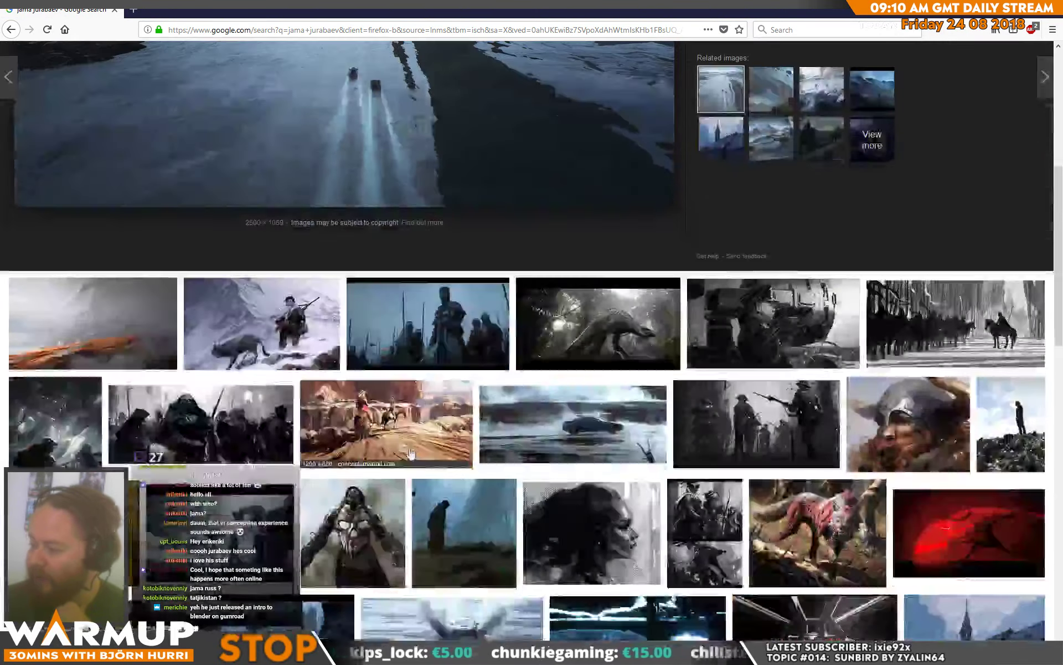
{"action": "left_click", "coordinate": [463, 333]}
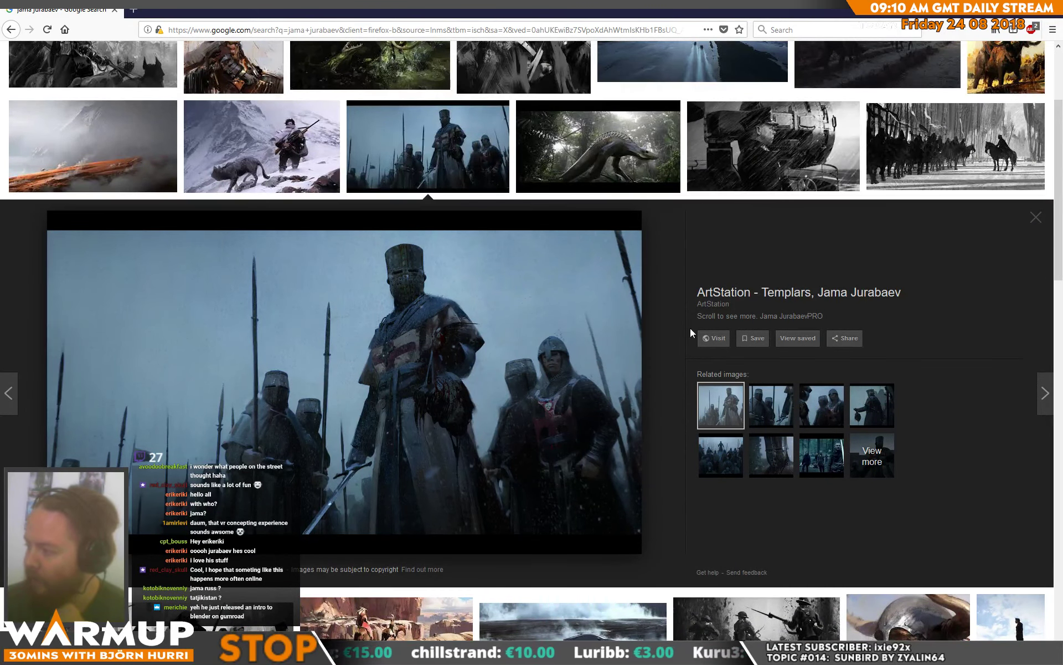
{"action": "left_click", "coordinate": [714, 338]}
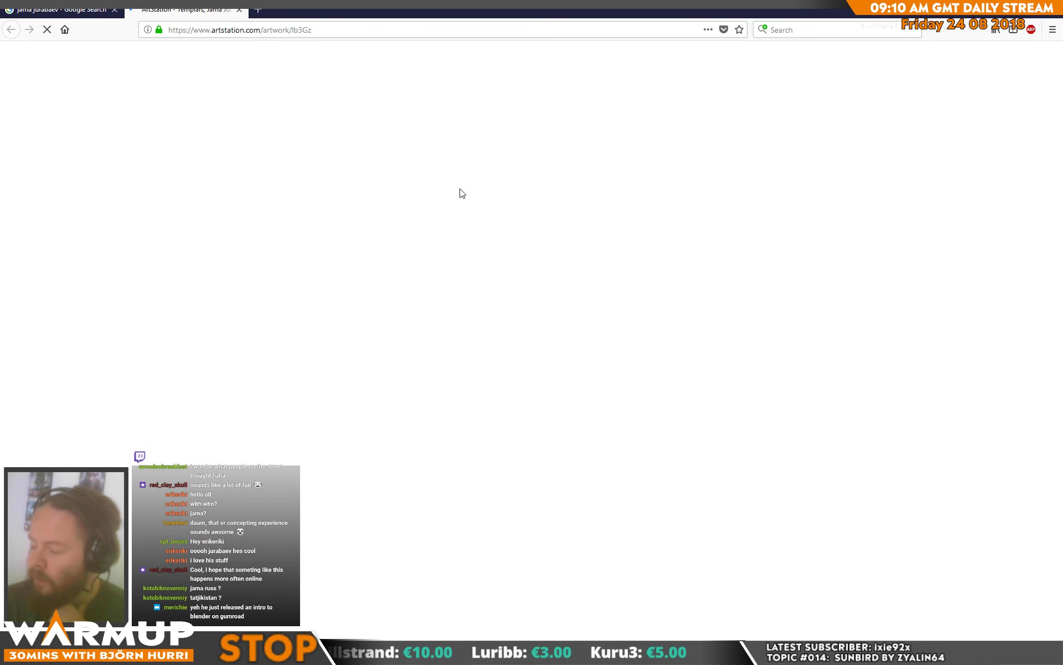
- Look through the knight images on the Templars artwork page, close the browser and return to Photoshop
{"action": "scroll", "coordinate": [375, 297], "scroll_direction": "down", "scroll_amount": 10}
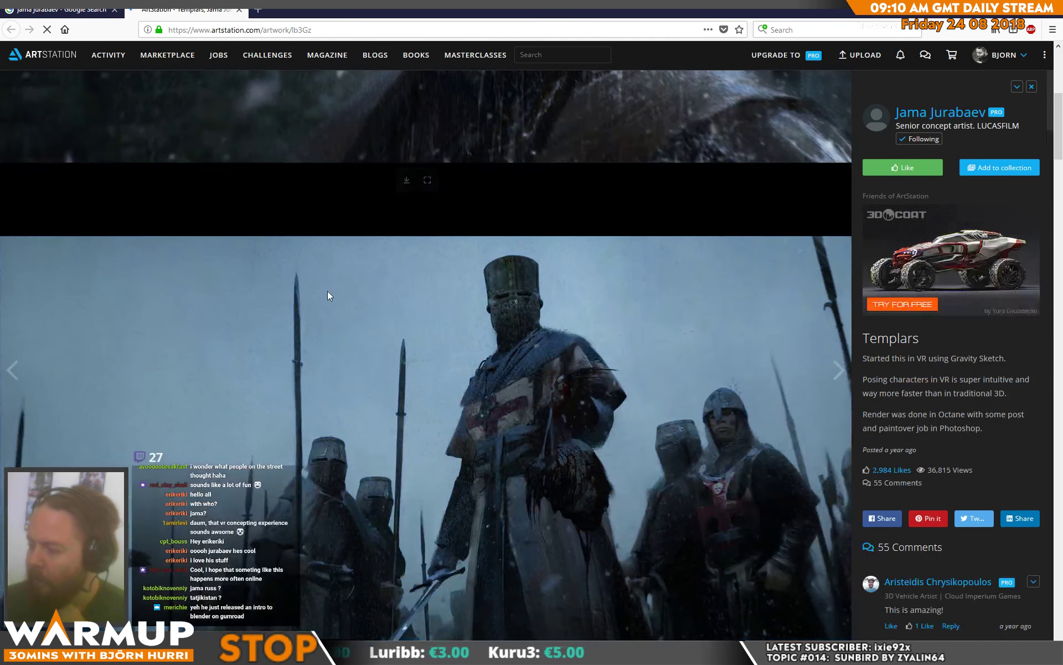
{"action": "scroll", "coordinate": [334, 291], "scroll_direction": "down", "scroll_amount": 10}
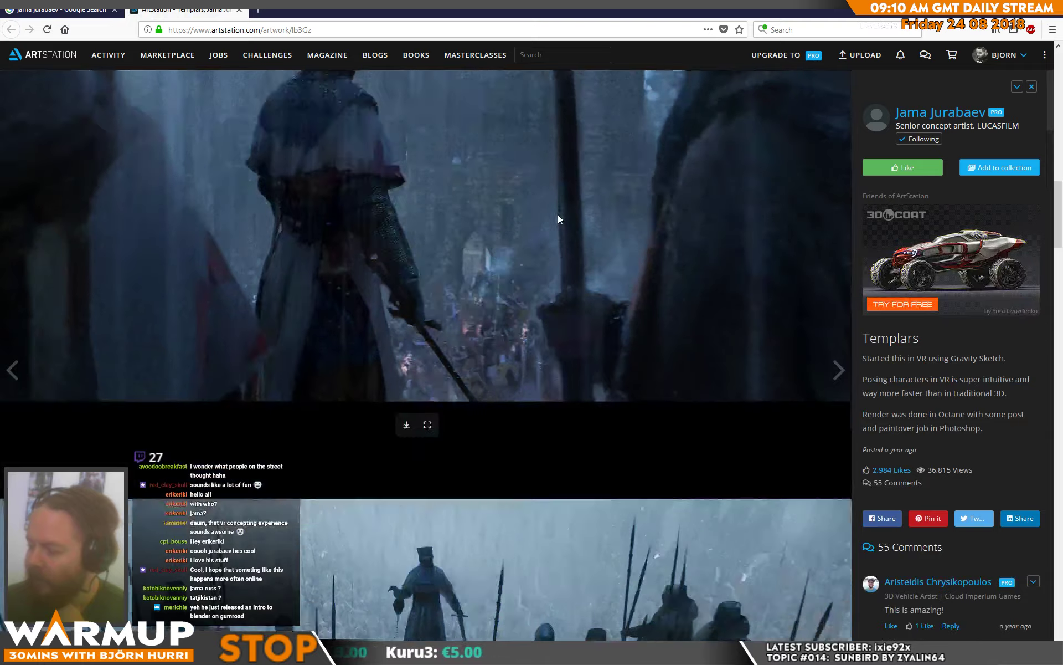
{"action": "scroll", "coordinate": [580, 290], "scroll_direction": "down", "scroll_amount": 10}
{"action": "scroll", "coordinate": [578, 304], "scroll_direction": "down", "scroll_amount": 10}
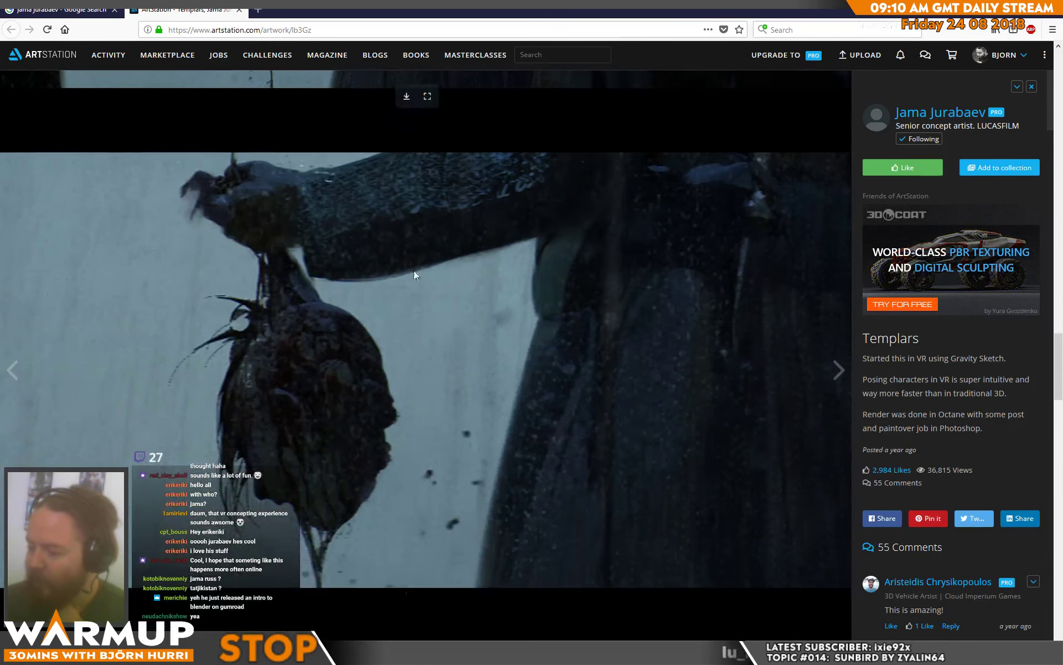
{"action": "scroll", "coordinate": [580, 272], "scroll_direction": "down", "scroll_amount": 10}
{"action": "scroll", "coordinate": [581, 272], "scroll_direction": "down", "scroll_amount": 10}
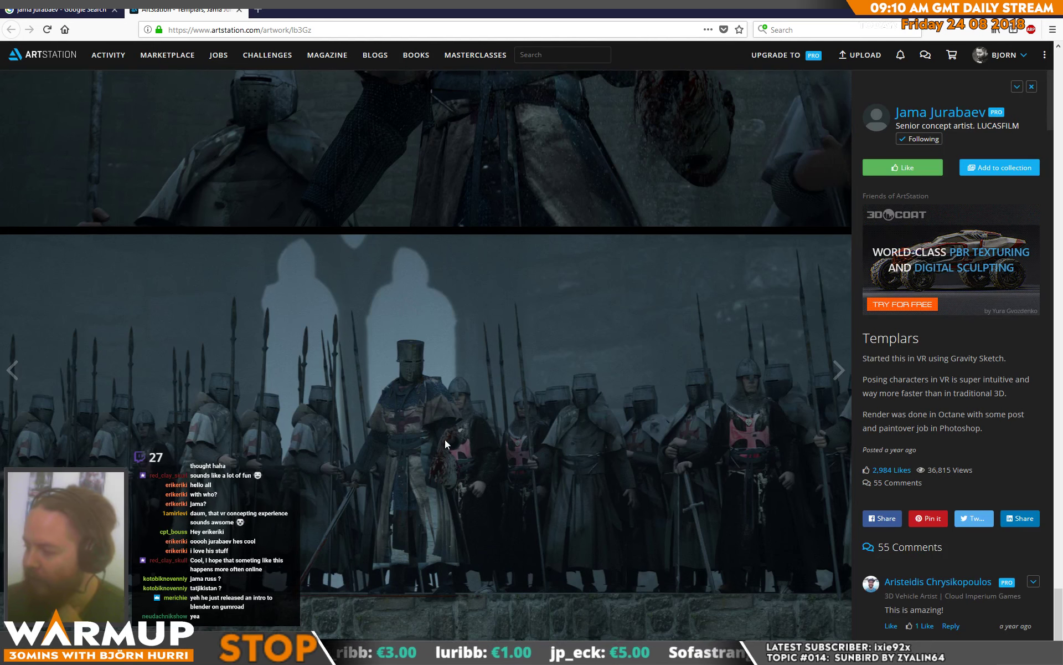
{"action": "scroll", "coordinate": [444, 440], "scroll_direction": "up", "scroll_amount": 5}
{"action": "scroll", "coordinate": [528, 387], "scroll_direction": "up", "scroll_amount": 8}
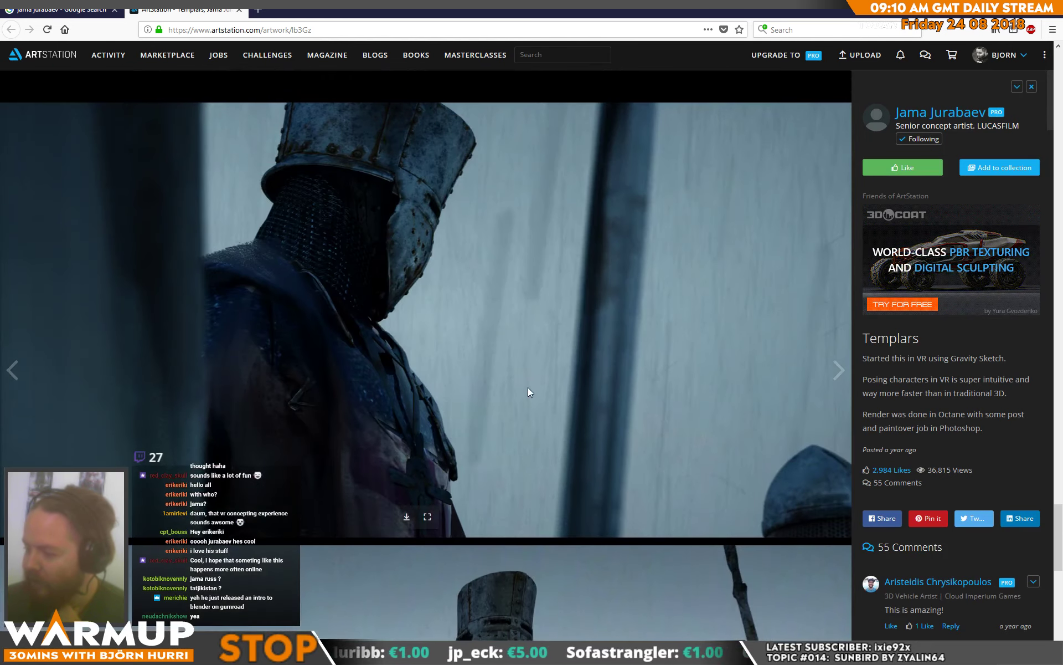
{"action": "scroll", "coordinate": [542, 380], "scroll_direction": "up", "scroll_amount": 4}
{"action": "scroll", "coordinate": [551, 397], "scroll_direction": "down", "scroll_amount": 12}
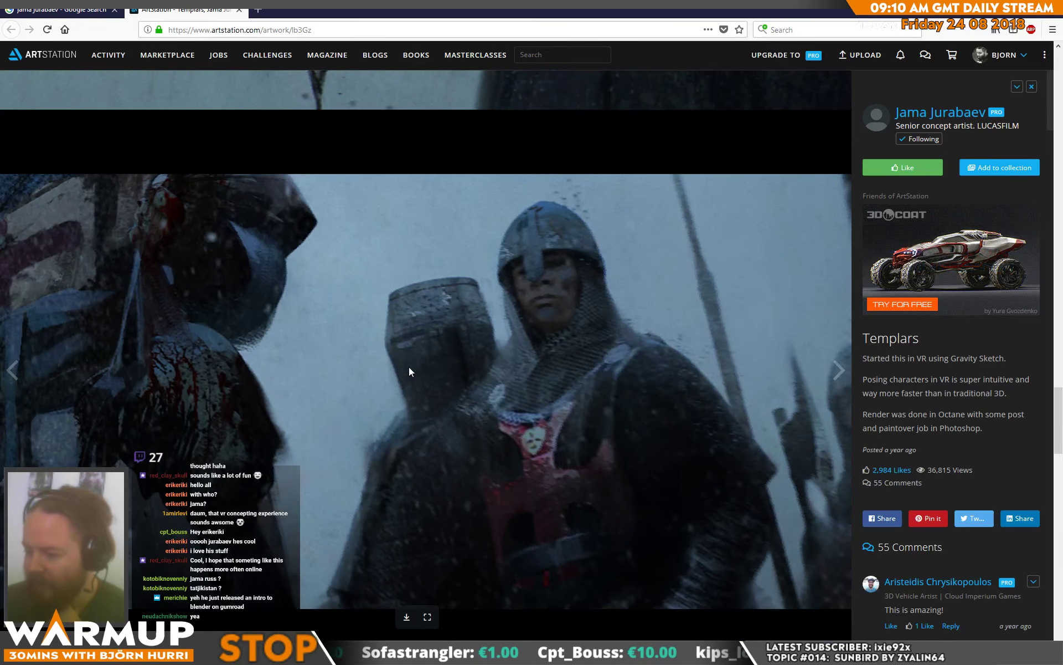
{"action": "scroll", "coordinate": [409, 367], "scroll_direction": "up", "scroll_amount": 5}
{"action": "scroll", "coordinate": [423, 377], "scroll_direction": "down", "scroll_amount": 7}
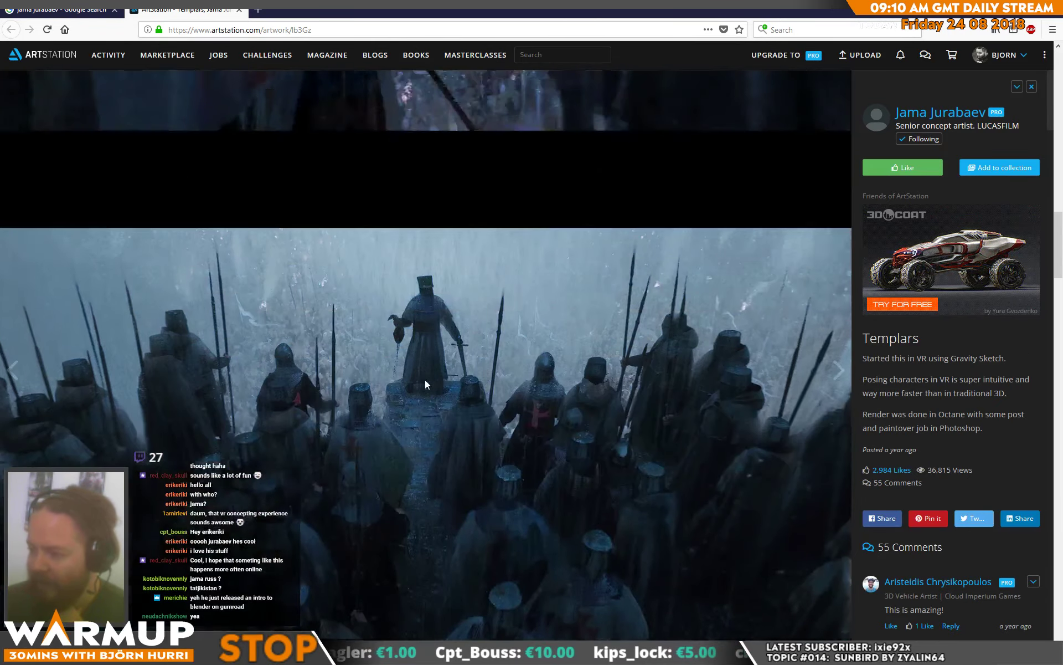
{"action": "scroll", "coordinate": [501, 440], "scroll_direction": "up", "scroll_amount": 3}
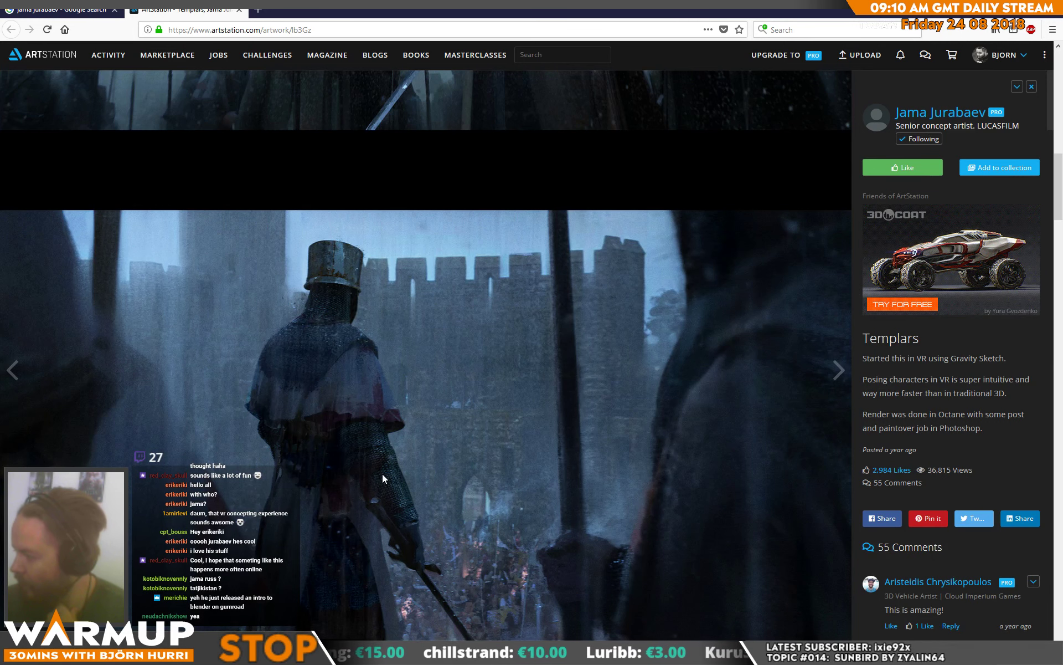
{"action": "scroll", "coordinate": [383, 478], "scroll_direction": "down", "scroll_amount": 2}
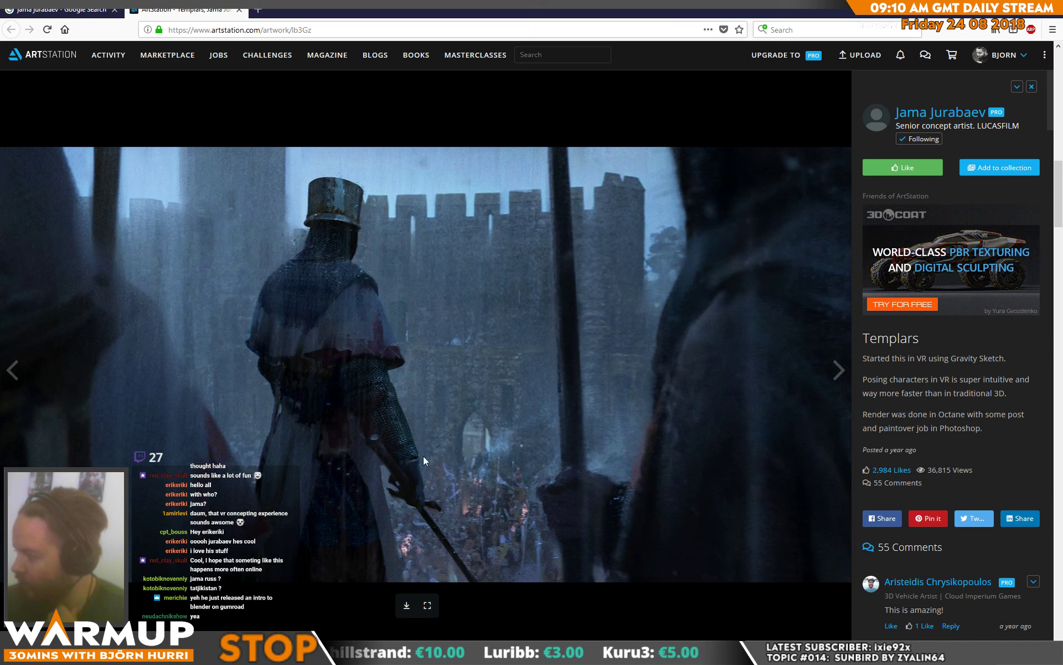
{"action": "scroll", "coordinate": [355, 384], "scroll_direction": "down", "scroll_amount": 4}
{"action": "scroll", "coordinate": [363, 374], "scroll_direction": "up", "scroll_amount": 1}
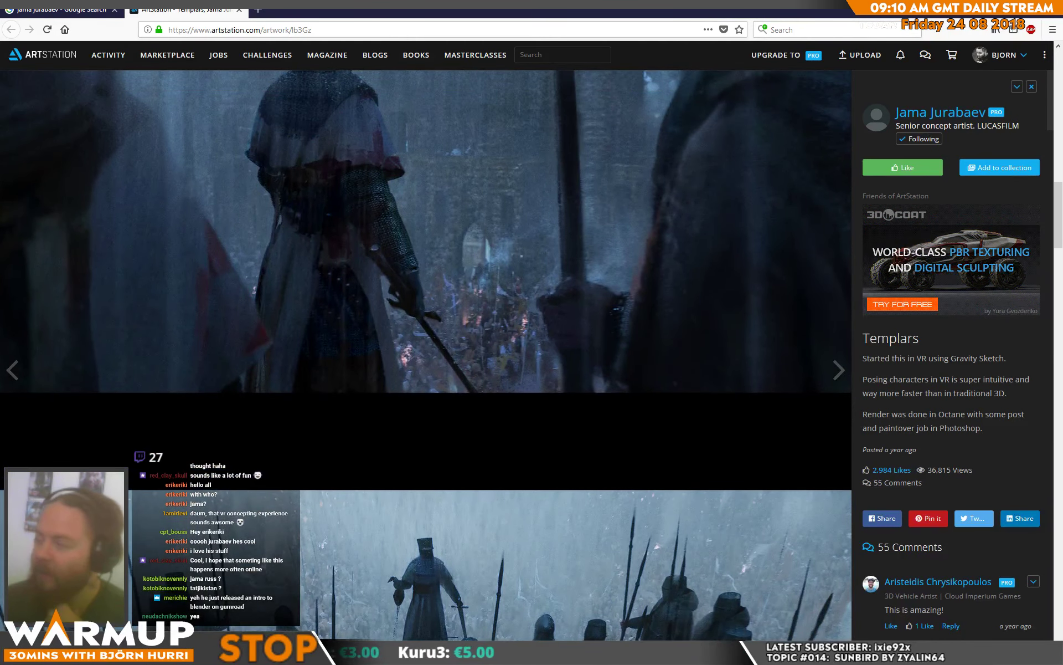
{"action": "key", "text": "alt+F4"}
{"action": "left_click", "coordinate": [499, 356]}
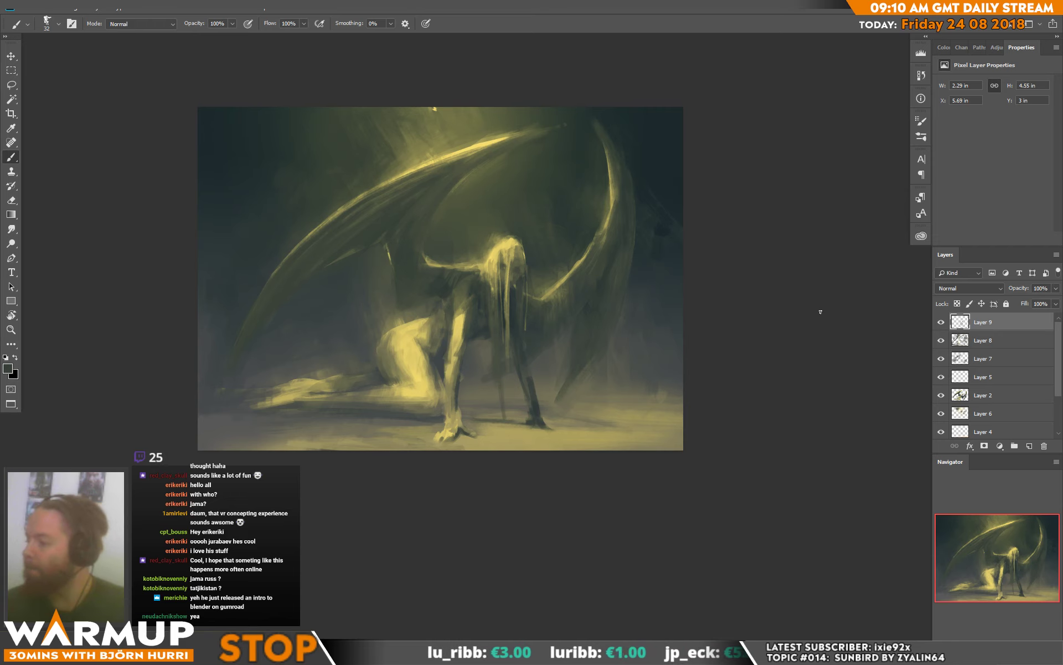
- Add a Color Balance adjustment layer above the painting and shift the midtones' Cyan-Red value to +61
{"action": "left_click", "coordinate": [1000, 446]}
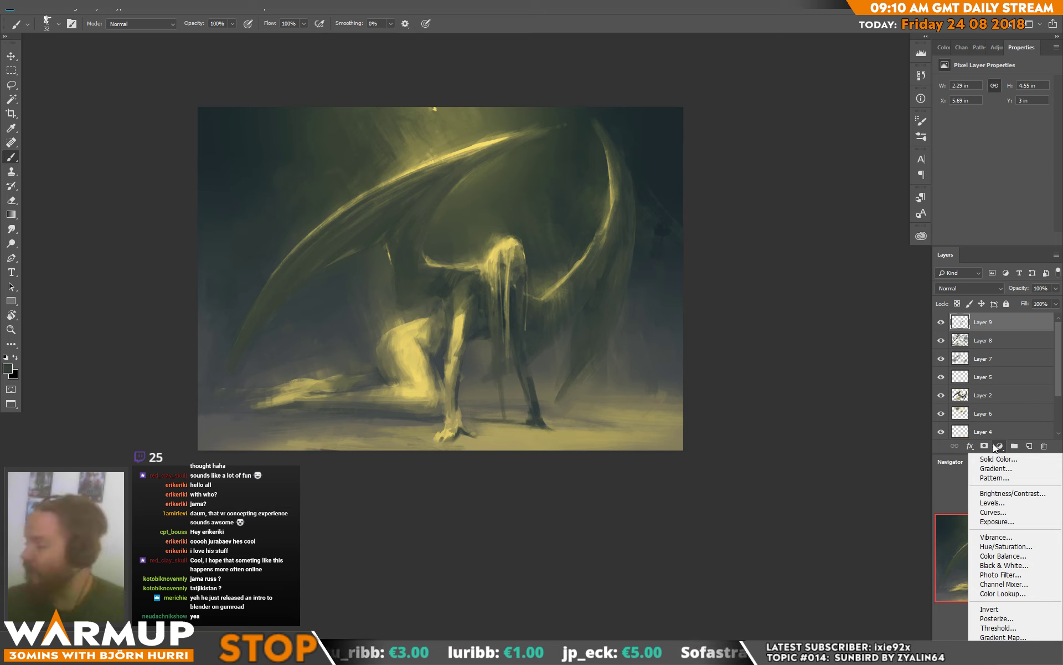
{"action": "left_click", "coordinate": [1003, 555]}
{"action": "left_click_drag", "start_coordinate": [989, 107], "coordinate": [1000, 107]}
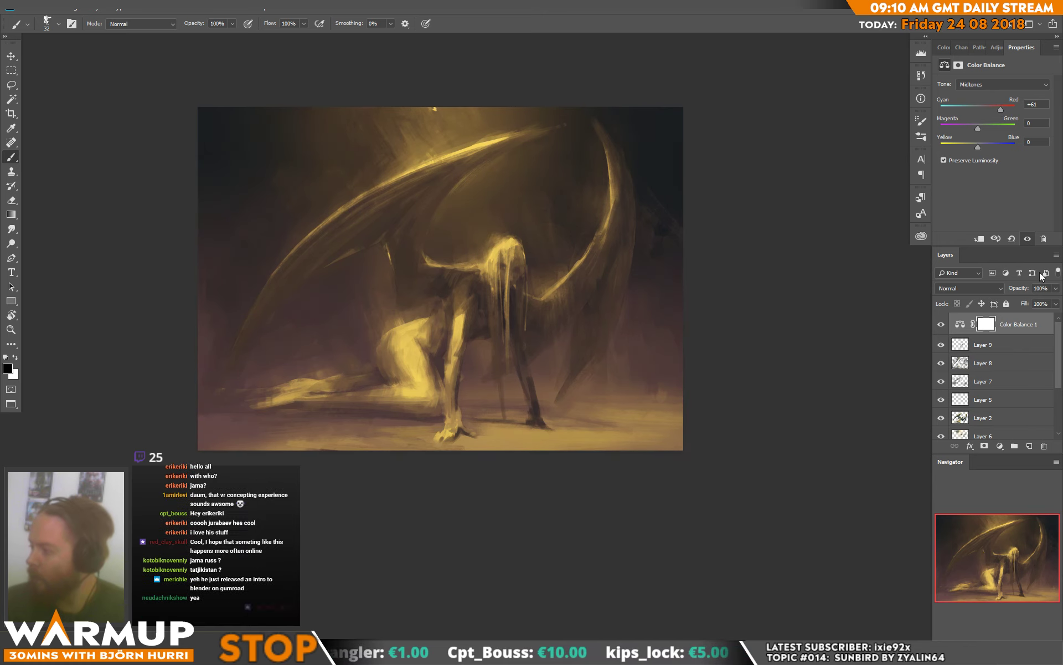
- Try the Color blend mode on the Color Balance layer and set it back to Normal
{"action": "left_click", "coordinate": [952, 288]}
{"action": "left_click", "coordinate": [946, 544]}
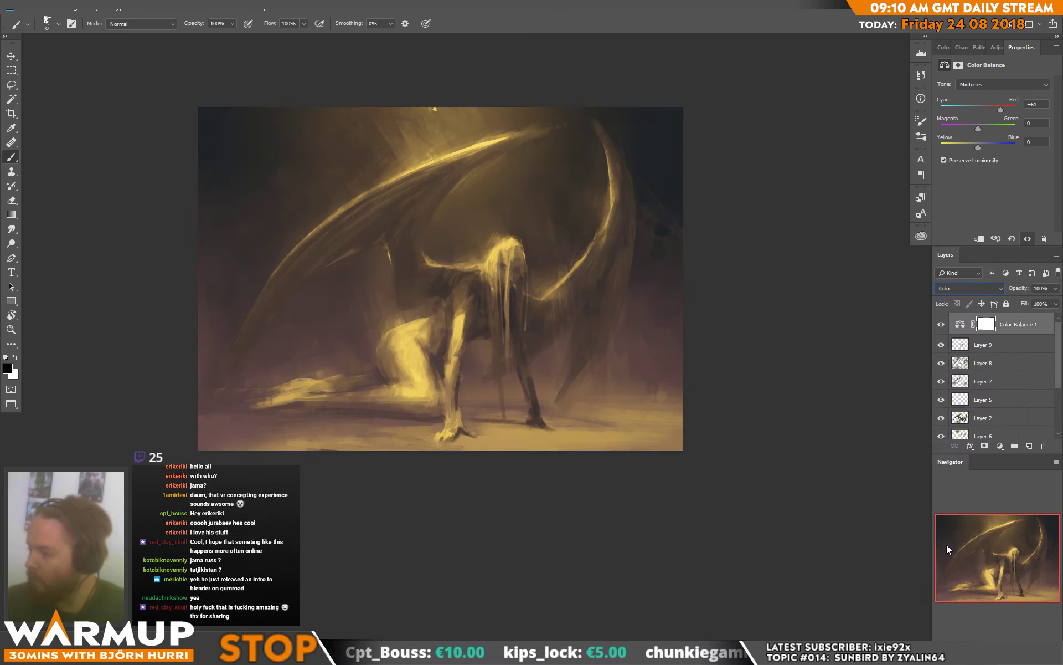
{"action": "left_click", "coordinate": [968, 289]}
{"action": "left_click", "coordinate": [958, 299]}
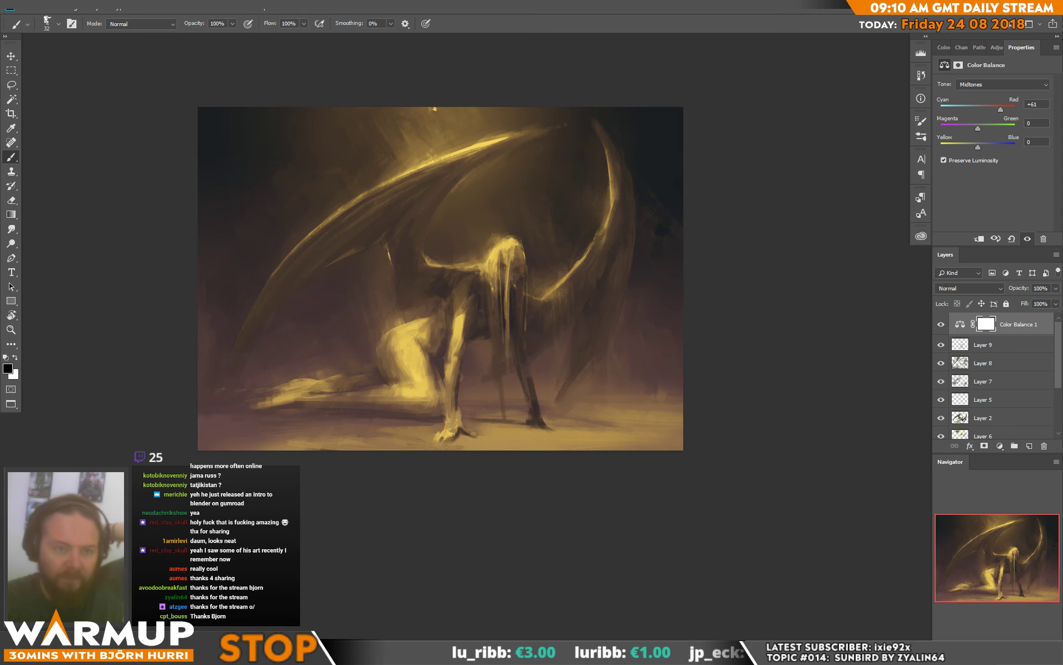
- Bring up the Twitch window, view the SoMuchMonsters channel and return to the painting in Photoshop
{"action": "left_click_drag", "start_coordinate": [1, 147], "coordinate": [678, 77]}
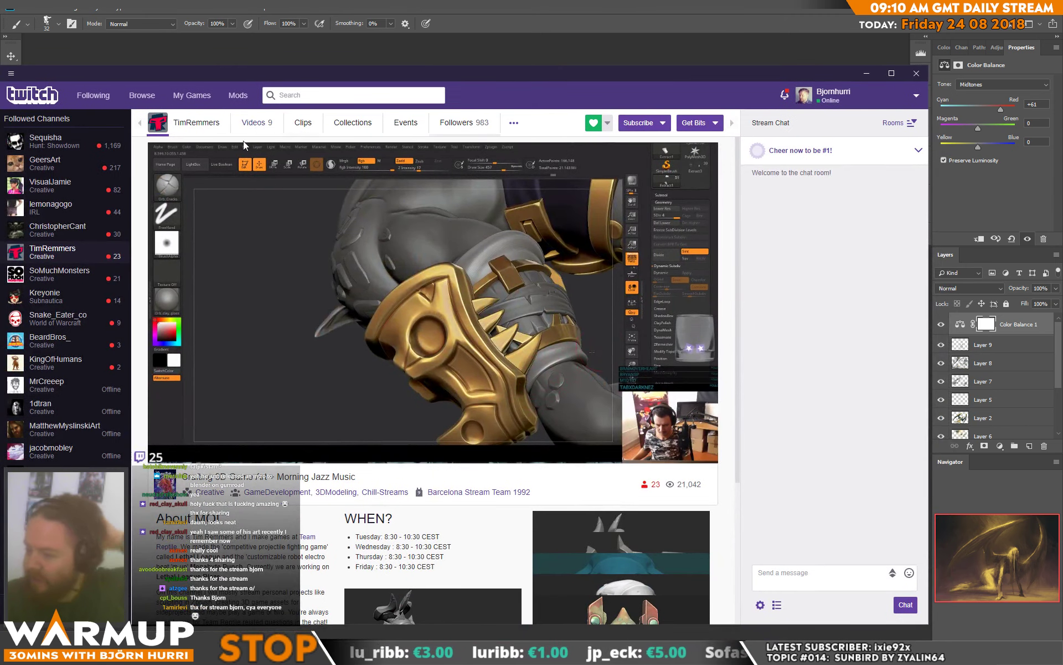
{"action": "left_click", "coordinate": [75, 275]}
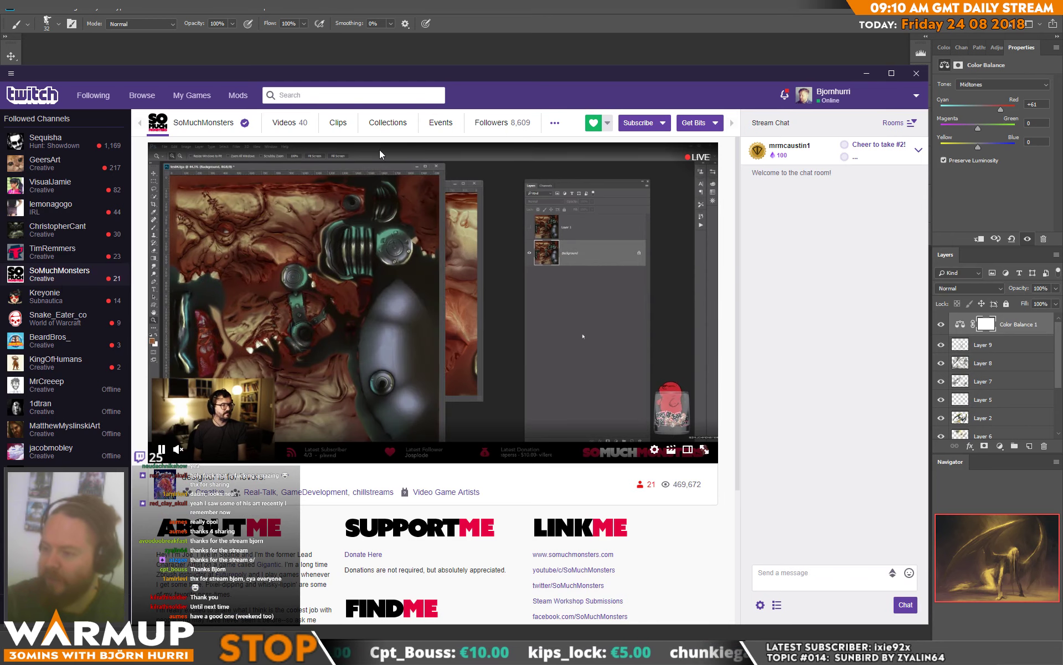
{"action": "left_click", "coordinate": [540, 43]}
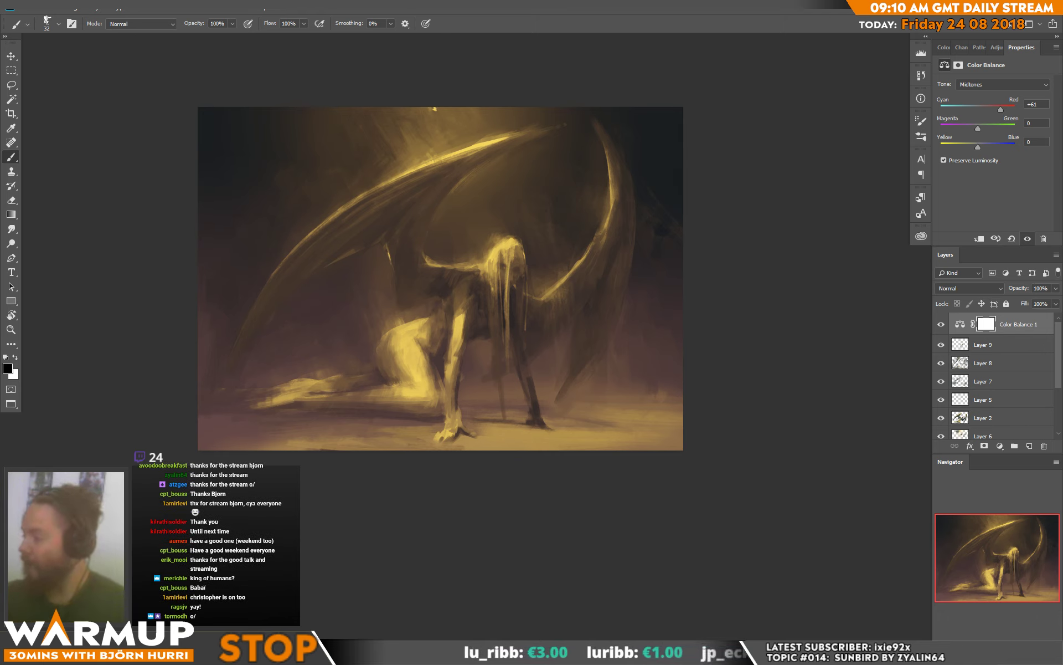
- Add a new layer above the Color Balance layer and set its blend mode to Color Dodge
{"action": "left_click", "coordinate": [1030, 446]}
{"action": "left_click", "coordinate": [970, 288]}
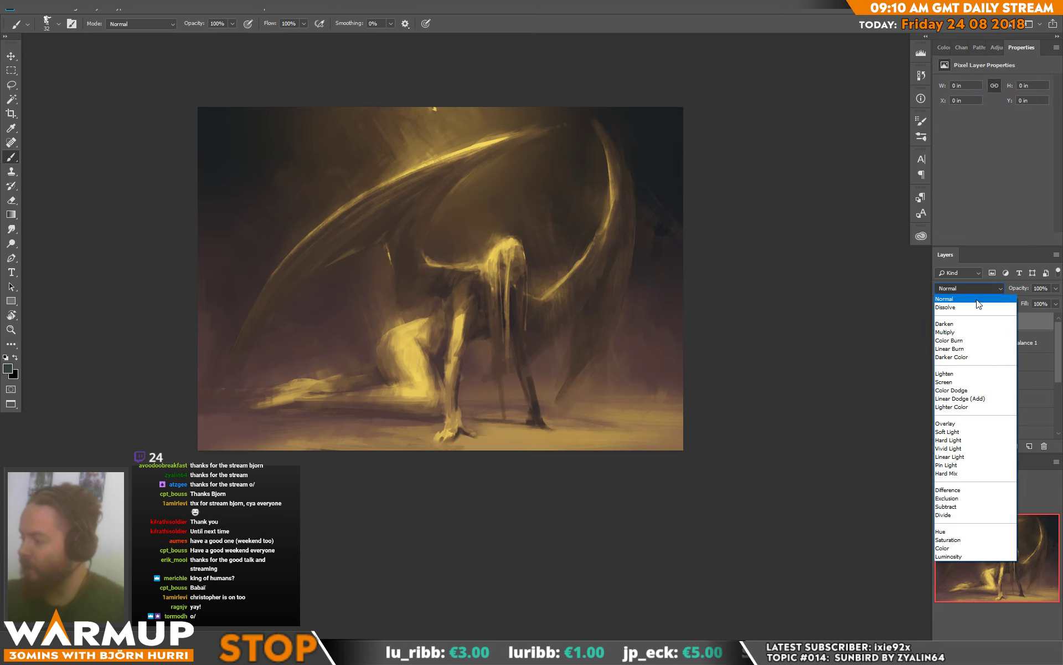
{"action": "left_click", "coordinate": [965, 390]}
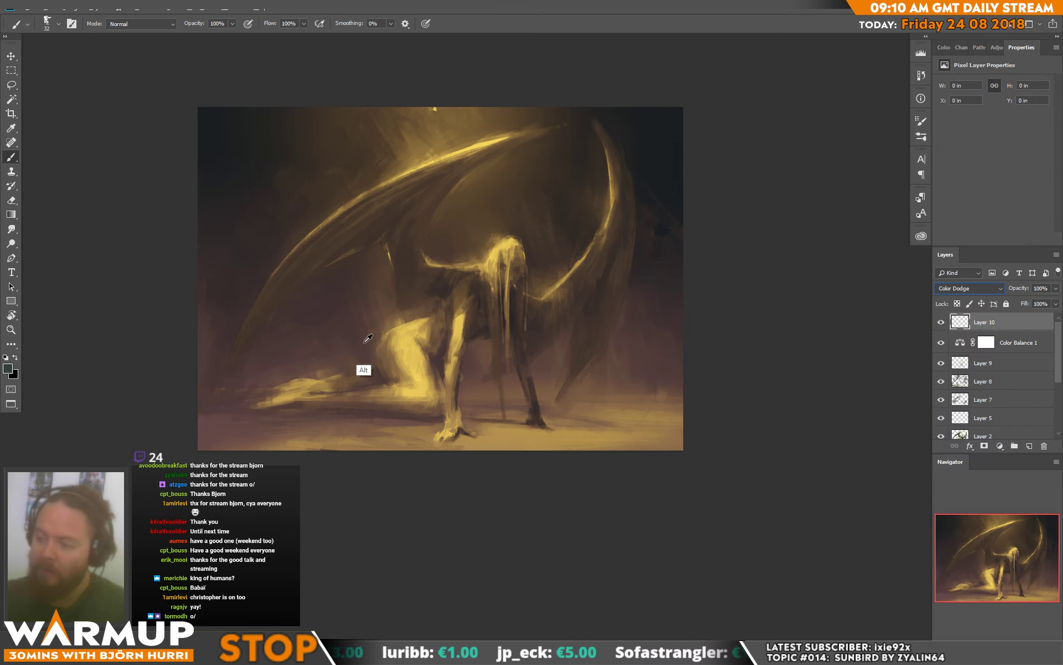
- Choose a soft round brush at 480 px and paint a warm glow around the head, wings and ground
{"action": "right_click", "coordinate": [410, 330]}
{"action": "left_click", "coordinate": [539, 397]}
{"action": "left_click_drag", "start_coordinate": [530, 178], "coordinate": [536, 177]}
{"action": "left_click", "coordinate": [788, 116]}
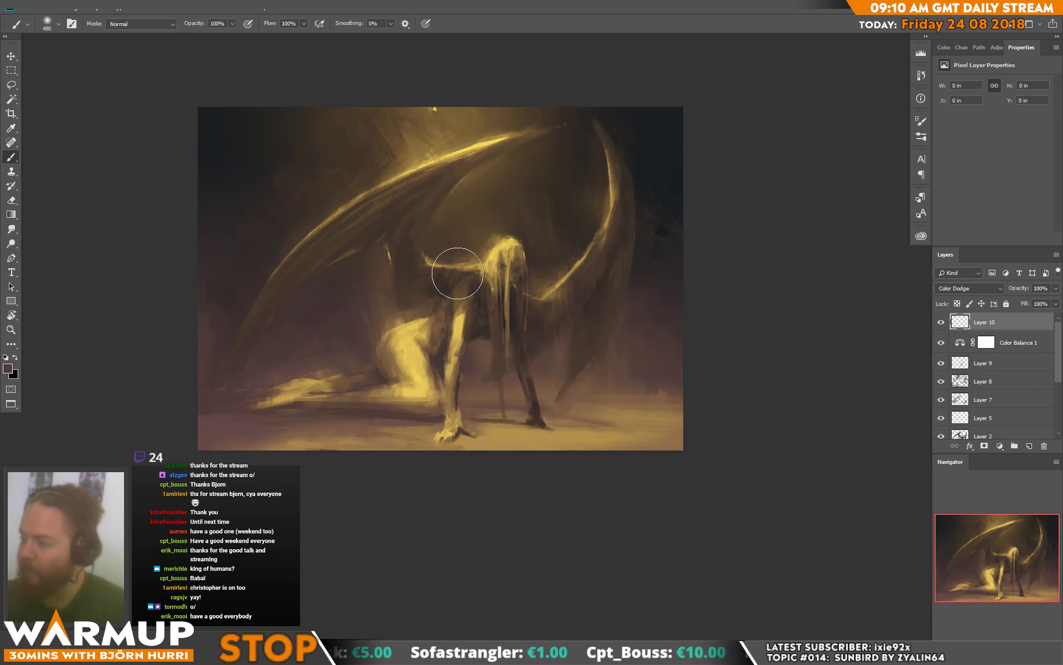
{"action": "mouse_move", "coordinate": [476, 236]}
{"action": "left_mouse_down"}
{"action": "mouse_move", "coordinate": [496, 260]}
{"action": "mouse_move", "coordinate": [563, 285]}
{"action": "mouse_move", "coordinate": [520, 175]}
{"action": "mouse_move", "coordinate": [475, 131]}
{"action": "mouse_move", "coordinate": [399, 147]}
{"action": "mouse_move", "coordinate": [281, 77]}
{"action": "mouse_move", "coordinate": [275, 217]}
{"action": "mouse_move", "coordinate": [270, 128]}
{"action": "left_mouse_up"}
{"action": "mouse_move", "coordinate": [393, 345]}
{"action": "left_mouse_down"}
{"action": "mouse_move", "coordinate": [382, 309]}
{"action": "mouse_move", "coordinate": [467, 324]}
{"action": "mouse_move", "coordinate": [530, 412]}
{"action": "mouse_move", "coordinate": [556, 434]}
{"action": "mouse_move", "coordinate": [582, 418]}
{"action": "mouse_move", "coordinate": [652, 475]}
{"action": "left_mouse_up"}
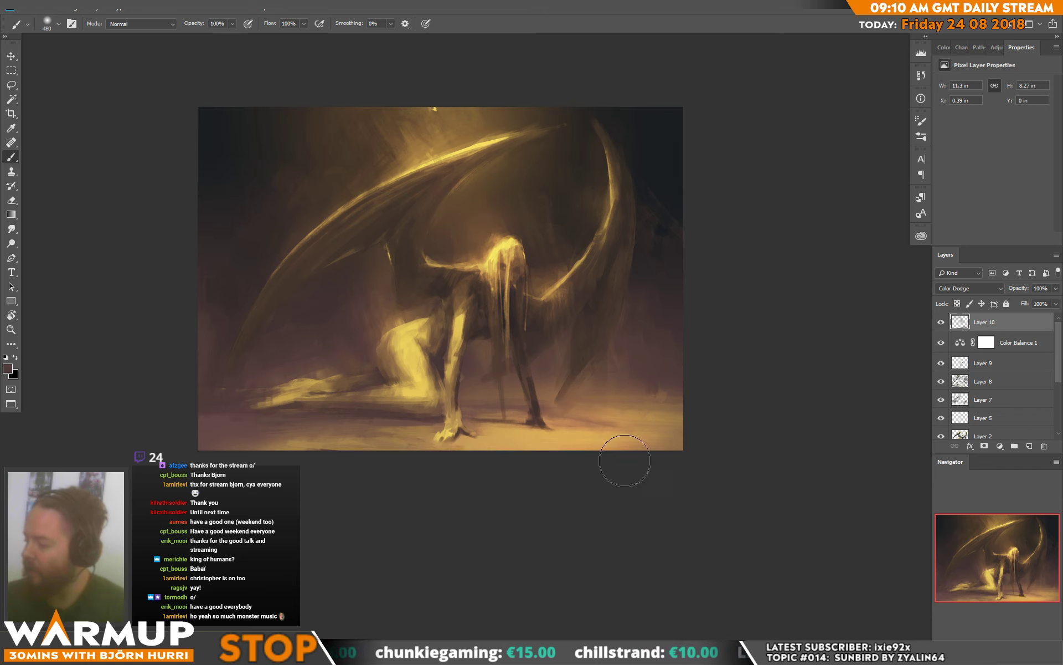